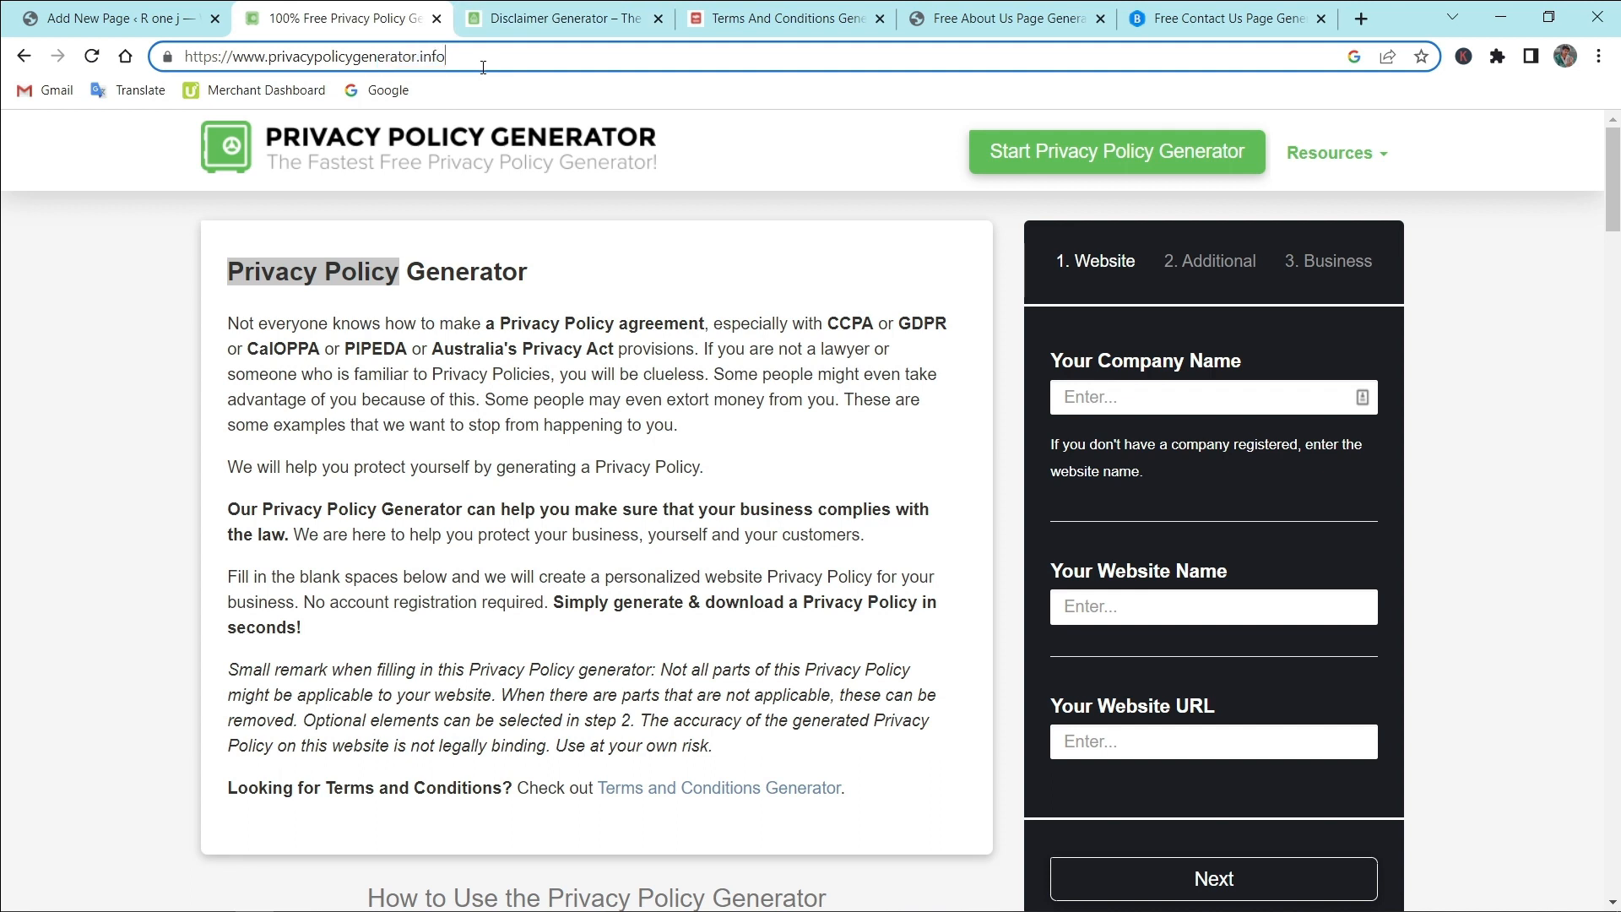
# Step: Look through the open generator pages for Privacy Policy, Disclaimer, Terms and Conditions, About Us and Contact Us
pyautogui.click(336, 277)
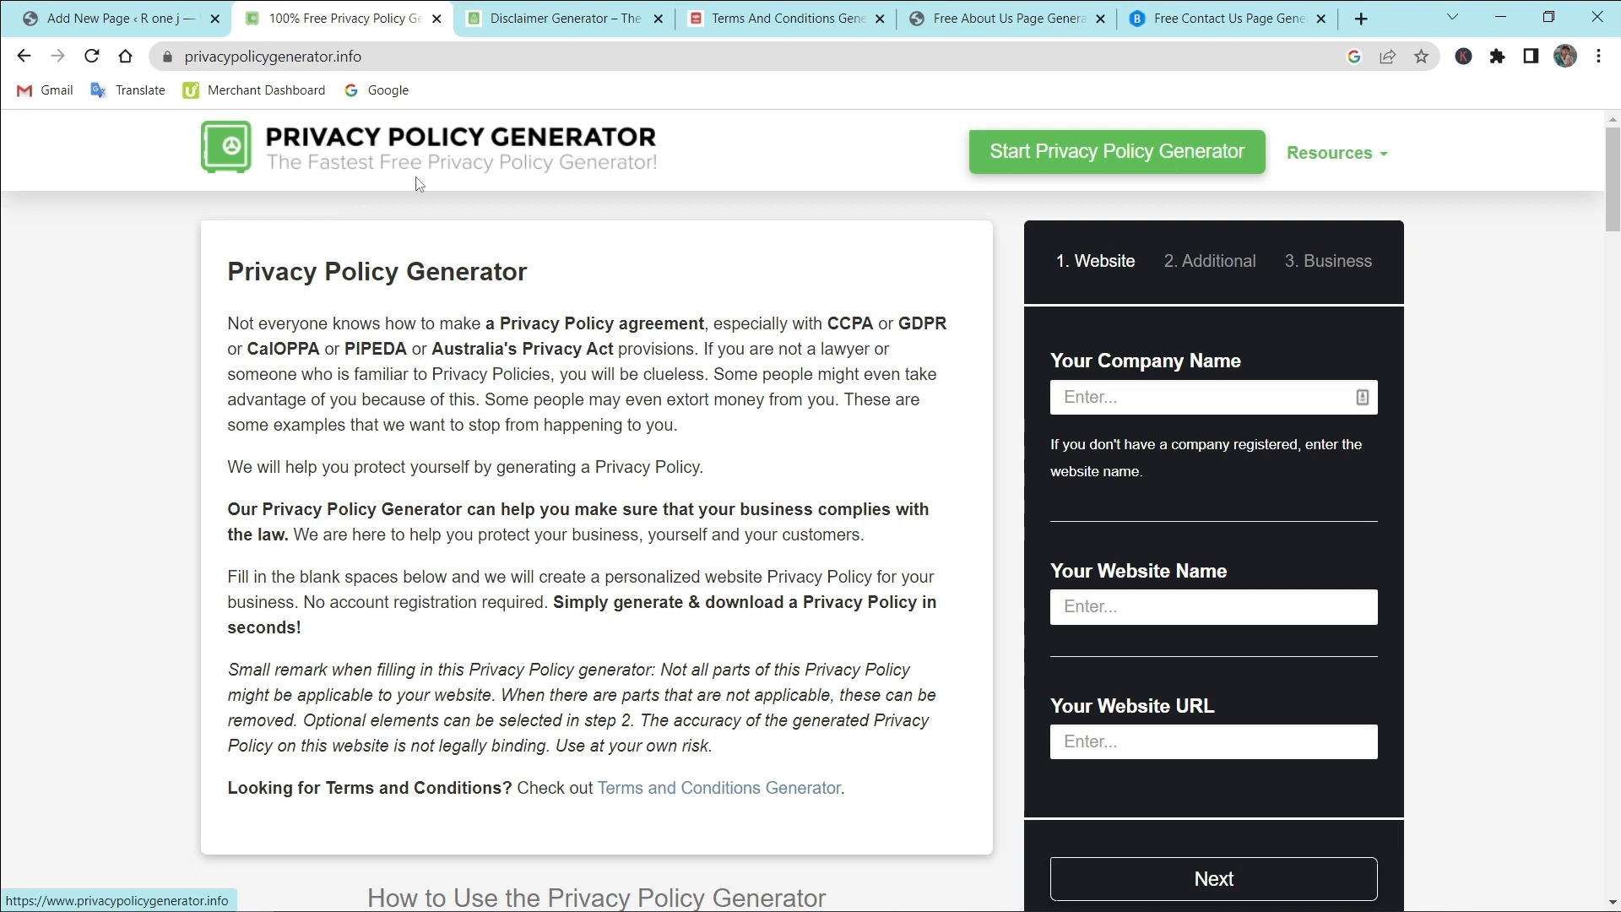
pyautogui.hotkey('ctrl', 'Tab')
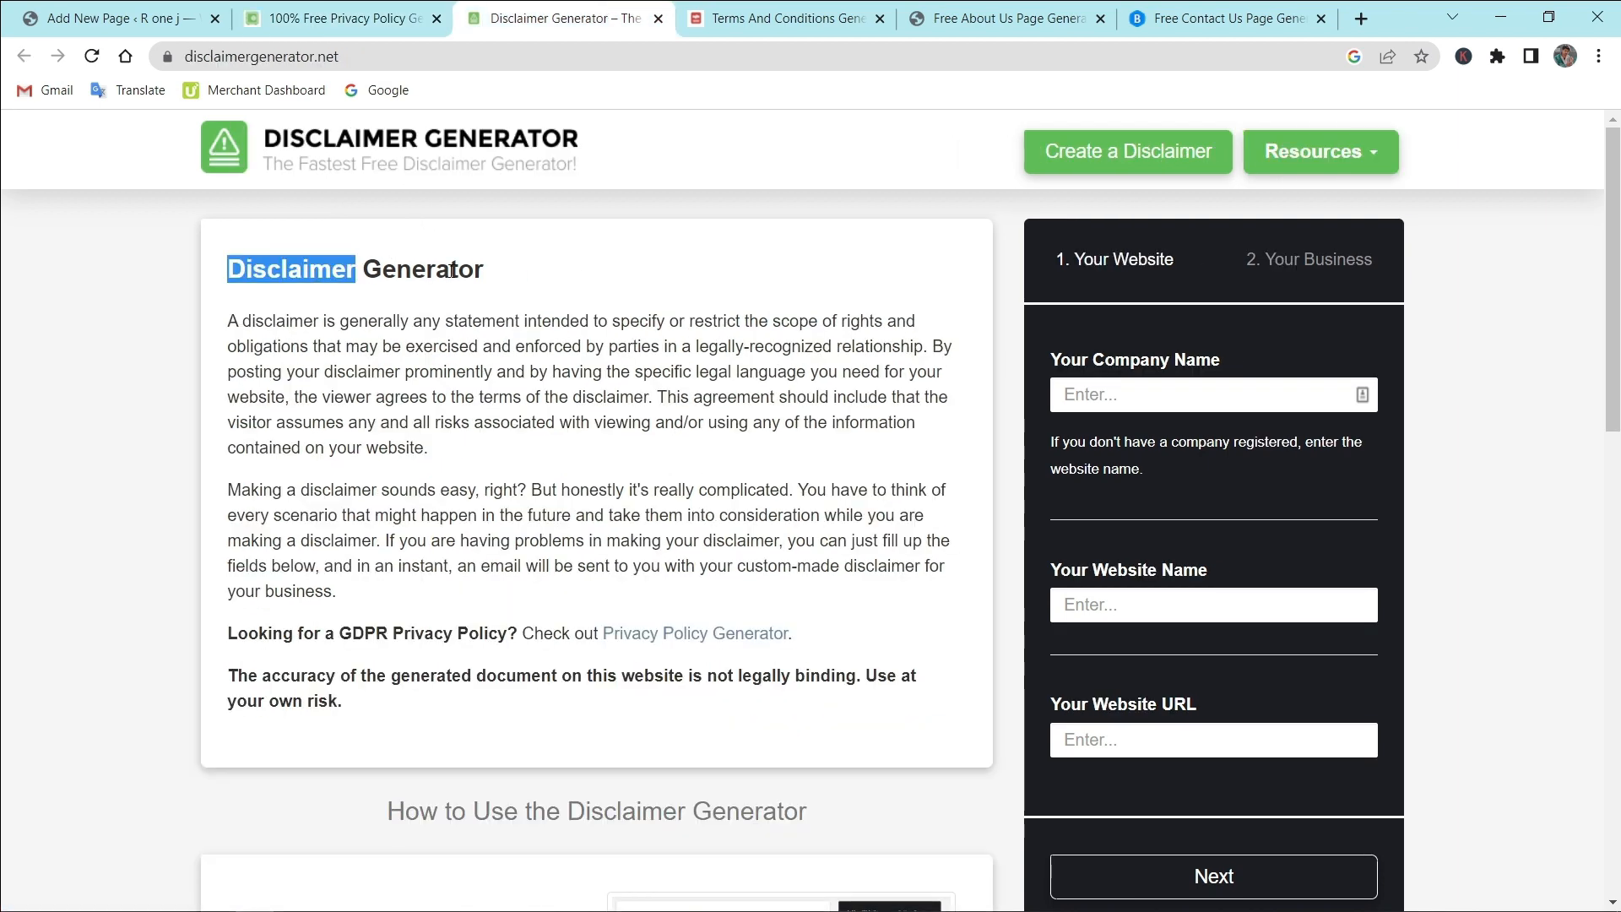
pyautogui.hotkey('ctrl', 'Tab')
pyautogui.hotkey('ctrl', 'Tab')
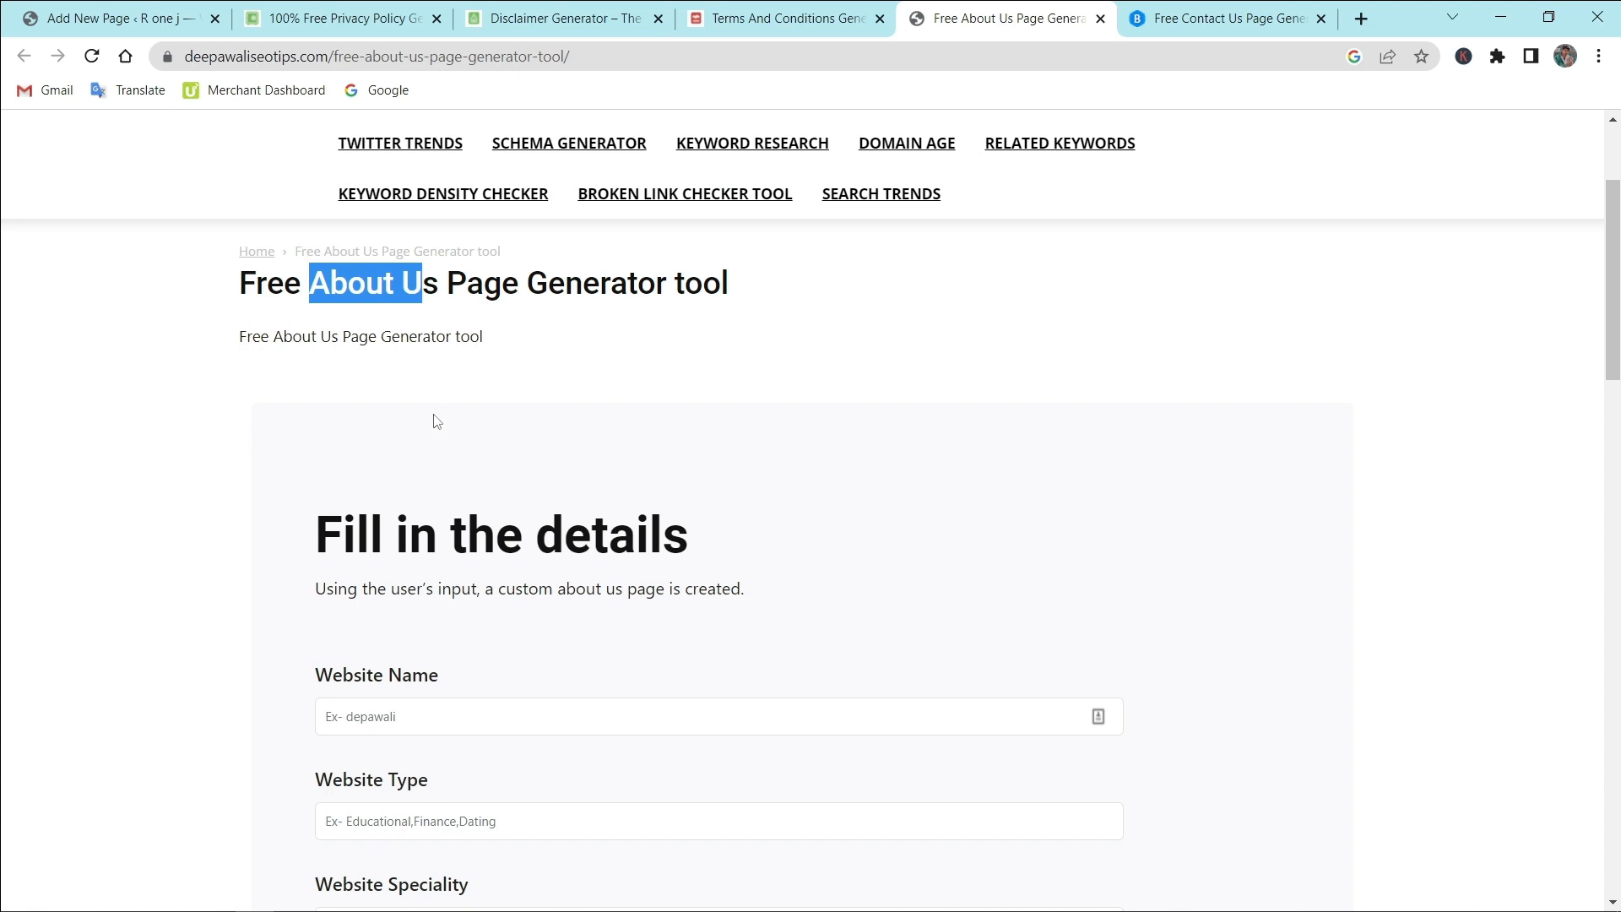
pyautogui.click(1154, 10)
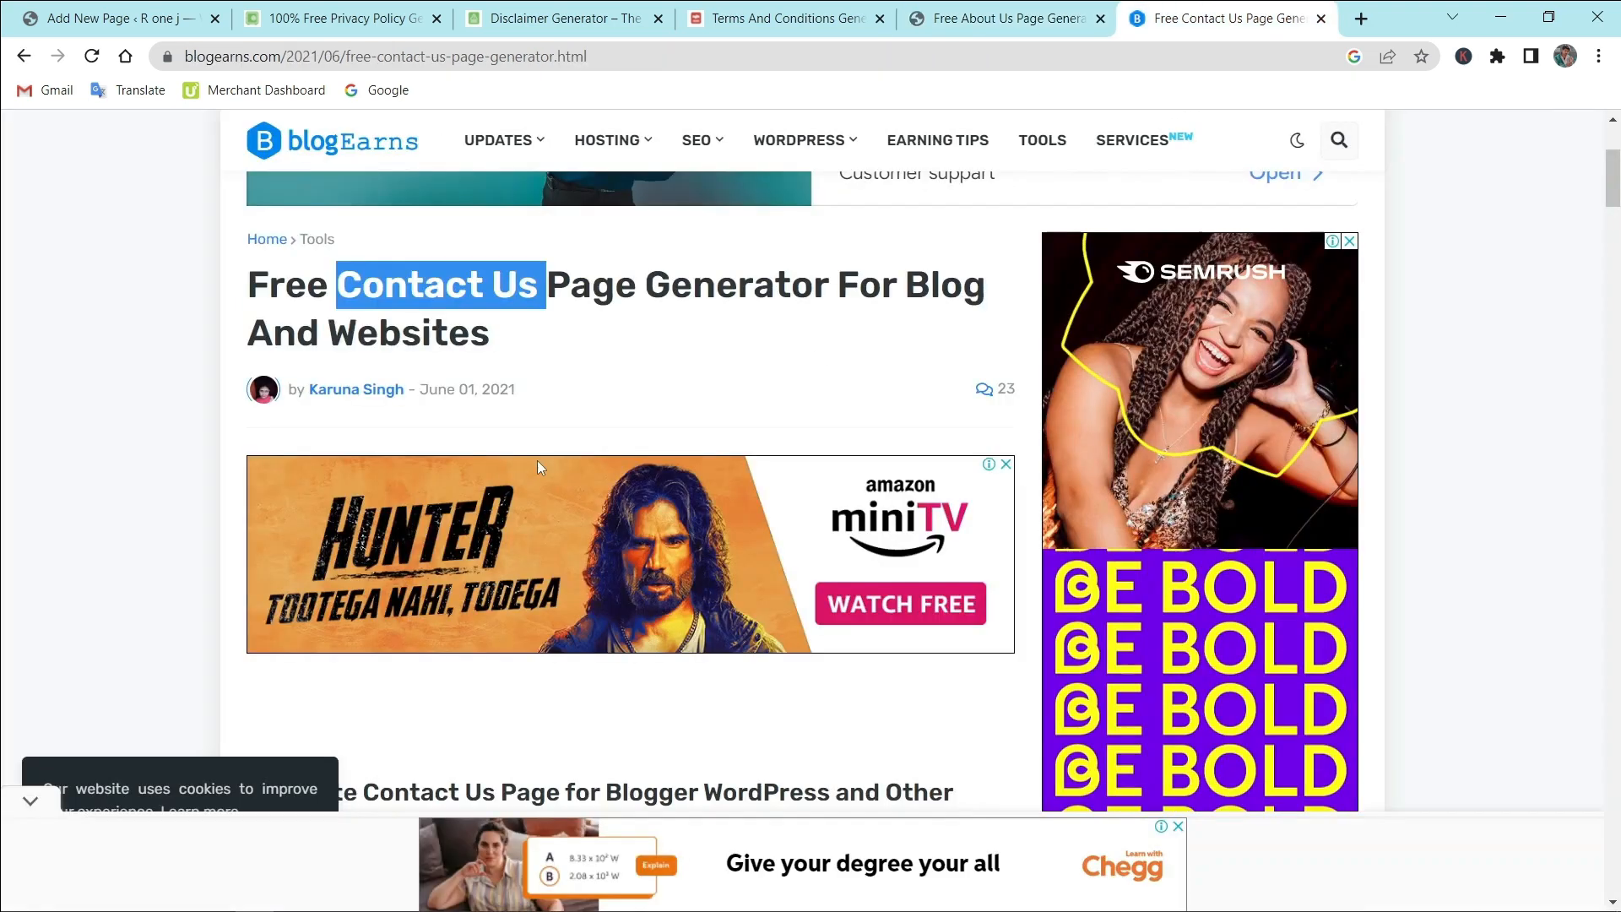
pyautogui.click(541, 293)
pyautogui.moveTo(541, 293); pyautogui.dragTo(363, 292)
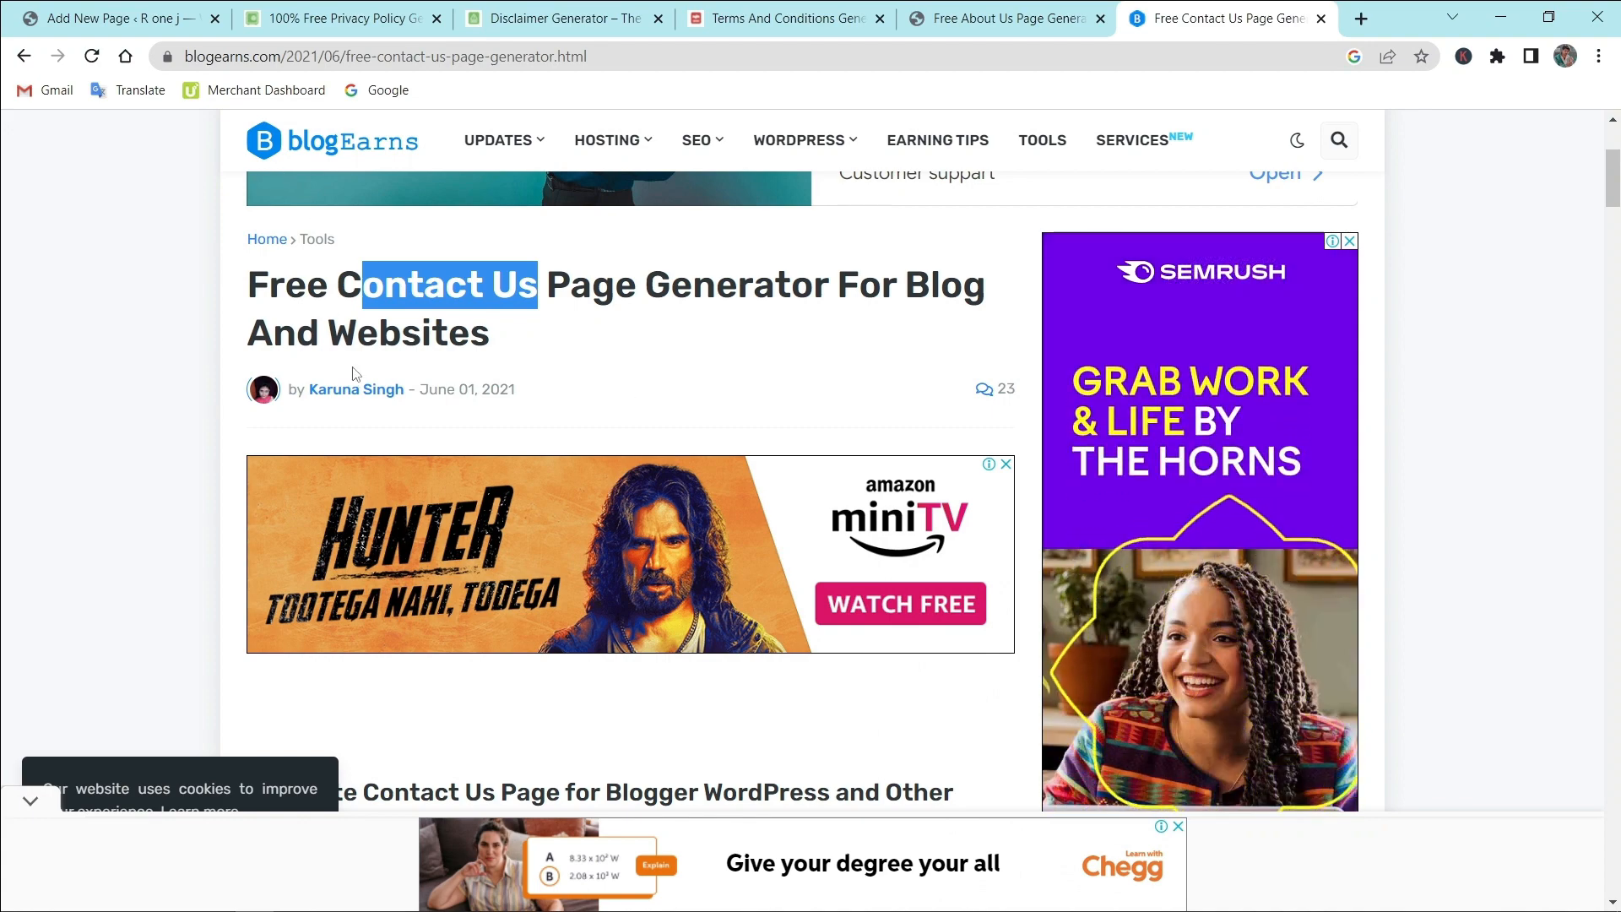
# Step: Copy "Privacy Policy" from the generator page's heading and paste it as the title of the new WordPress page
pyautogui.hotkey('ctrl', '1')
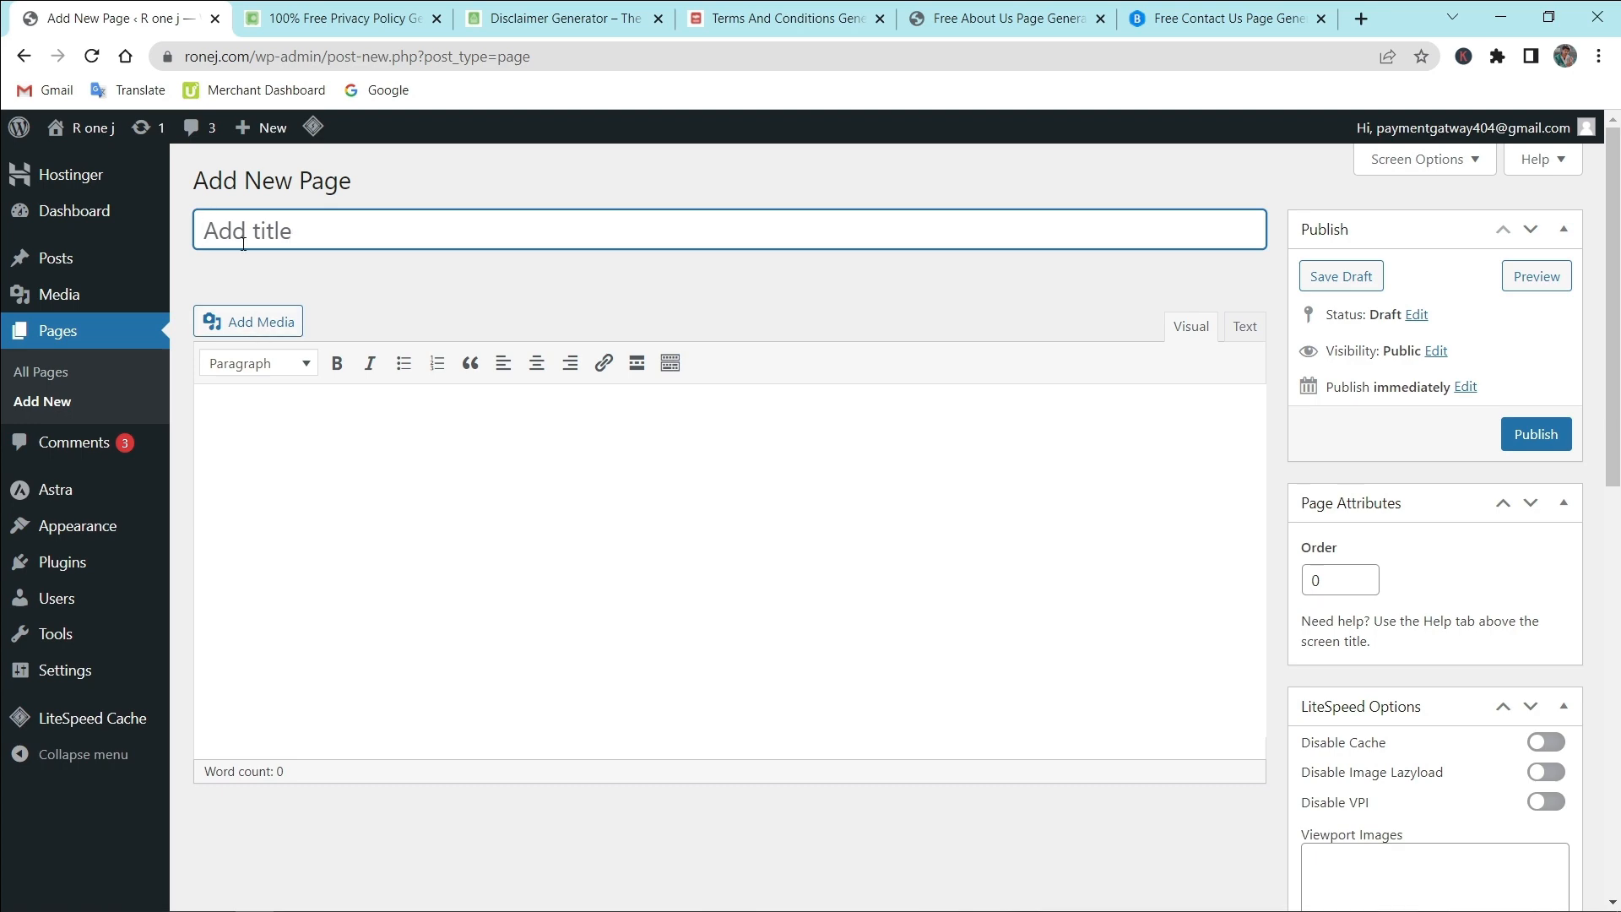
pyautogui.hotkey('ctrl', '2')
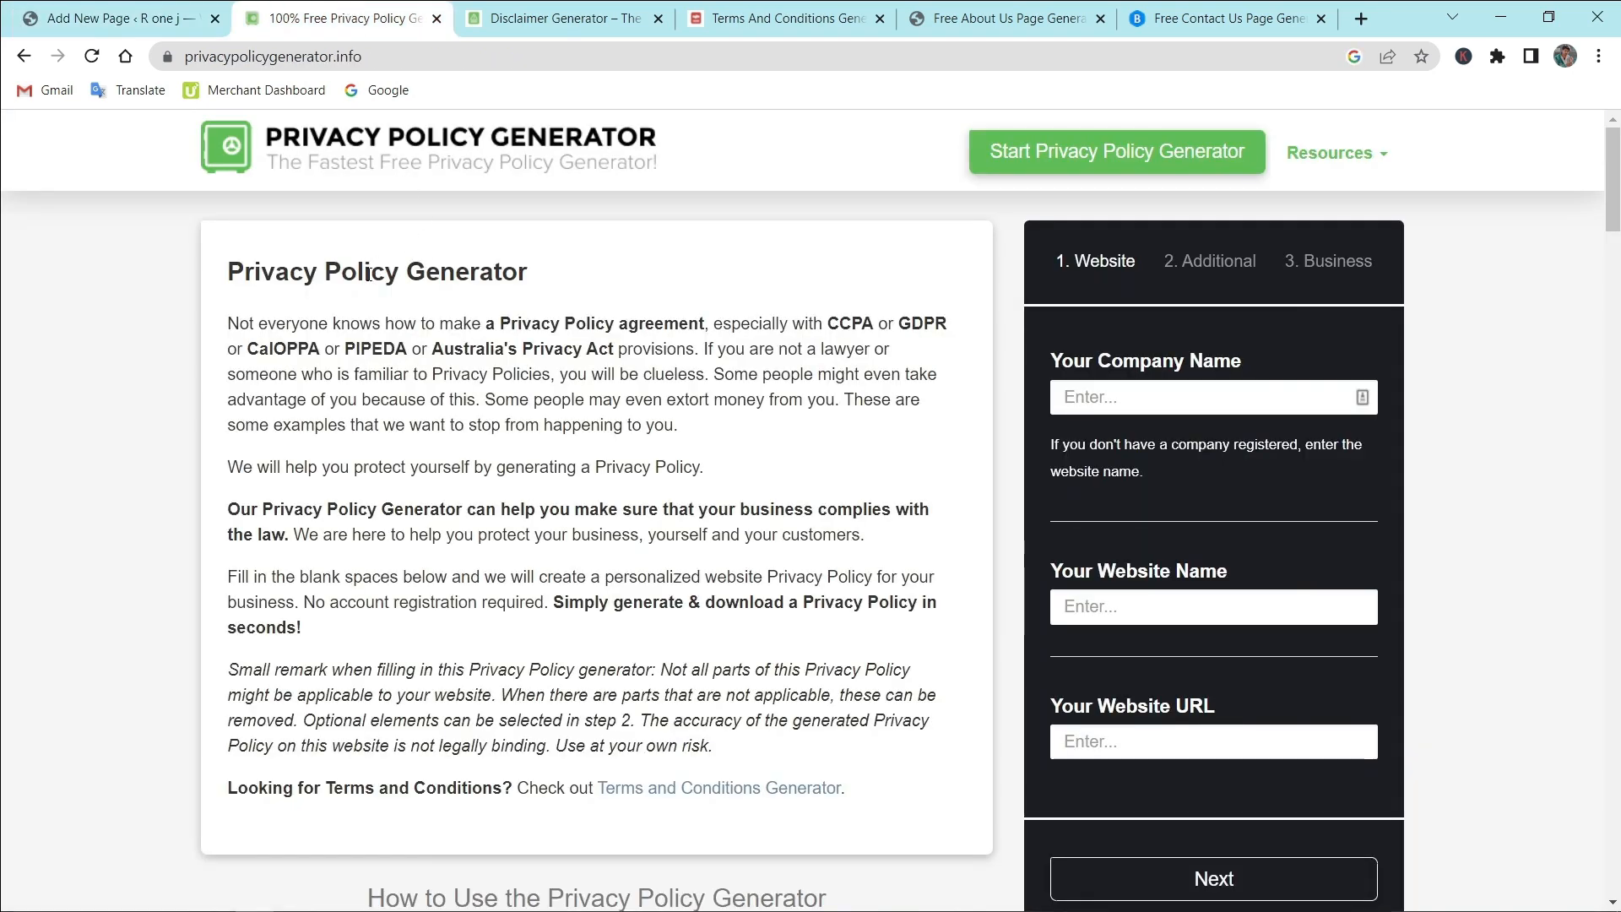
pyautogui.moveTo(404, 273); pyautogui.dragTo(235, 272)
pyautogui.hotkey('ctrl', 'c')
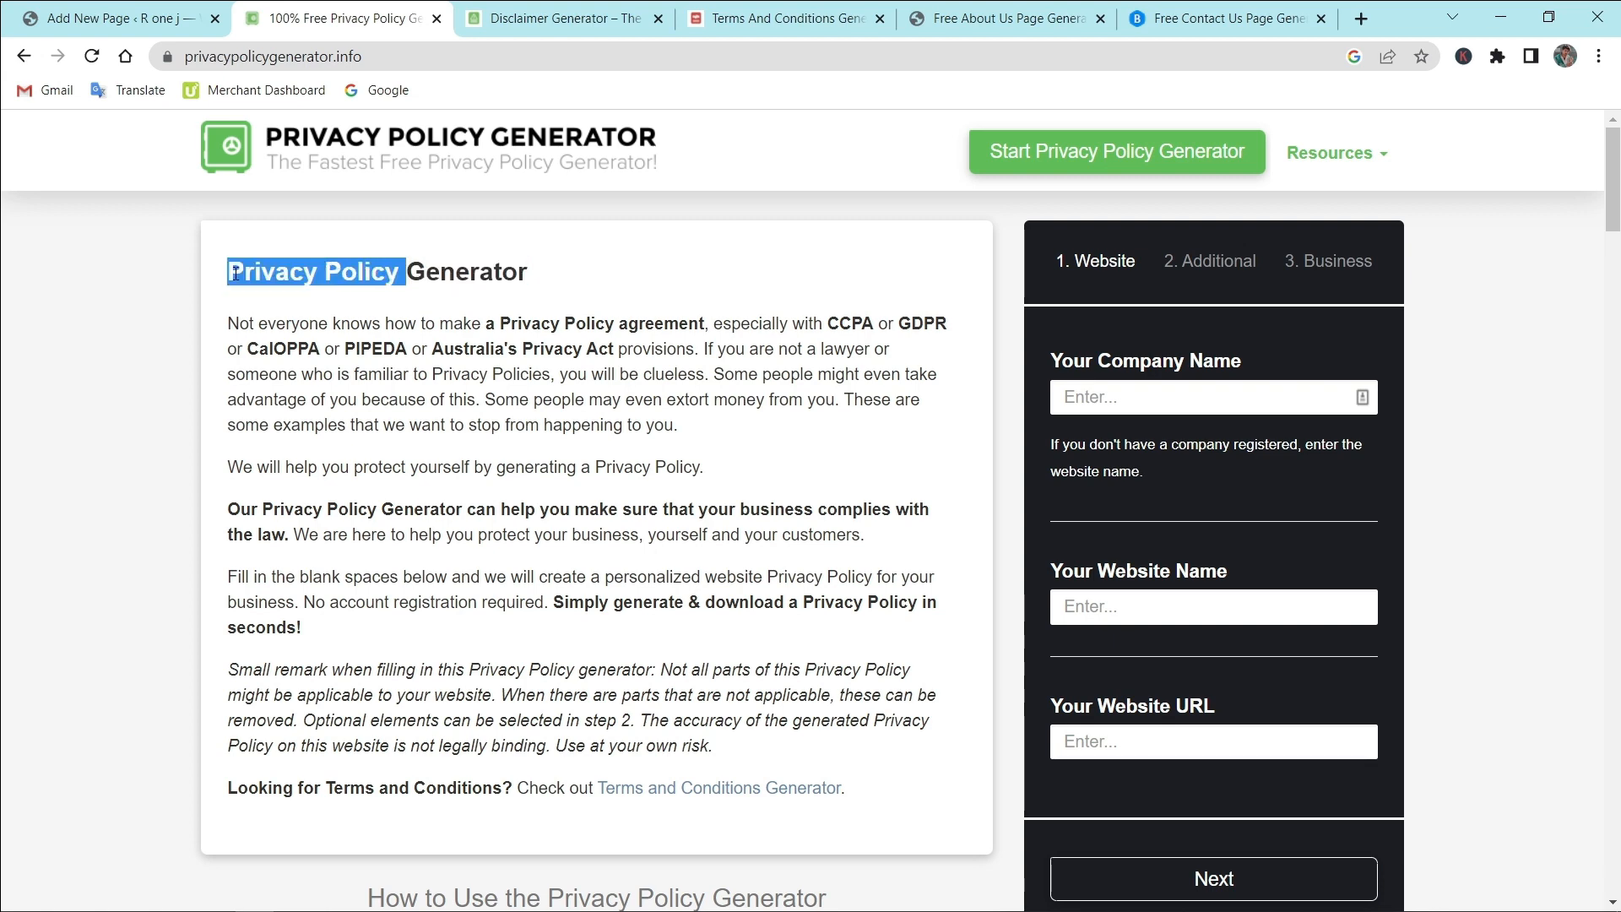
pyautogui.click(169, 17)
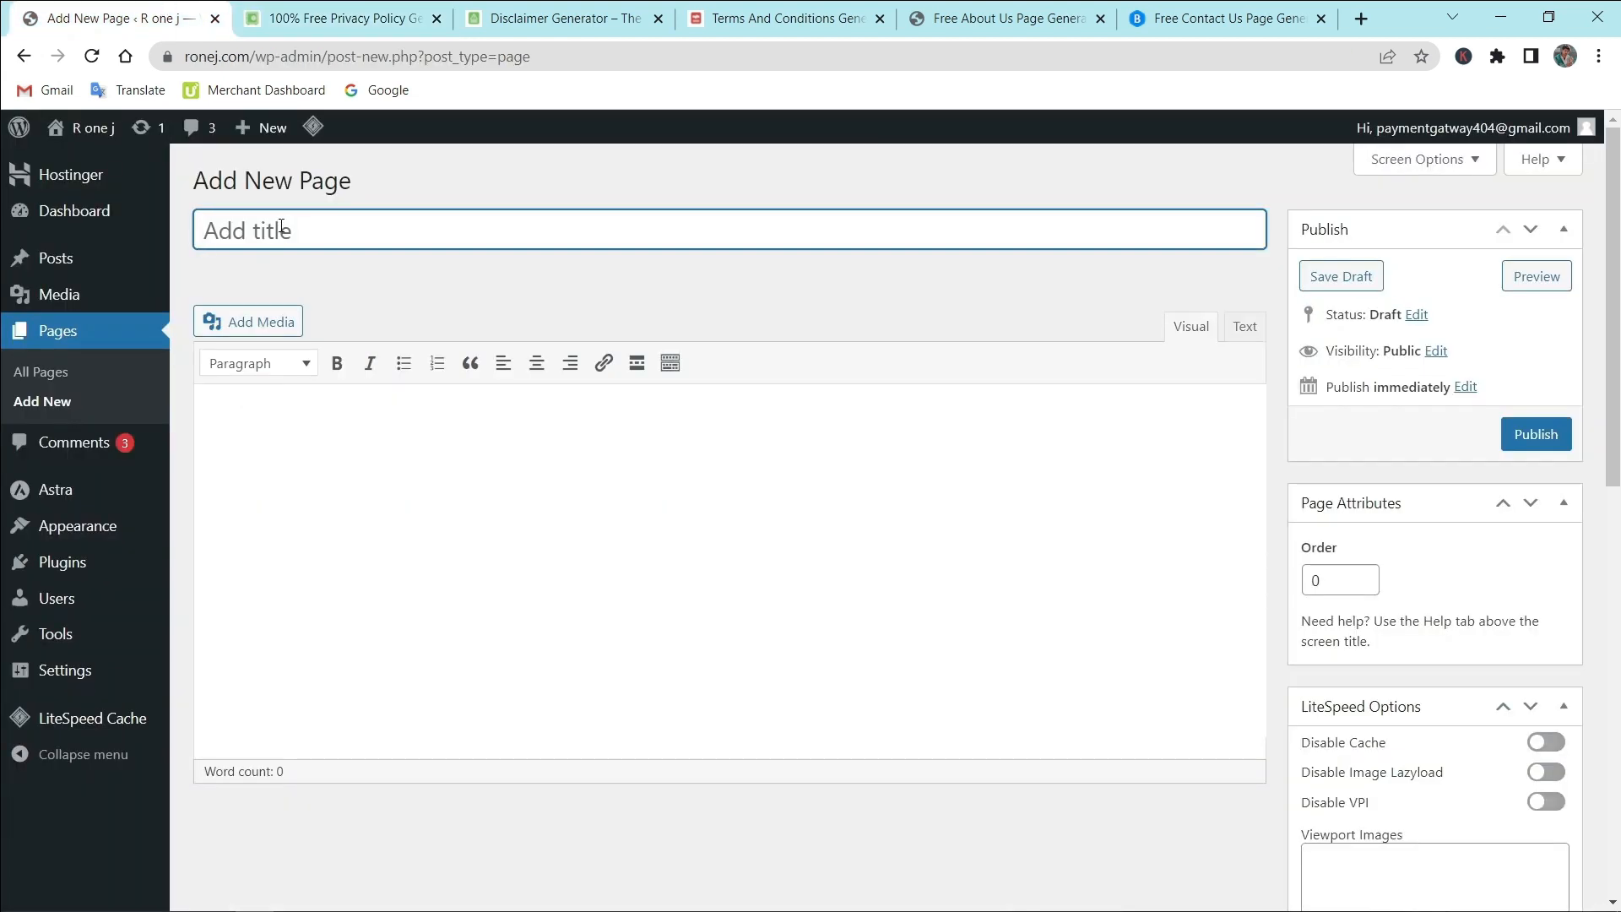
pyautogui.hotkey('ctrl', 'v')
# Step: In the Privacy Policy Generator form, enter "R one j Tech" as the company name and "R one j" as the website name
pyautogui.click(338, 17)
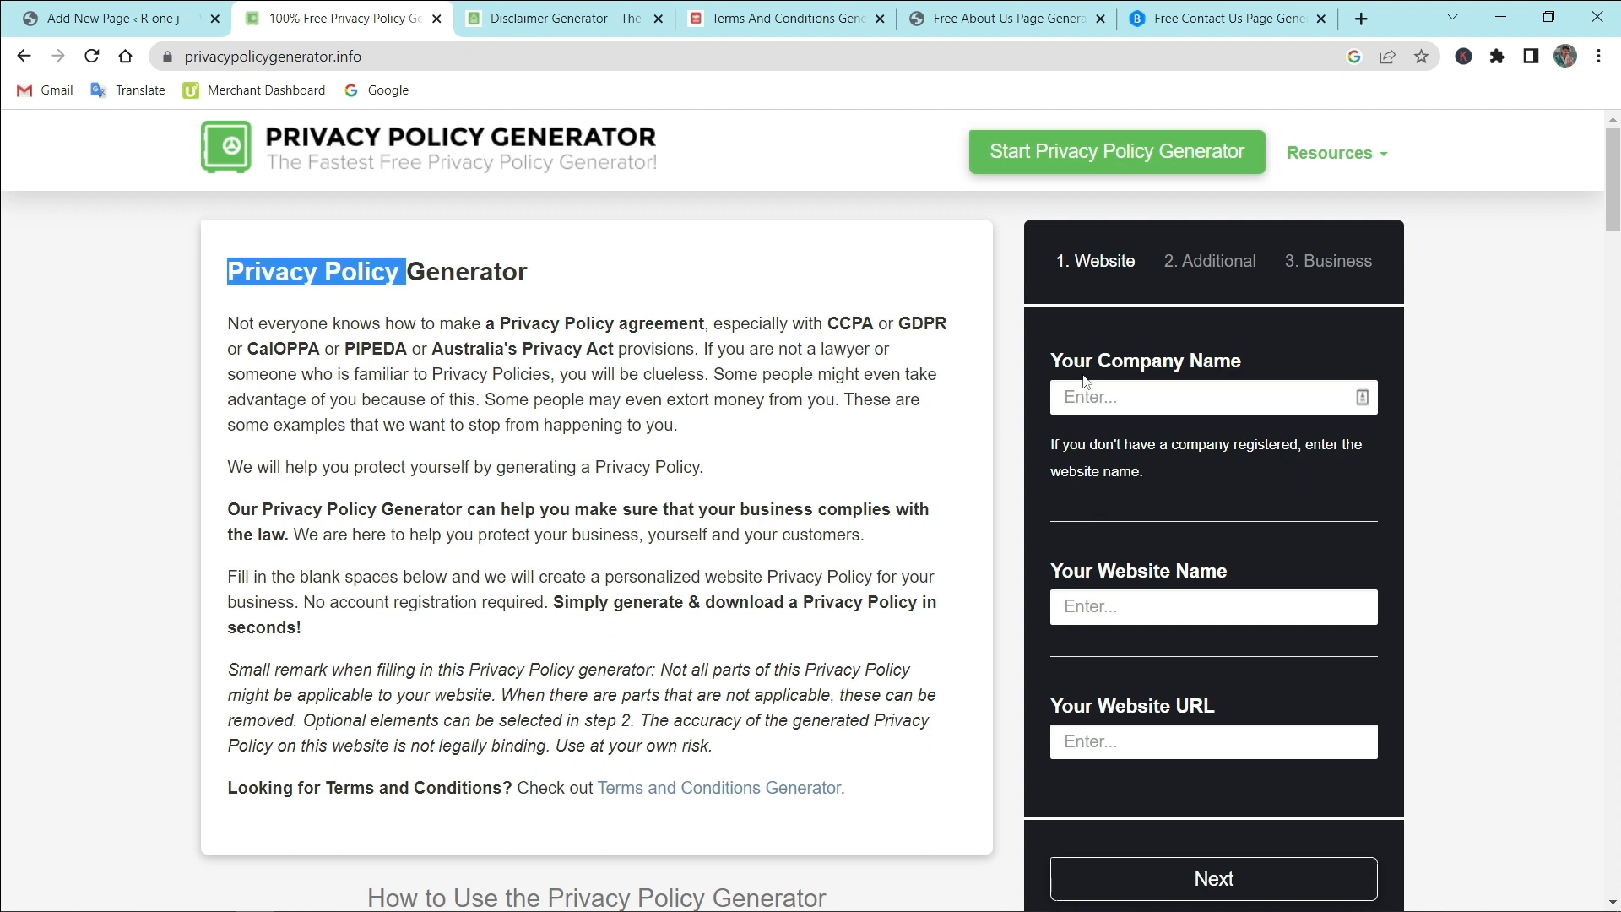
pyautogui.click(1124, 402)
pyautogui.write('R')
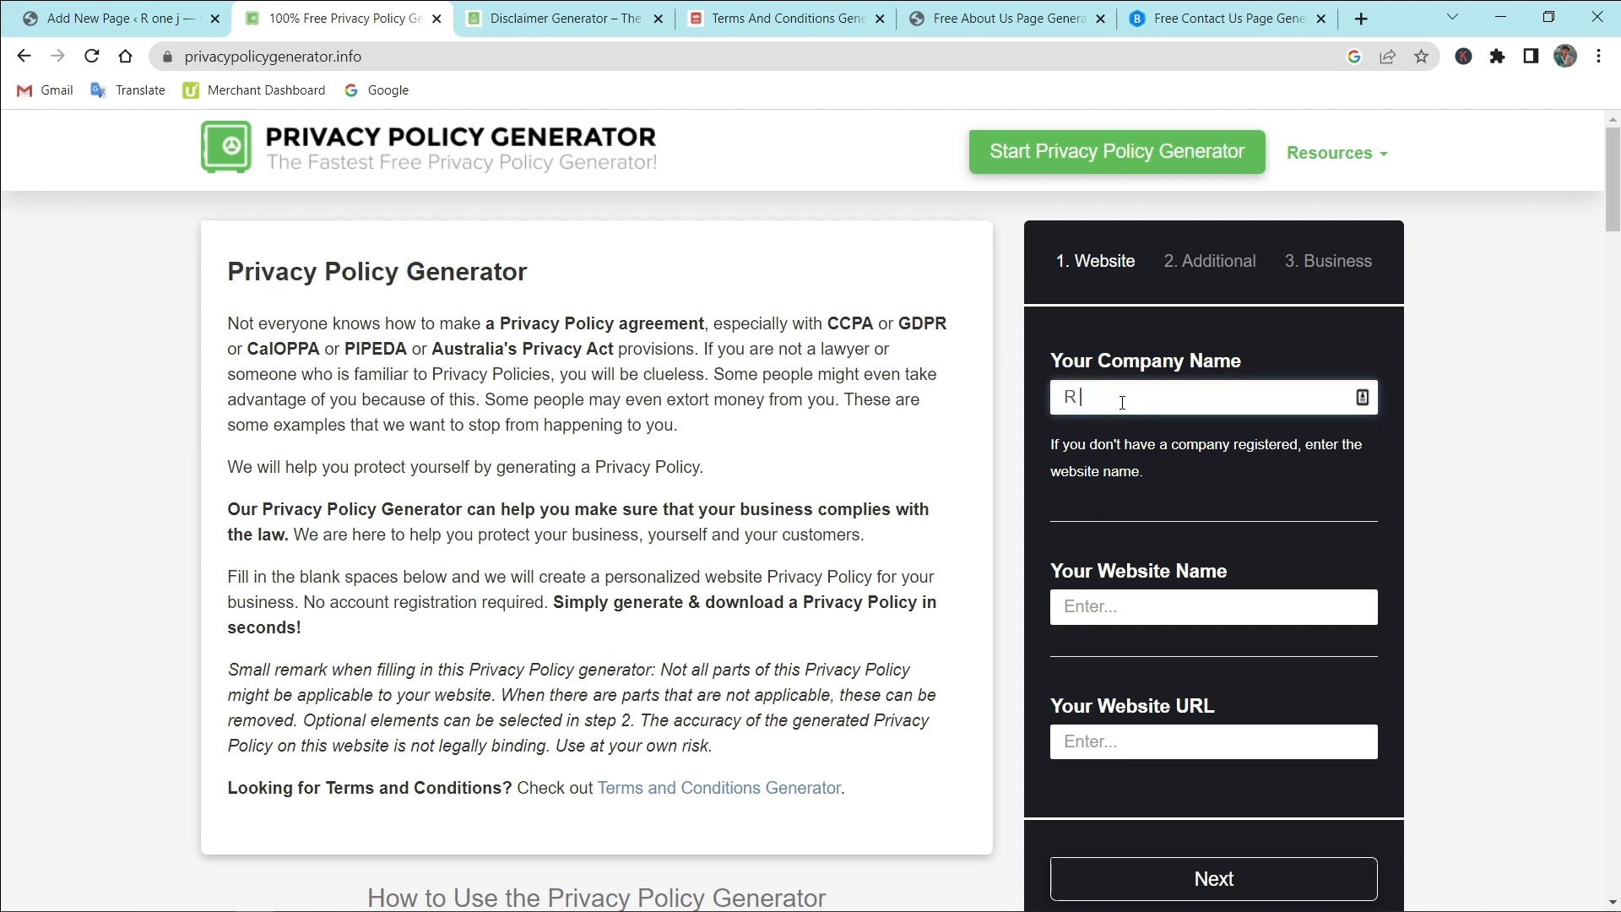
pyautogui.write(' one j Tech')
pyautogui.click(1107, 601)
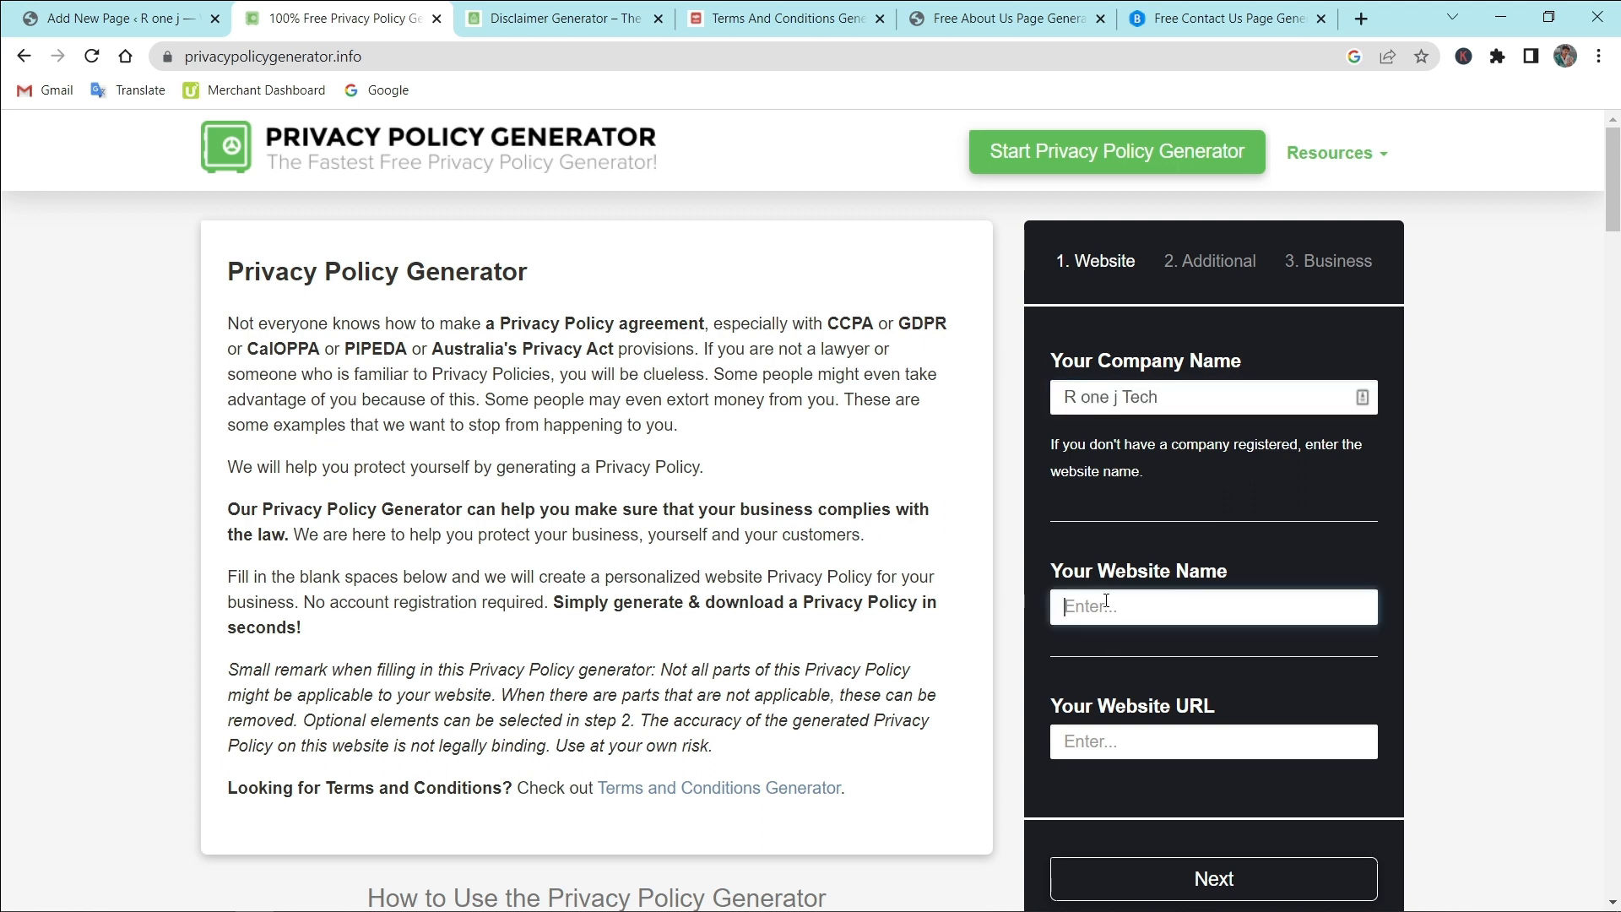
pyautogui.write('R one j')
# Step: Open the live R one j site from the WordPress admin in a new browser tab and look over its home page
pyautogui.scroll(-1, 1101, 691)
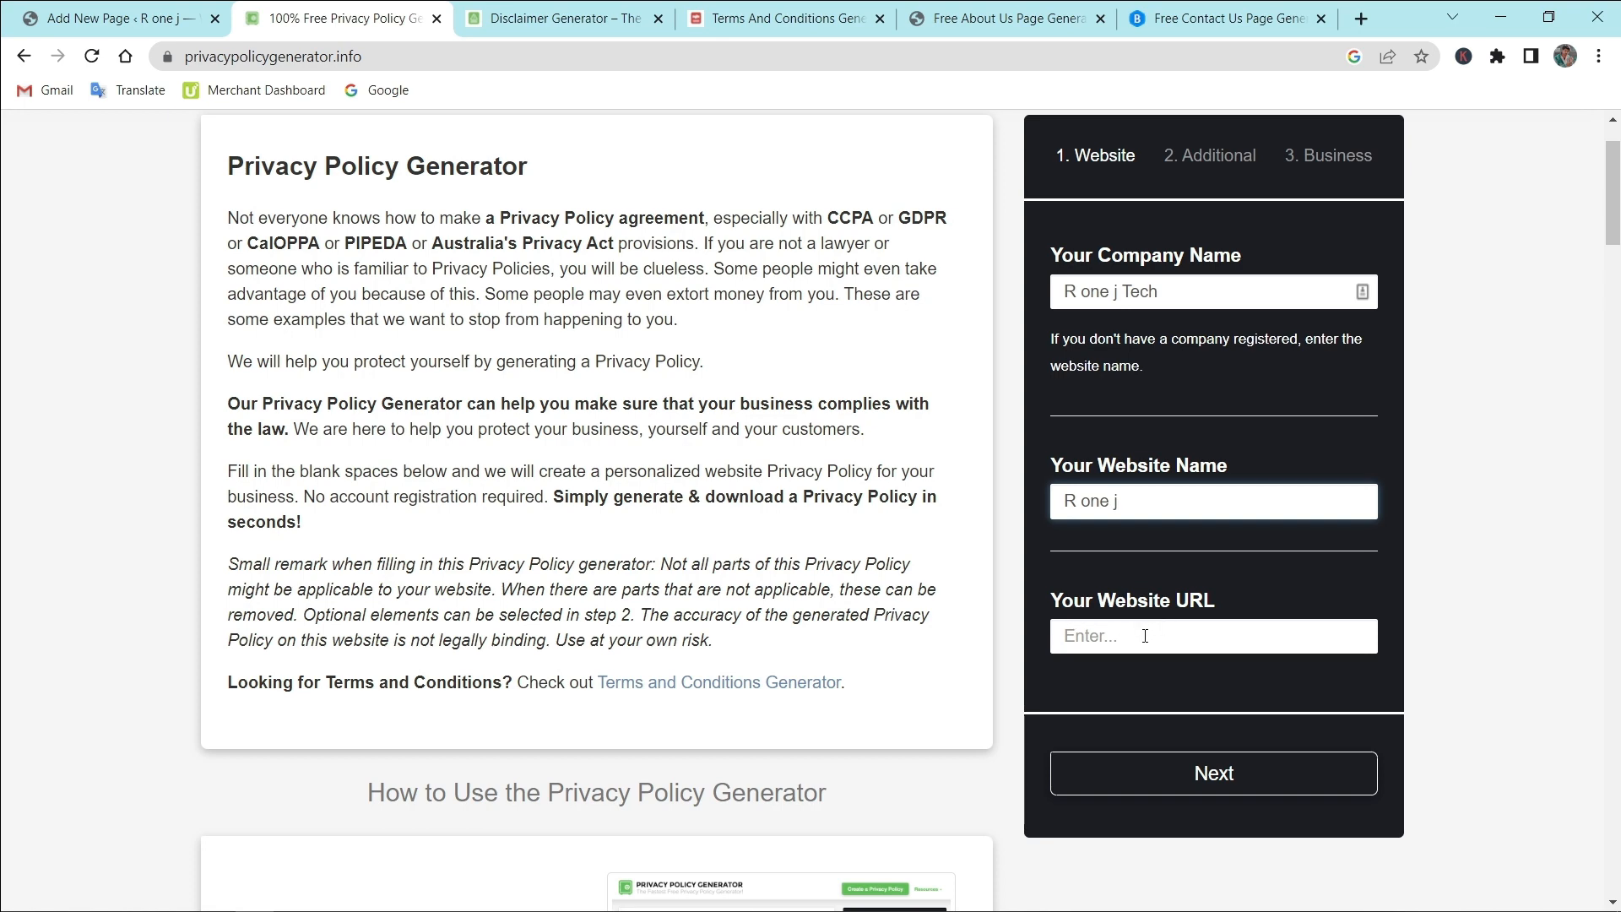
pyautogui.click(118, 17)
pyautogui.moveTo(84, 135)
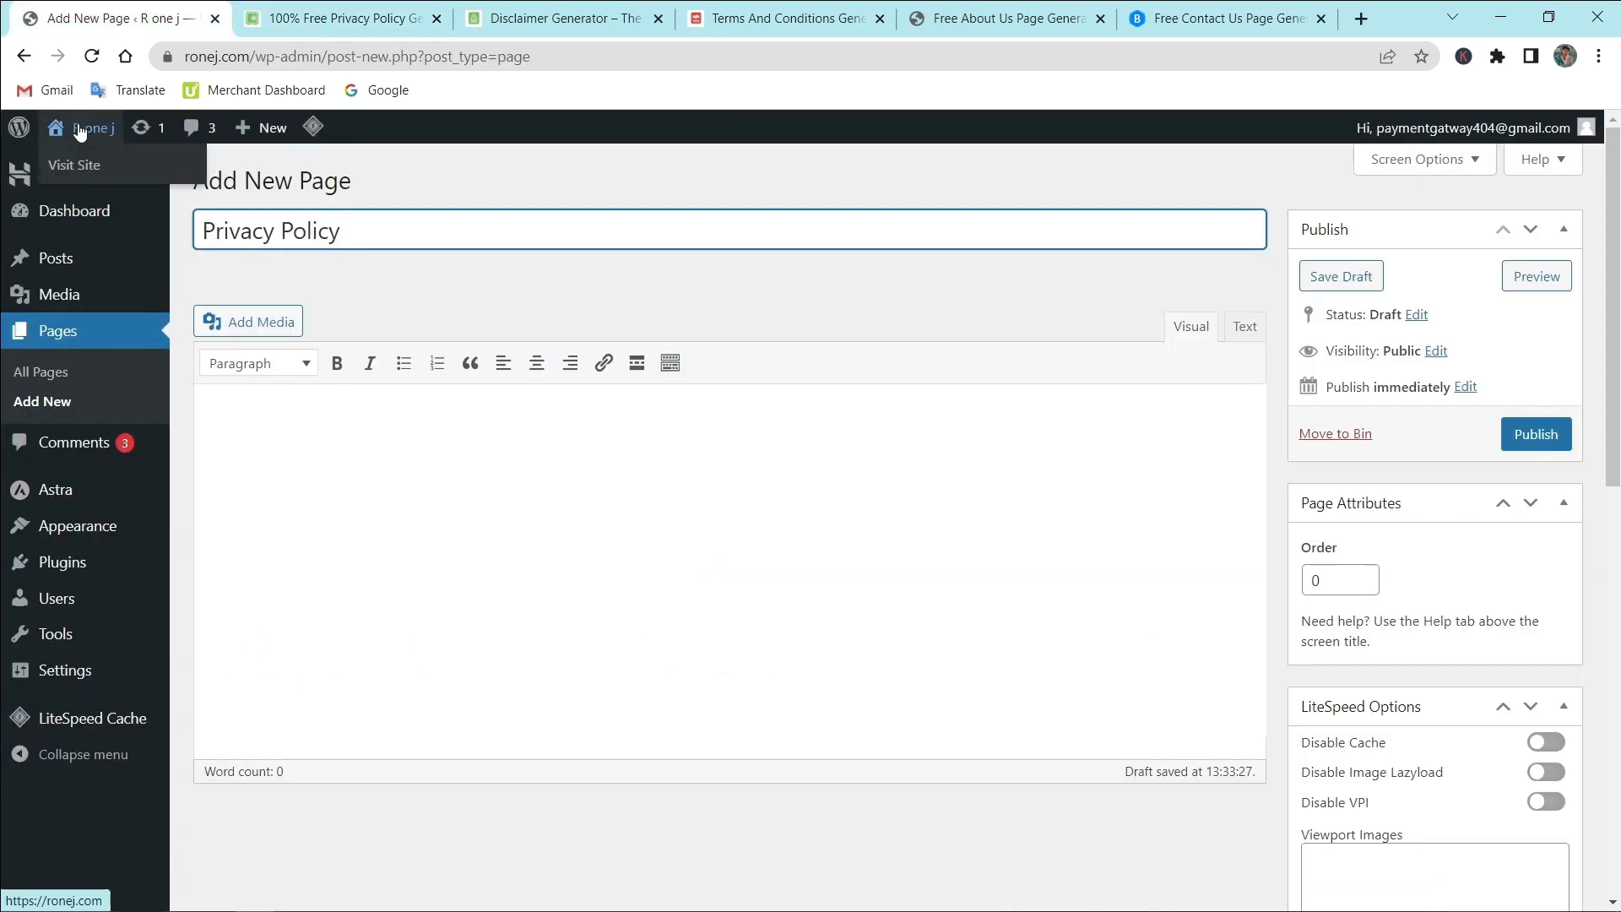
pyautogui.rightClick(81, 172)
pyautogui.click(114, 179)
pyautogui.click(266, 18)
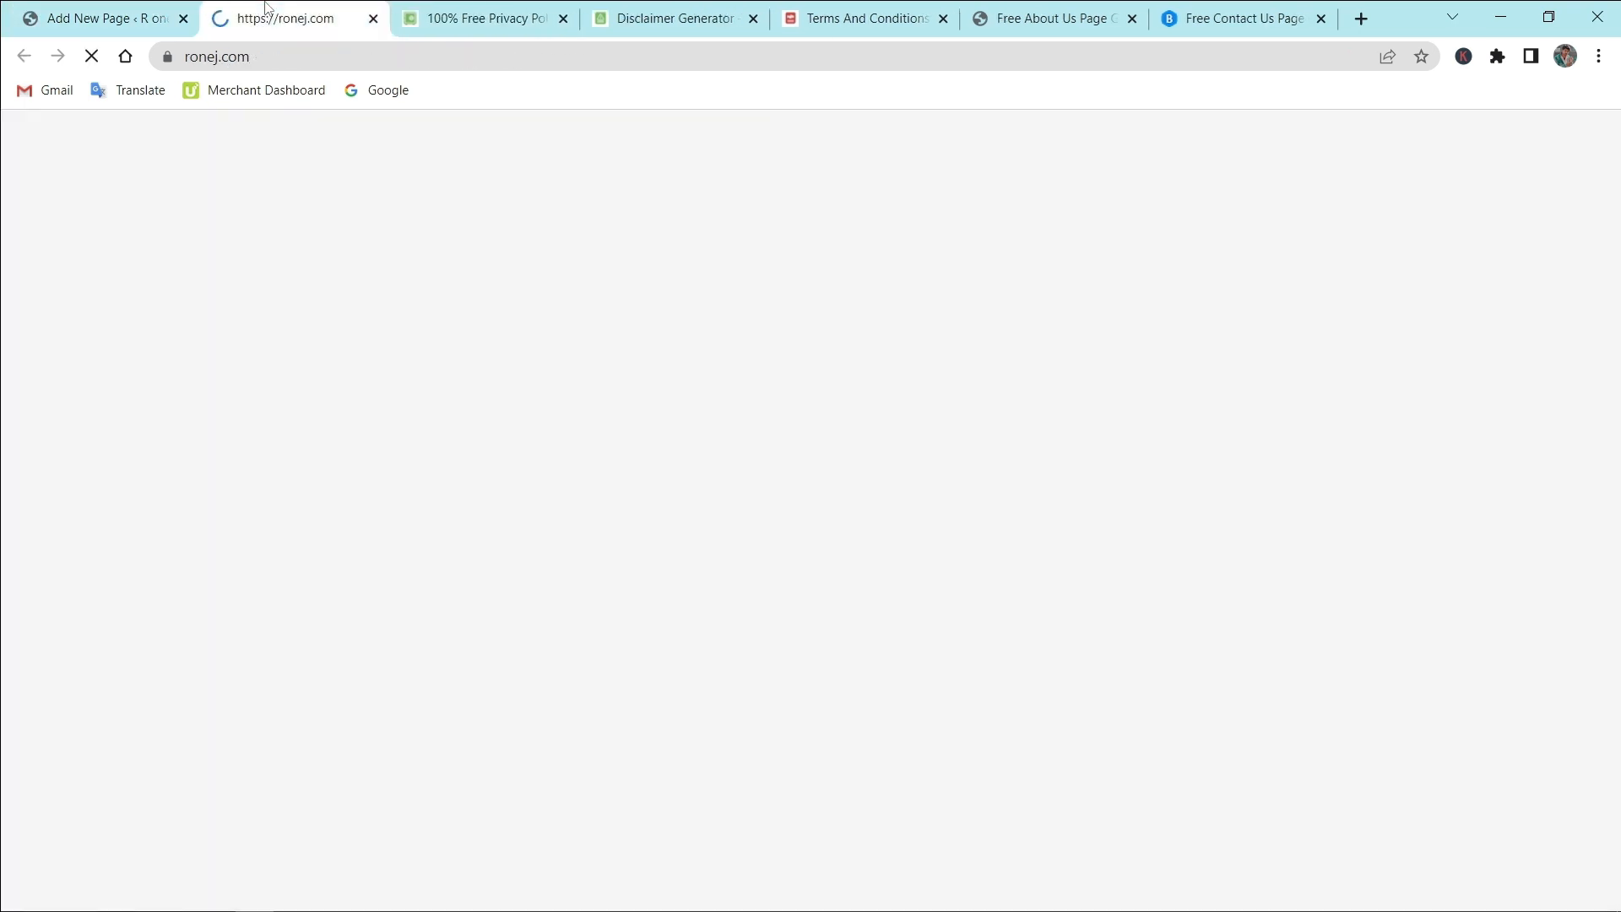
pyautogui.scroll(-3, 524, 524)
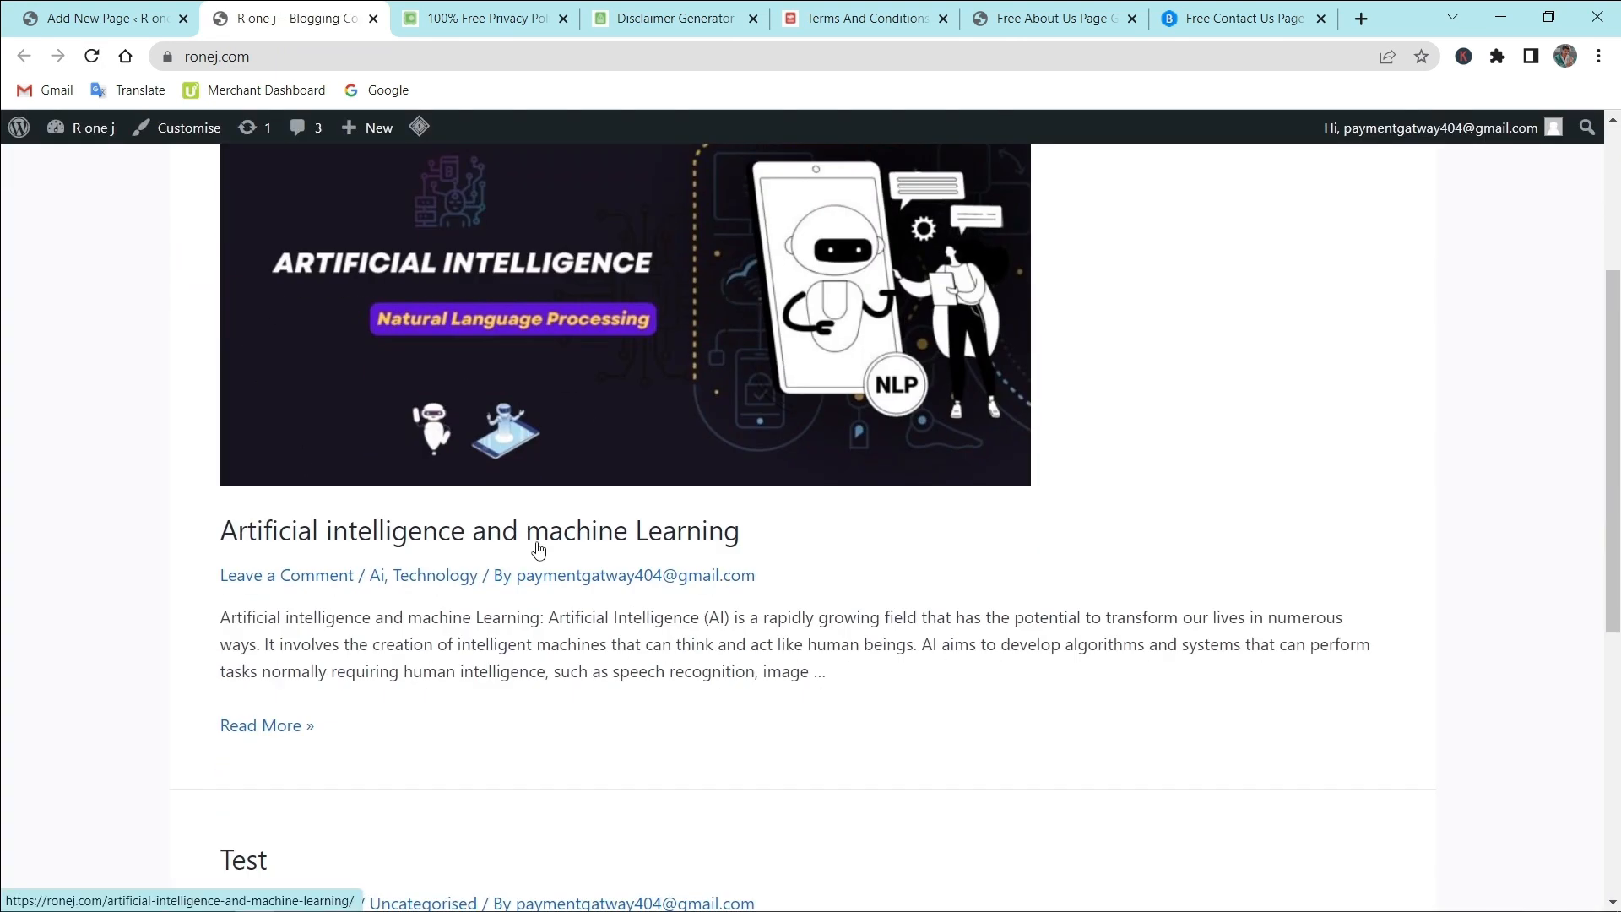
pyautogui.scroll(3, 543, 551)
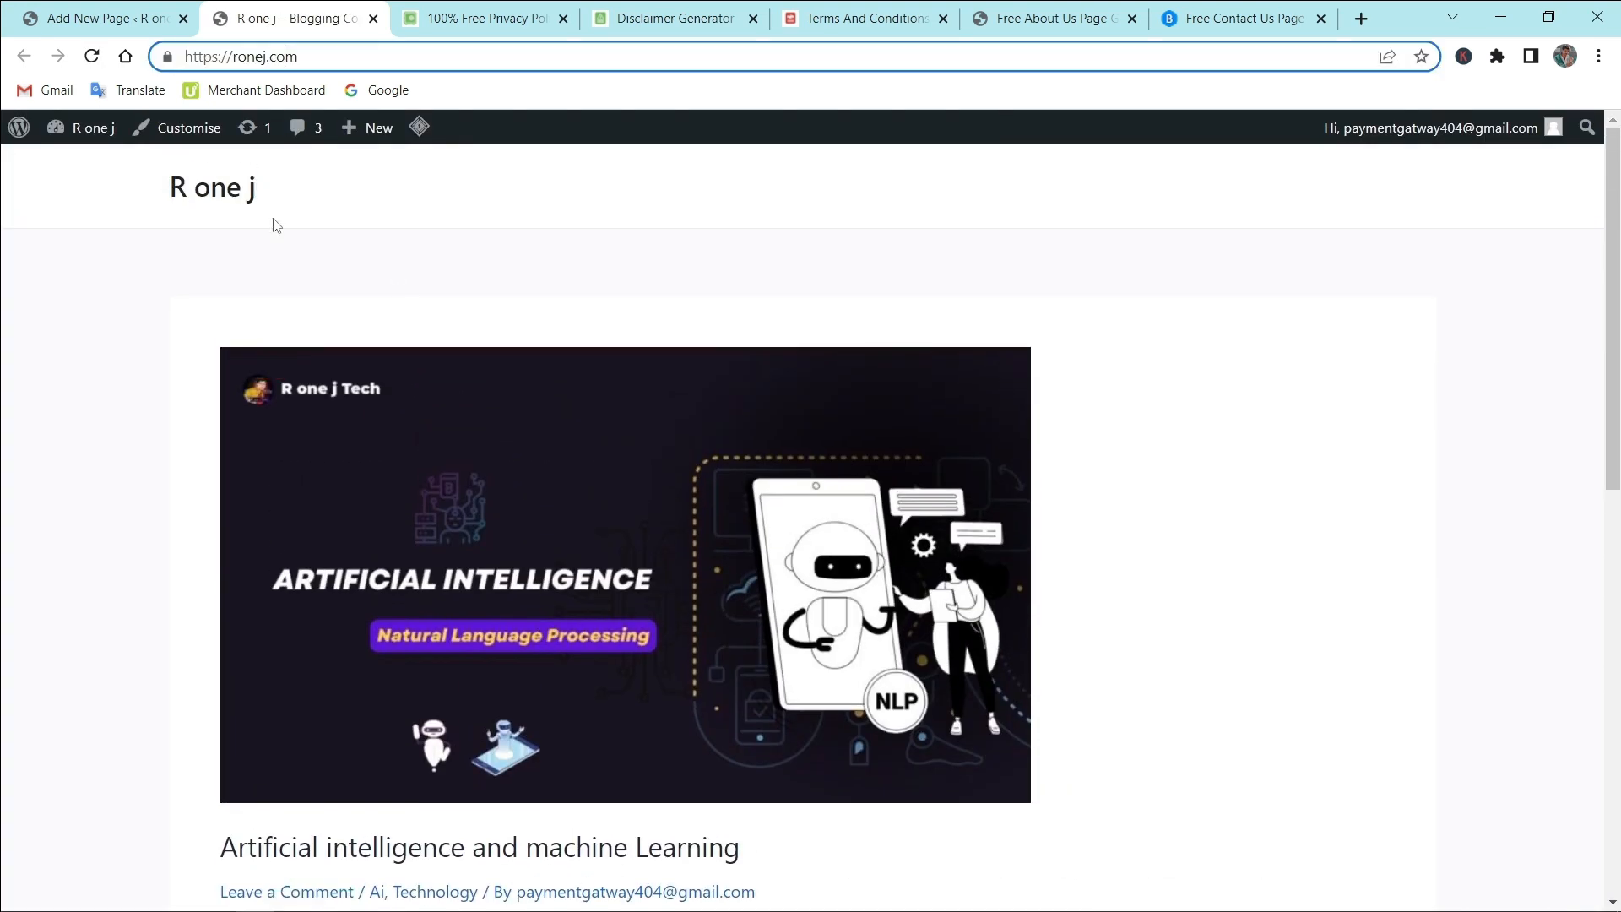
pyautogui.doubleClick(250, 57)
pyautogui.click(250, 65)
pyautogui.hotkey('ctrl', 'c')
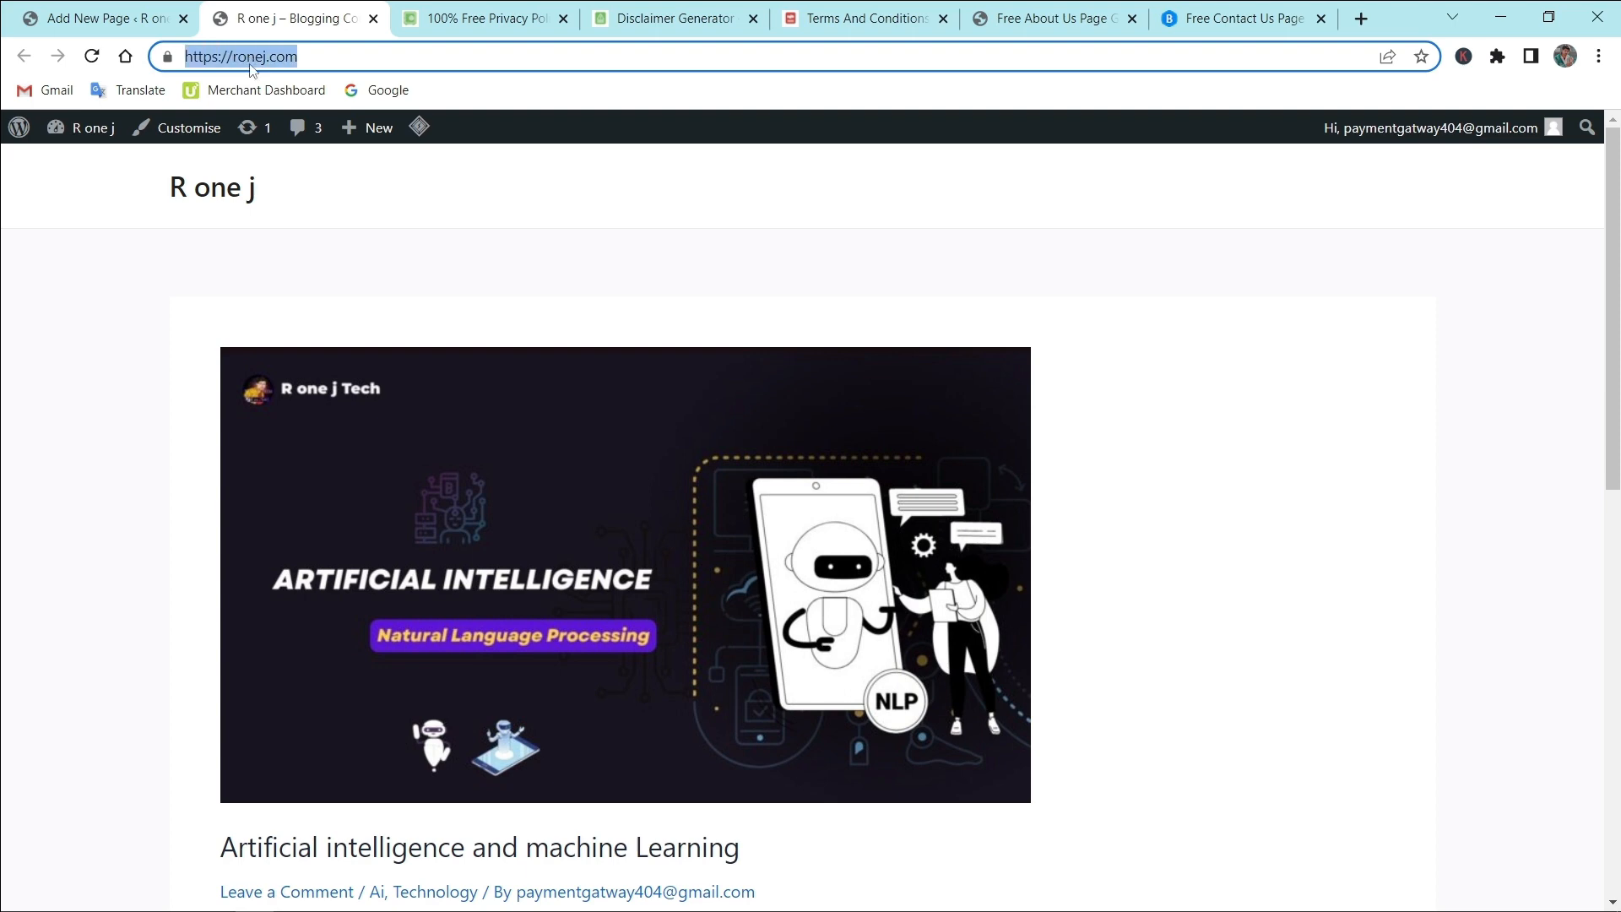
pyautogui.click(426, 24)
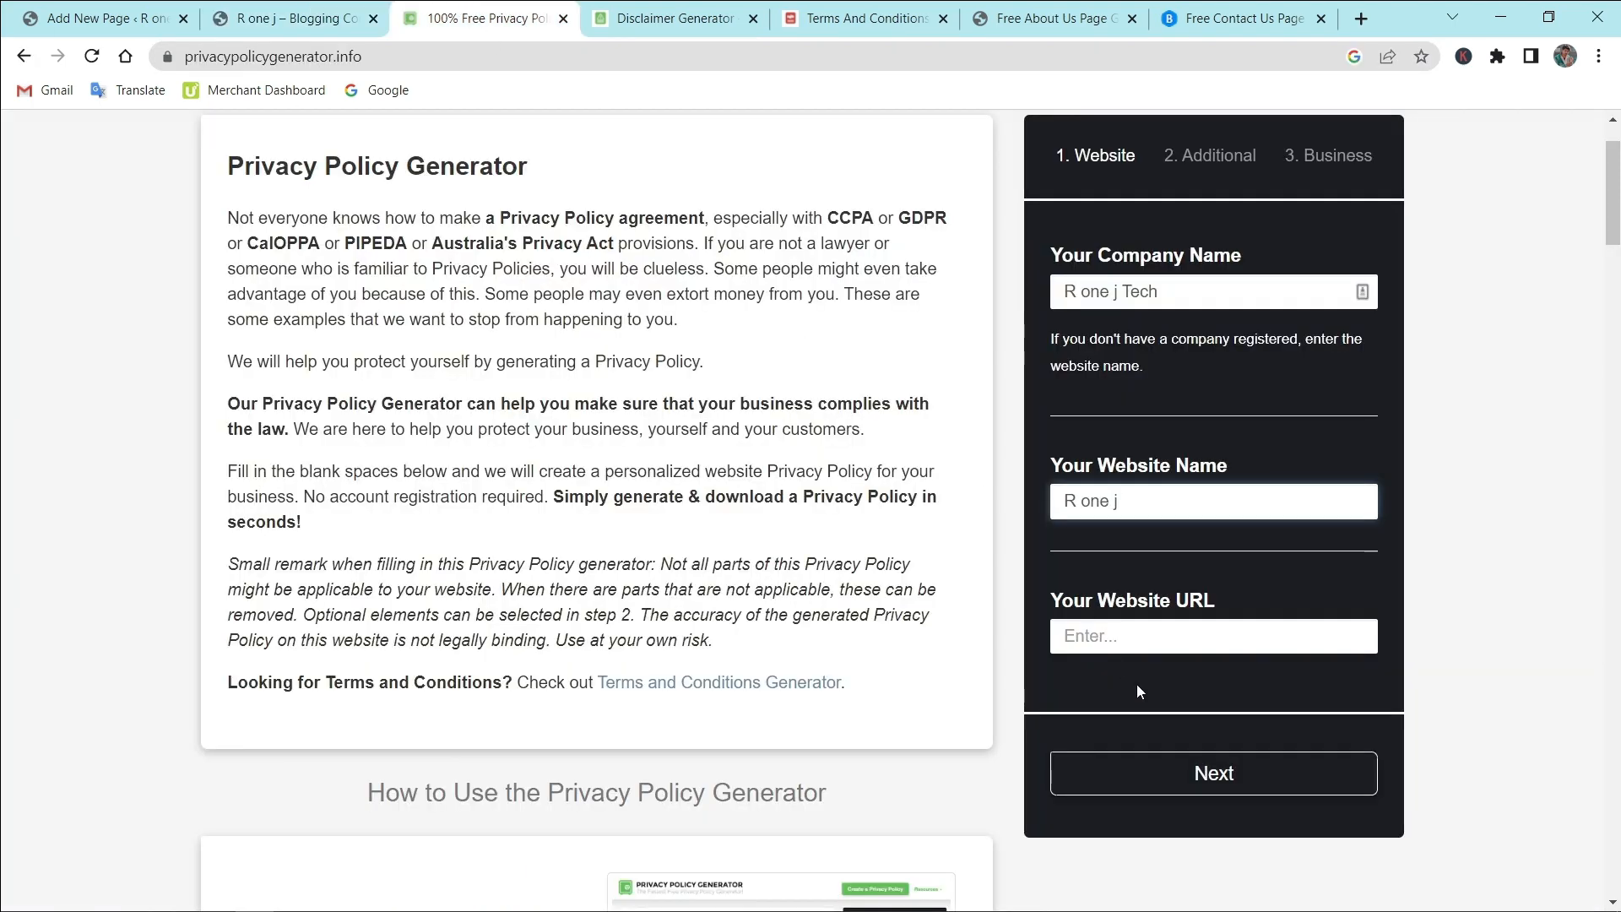
pyautogui.click(1128, 640)
pyautogui.hotkey('ctrl', 'v')
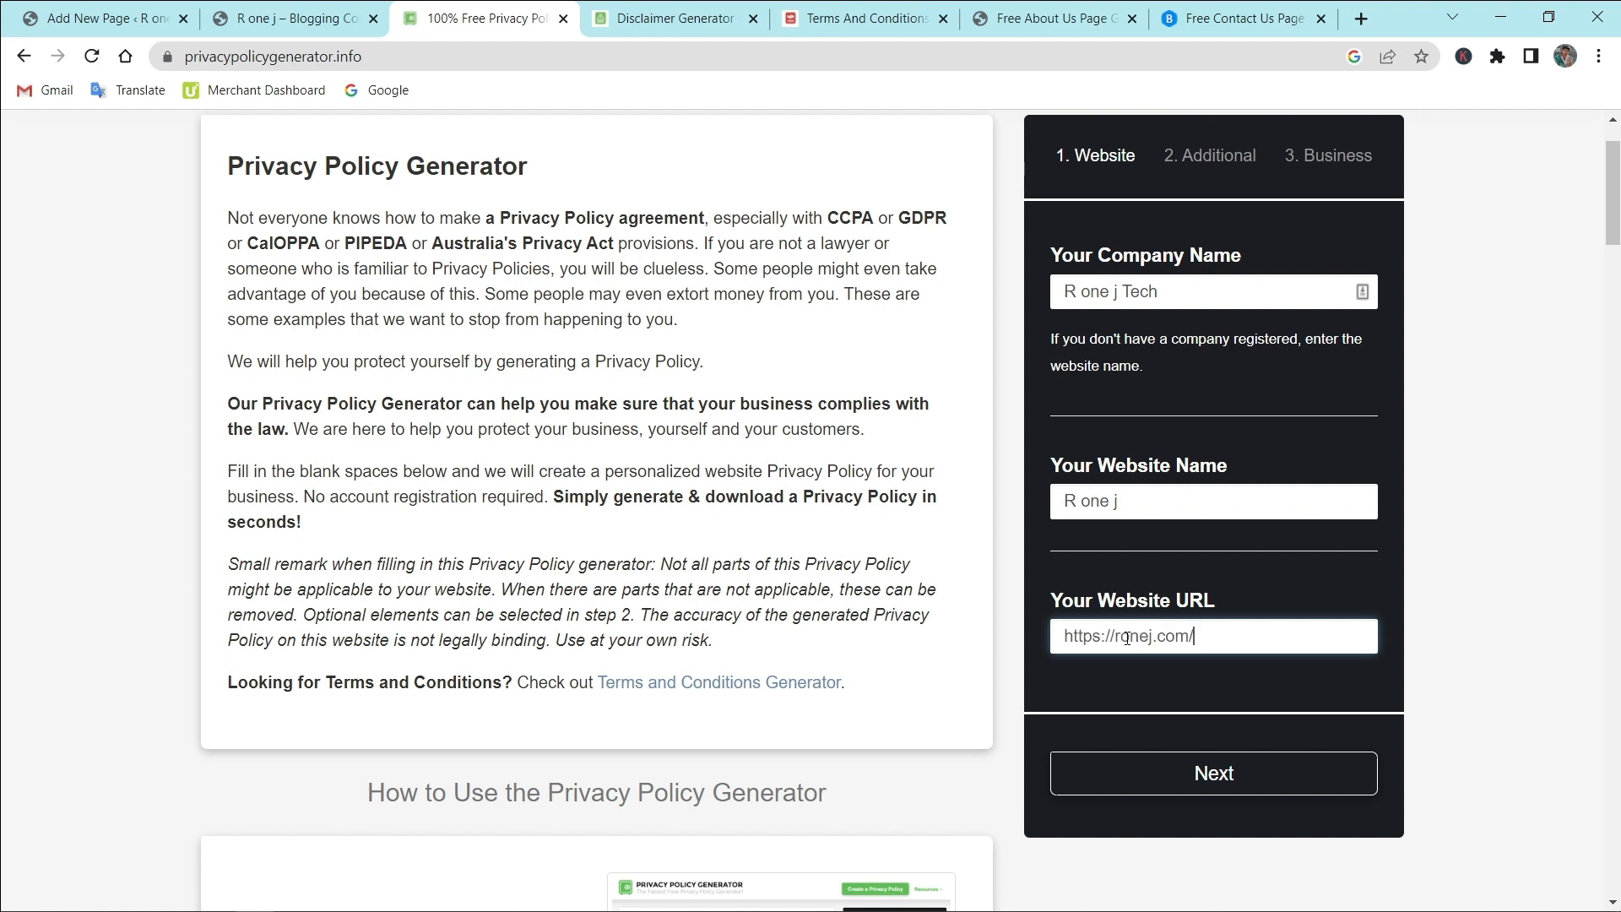
pyautogui.click(1158, 772)
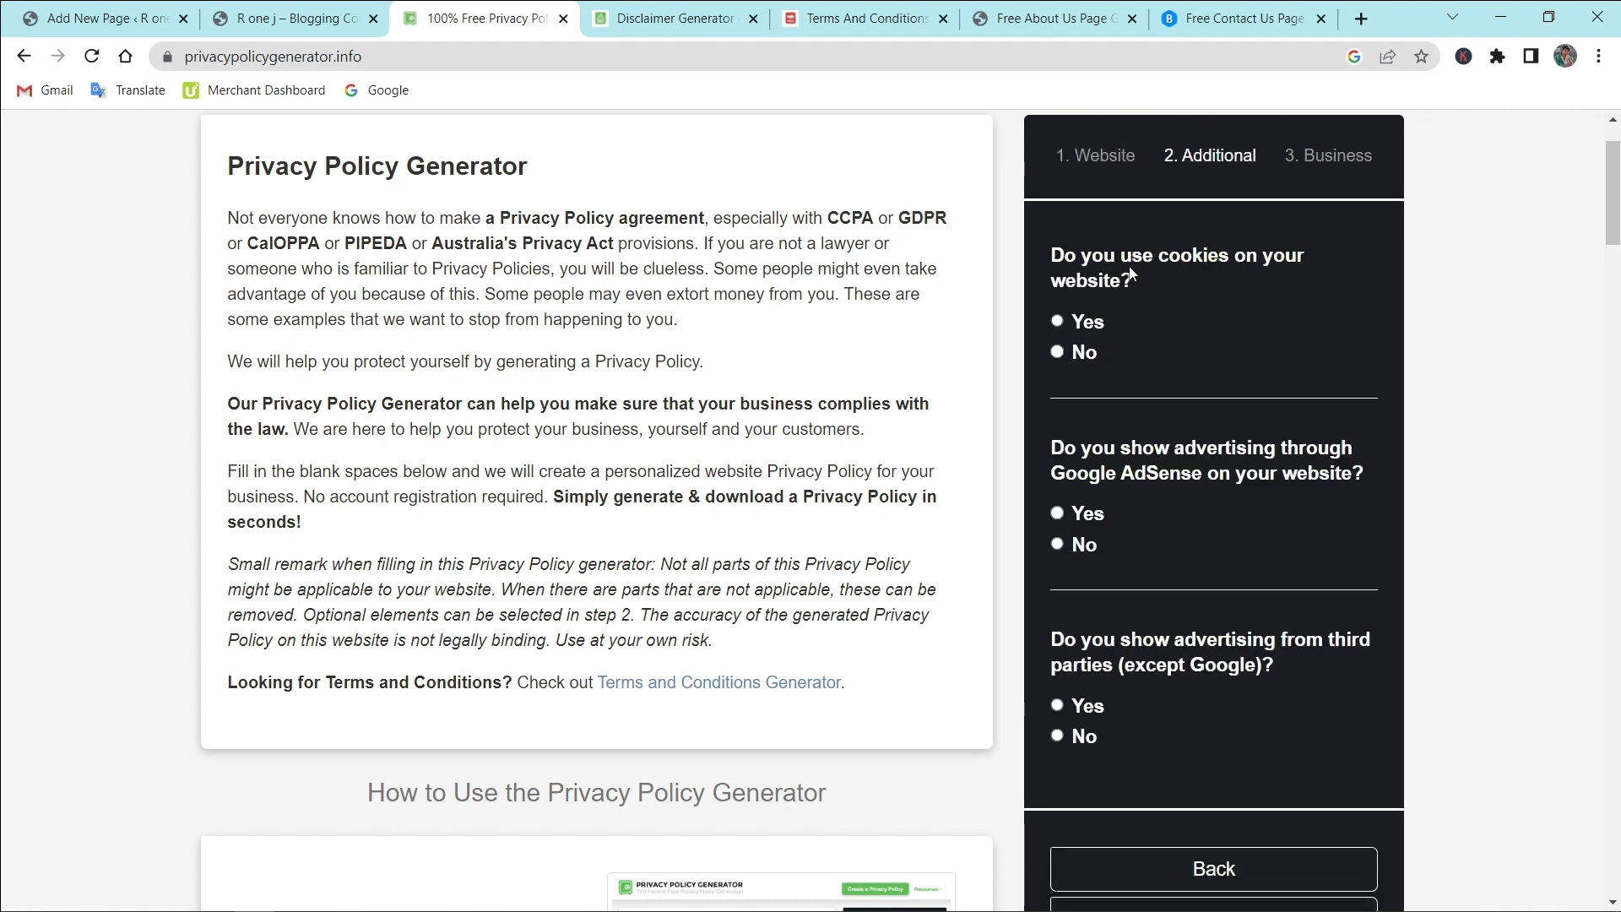
# Step: Answer Yes to cookies, Yes to Google AdSense advertising and No to third-party advertising, and continue to the business details
pyautogui.click(1099, 326)
pyautogui.click(1080, 518)
pyautogui.scroll(-1, 1143, 698)
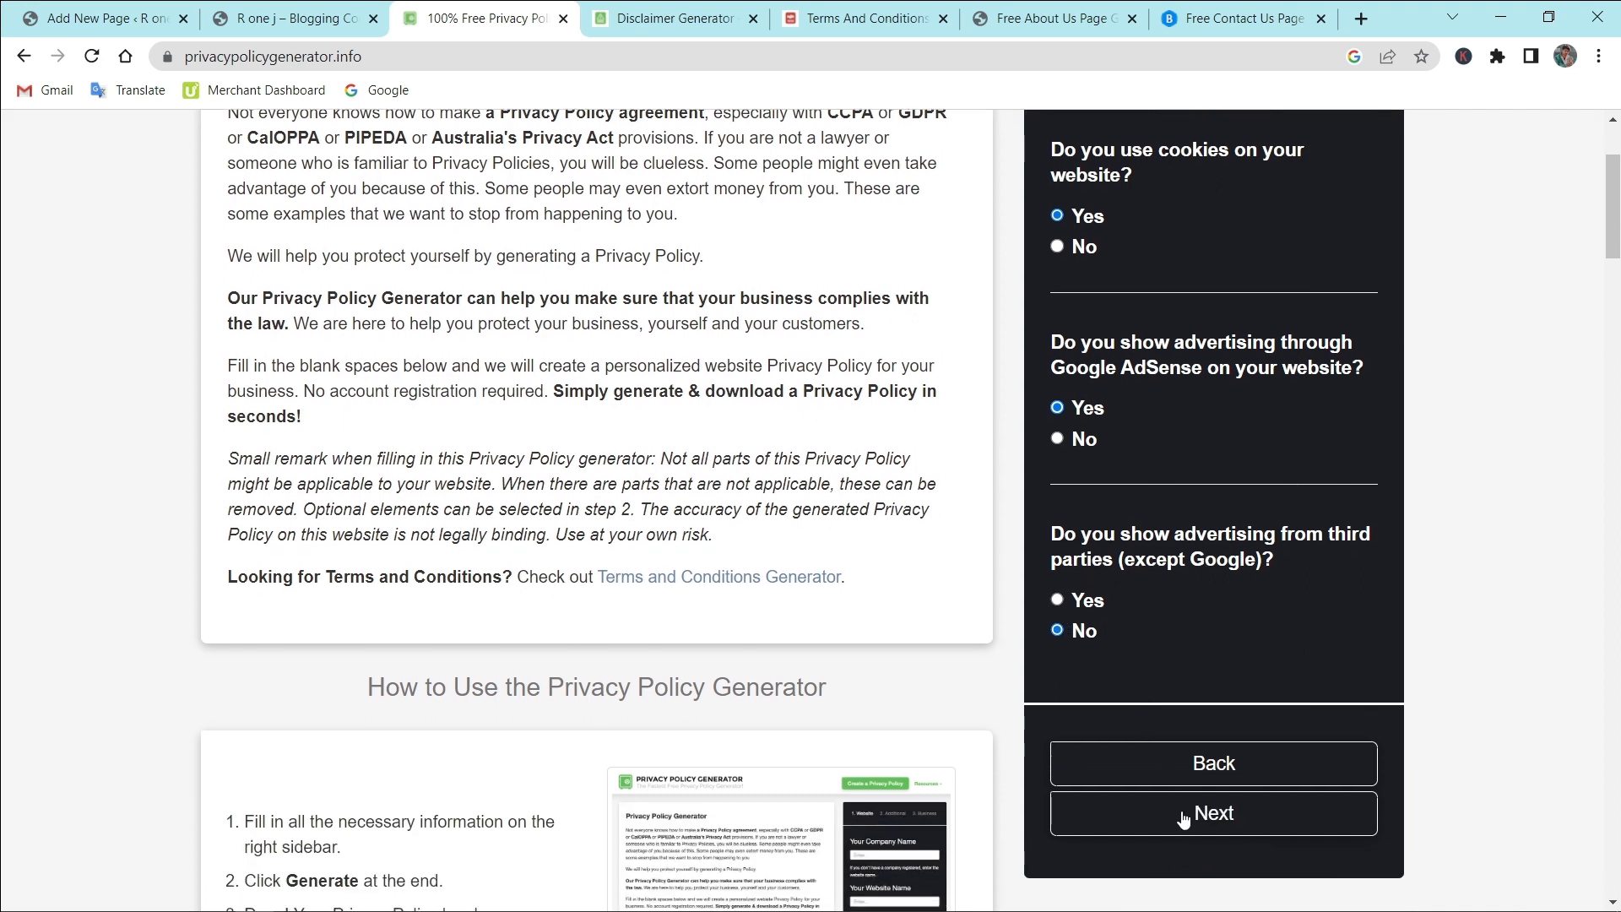
pyautogui.click(1185, 819)
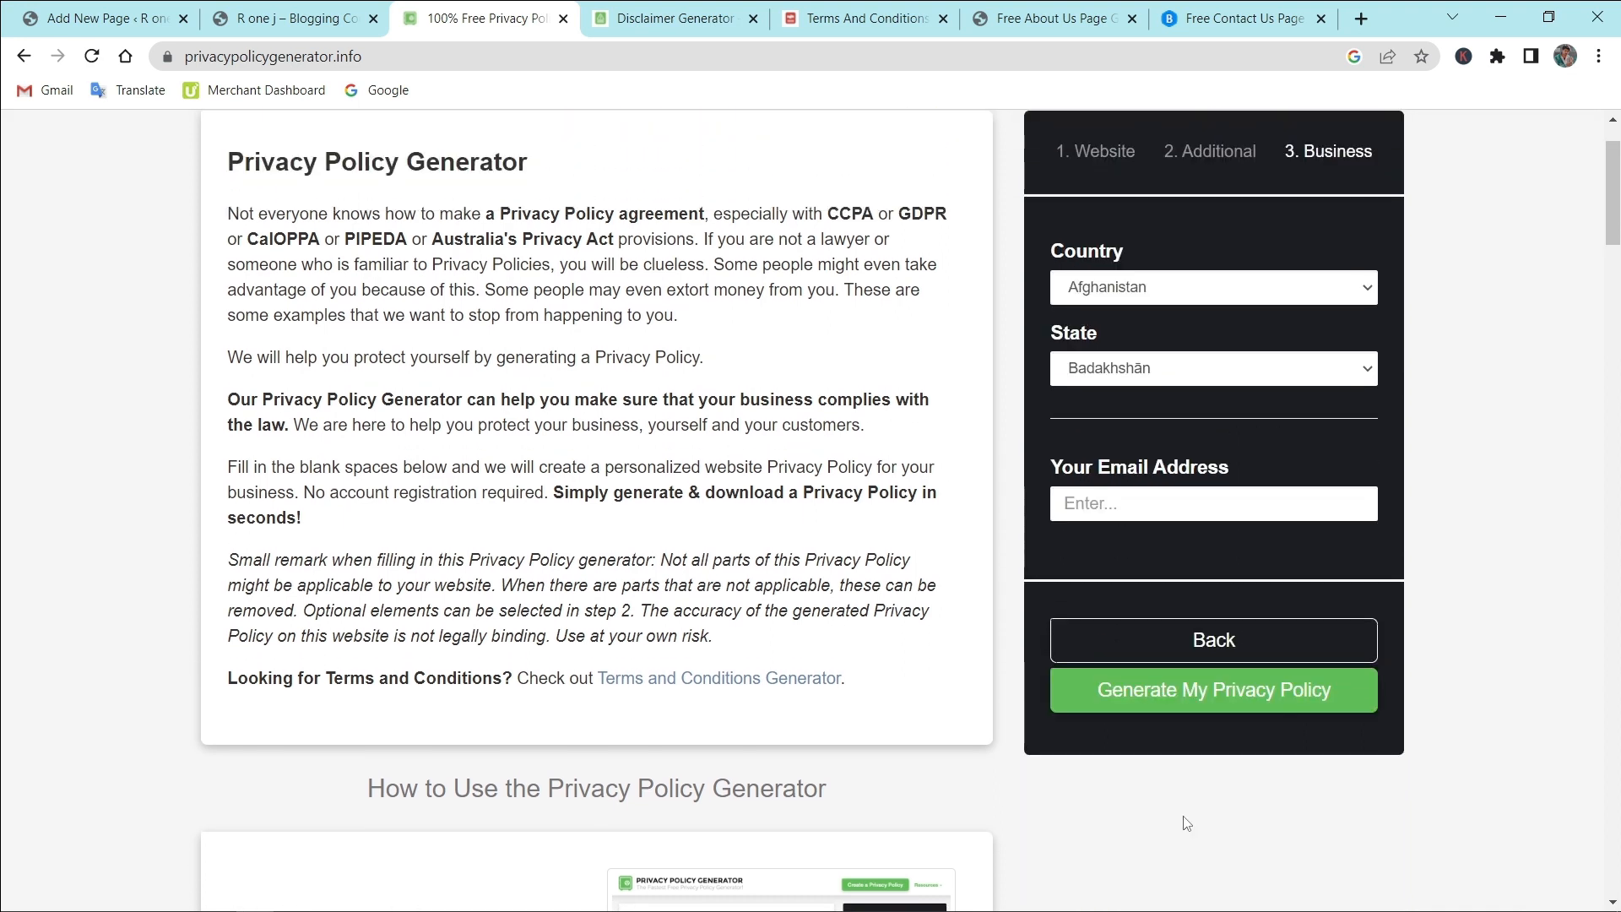
# Step: Set the business country to India and the state to Bihar
pyautogui.click(1166, 296)
pyautogui.write('india')
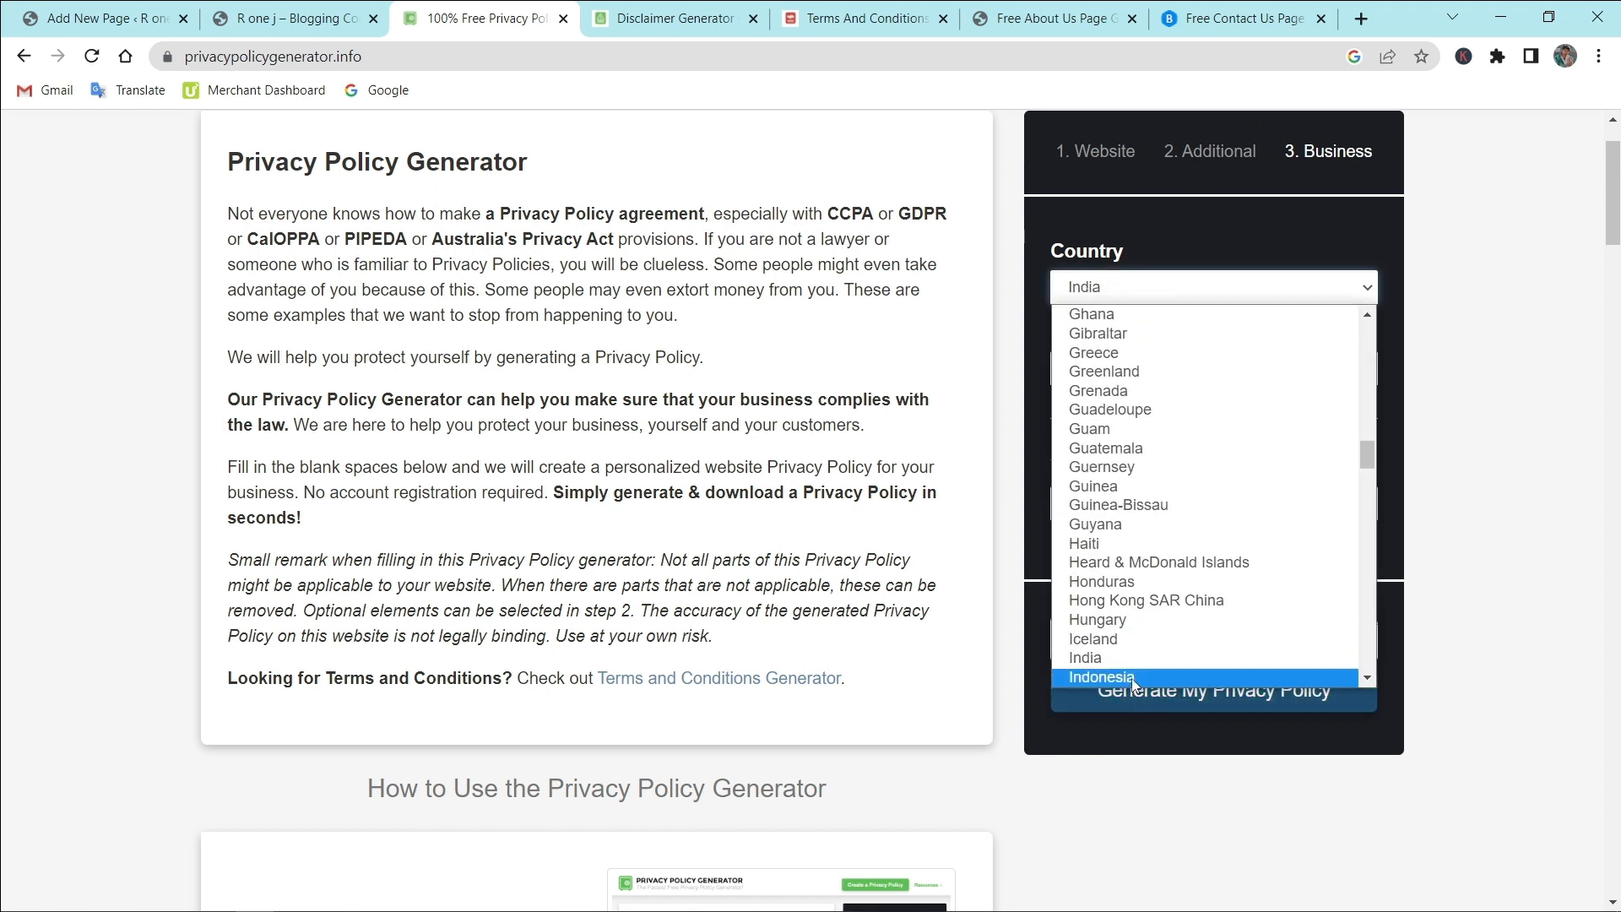
pyautogui.click(1133, 655)
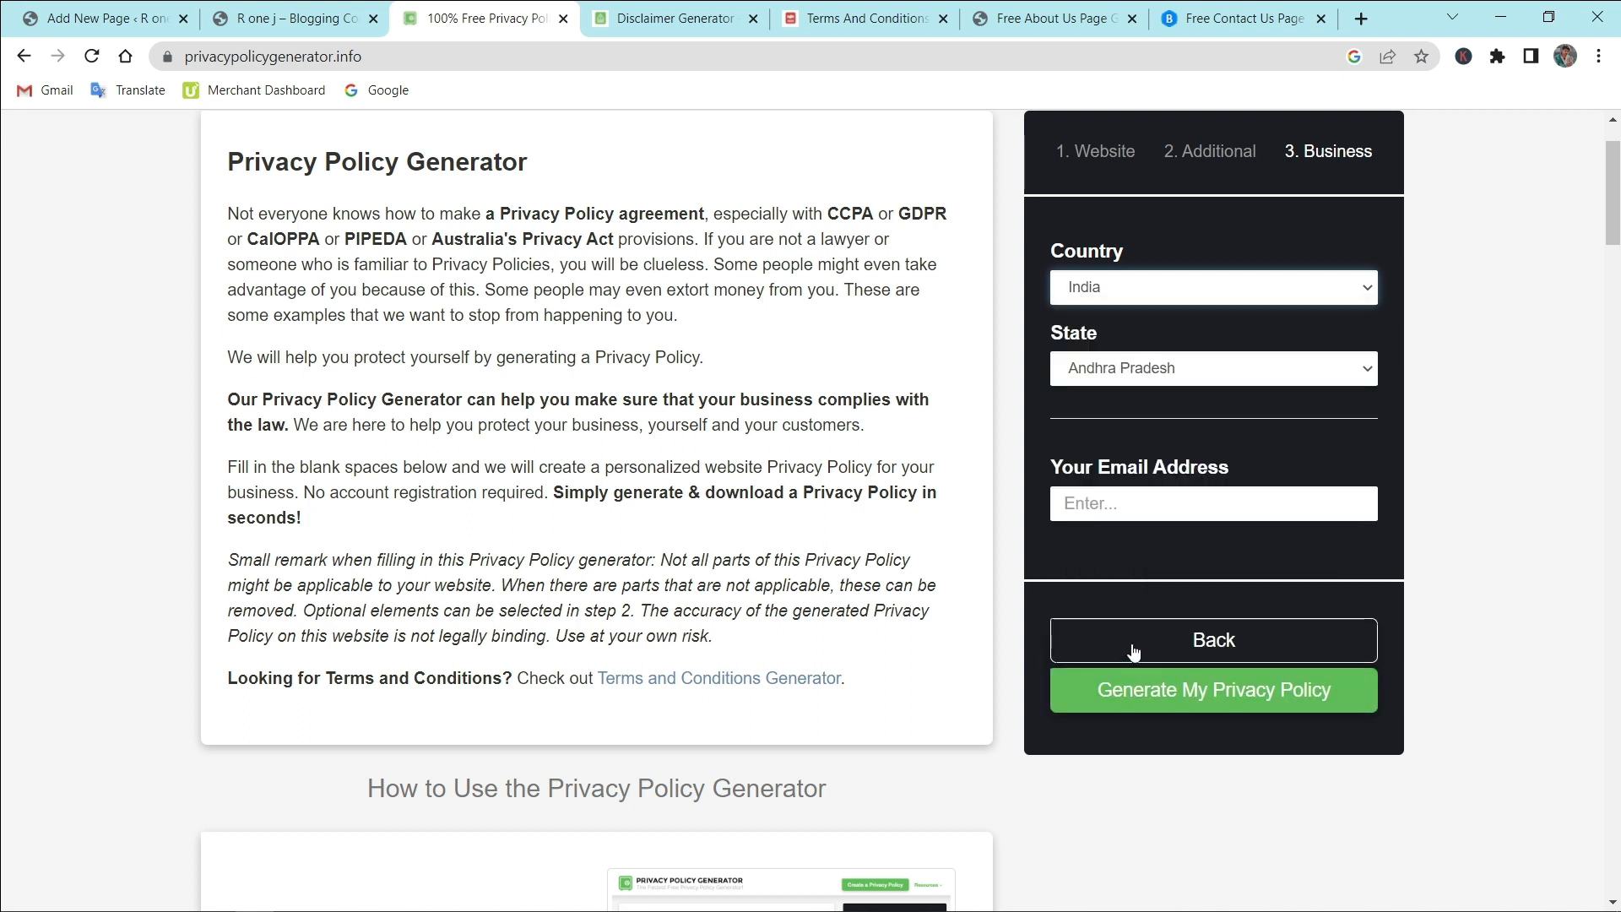
pyautogui.click(1140, 369)
pyautogui.click(1139, 451)
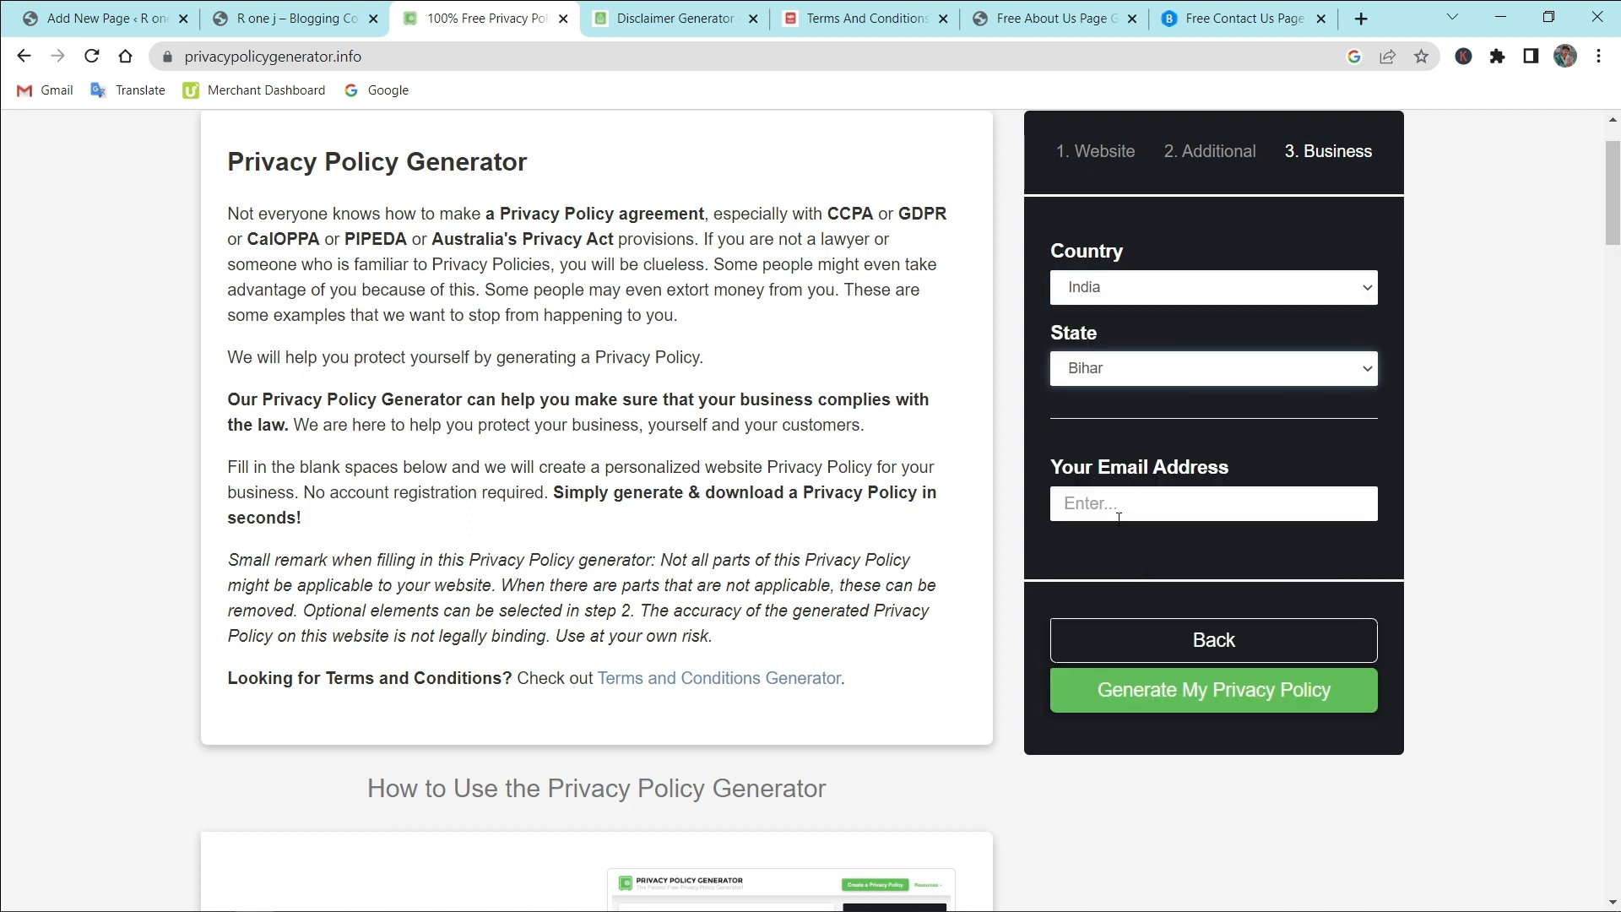
# Step: Fill in the contact email address and generate the privacy policy
pyautogui.click(1117, 507)
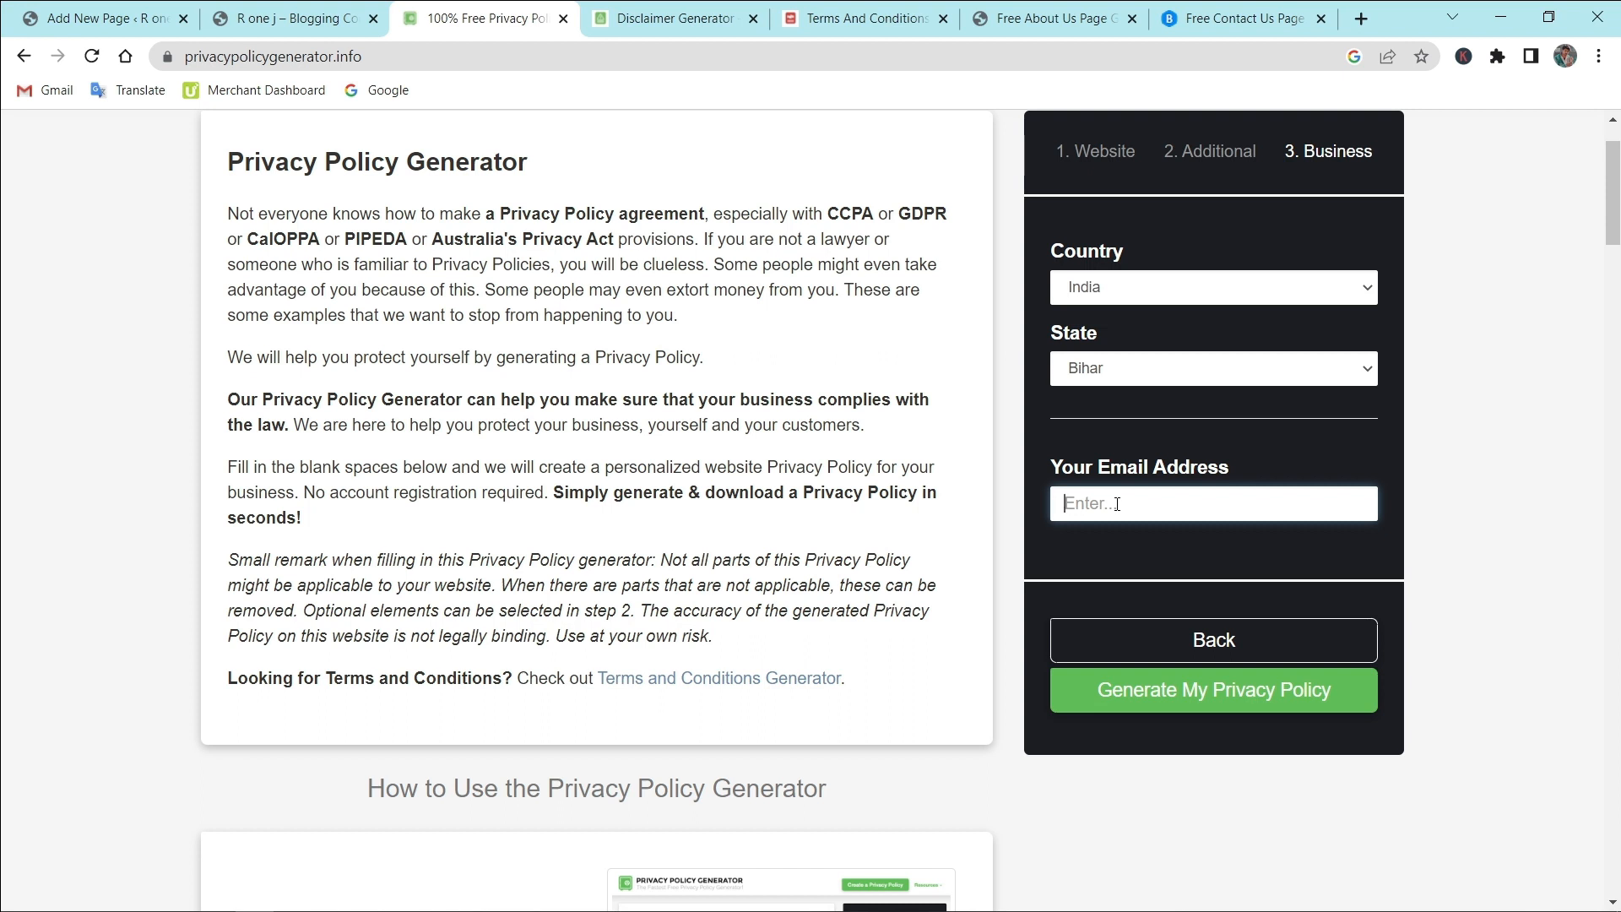
pyautogui.hotkey('ctrl', 'v')
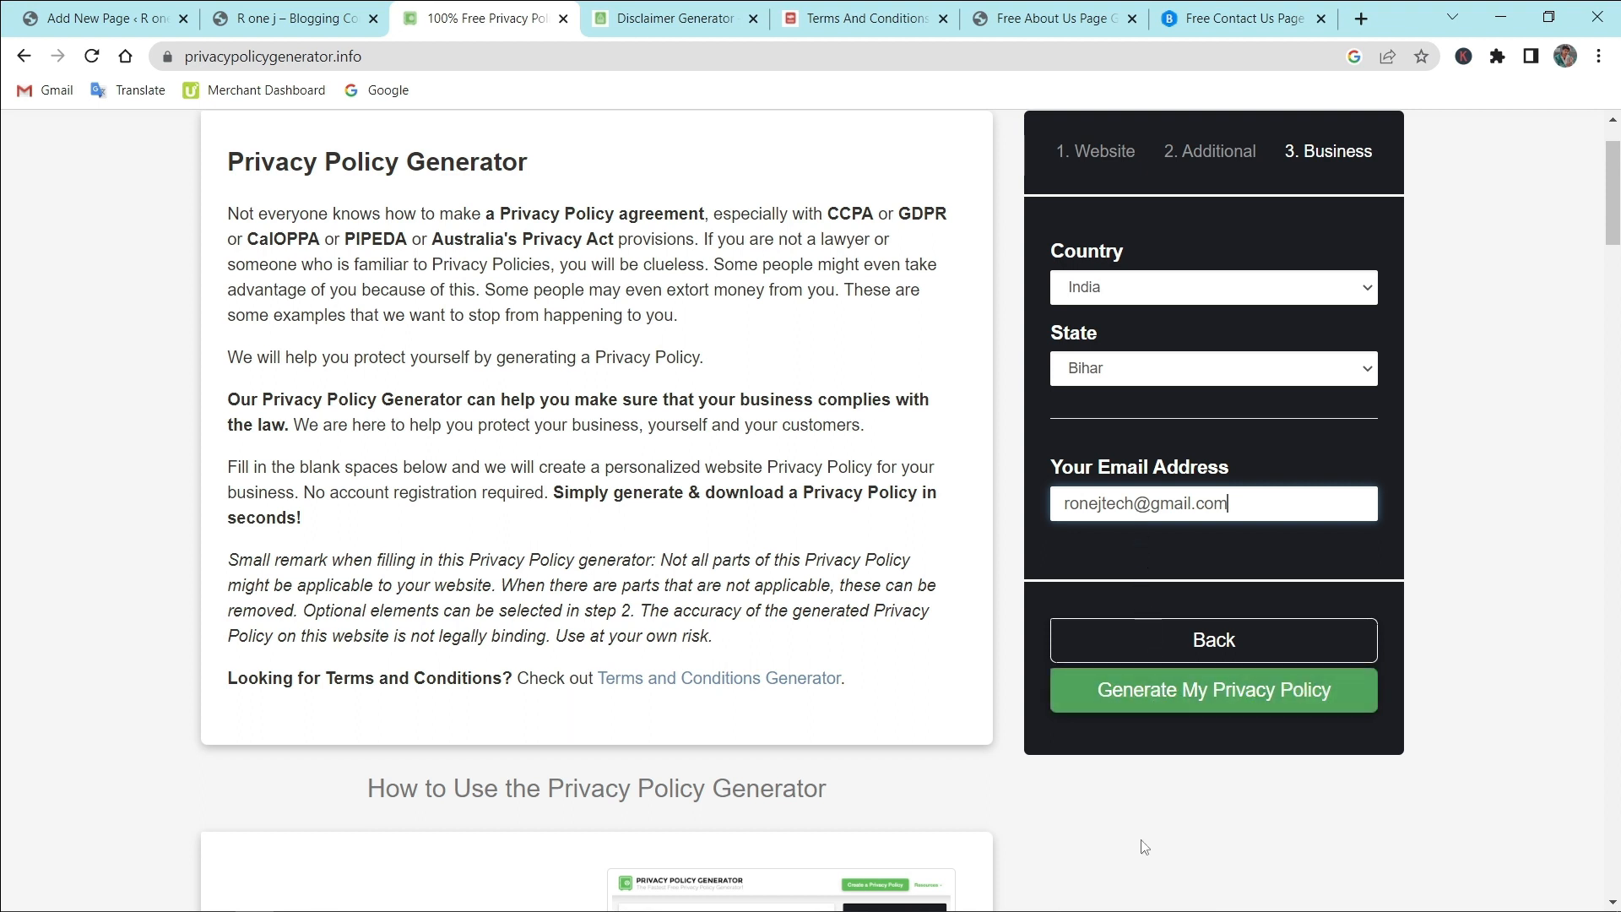
pyautogui.click(1159, 714)
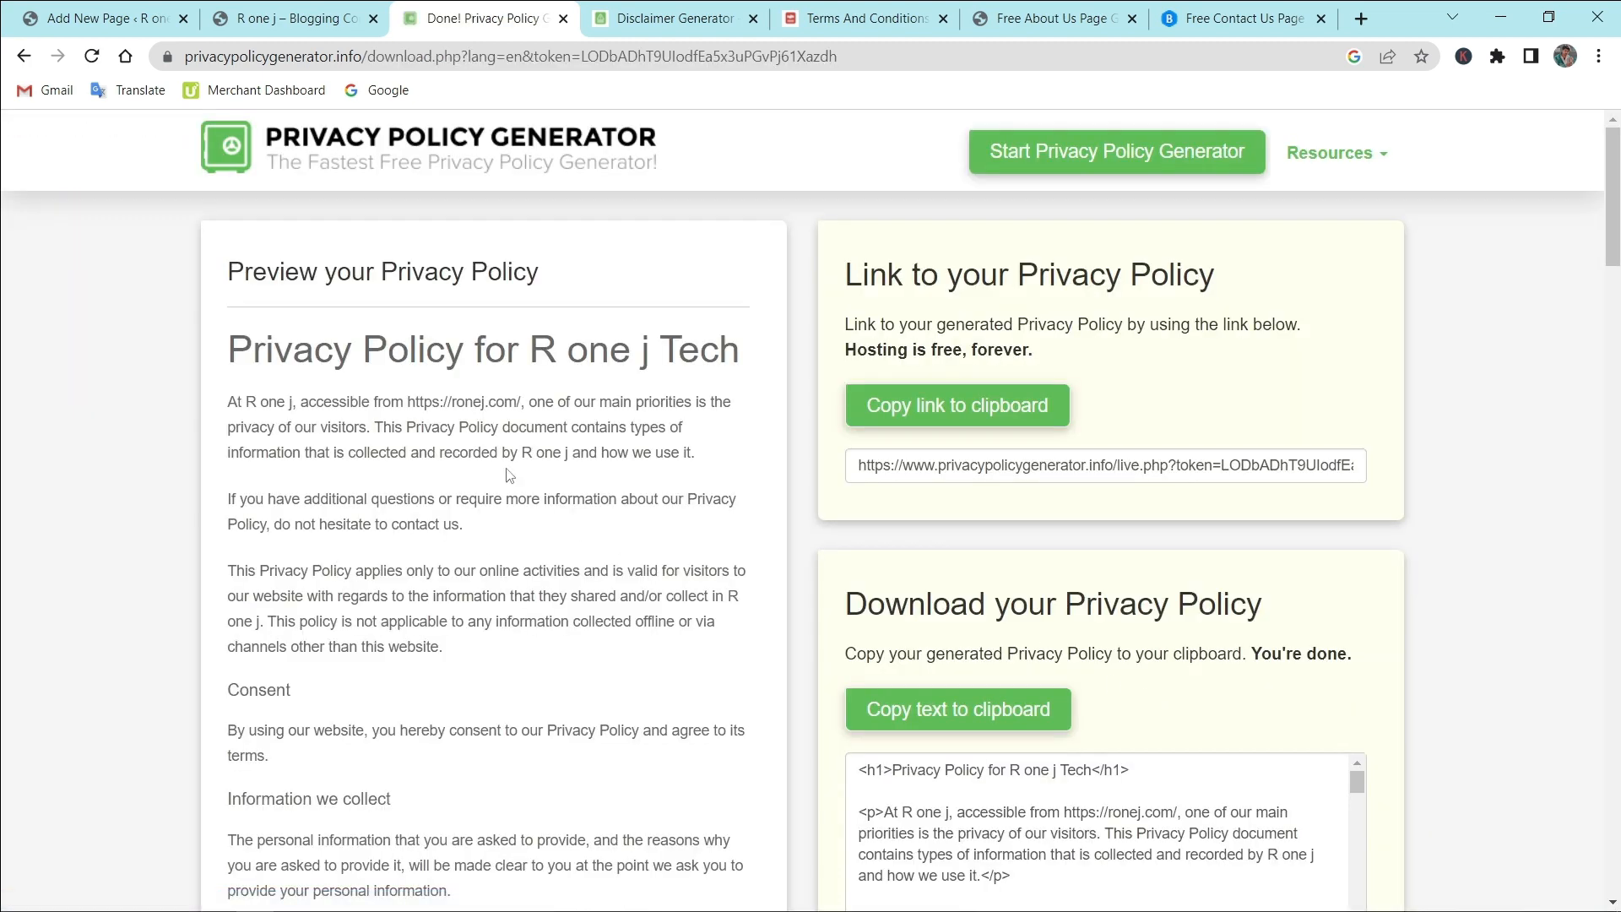
# Step: Review the generated privacy policy preview and copy the policy's text to the clipboard
pyautogui.scroll(-7, 504, 706)
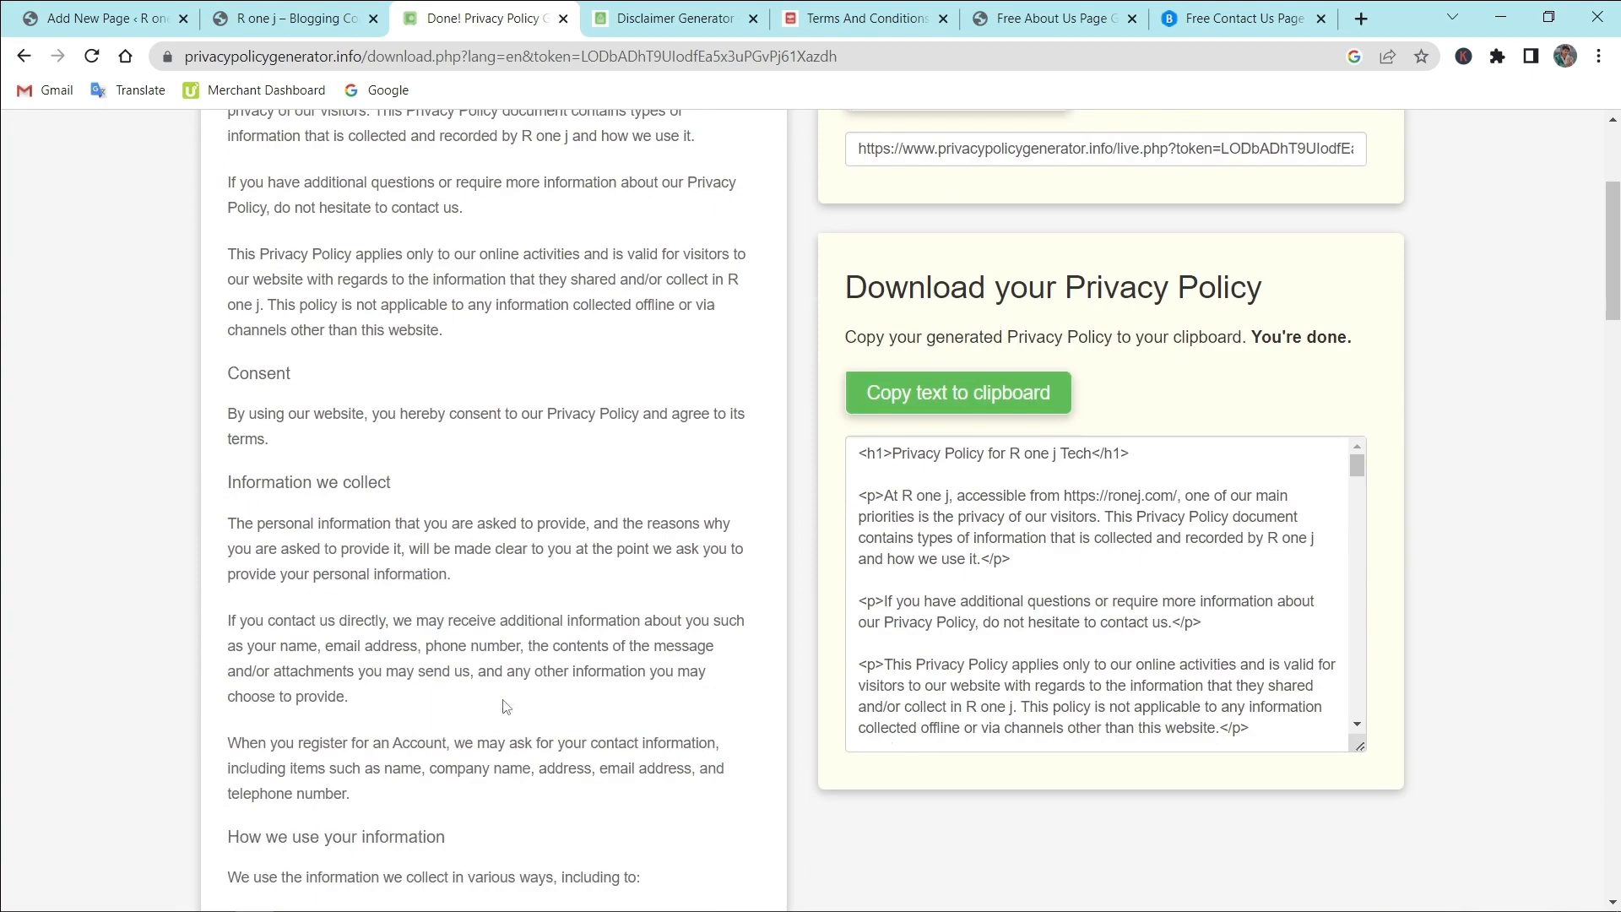
pyautogui.scroll(-20, 504, 706)
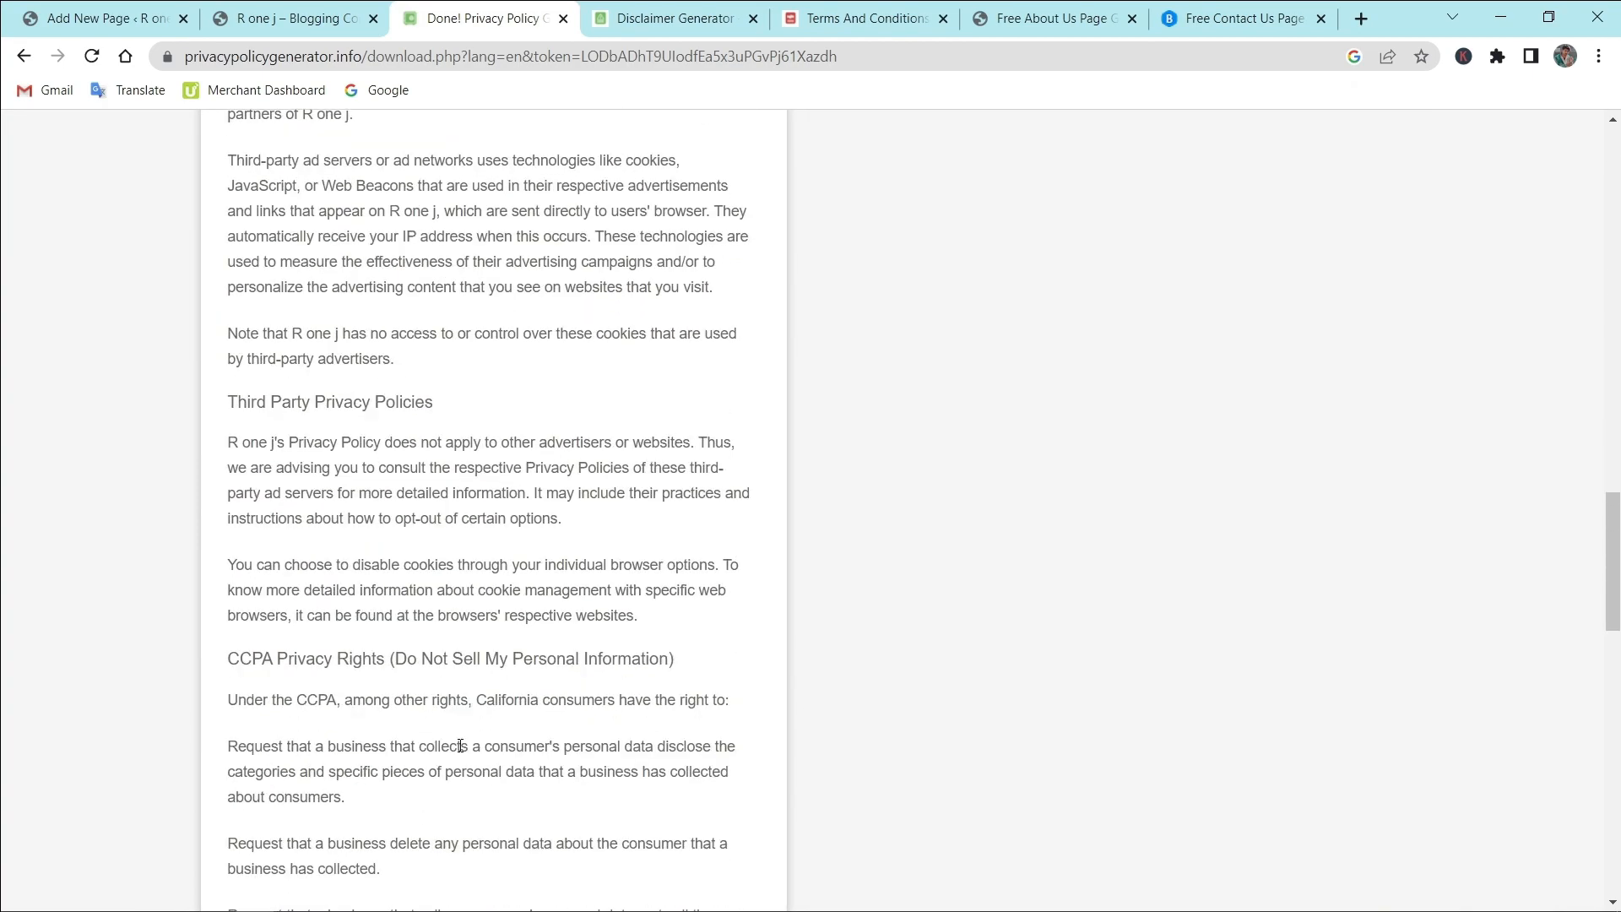
pyautogui.scroll(-16, 305, 835)
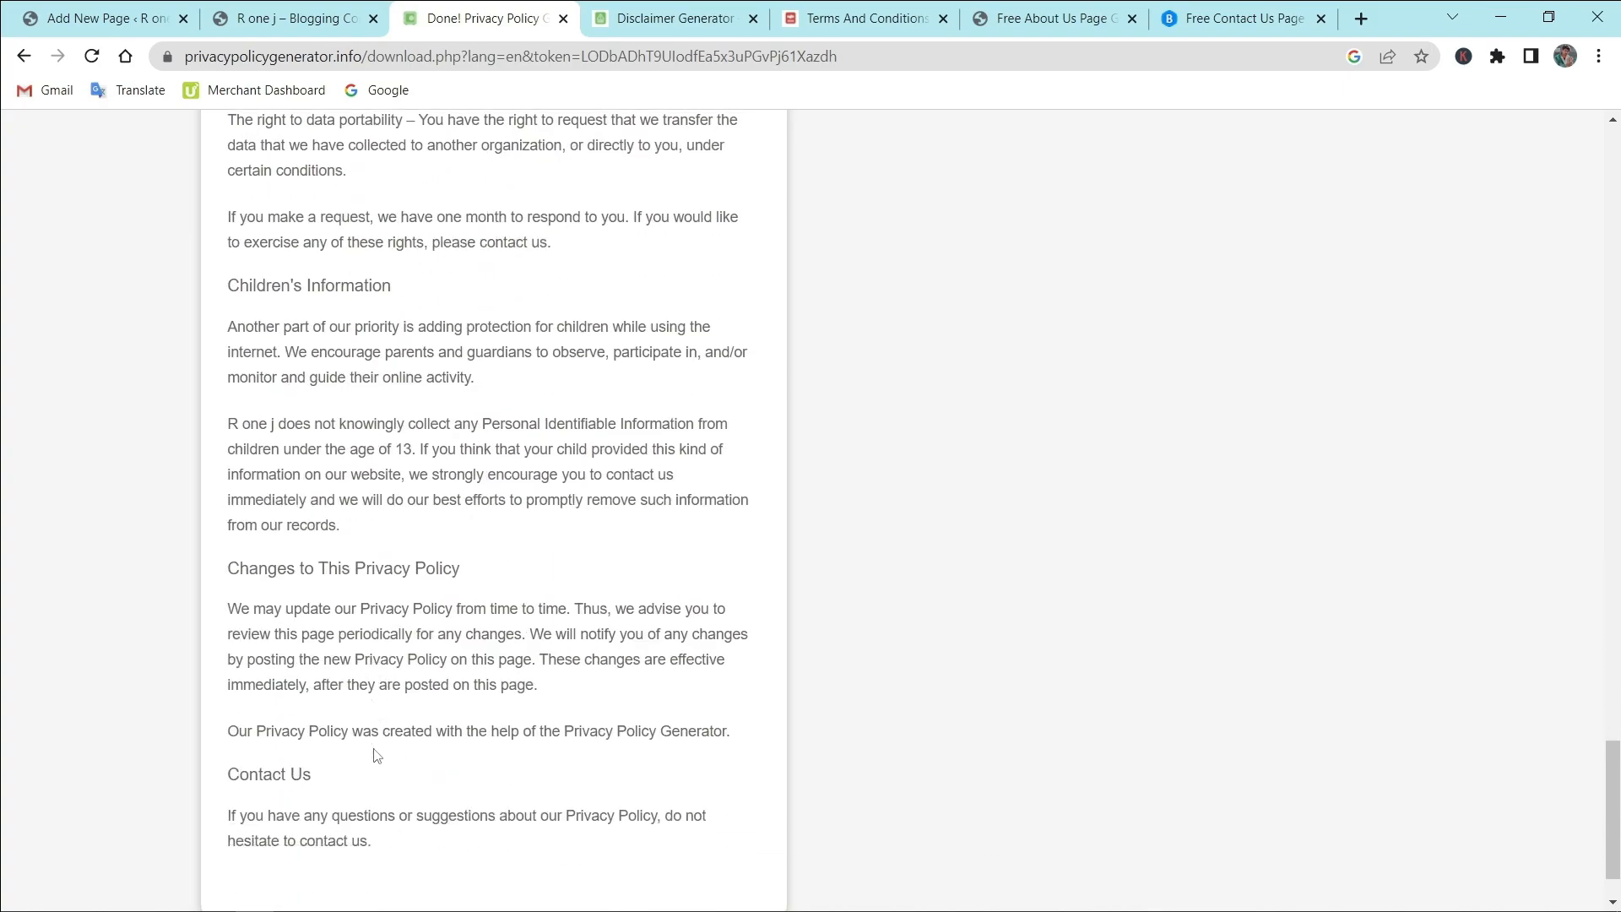
pyautogui.scroll(20, 377, 754)
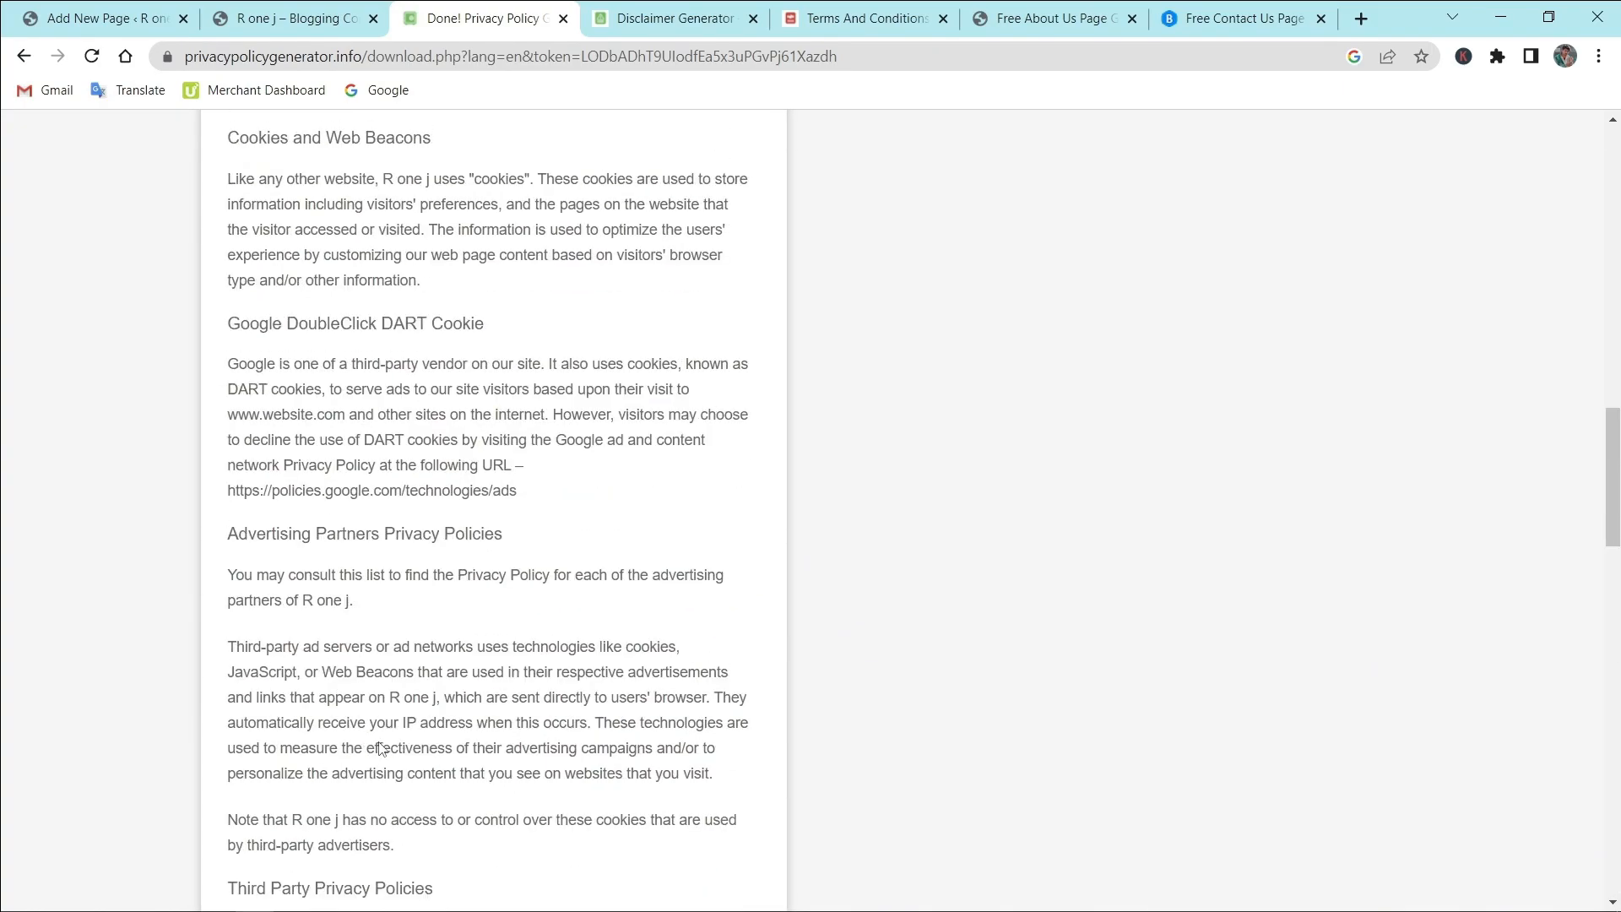
pyautogui.scroll(12, 379, 748)
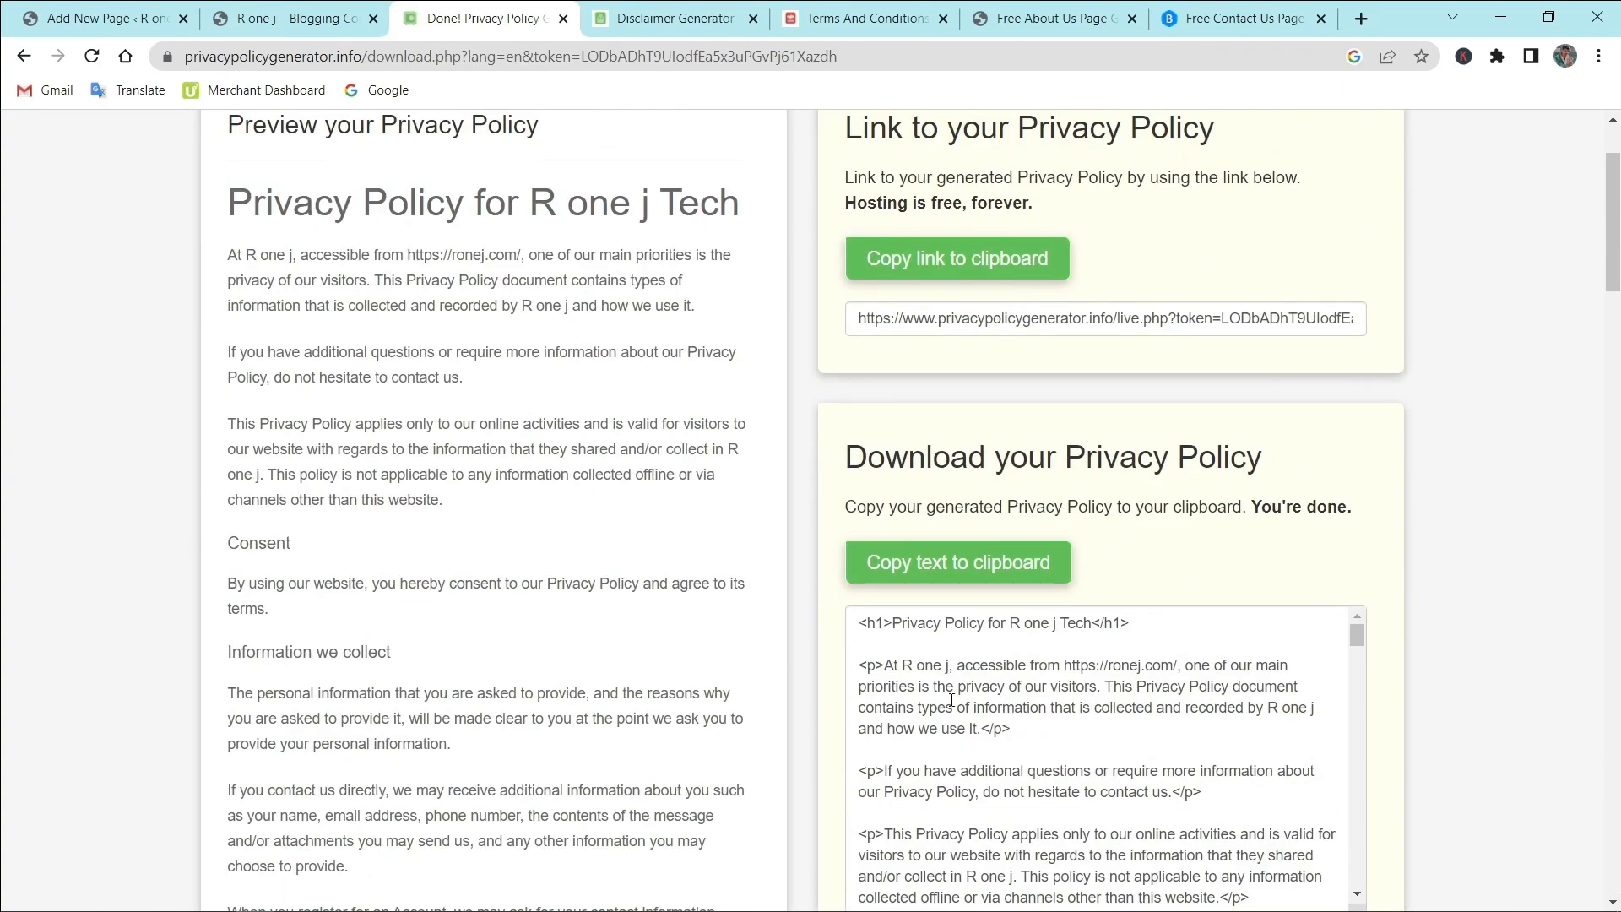
pyautogui.click(1008, 565)
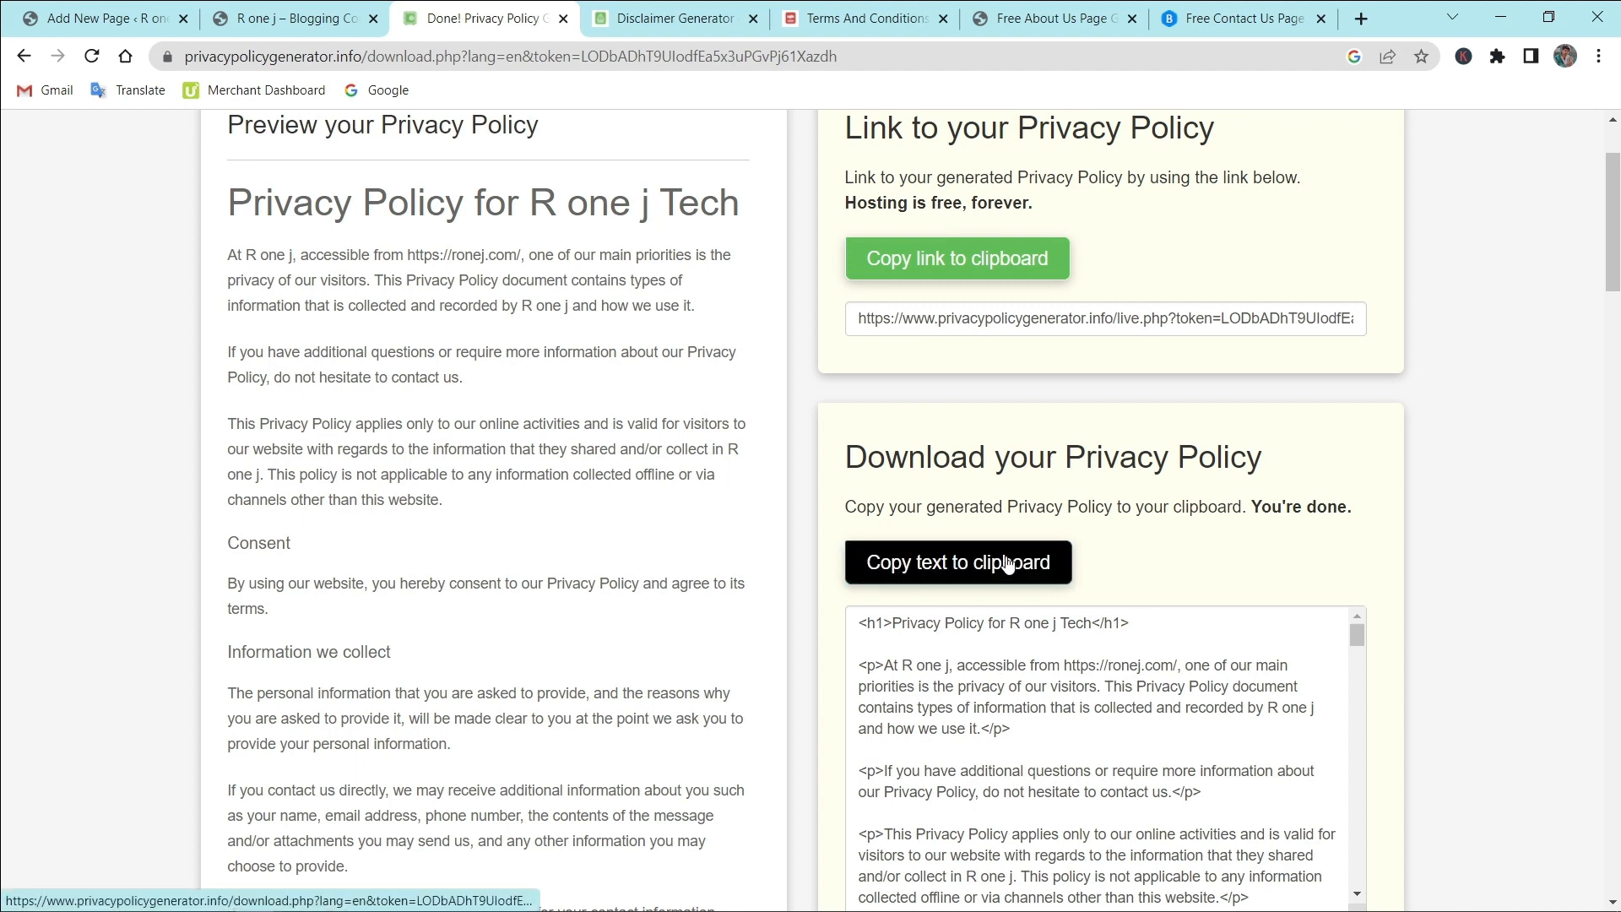
# Step: Copy the generated privacy policy text and paste it as HTML code into the WordPress Privacy Policy page's content
pyautogui.click(1001, 575)
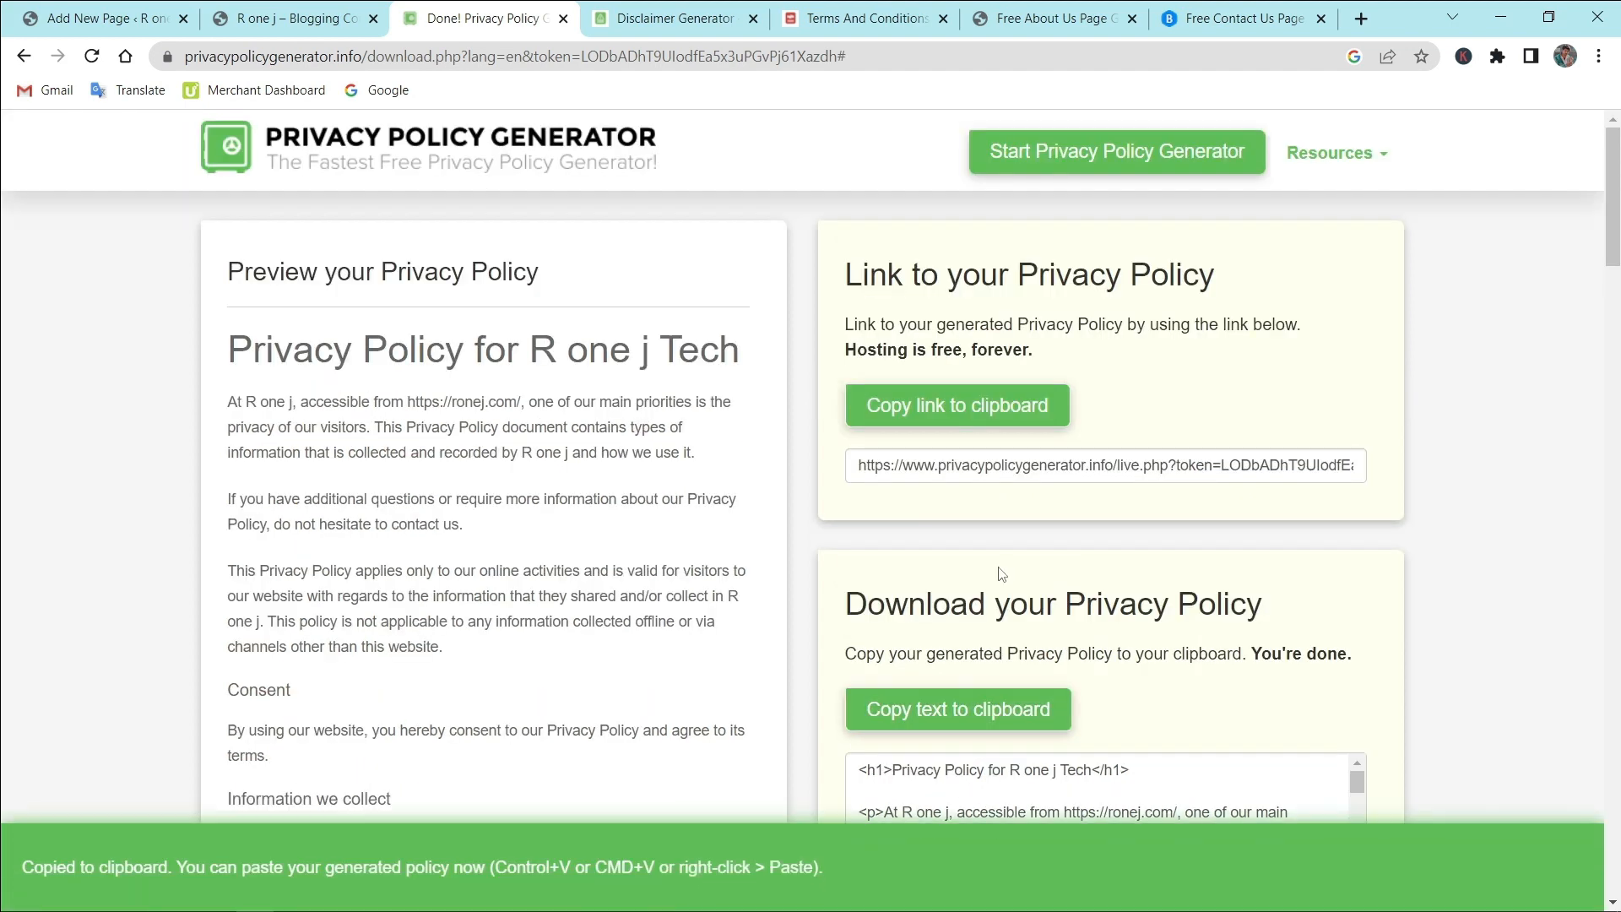
pyautogui.click(38, 10)
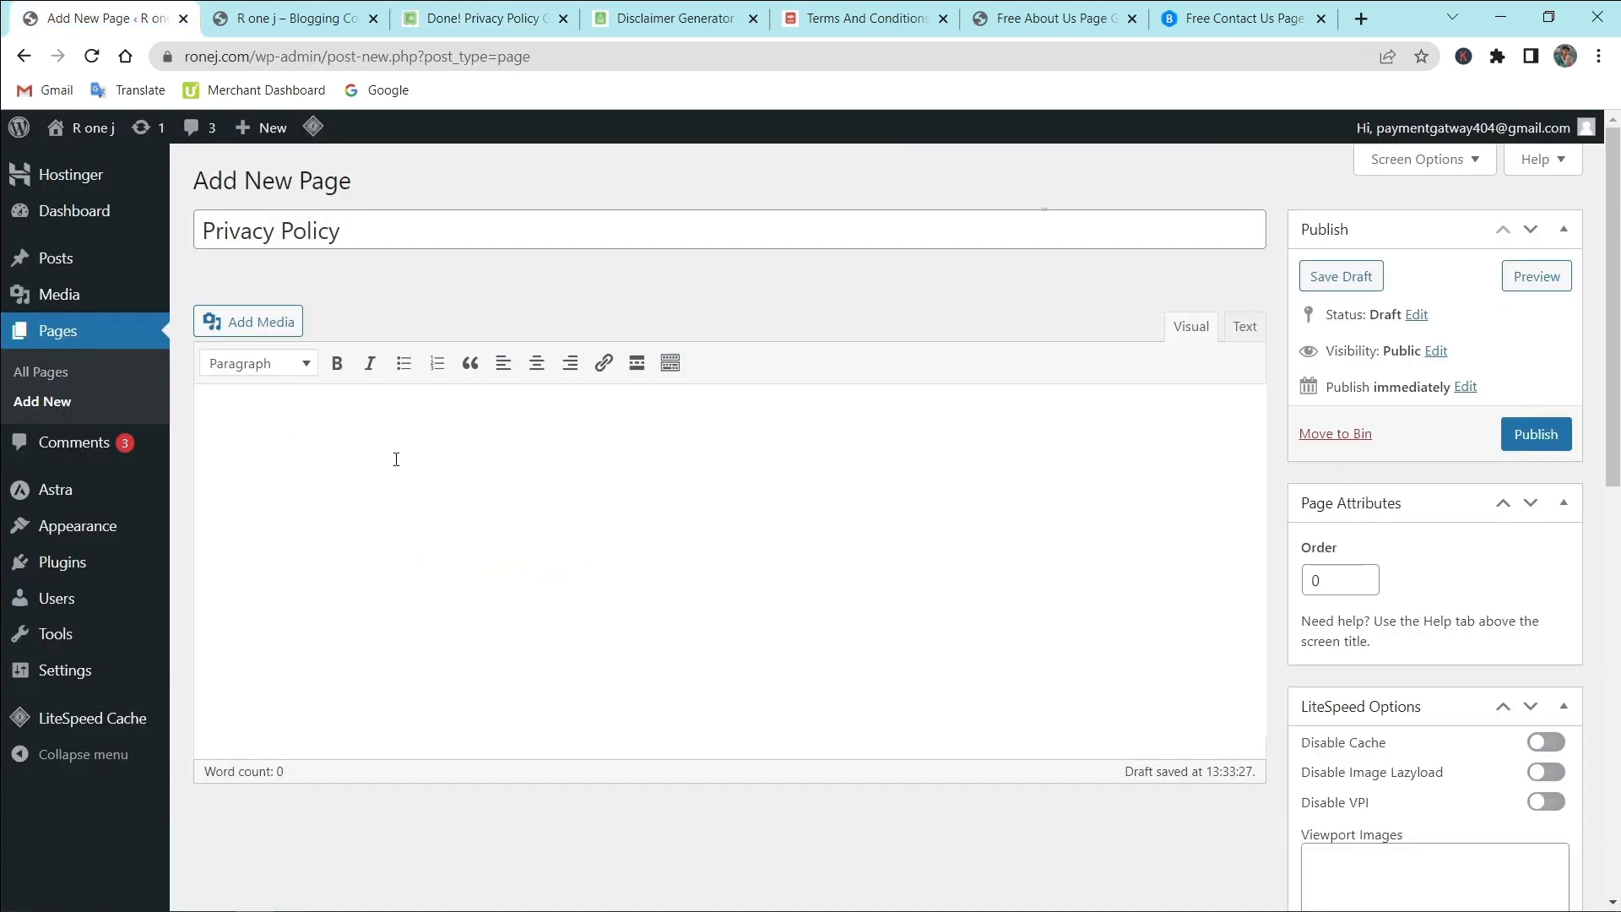
pyautogui.click(434, 471)
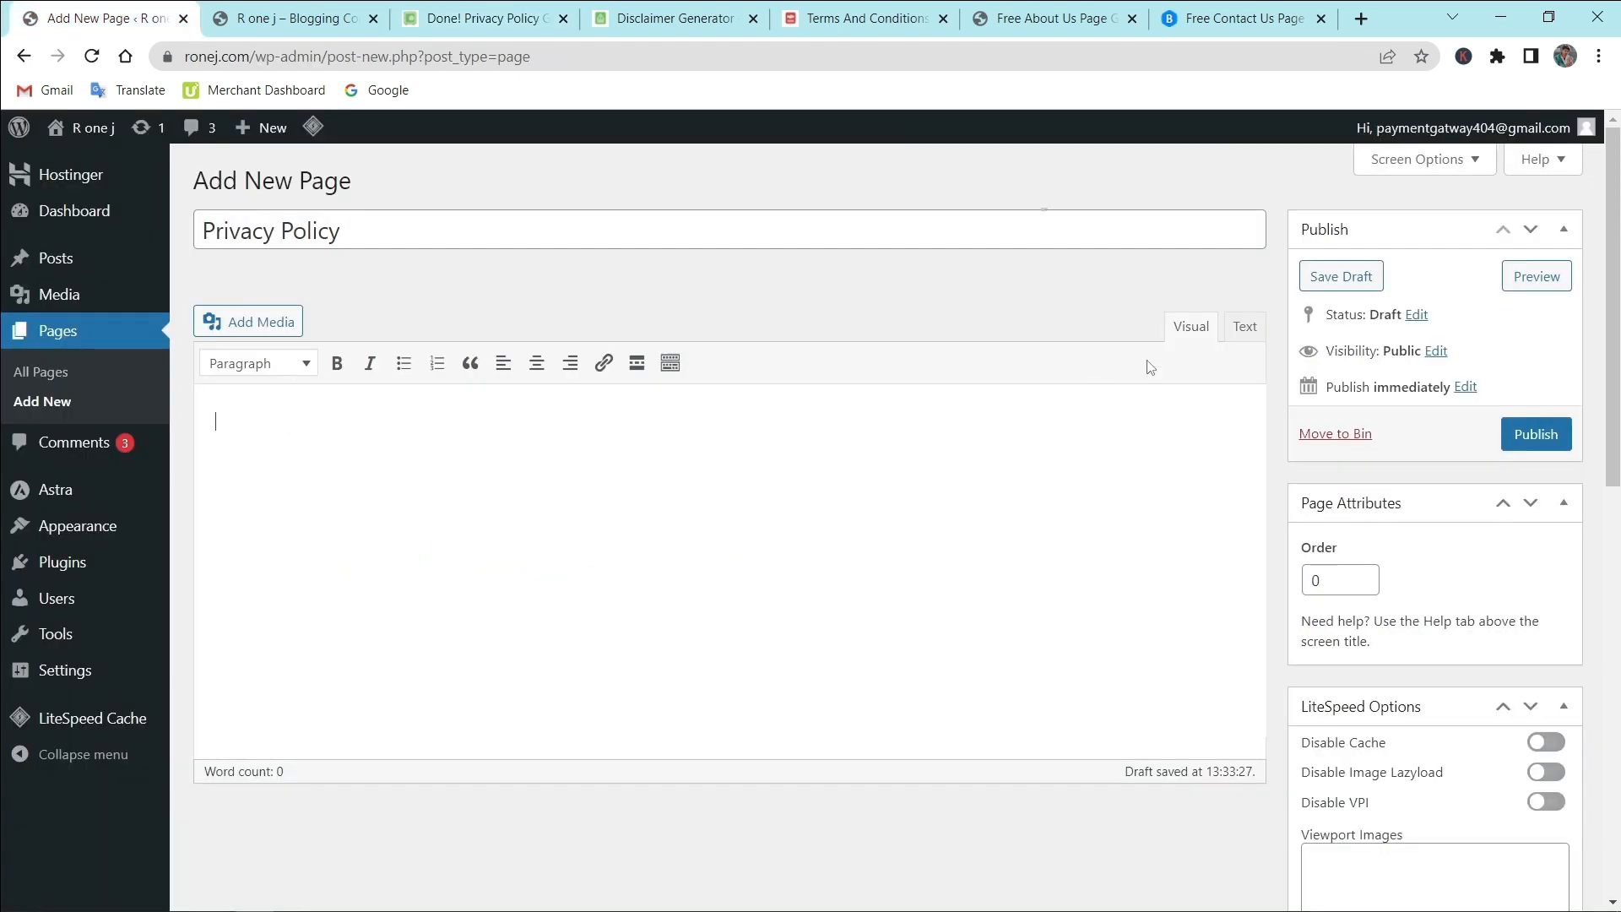
pyautogui.click(1246, 331)
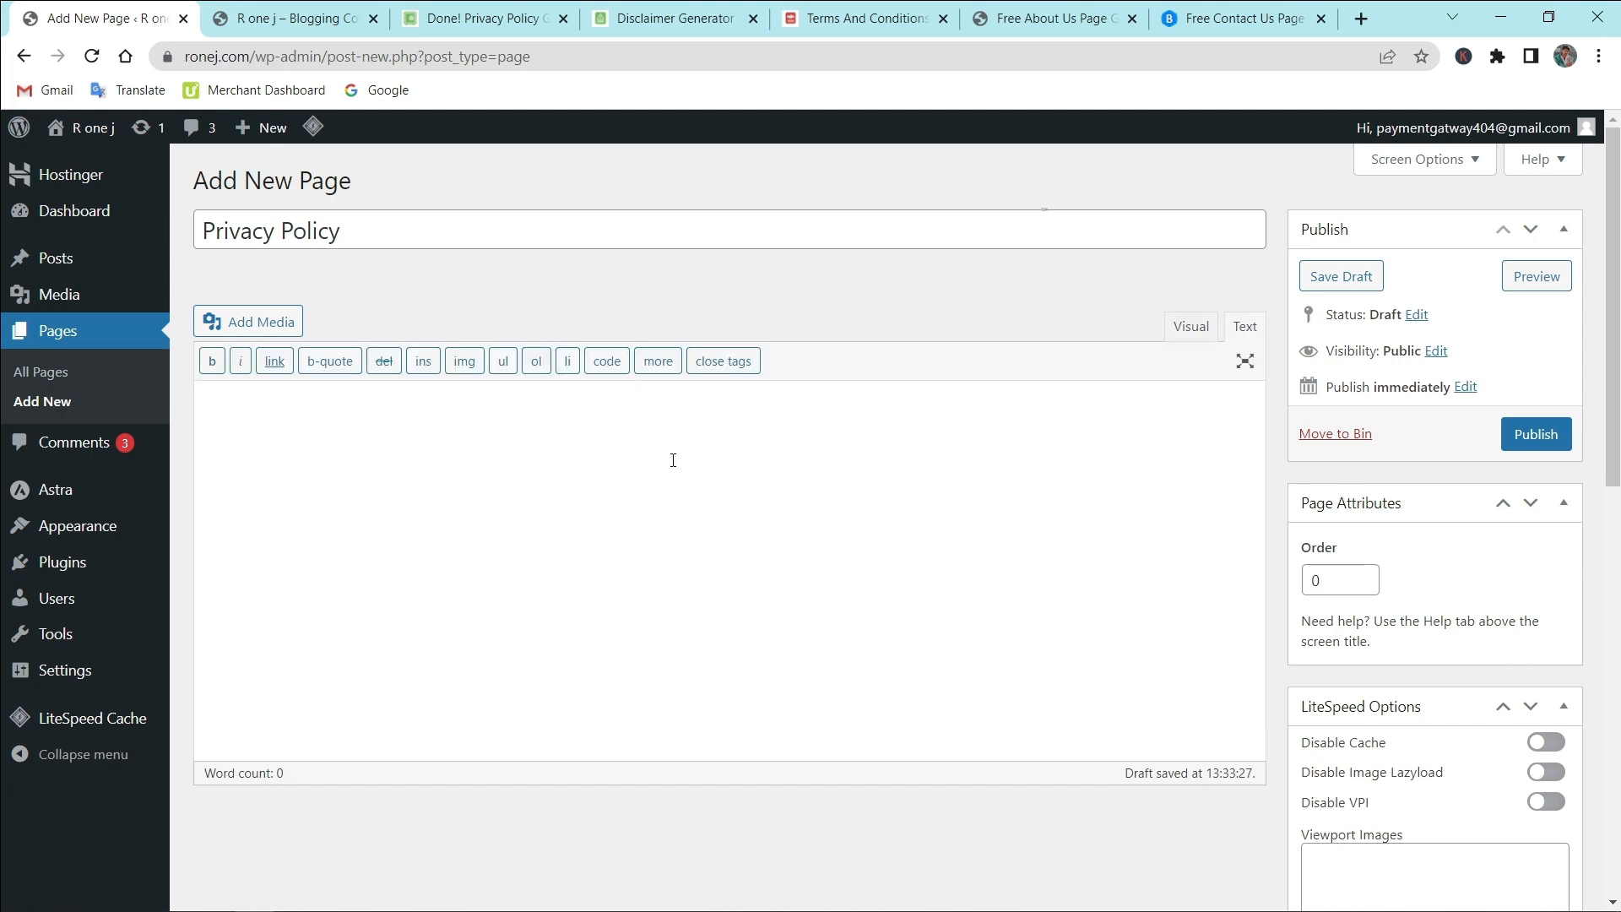
pyautogui.hotkey('ctrl', 'v')
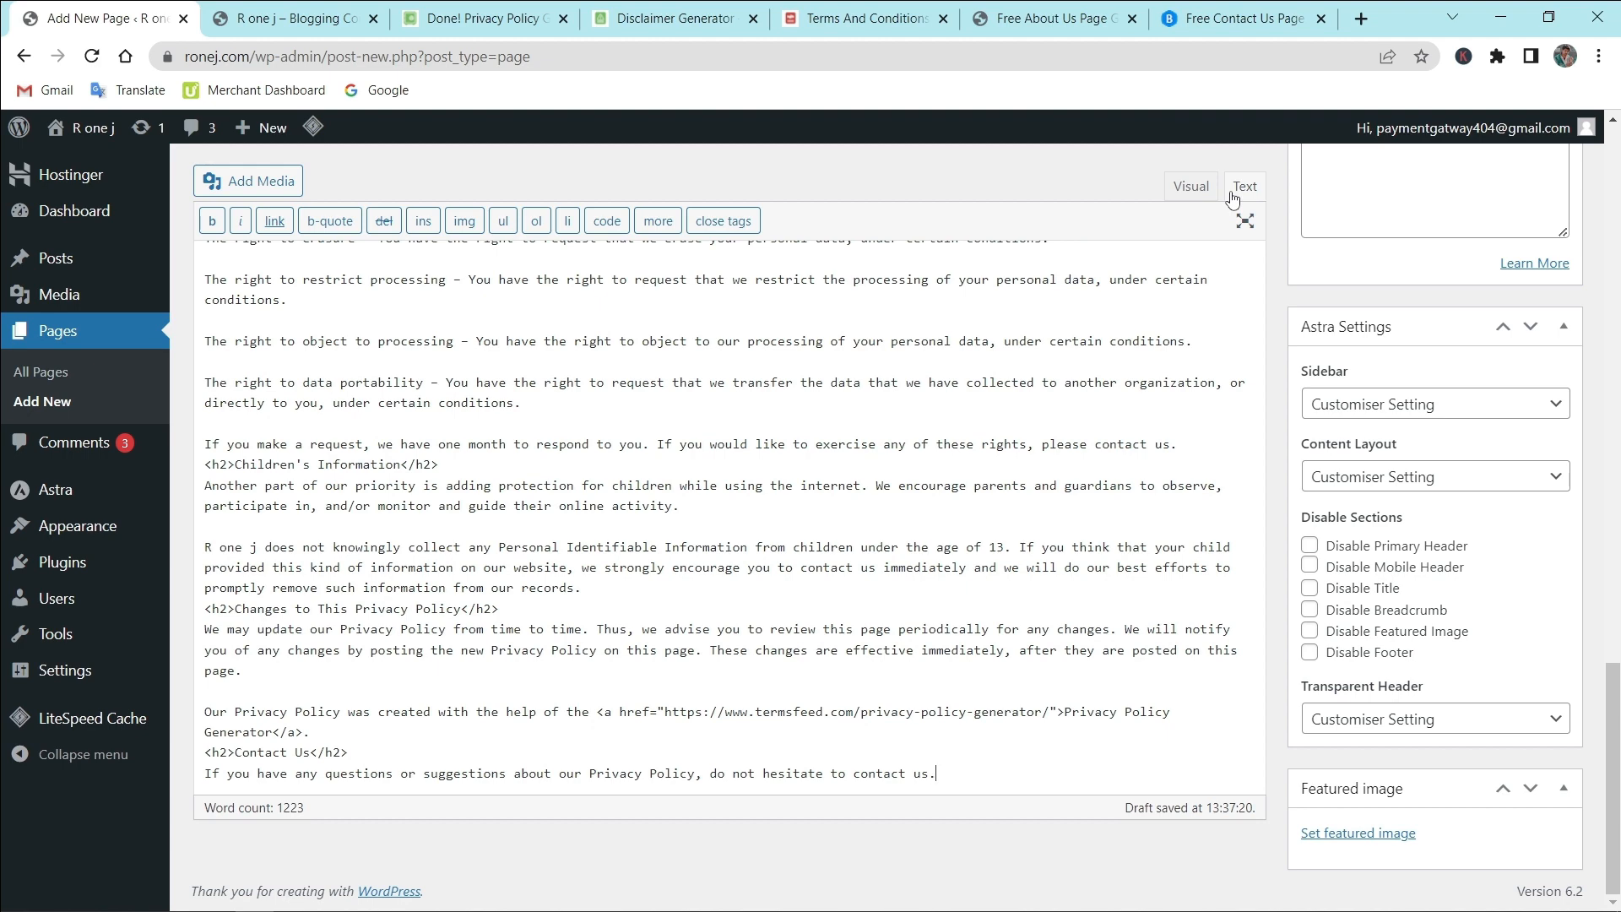
# Step: Examine the HTML heading tag in the privacy policy generator's source text and return to the WordPress page editor
pyautogui.click(409, 18)
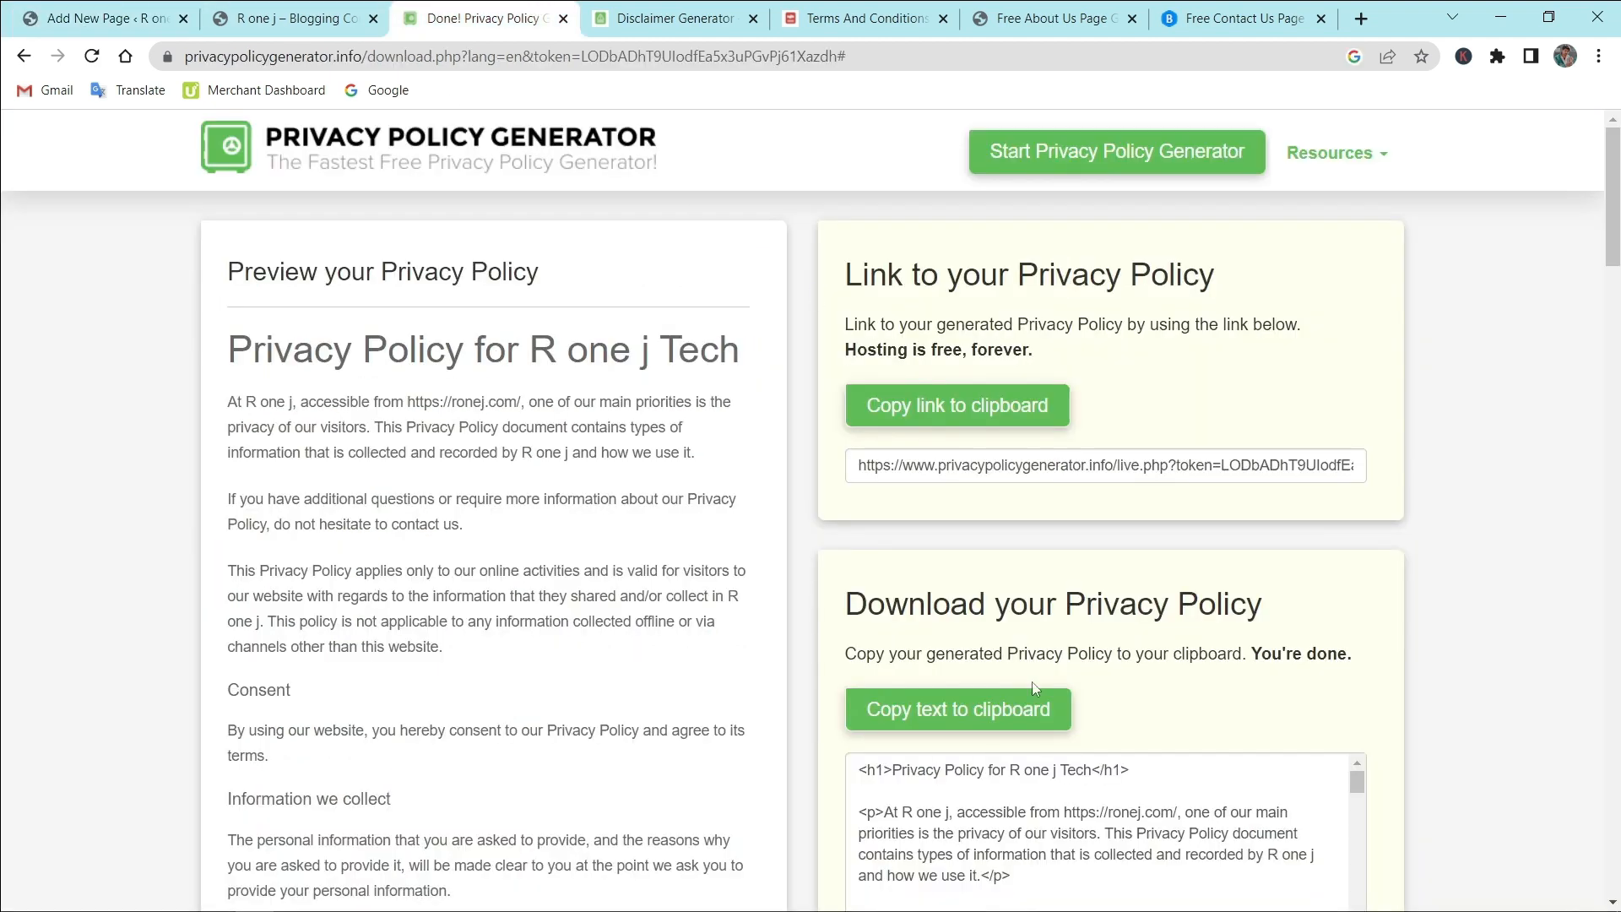
pyautogui.scroll(-1, 1035, 686)
pyautogui.scroll(-1, 891, 692)
pyautogui.scroll(1, 891, 692)
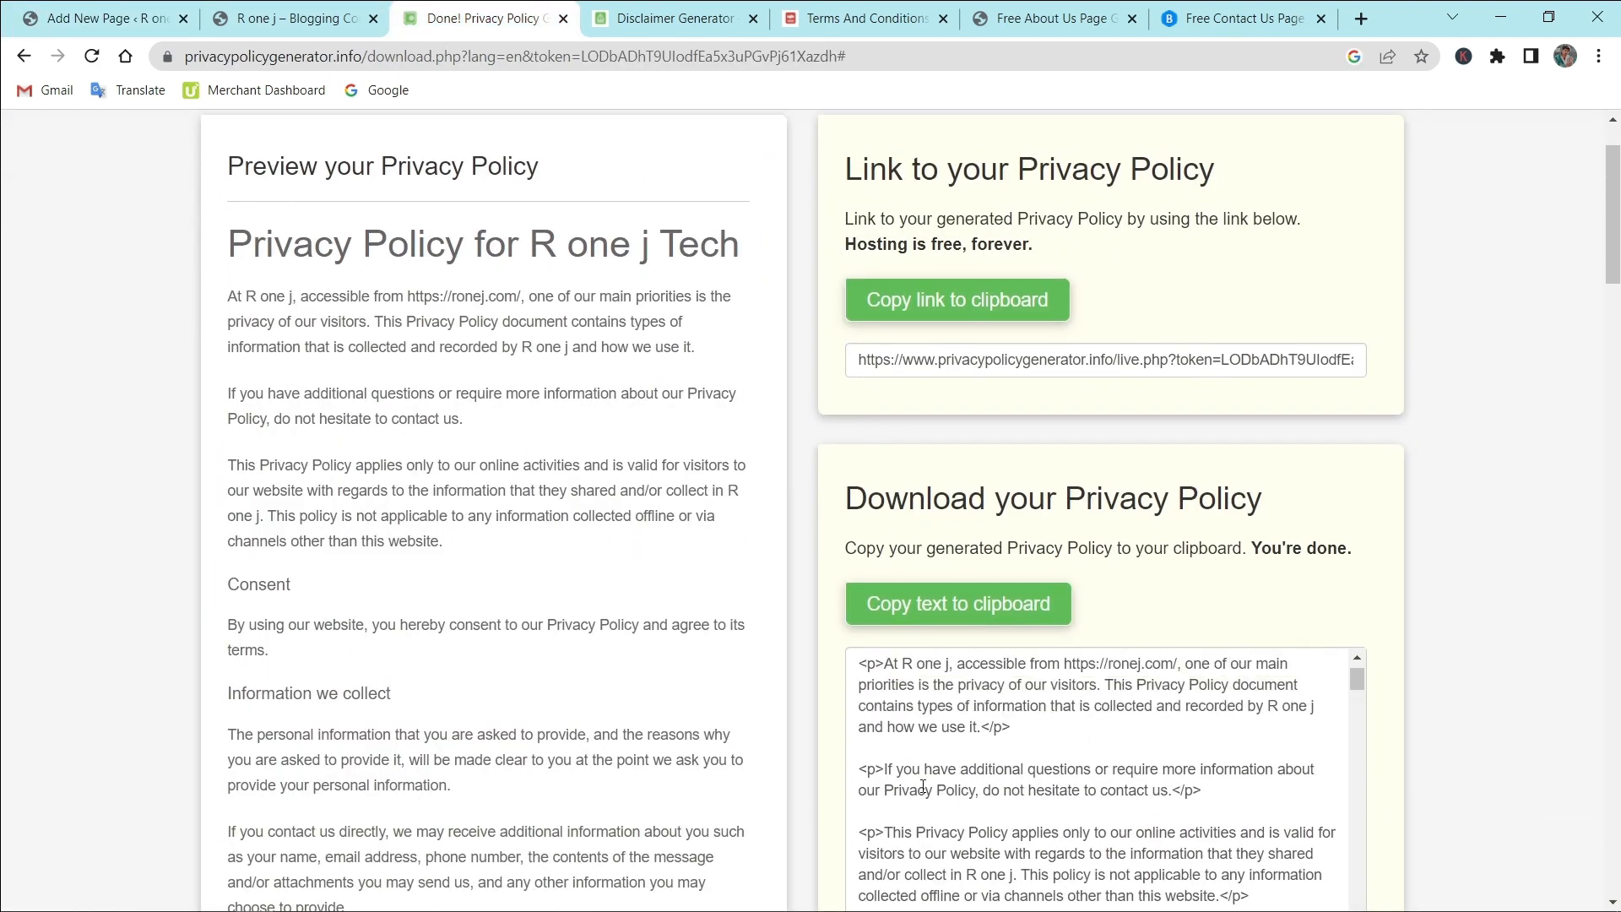
pyautogui.doubleClick(889, 671)
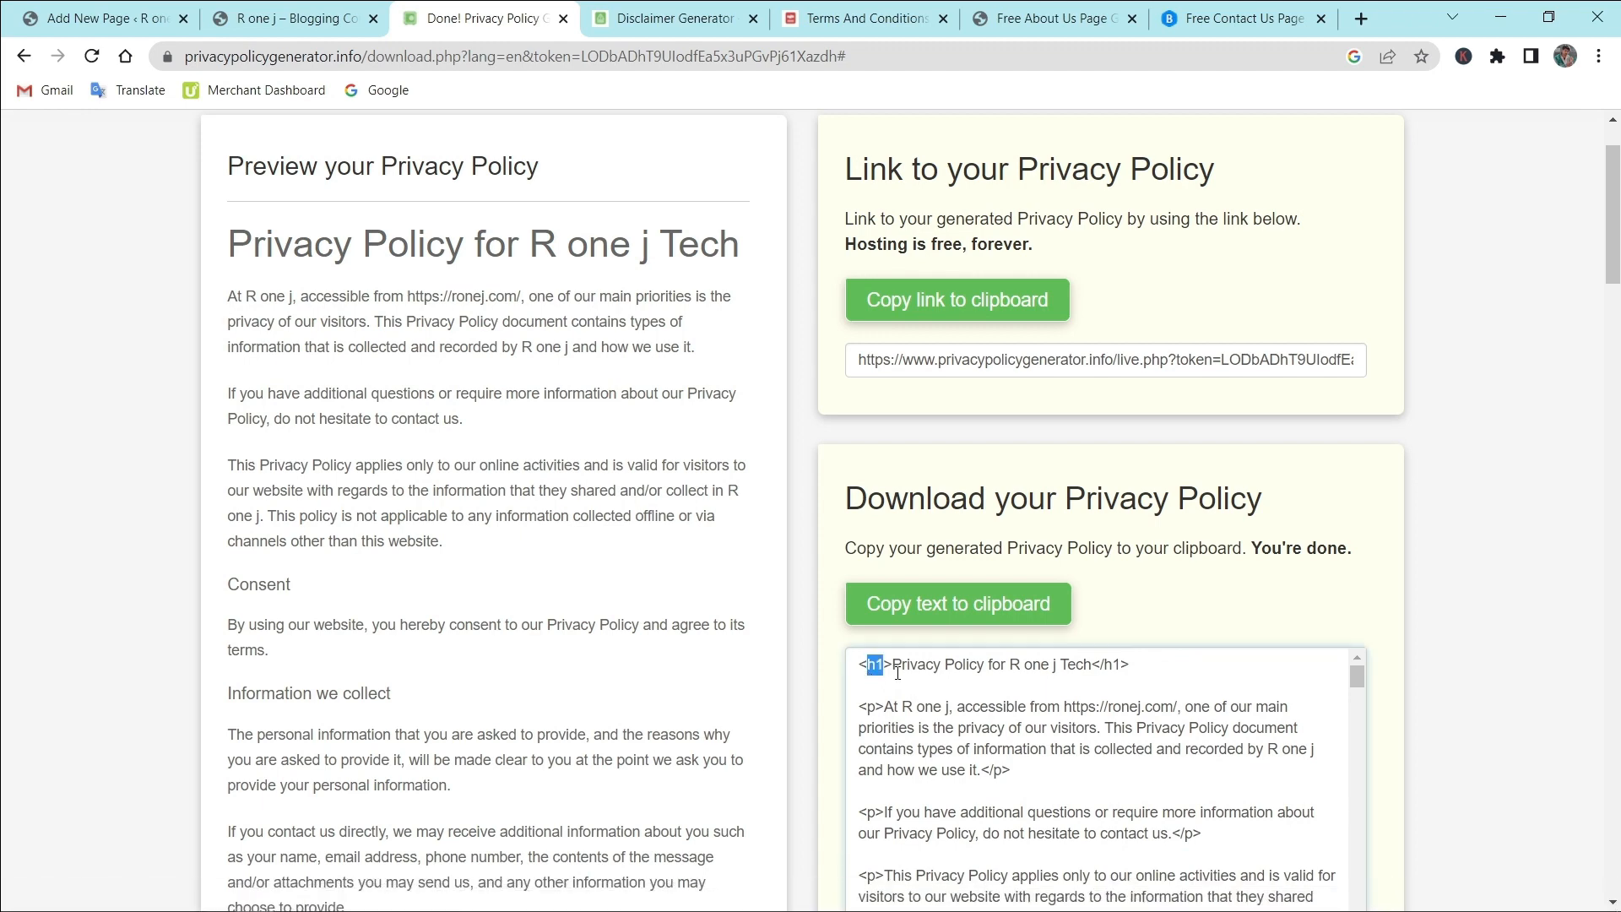
pyautogui.click(34, 19)
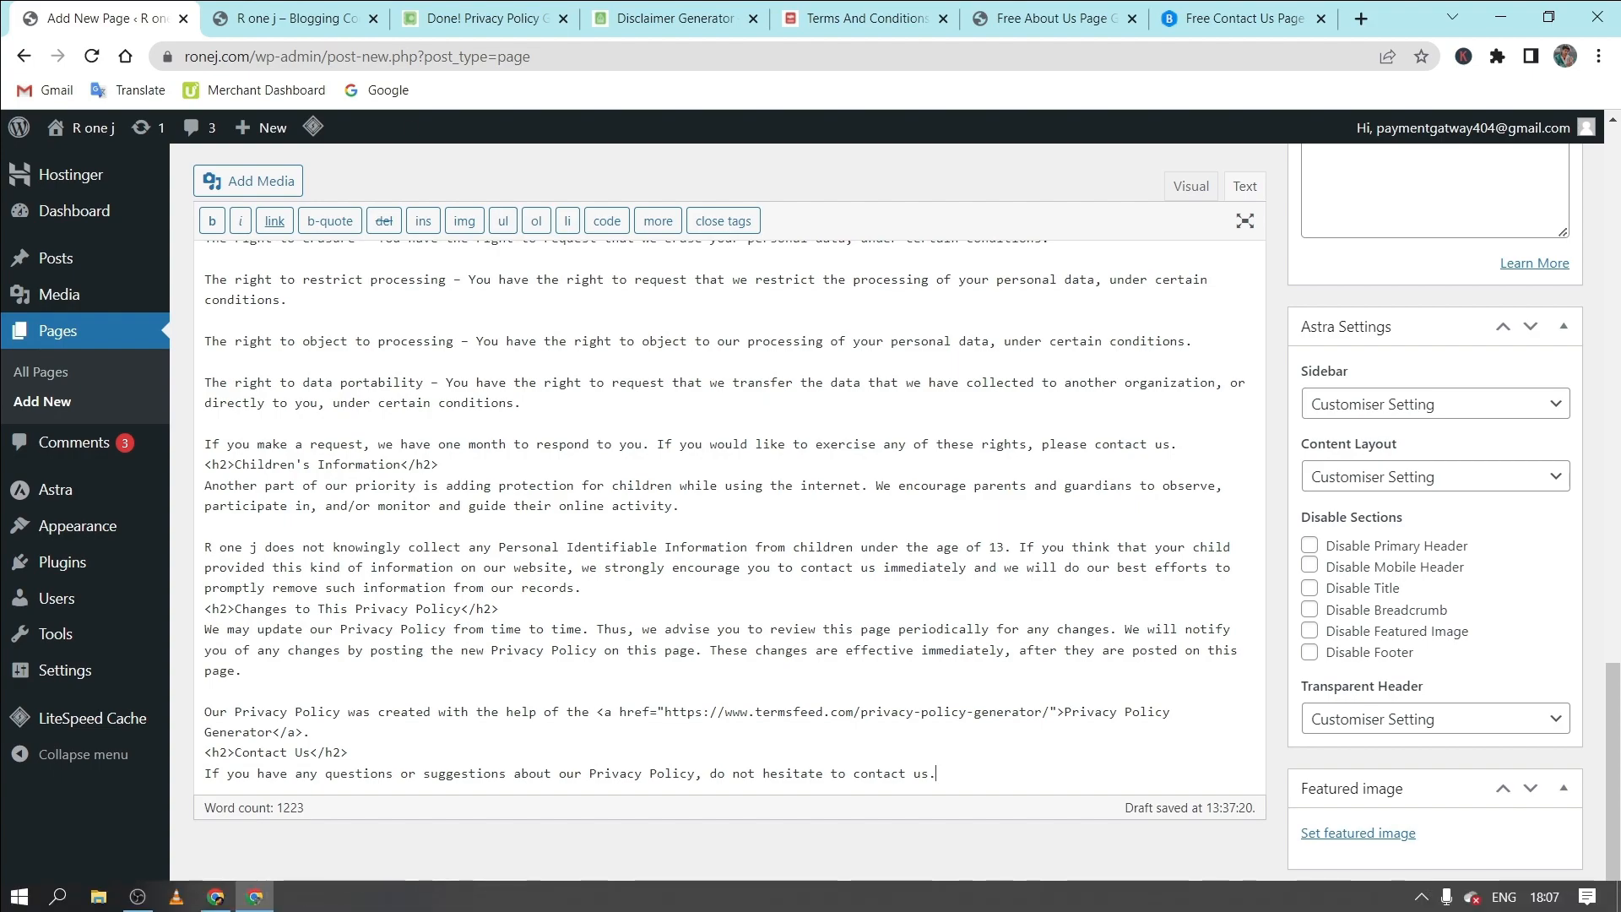
# Step: Show the page content in visual mode and delete the word "Tech" from the opening "Privacy Policy for R one j Tech" heading
pyautogui.click(1191, 187)
pyautogui.scroll(5, 852, 395)
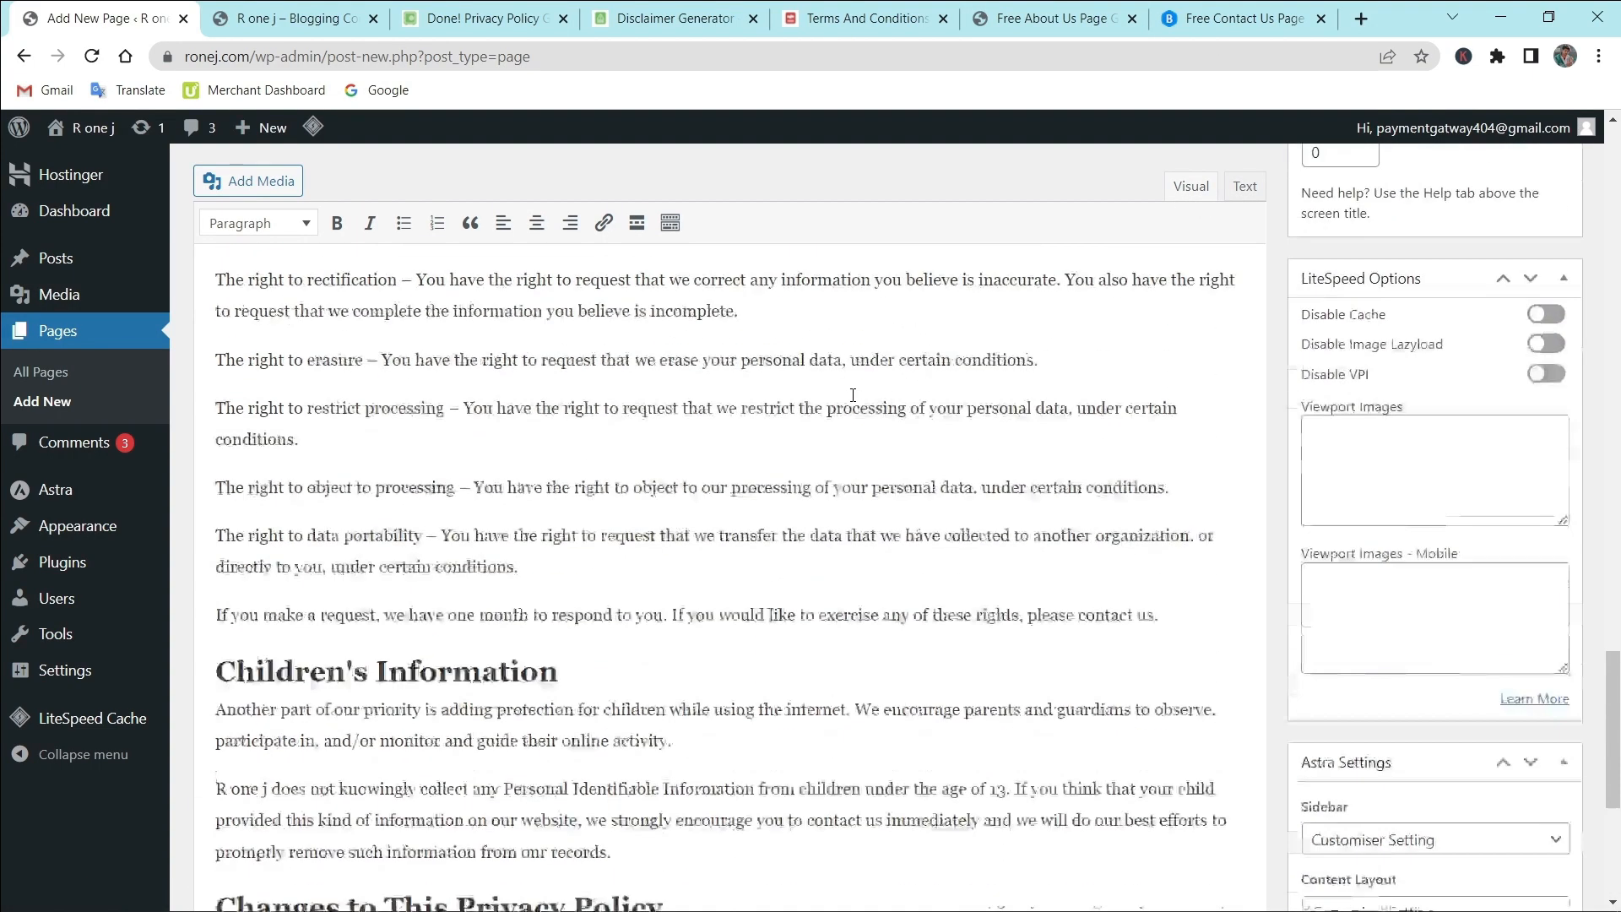
pyautogui.scroll(20, 853, 395)
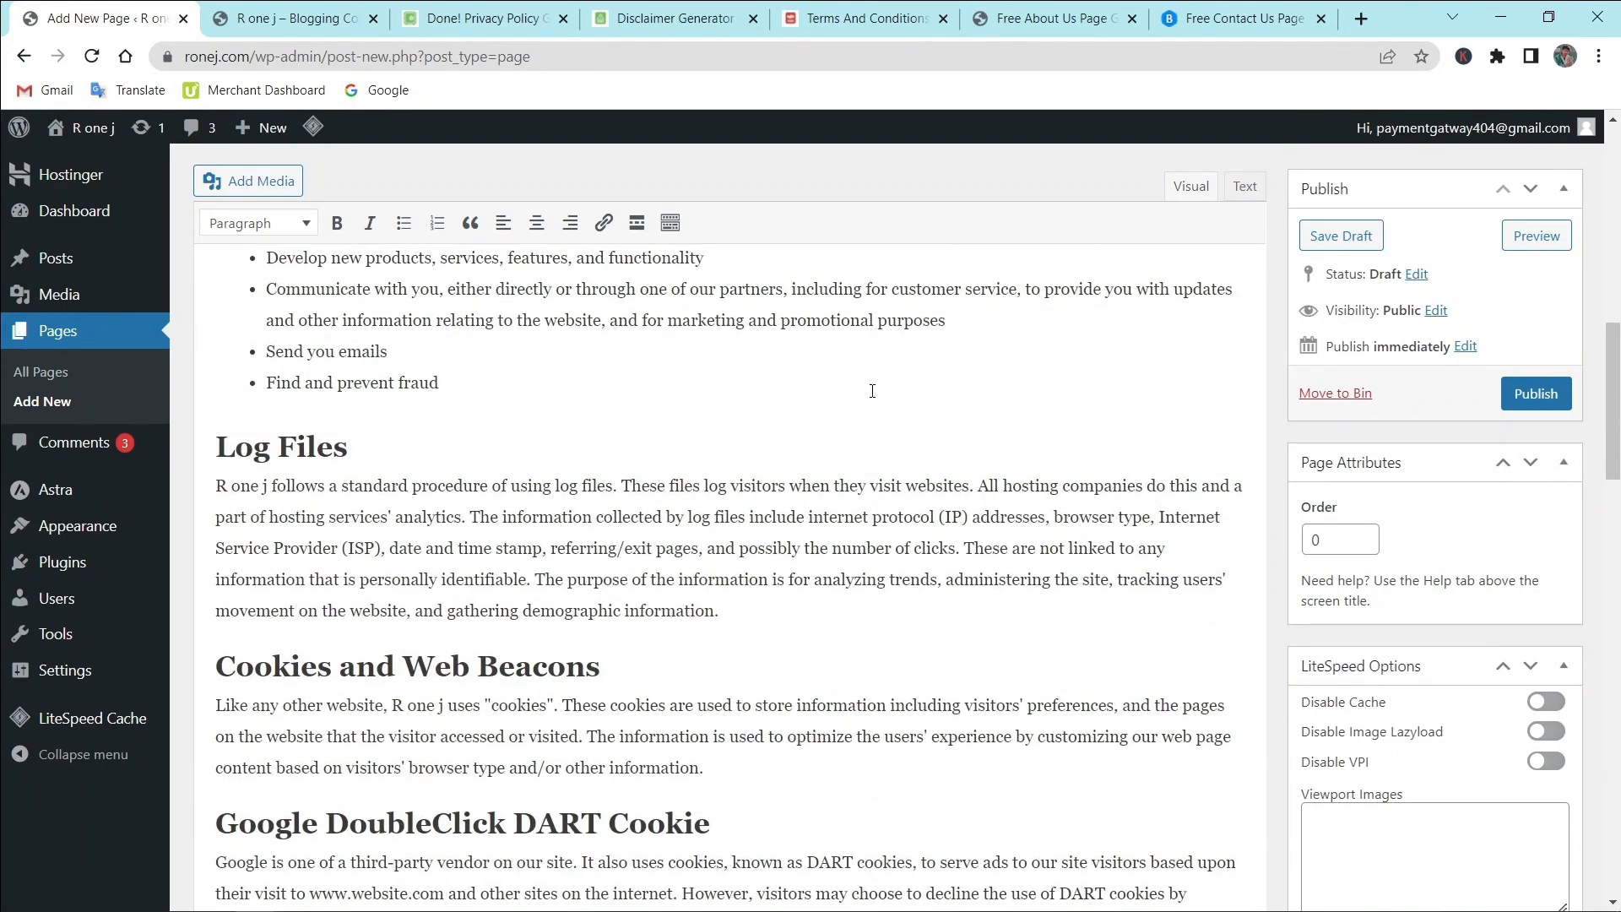
pyautogui.scroll(15, 871, 391)
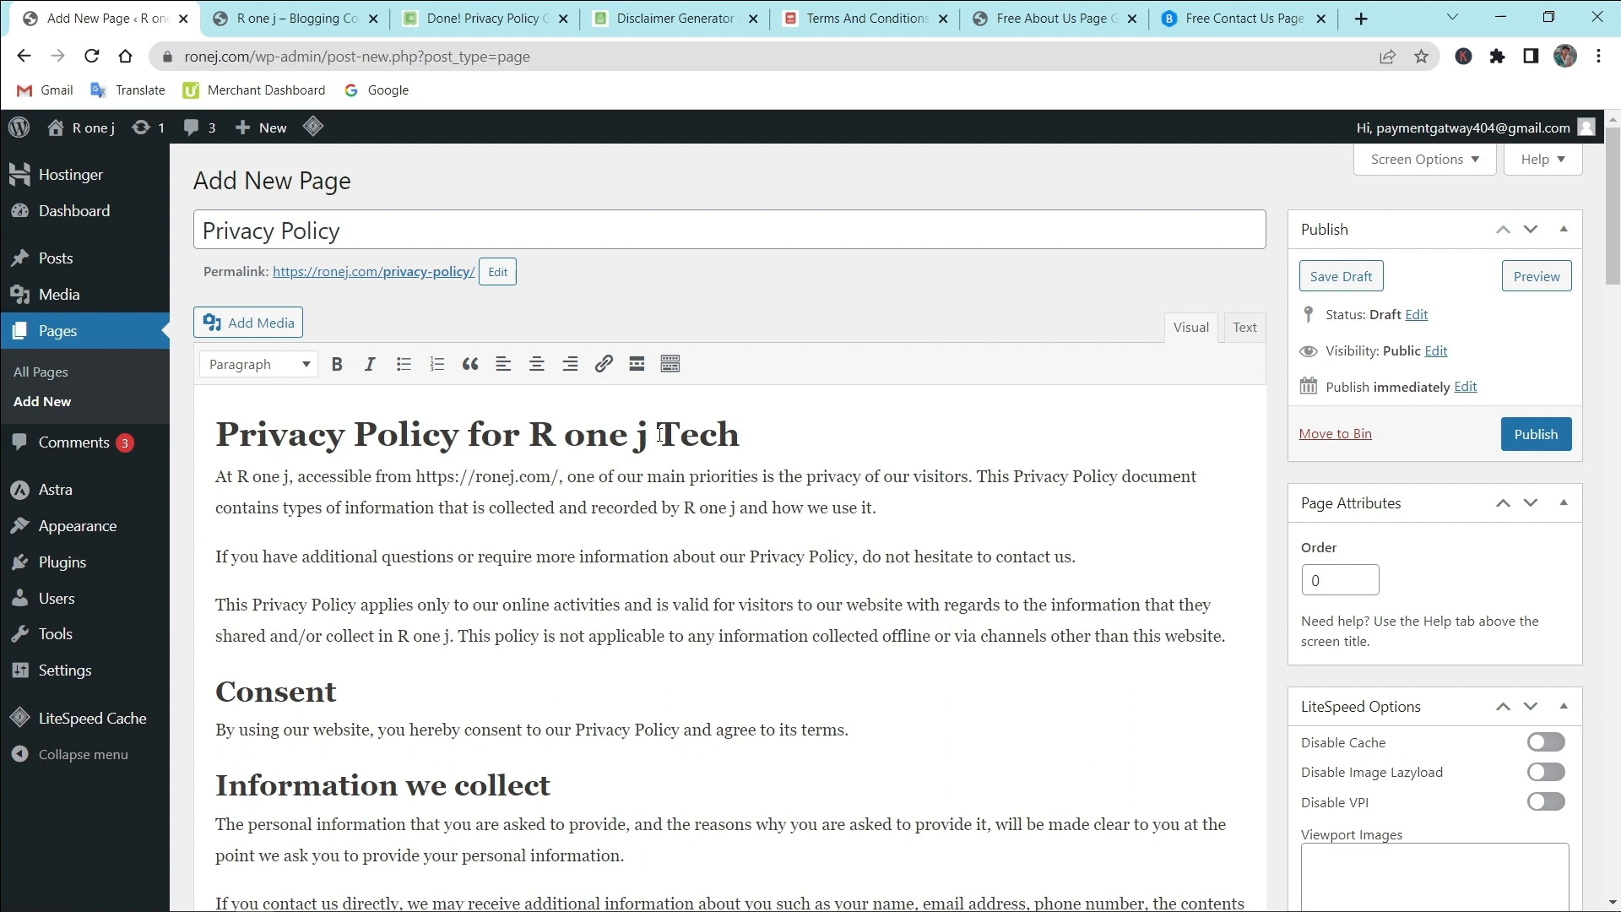
pyautogui.moveTo(660, 434); pyautogui.dragTo(863, 439)
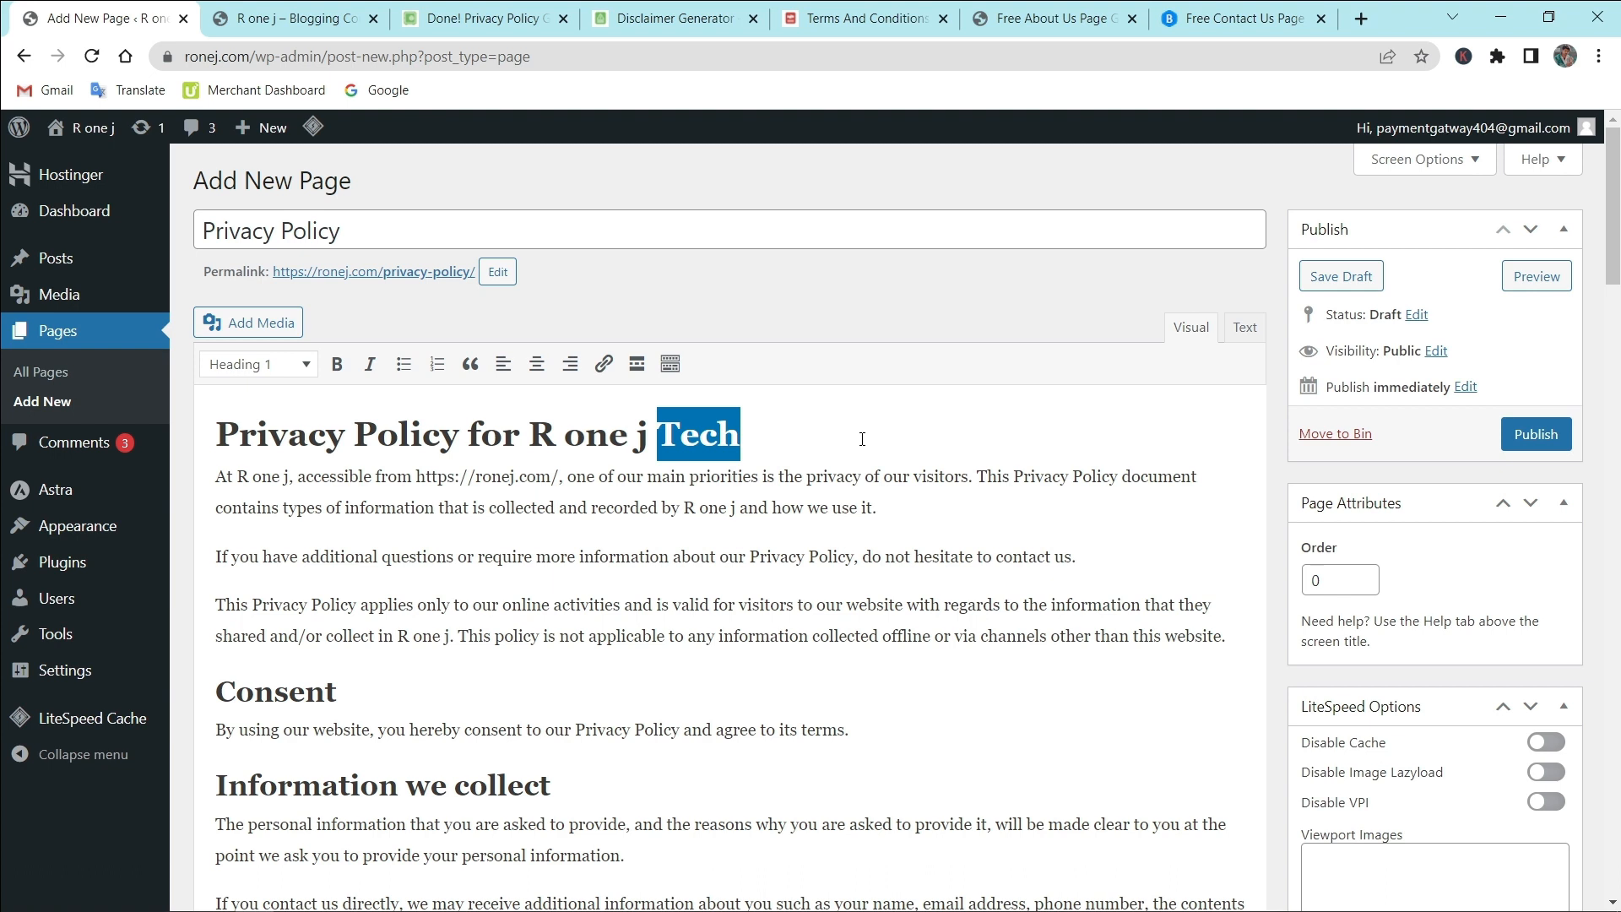
pyautogui.press('BackSpace')
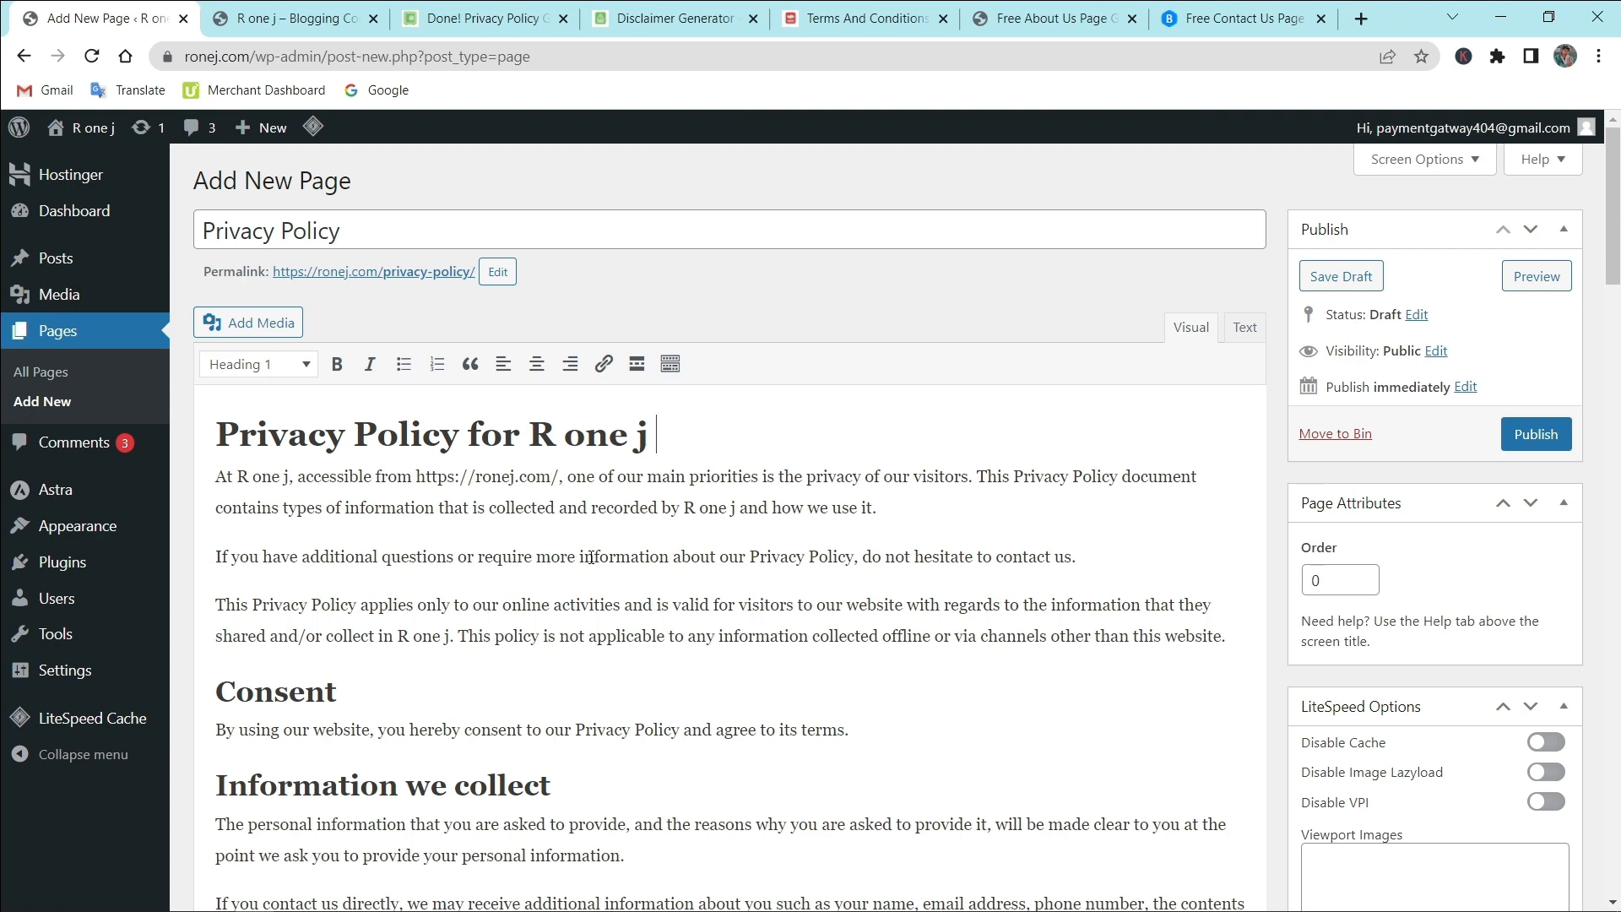
# Step: Delete the sentence crediting the Privacy Policy Generator just above the Contact Us heading
pyautogui.scroll(-8, 591, 557)
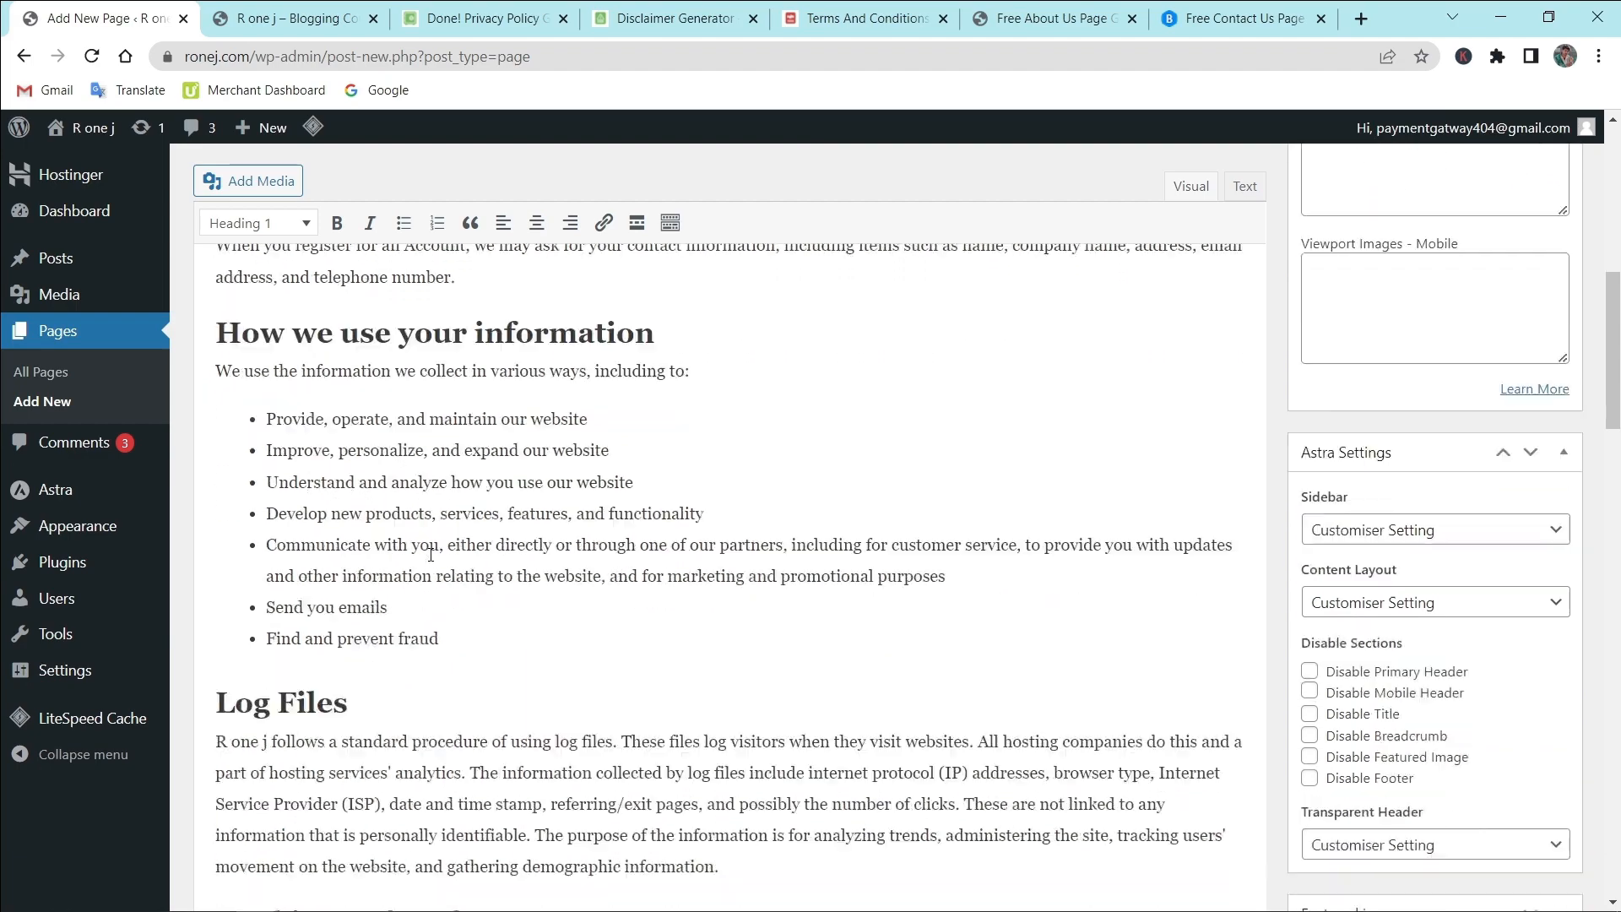
pyautogui.scroll(-12, 431, 555)
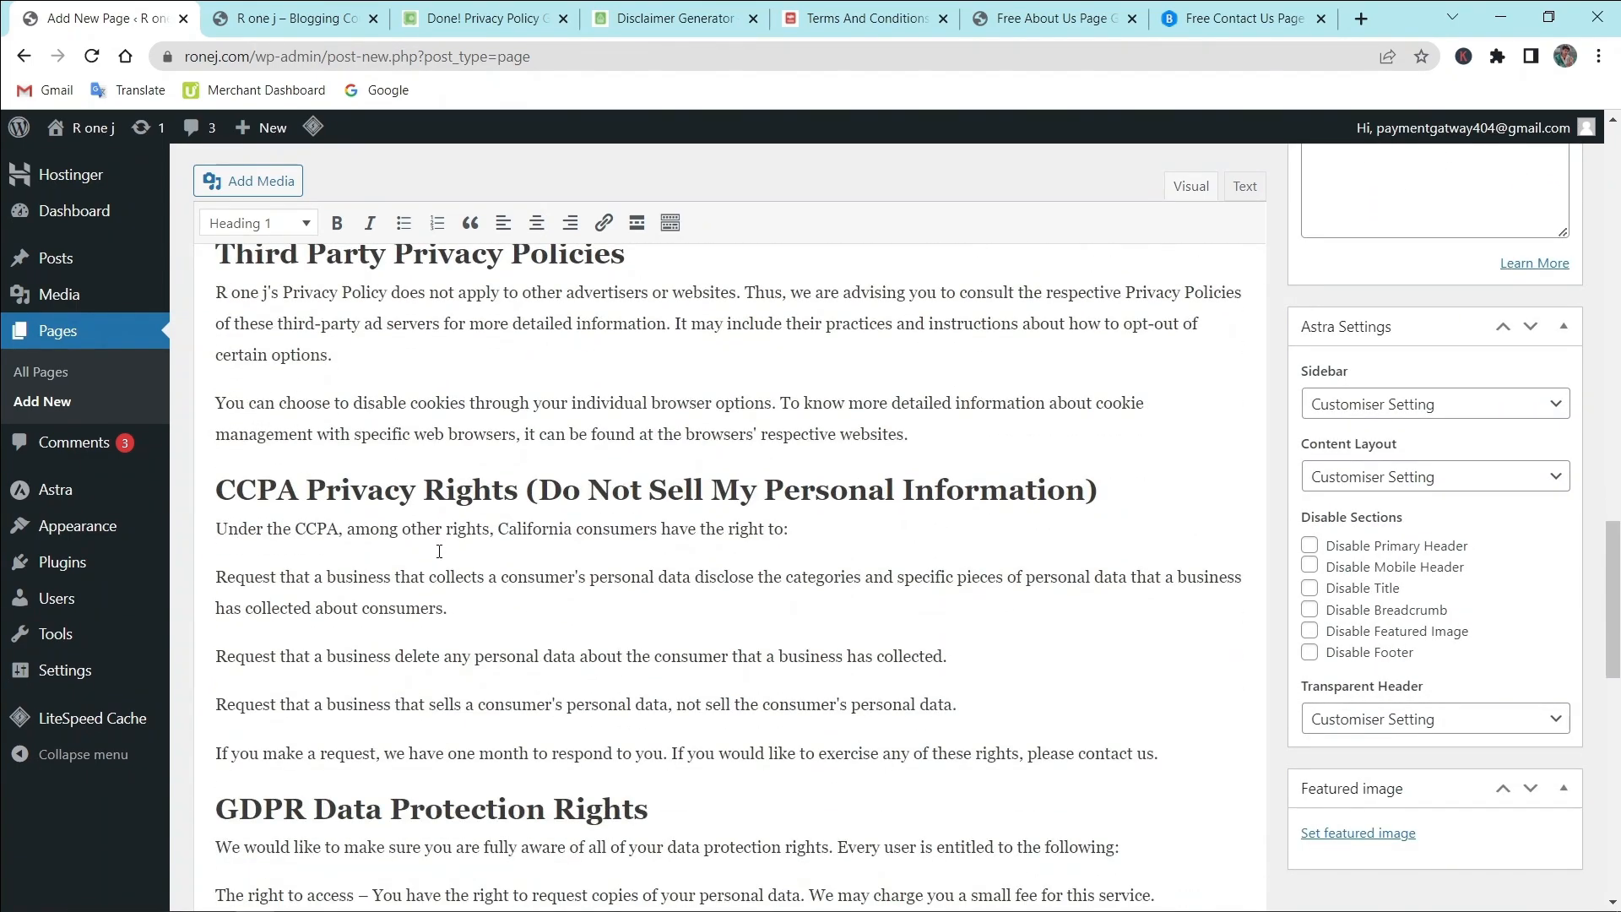
pyautogui.scroll(-12, 439, 552)
pyautogui.scroll(-1, 439, 552)
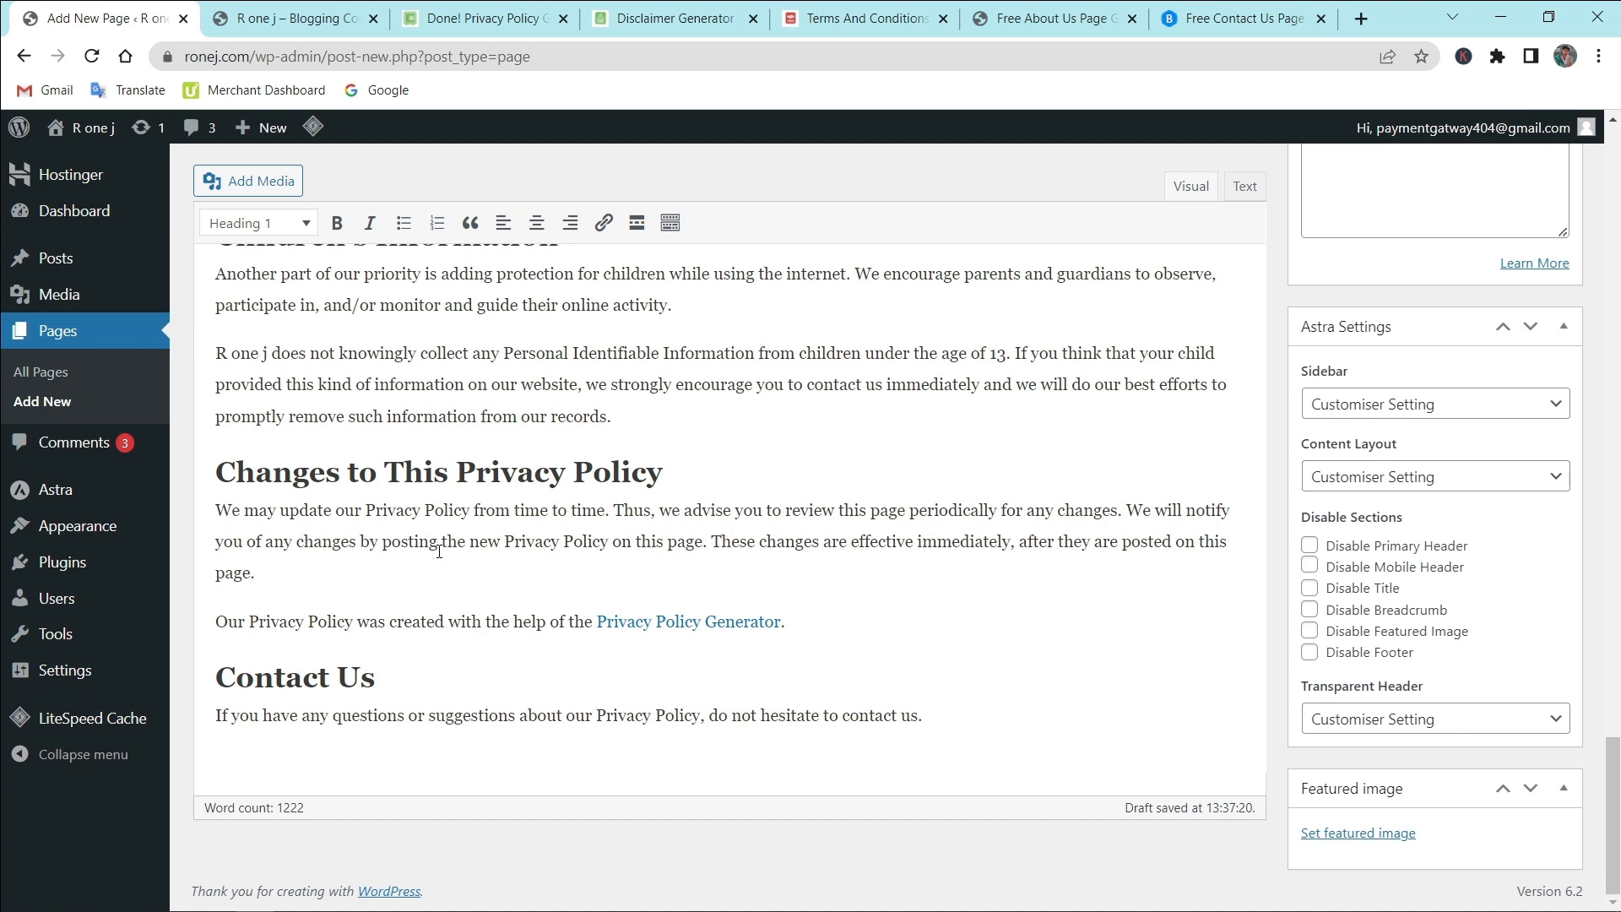
pyautogui.moveTo(217, 626); pyautogui.dragTo(902, 659)
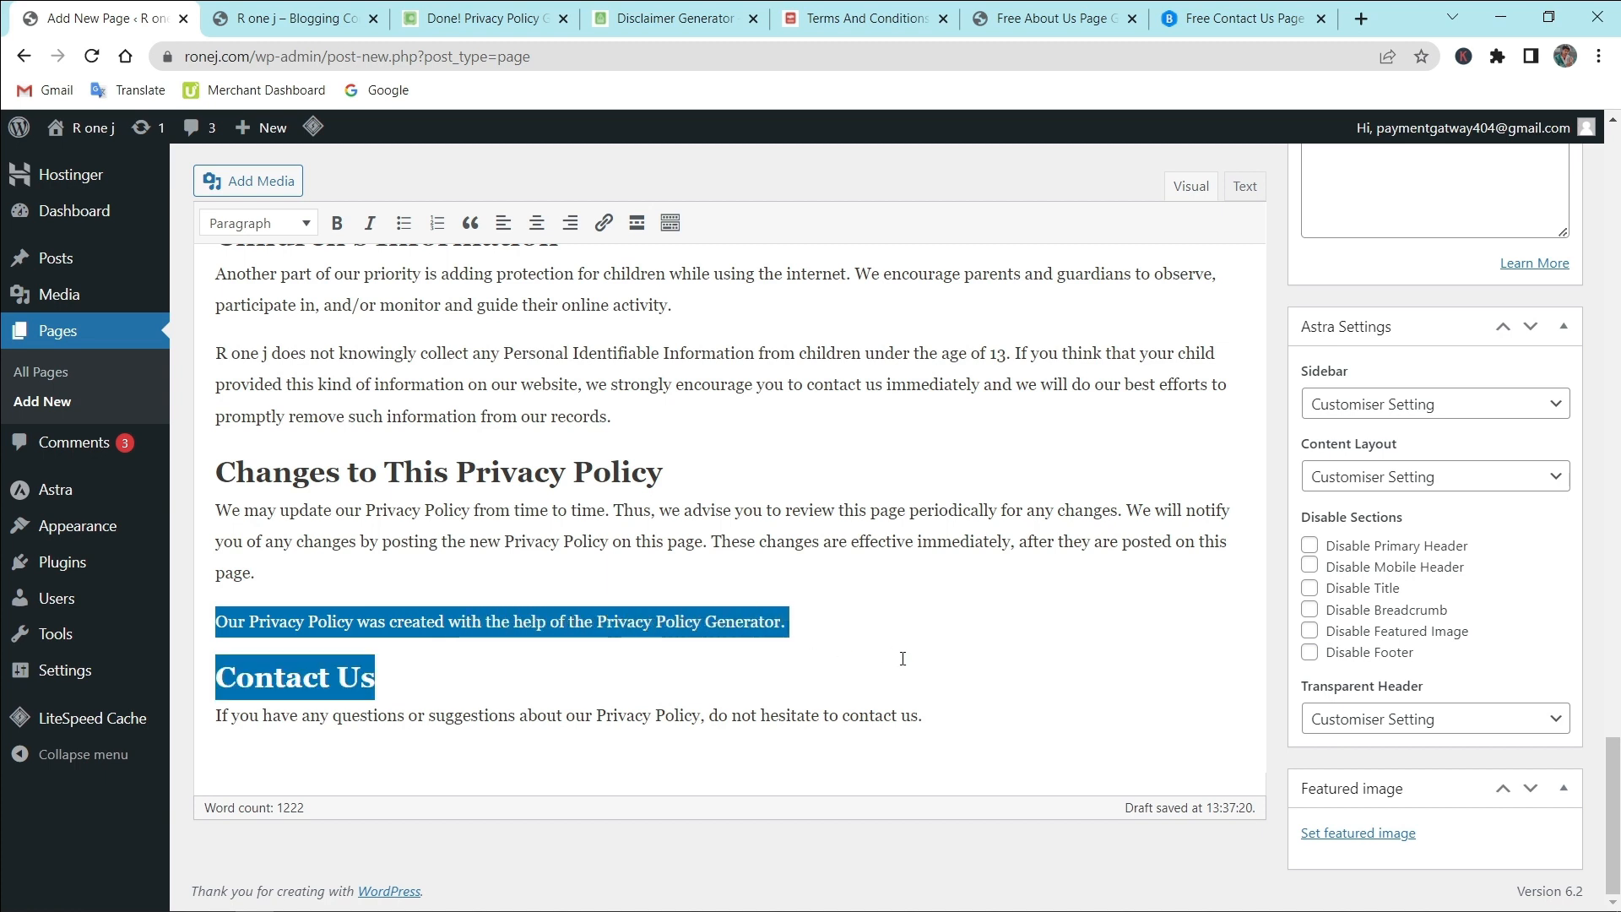
pyautogui.moveTo(217, 623); pyautogui.dragTo(805, 634)
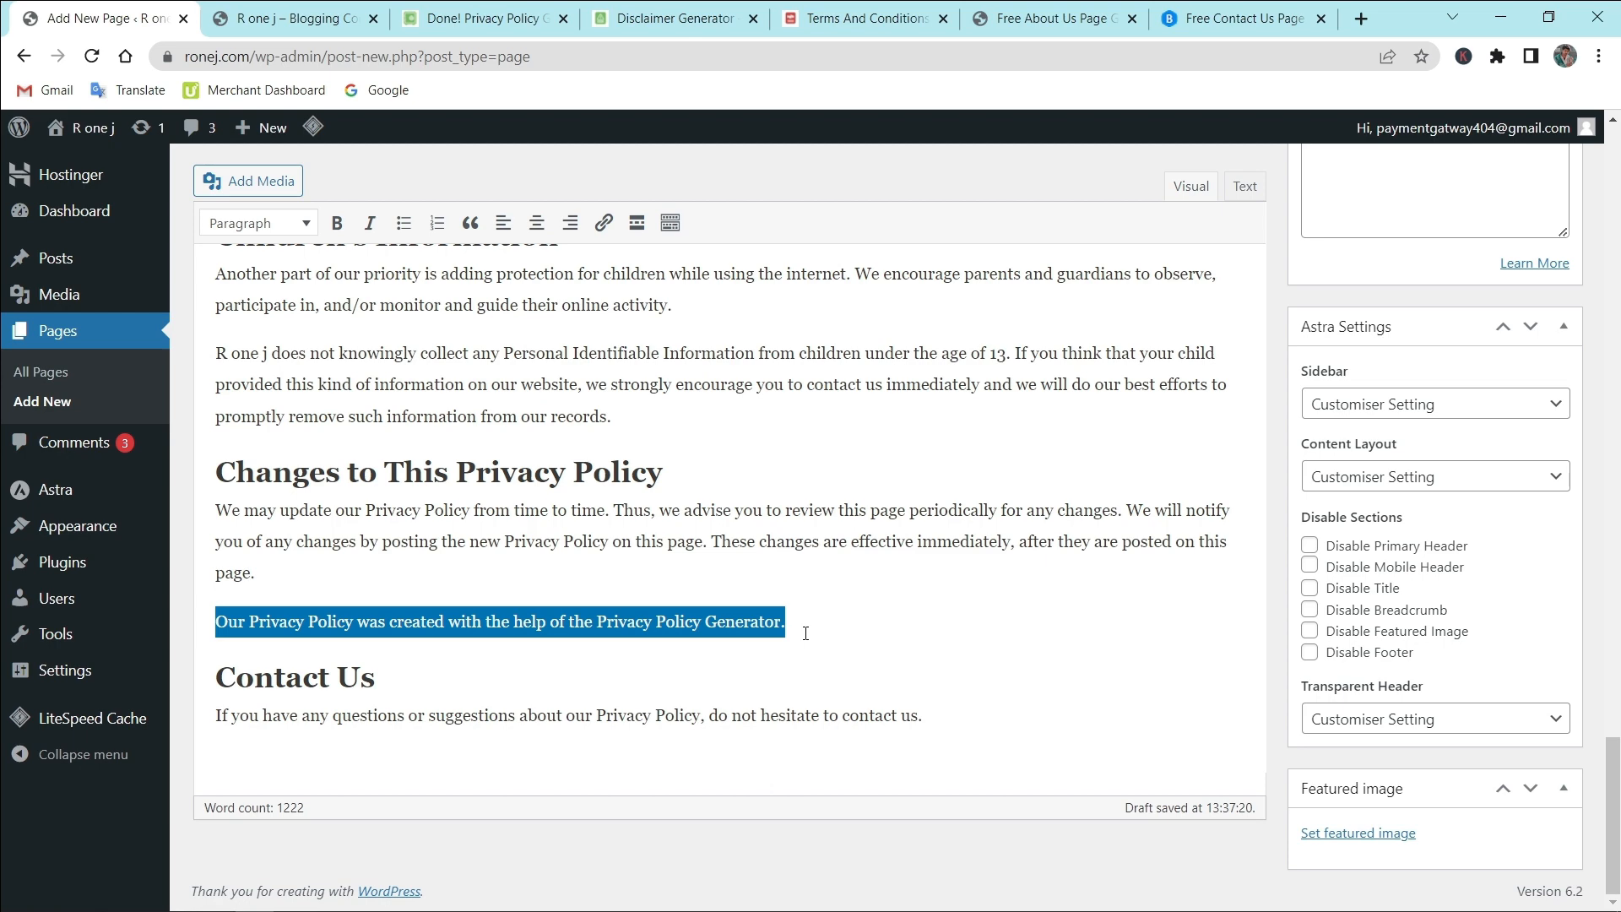
pyautogui.press('BackSpace')
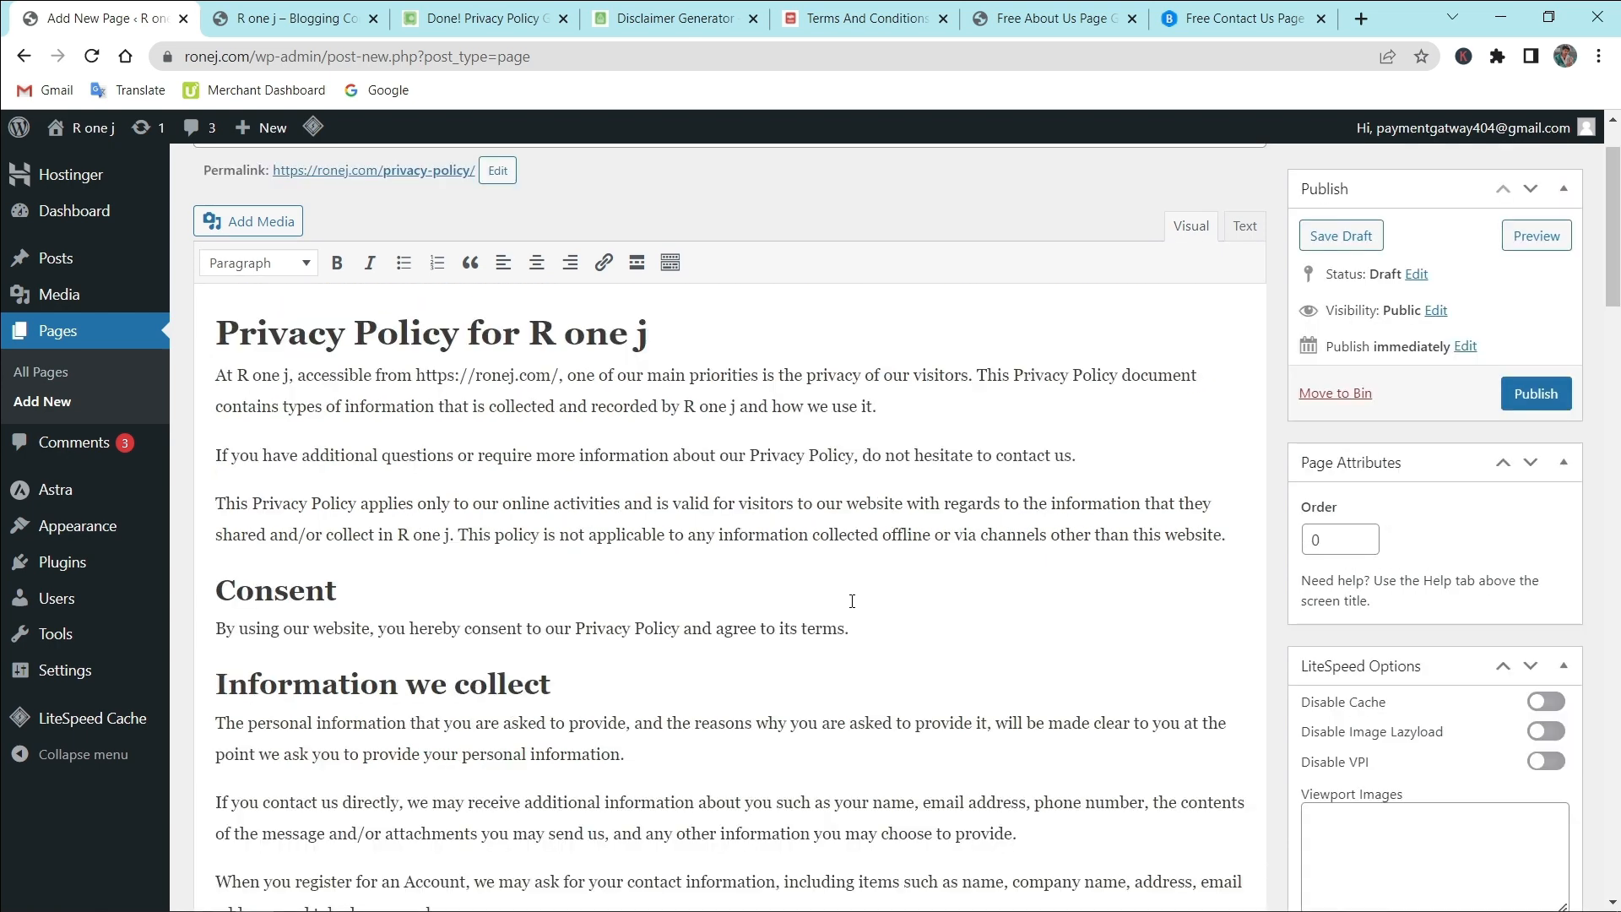
# Step: Publish the Privacy Policy page and open its permalink in a new browser tab
pyautogui.scroll(2, 646, 585)
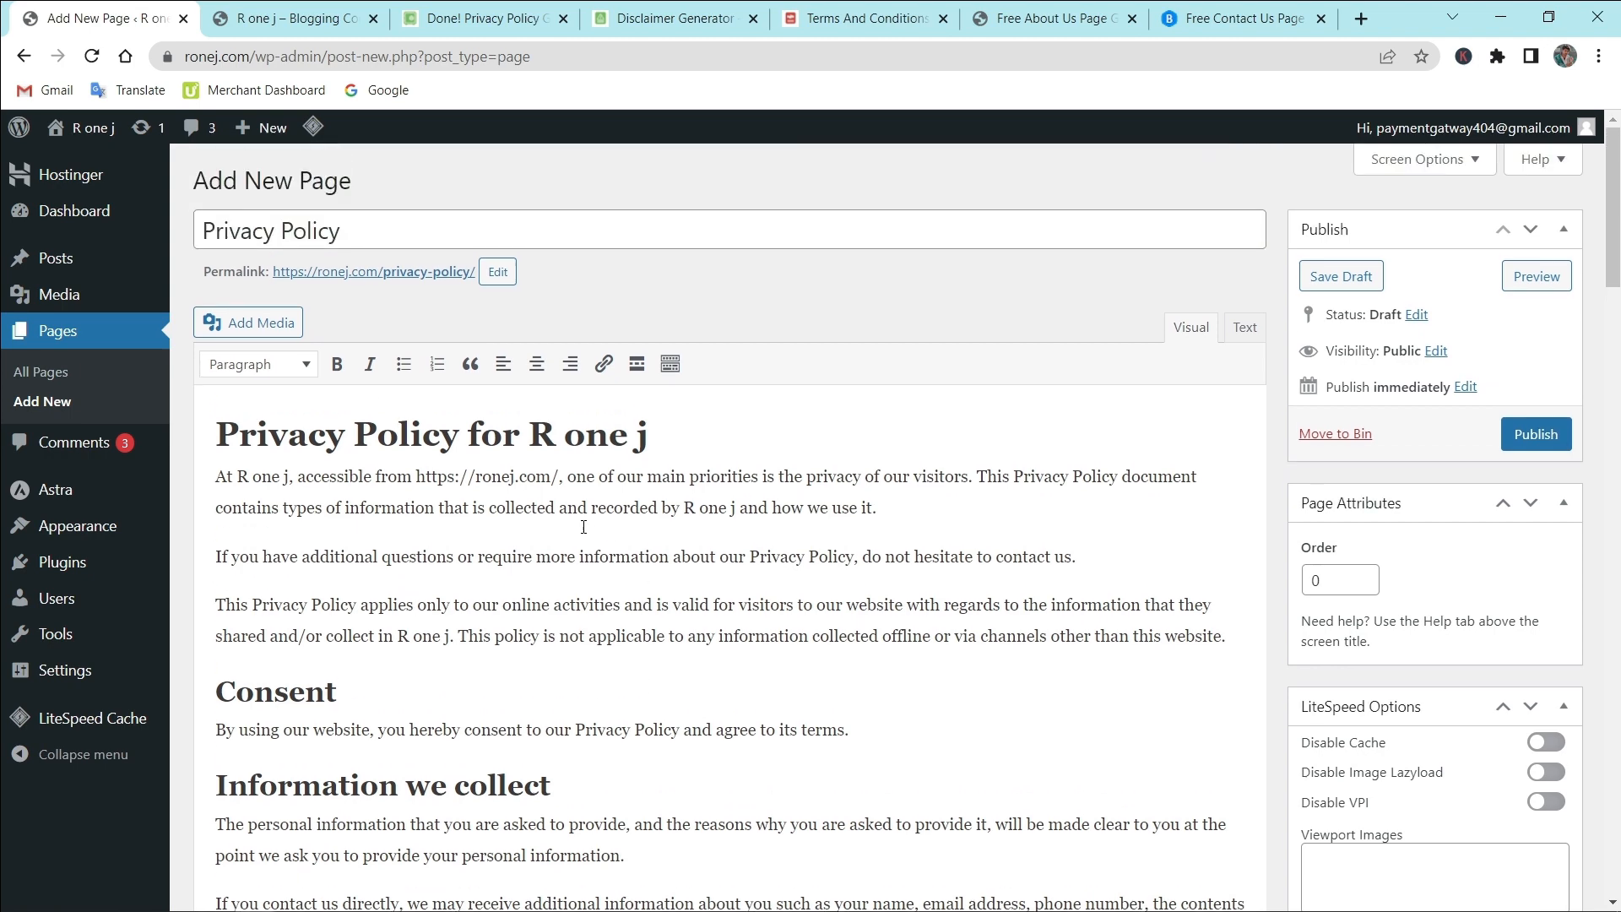
pyautogui.click(1535, 443)
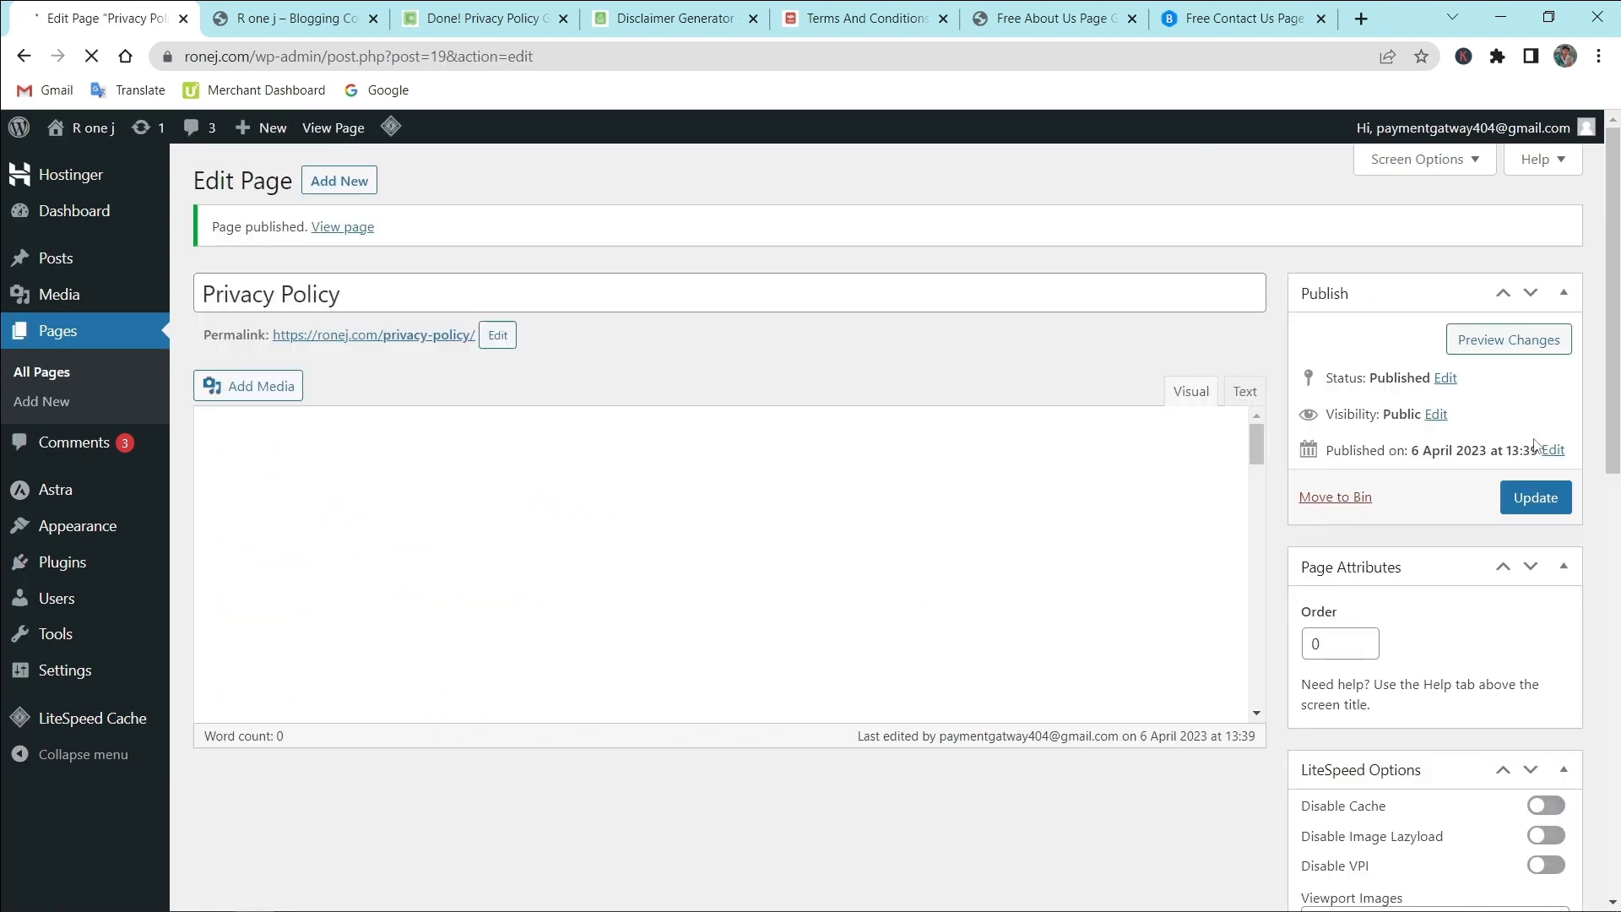
pyautogui.rightClick(397, 345)
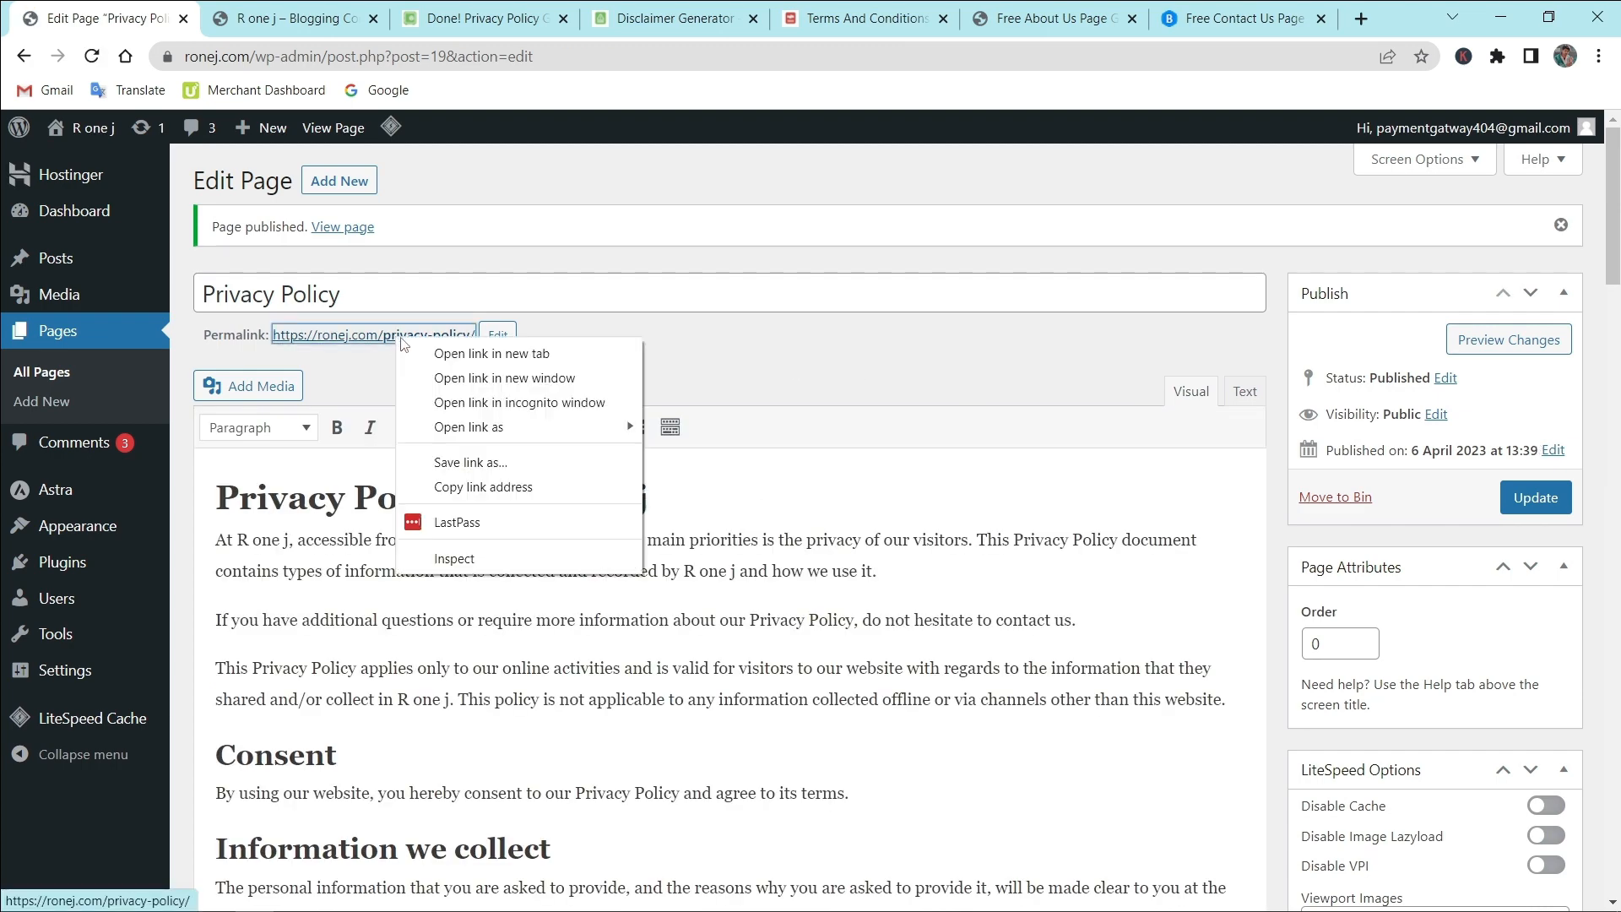
pyautogui.click(438, 353)
pyautogui.click(269, 10)
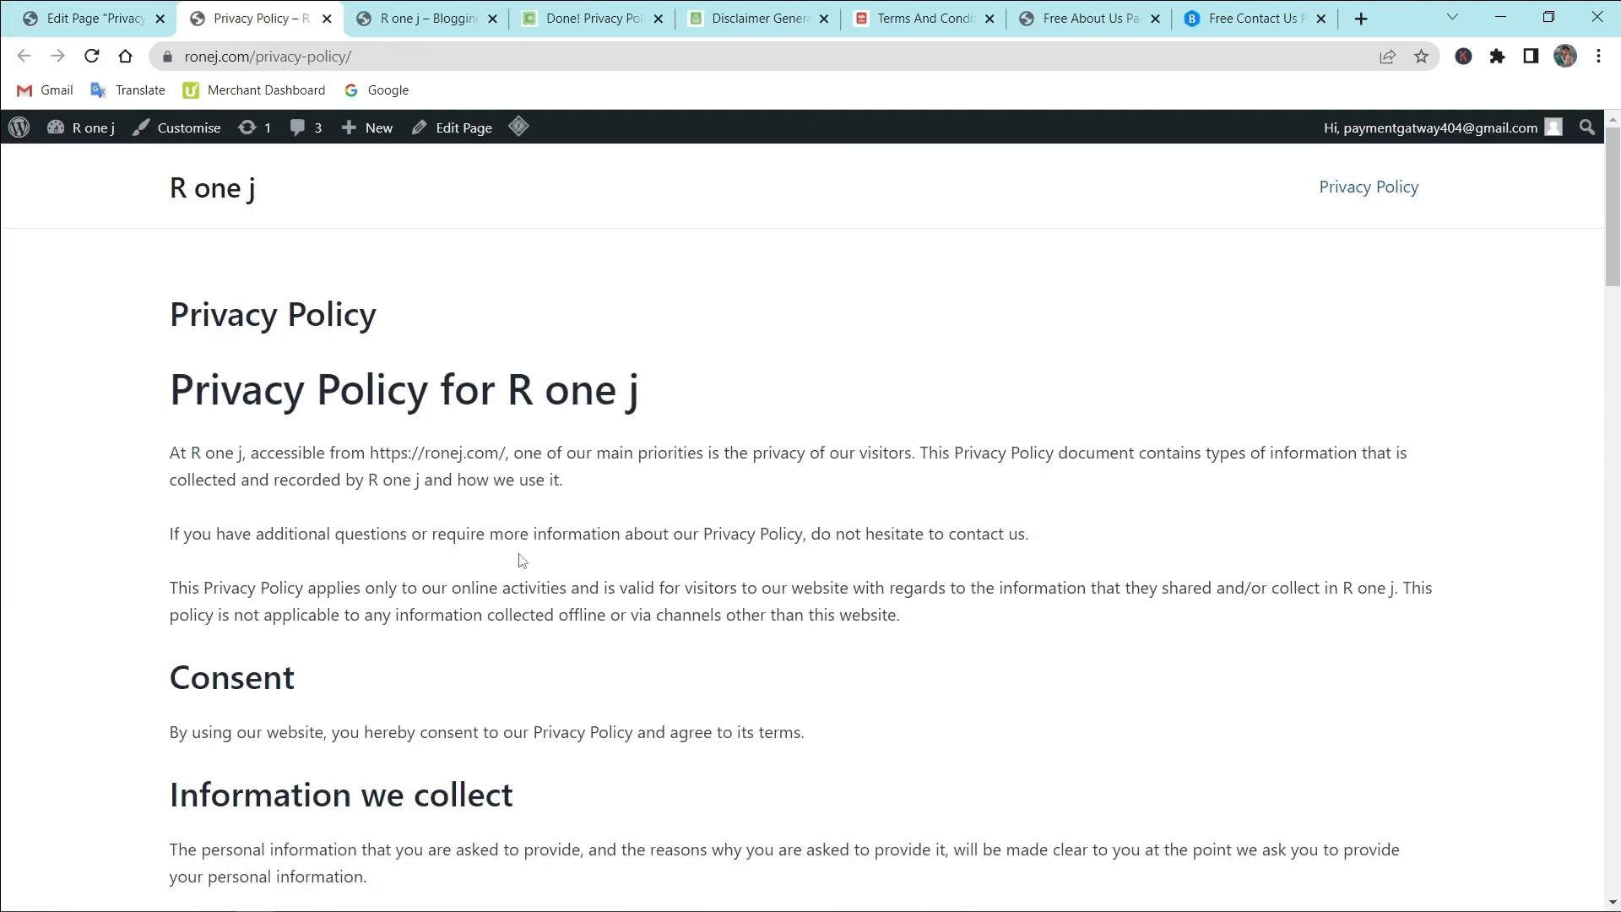
# Step: Review the published Privacy Policy page from its title to the footer and close its browser tab
pyautogui.scroll(-5, 383, 438)
pyautogui.scroll(5, 304, 555)
pyautogui.scroll(-10, 473, 406)
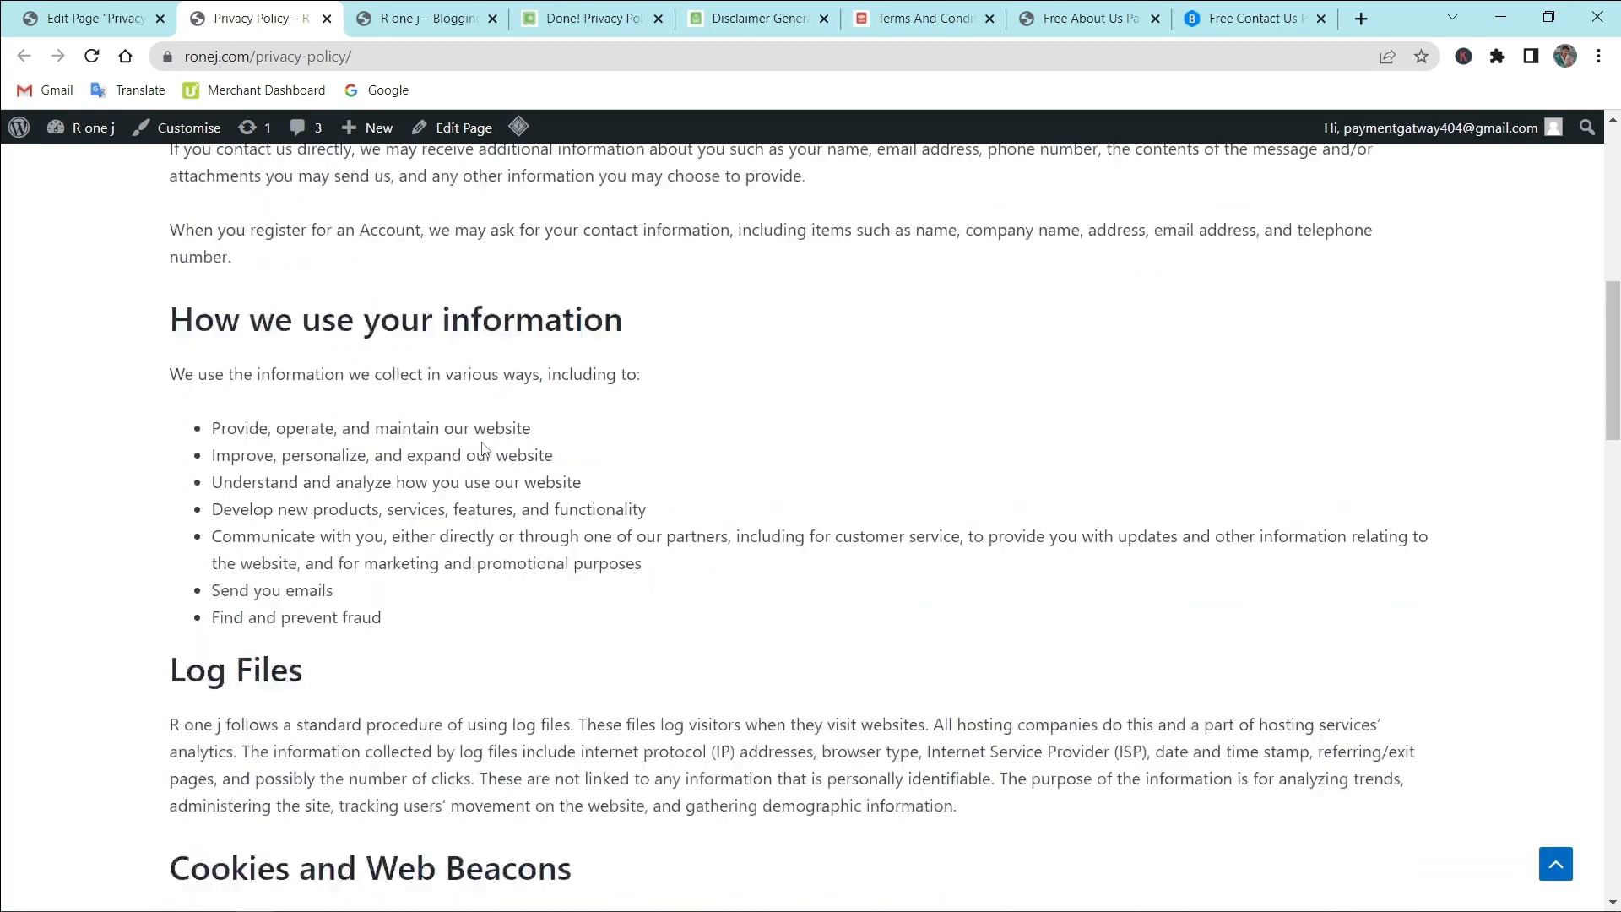
pyautogui.scroll(-12, 483, 442)
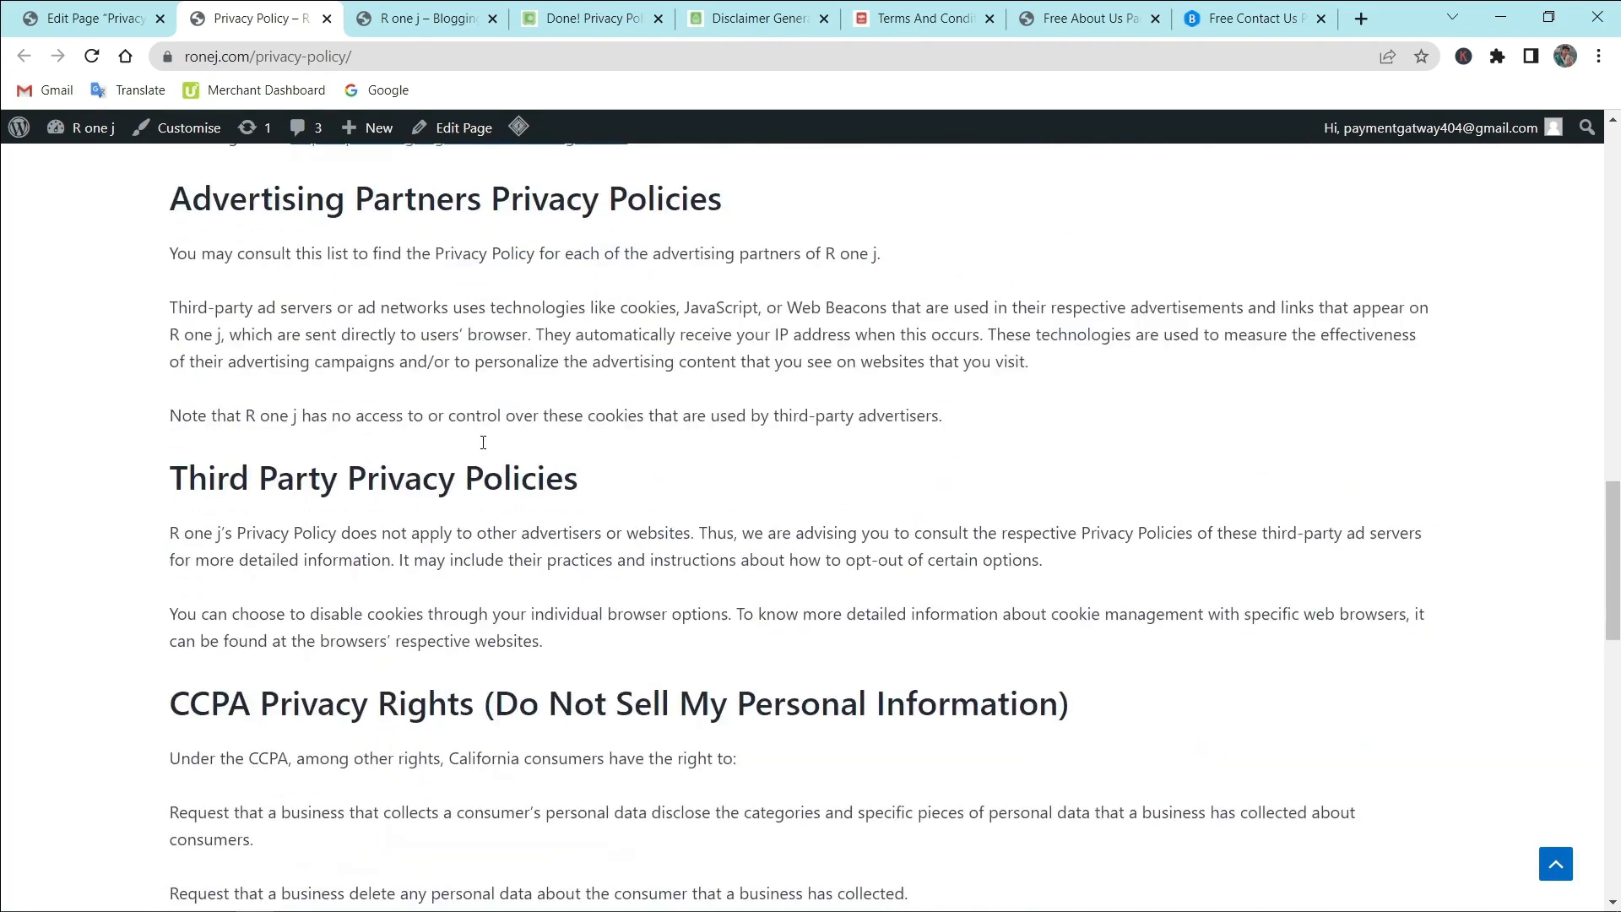
pyautogui.scroll(-8, 498, 456)
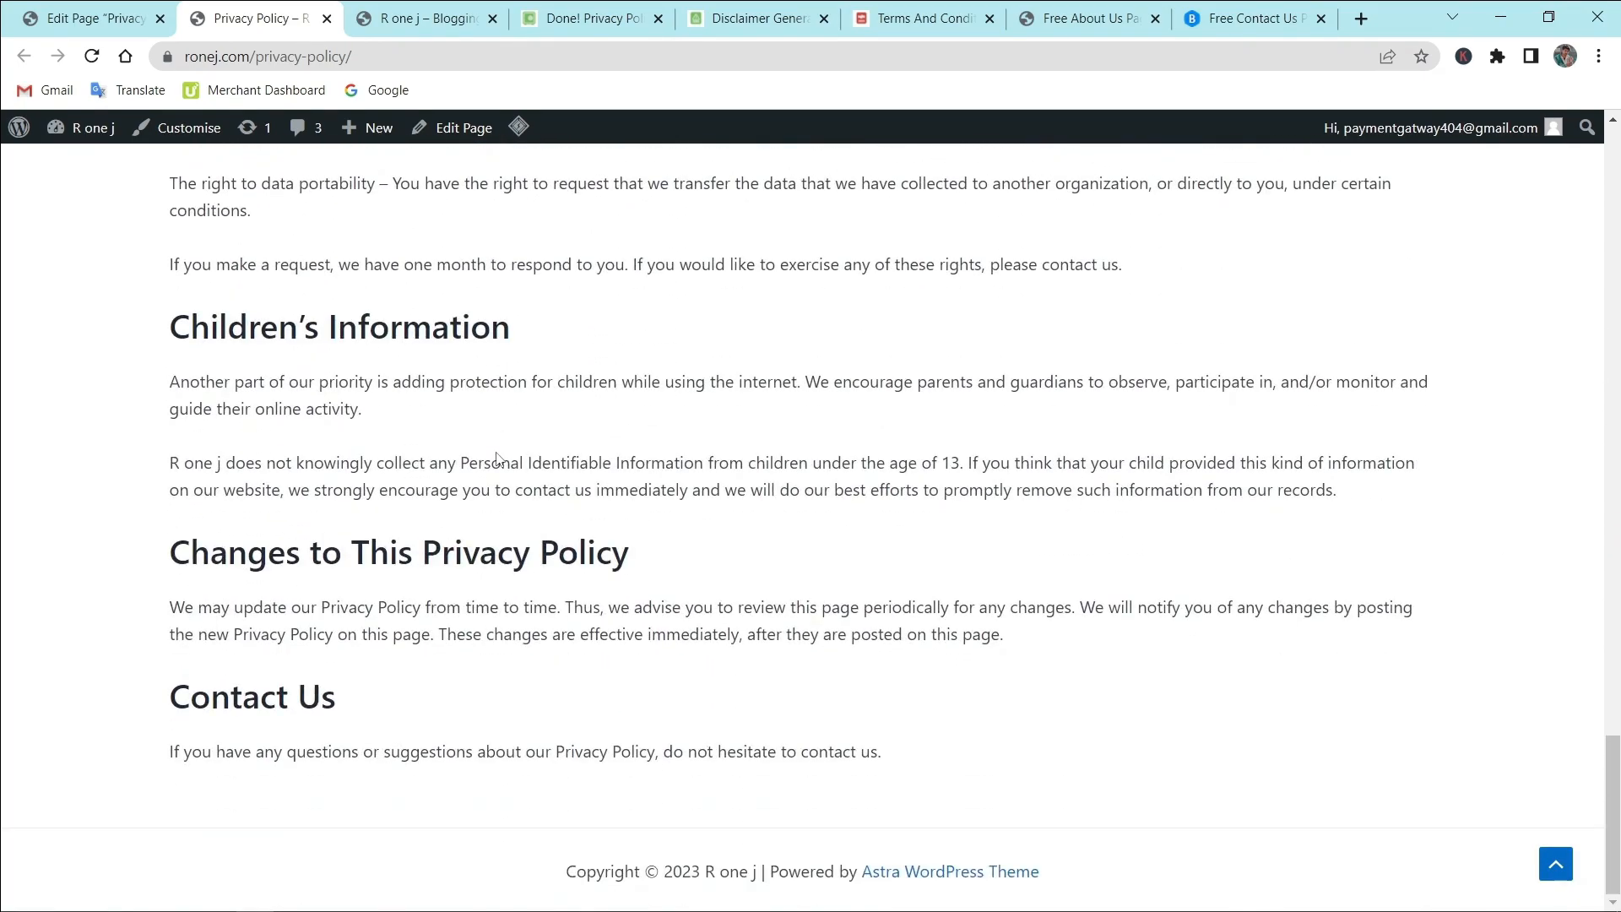
pyautogui.scroll(7, 499, 453)
pyautogui.scroll(8, 500, 453)
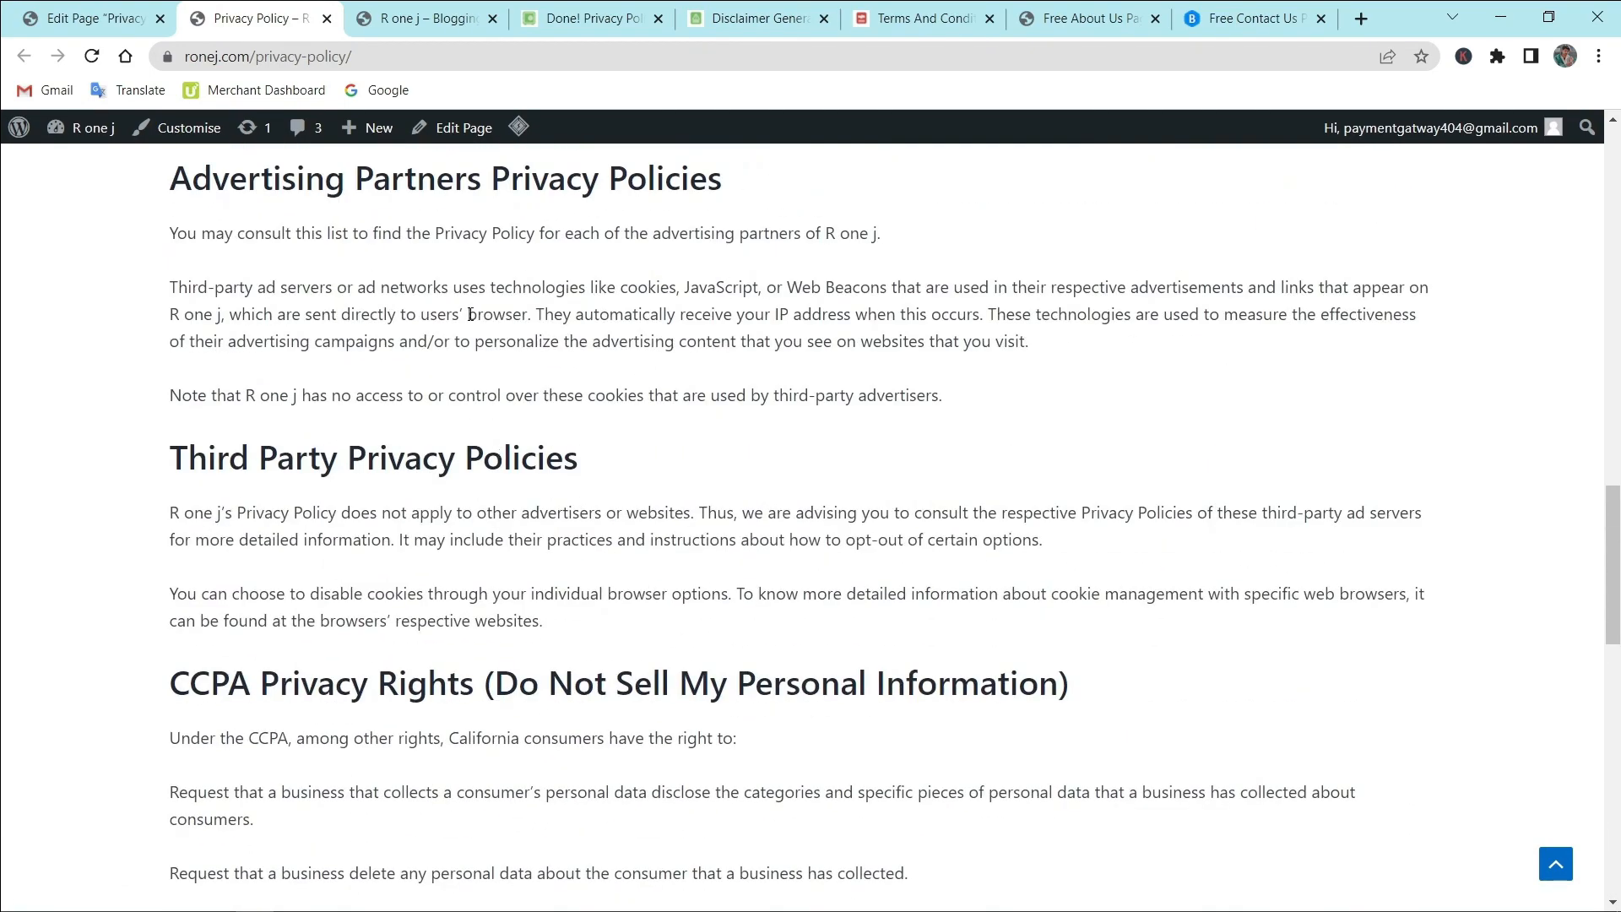
pyautogui.click(327, 19)
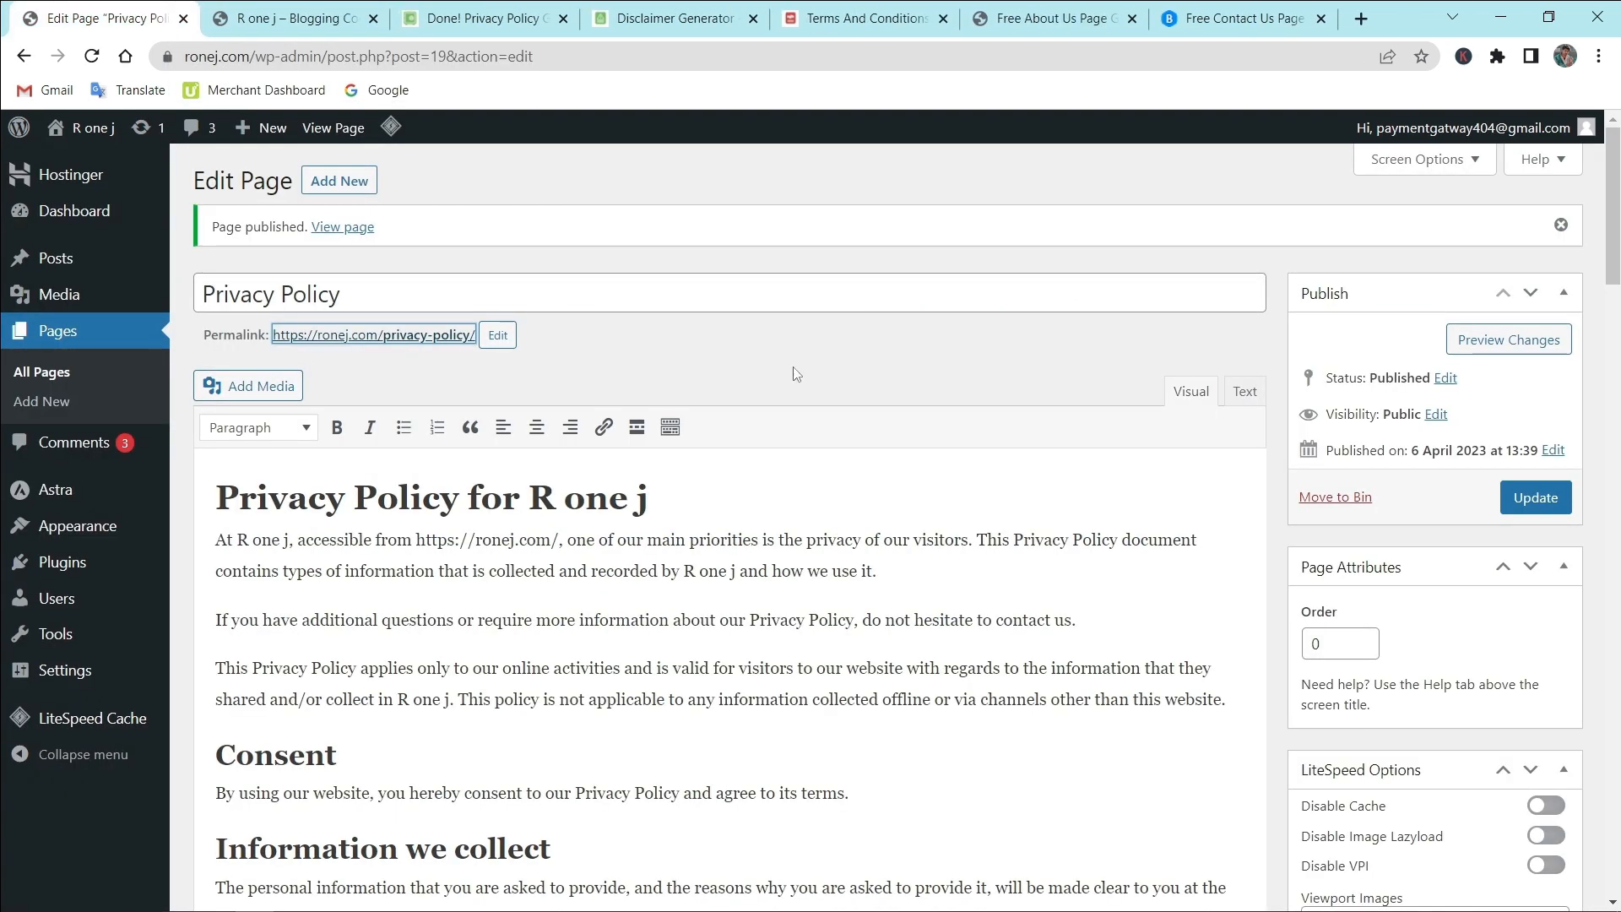
# Step: Start a new WordPress page and close the browser tab showing the R one j site
pyautogui.click(362, 191)
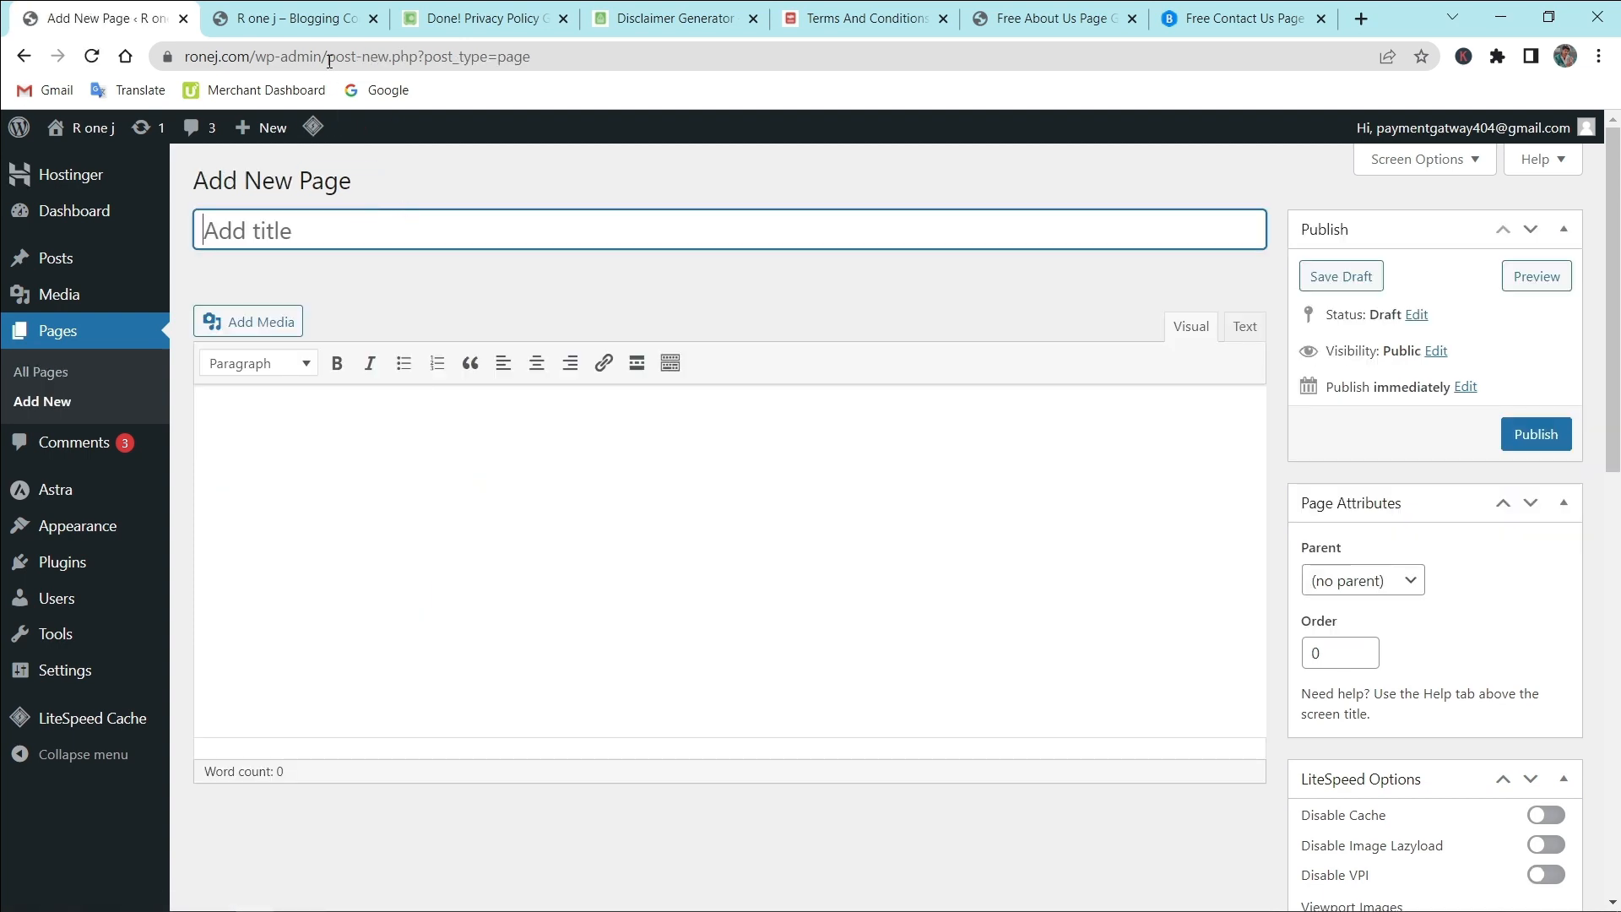
pyautogui.click(355, 10)
pyautogui.click(373, 18)
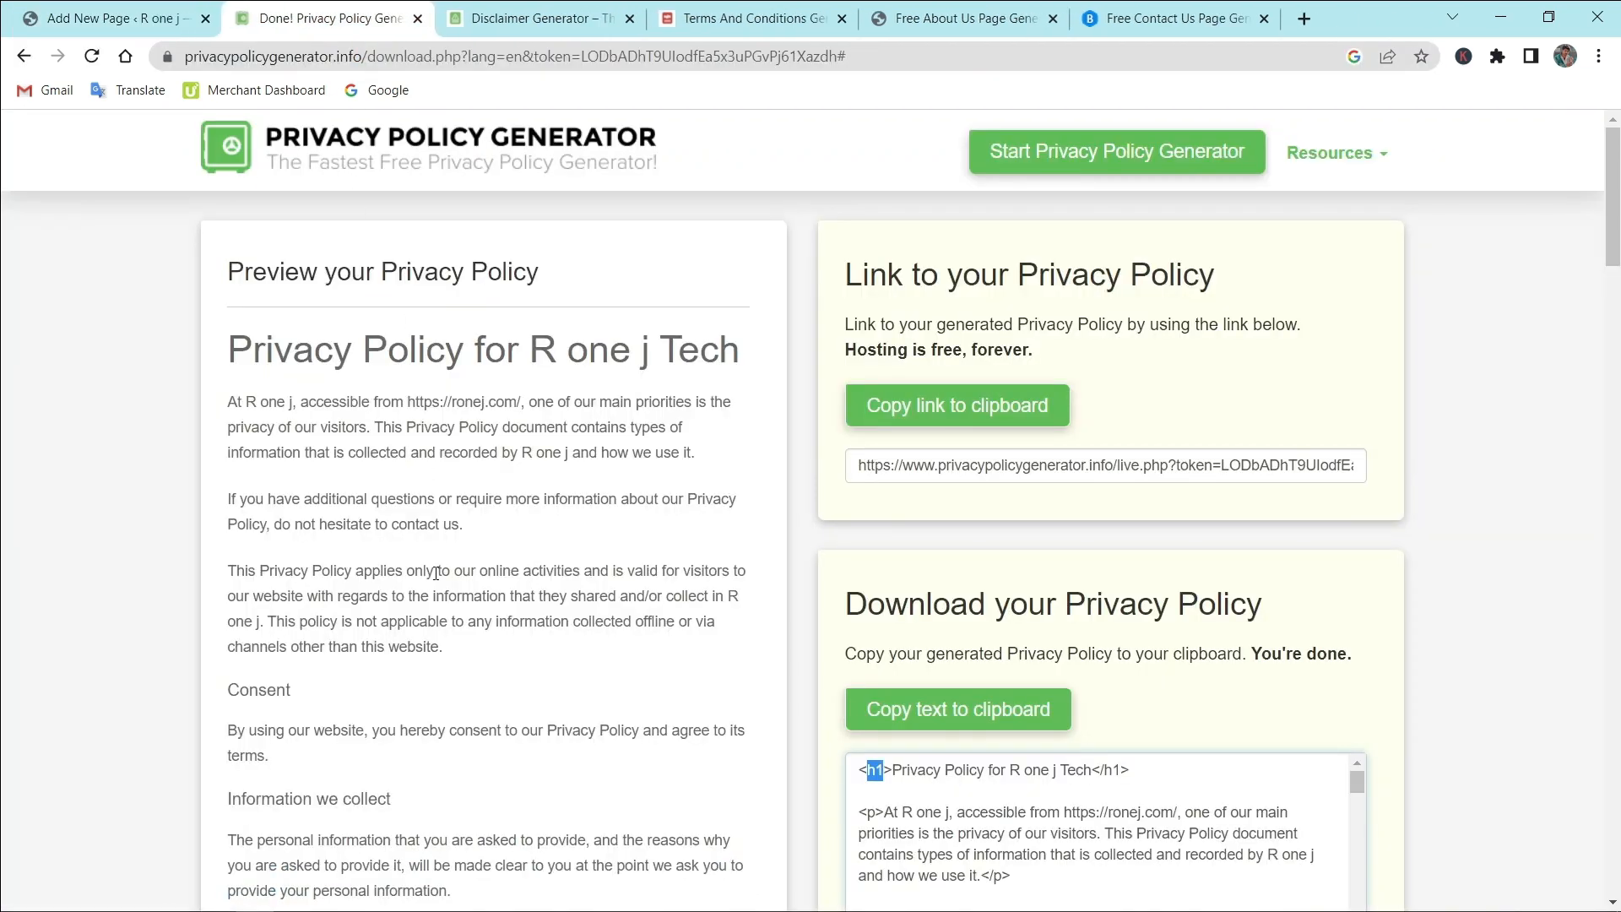
# Step: In the Disclaimer Generator, set both the company name and the website name to R one j
pyautogui.click(574, 8)
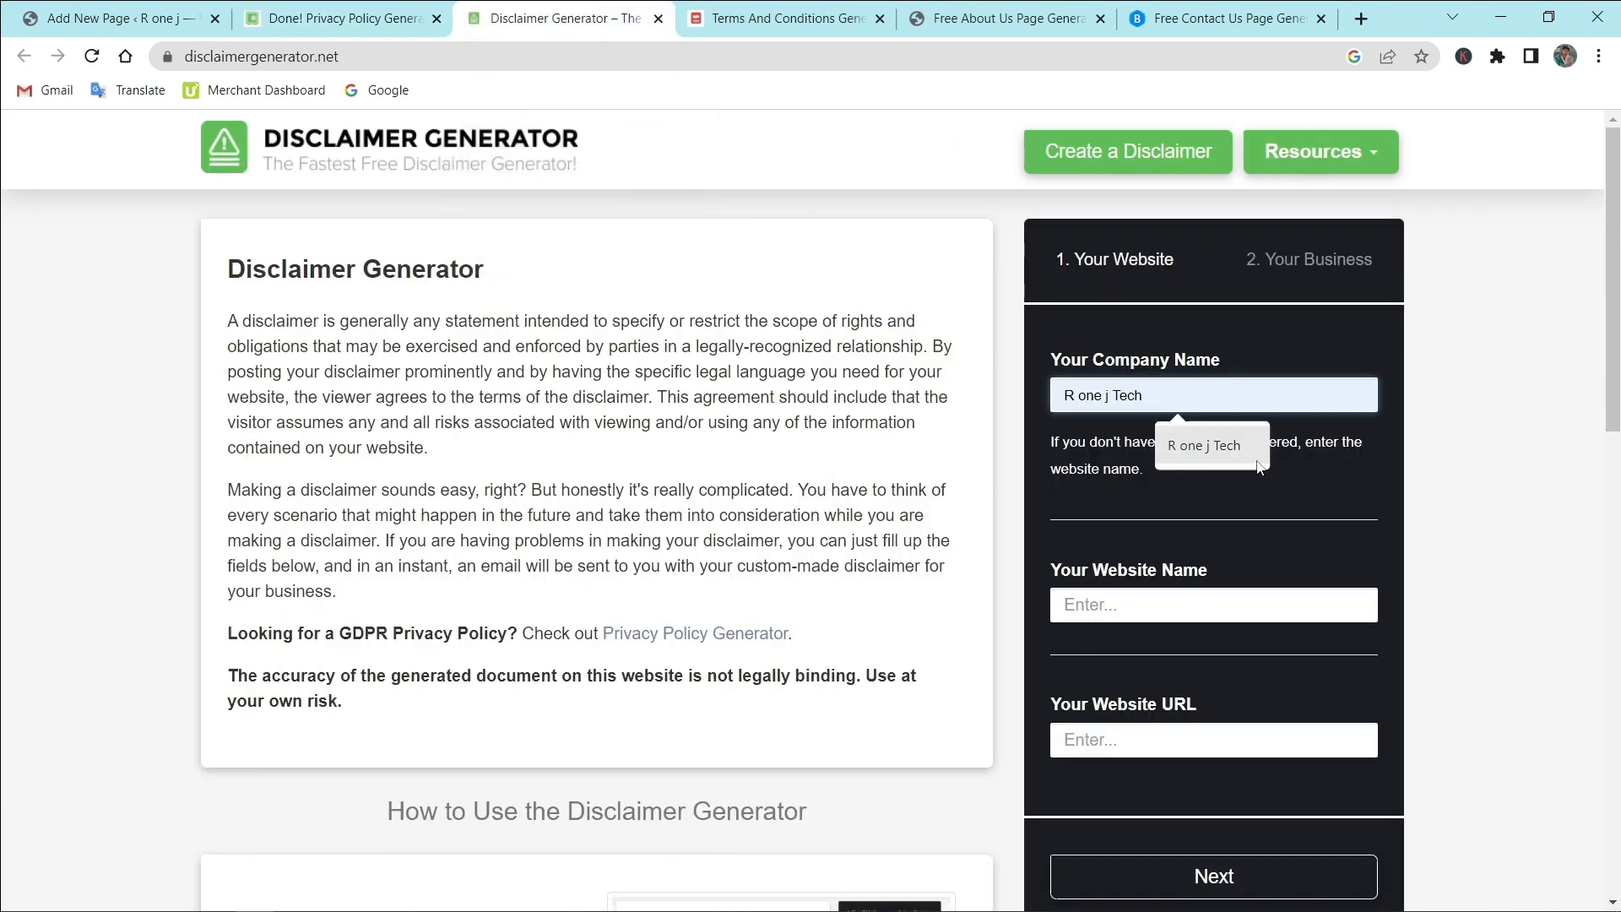
pyautogui.click(1226, 447)
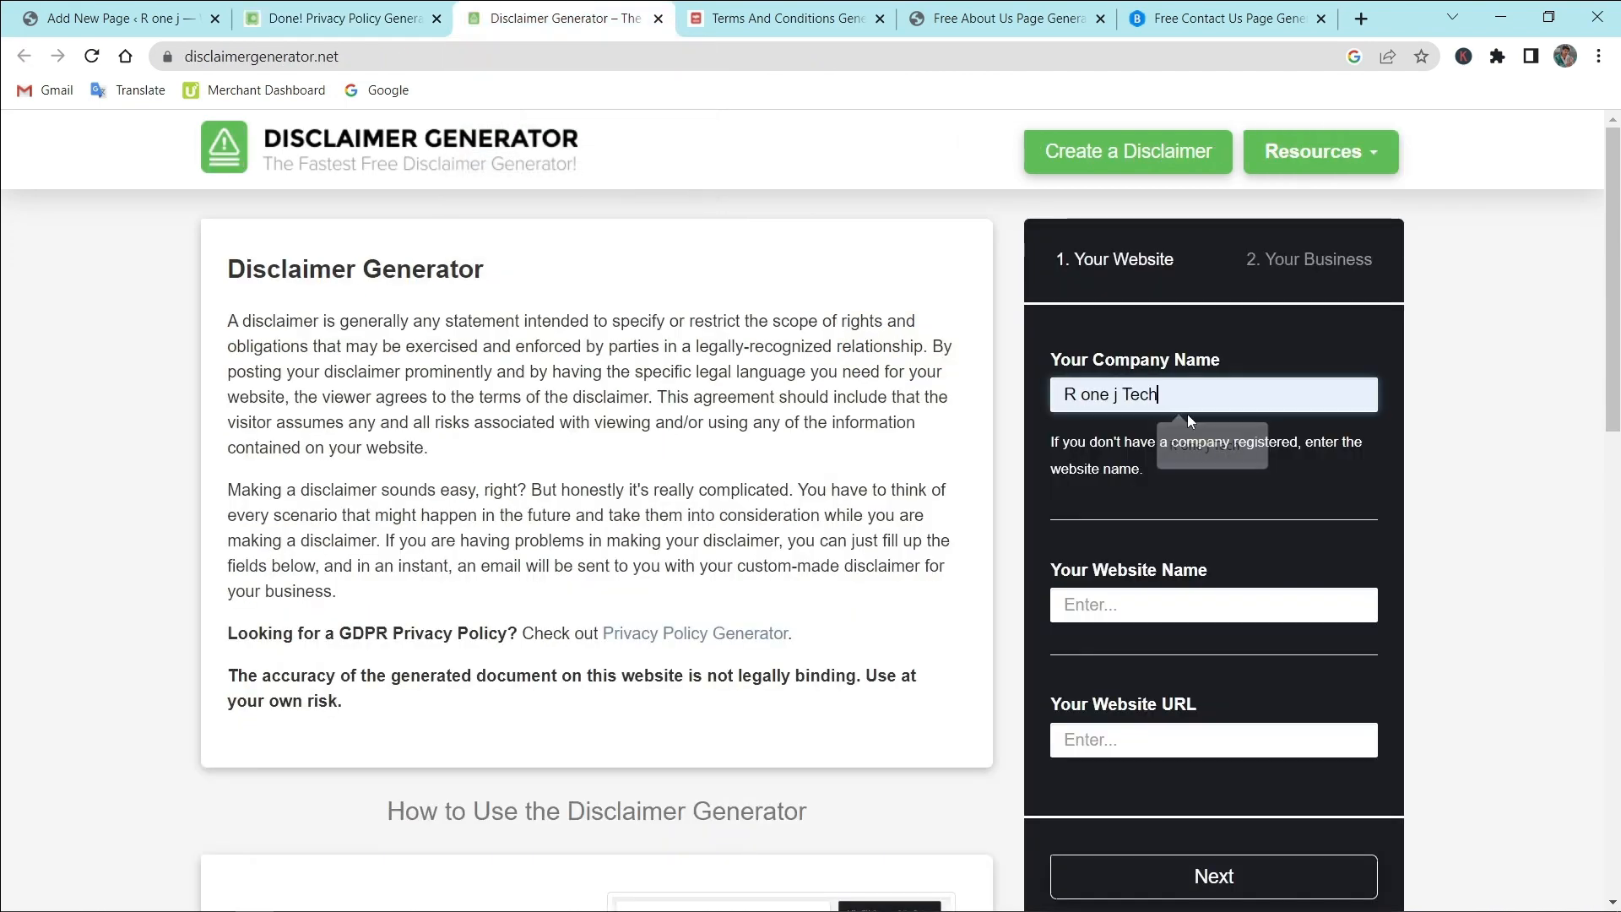
pyautogui.press('BackSpace')
pyautogui.press('BackSpace')
pyautogui.press('BackSpace')
pyautogui.press('BackSpace')
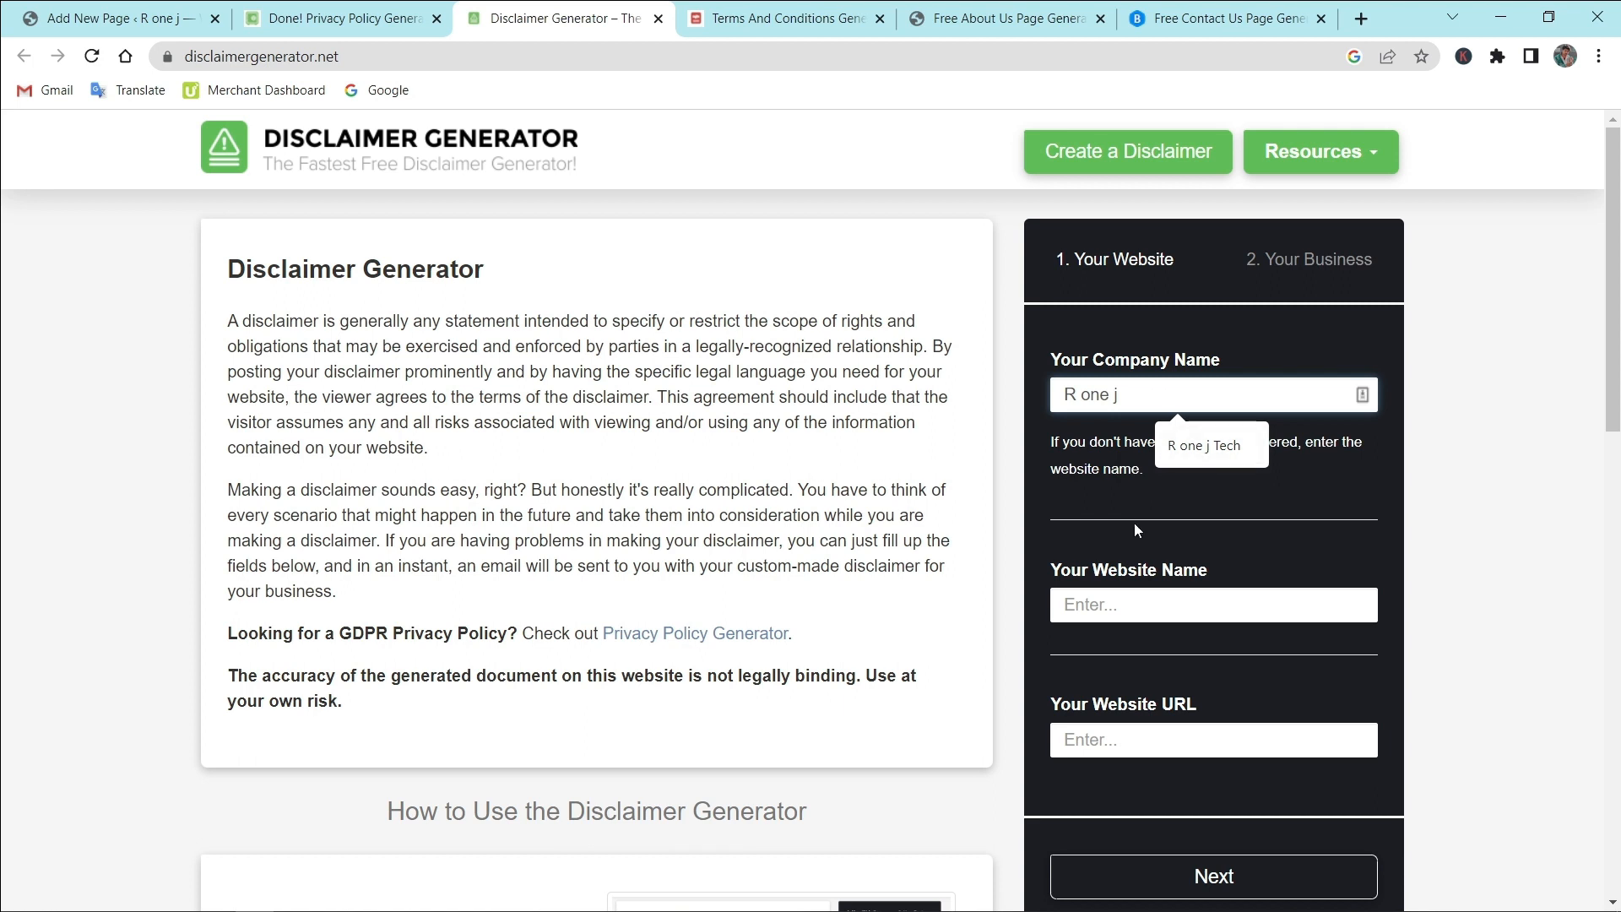
pyautogui.click(1105, 608)
pyautogui.click(1186, 656)
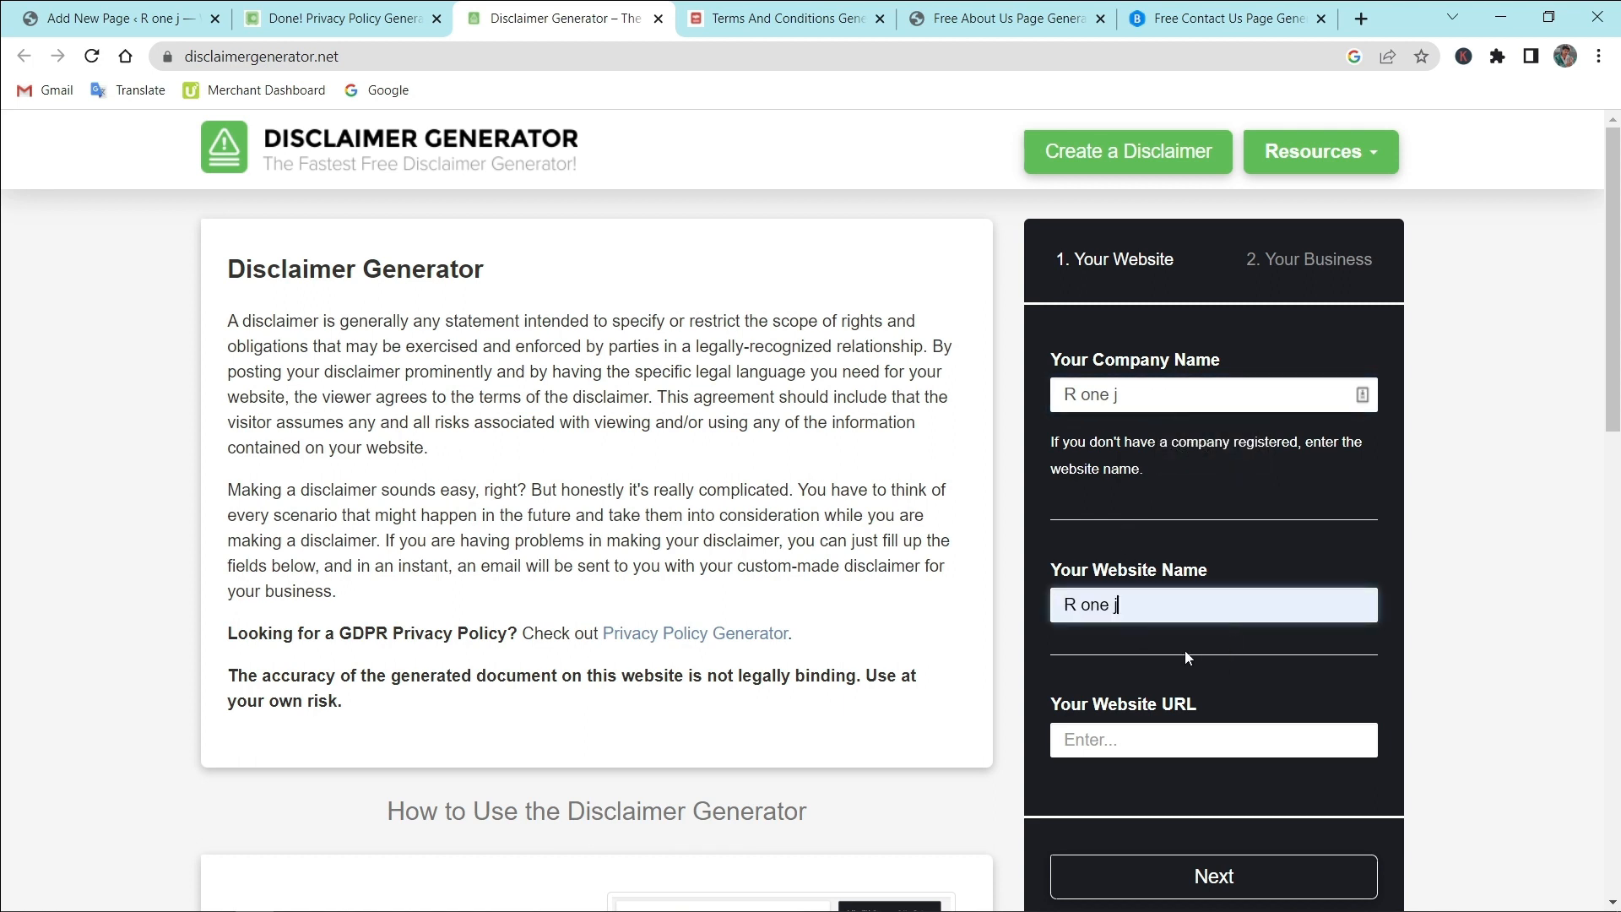
pyautogui.scroll(-2, 1184, 650)
pyautogui.click(1123, 541)
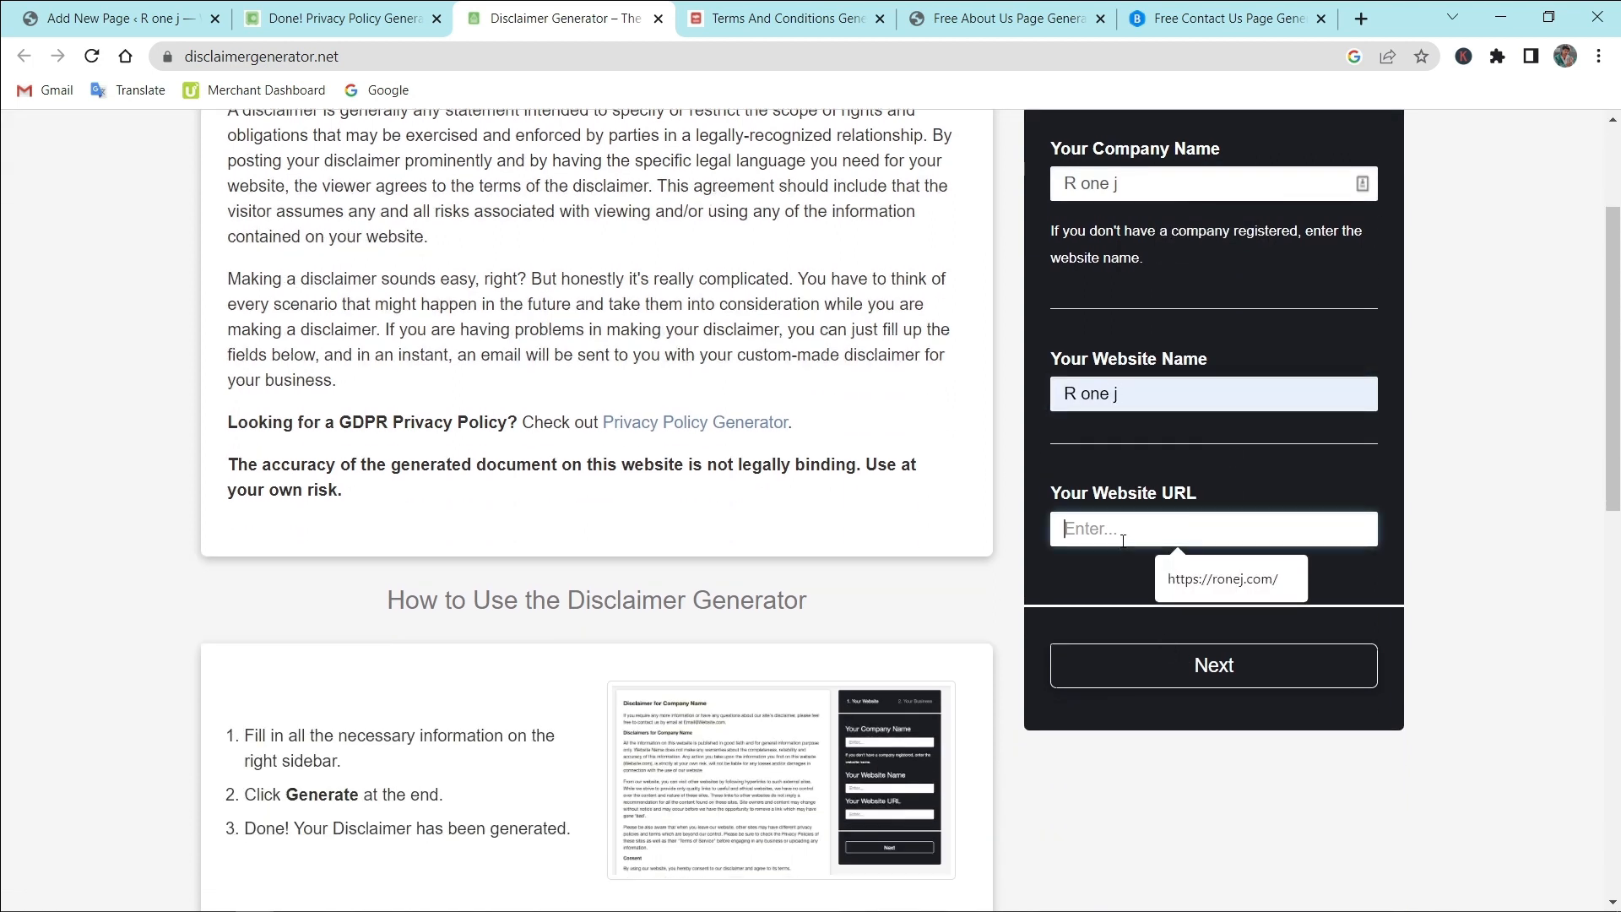
pyautogui.click(1199, 579)
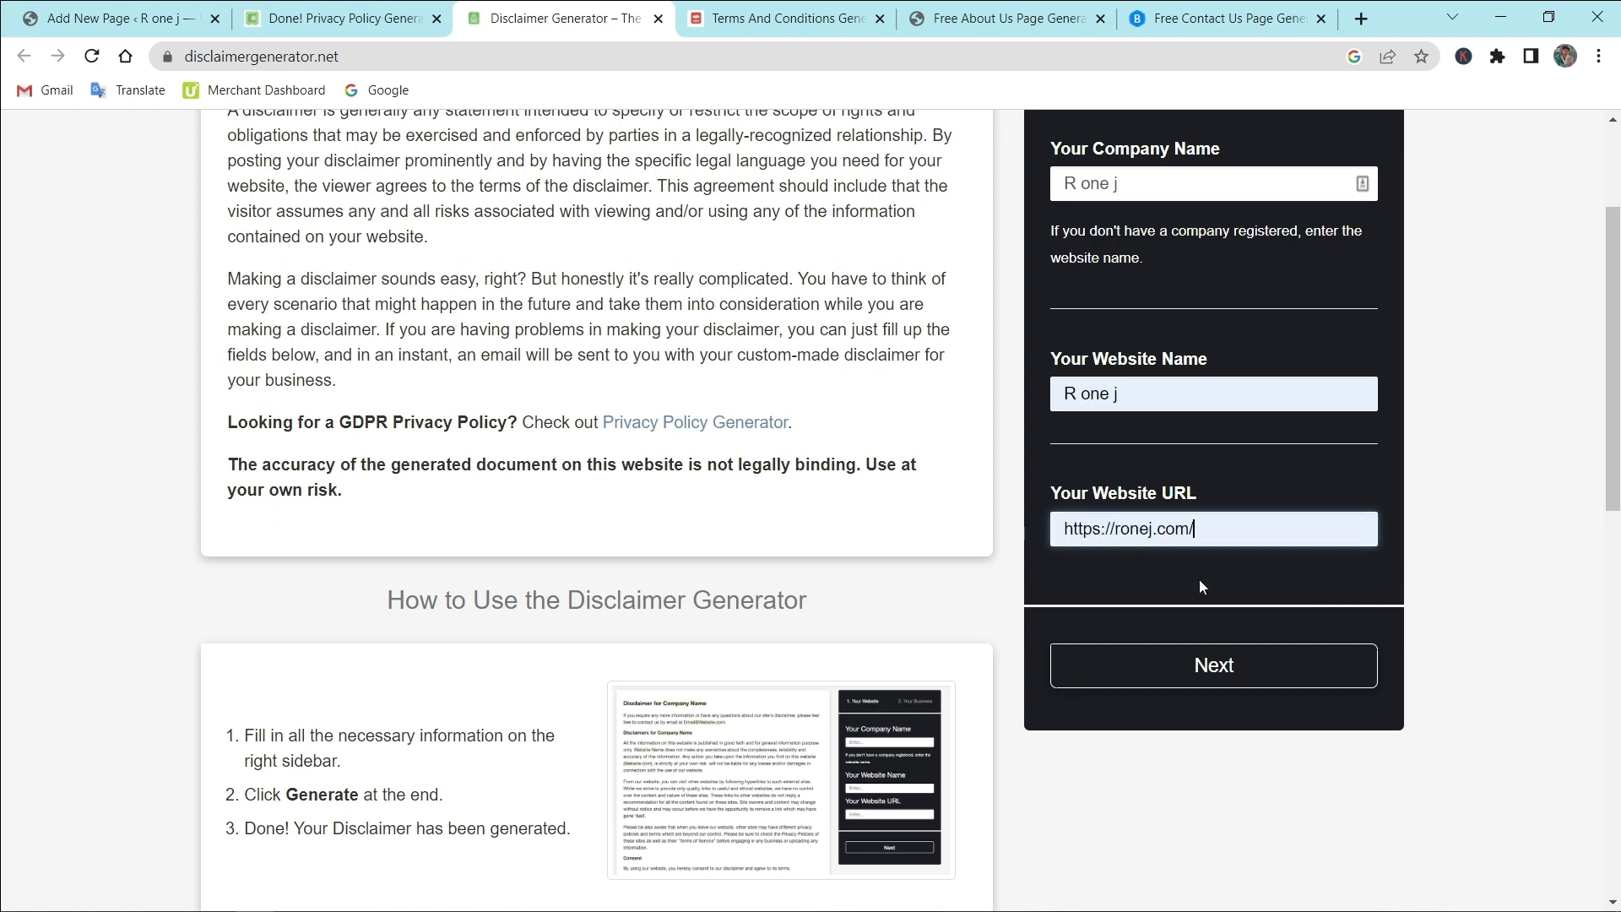
pyautogui.click(1208, 686)
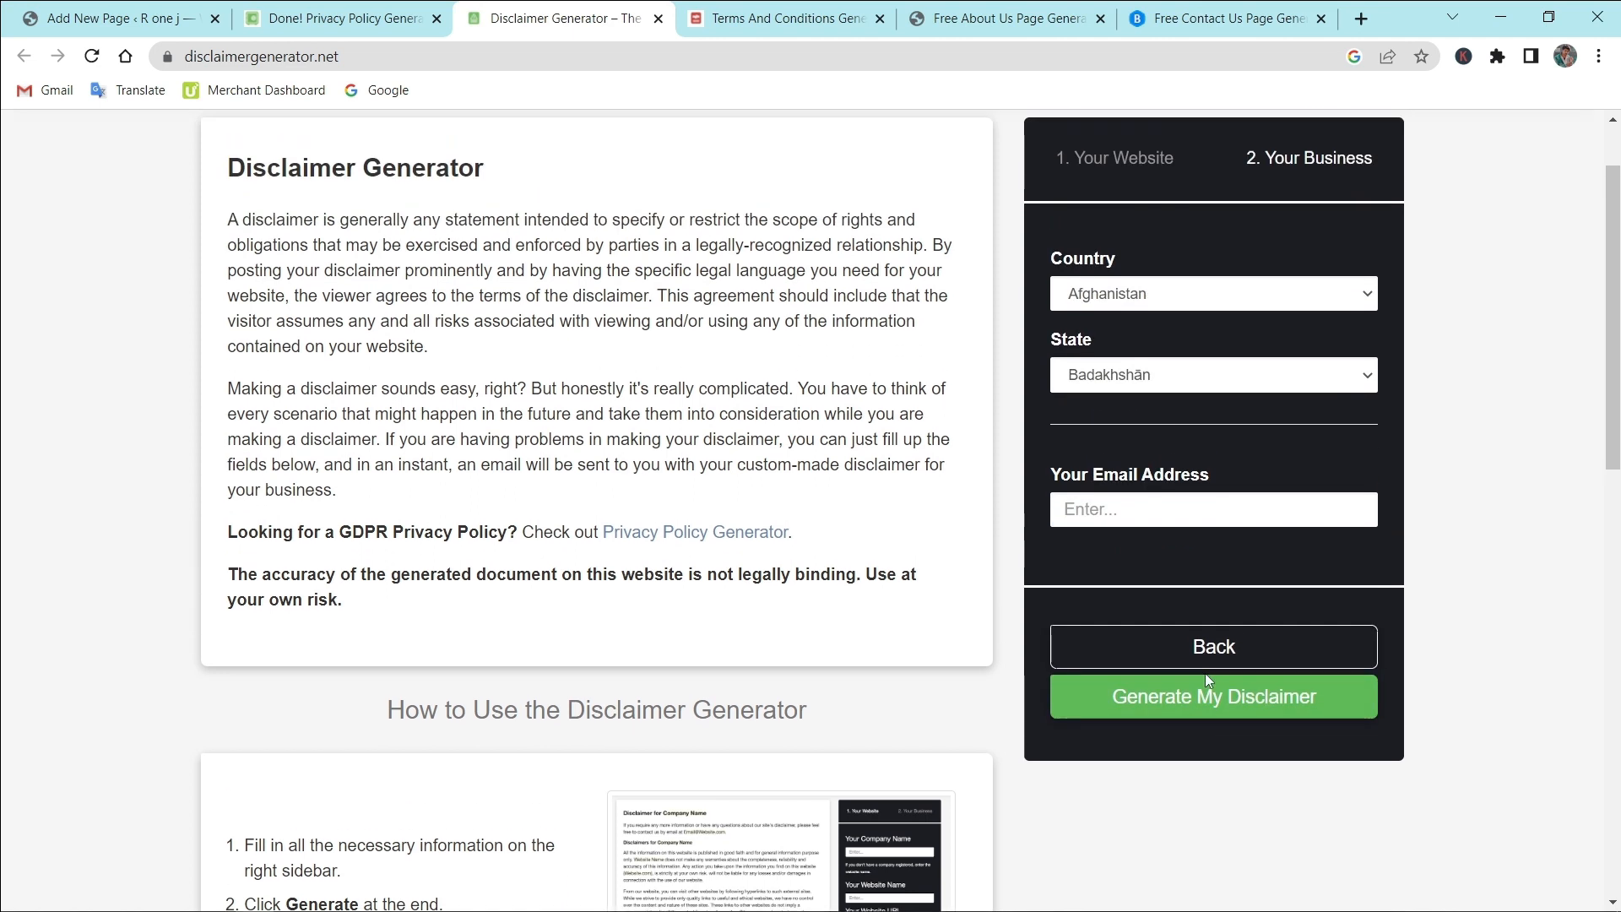
# Step: Set the country to India and the state to Bihar in the disclaimer's business details
pyautogui.click(1139, 304)
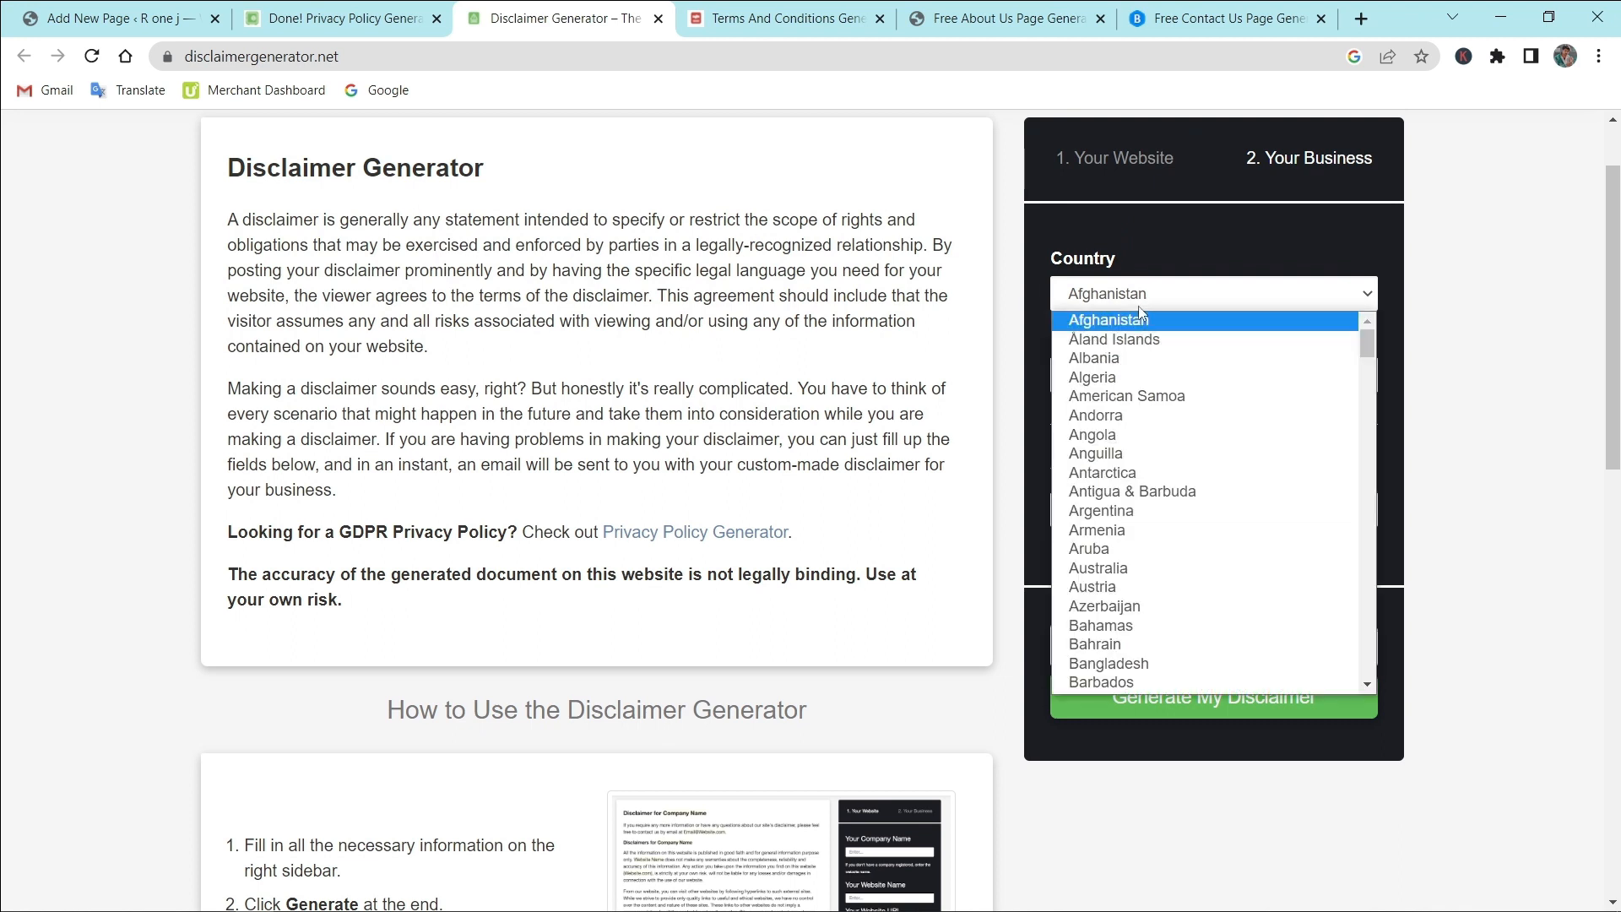
pyautogui.write('in')
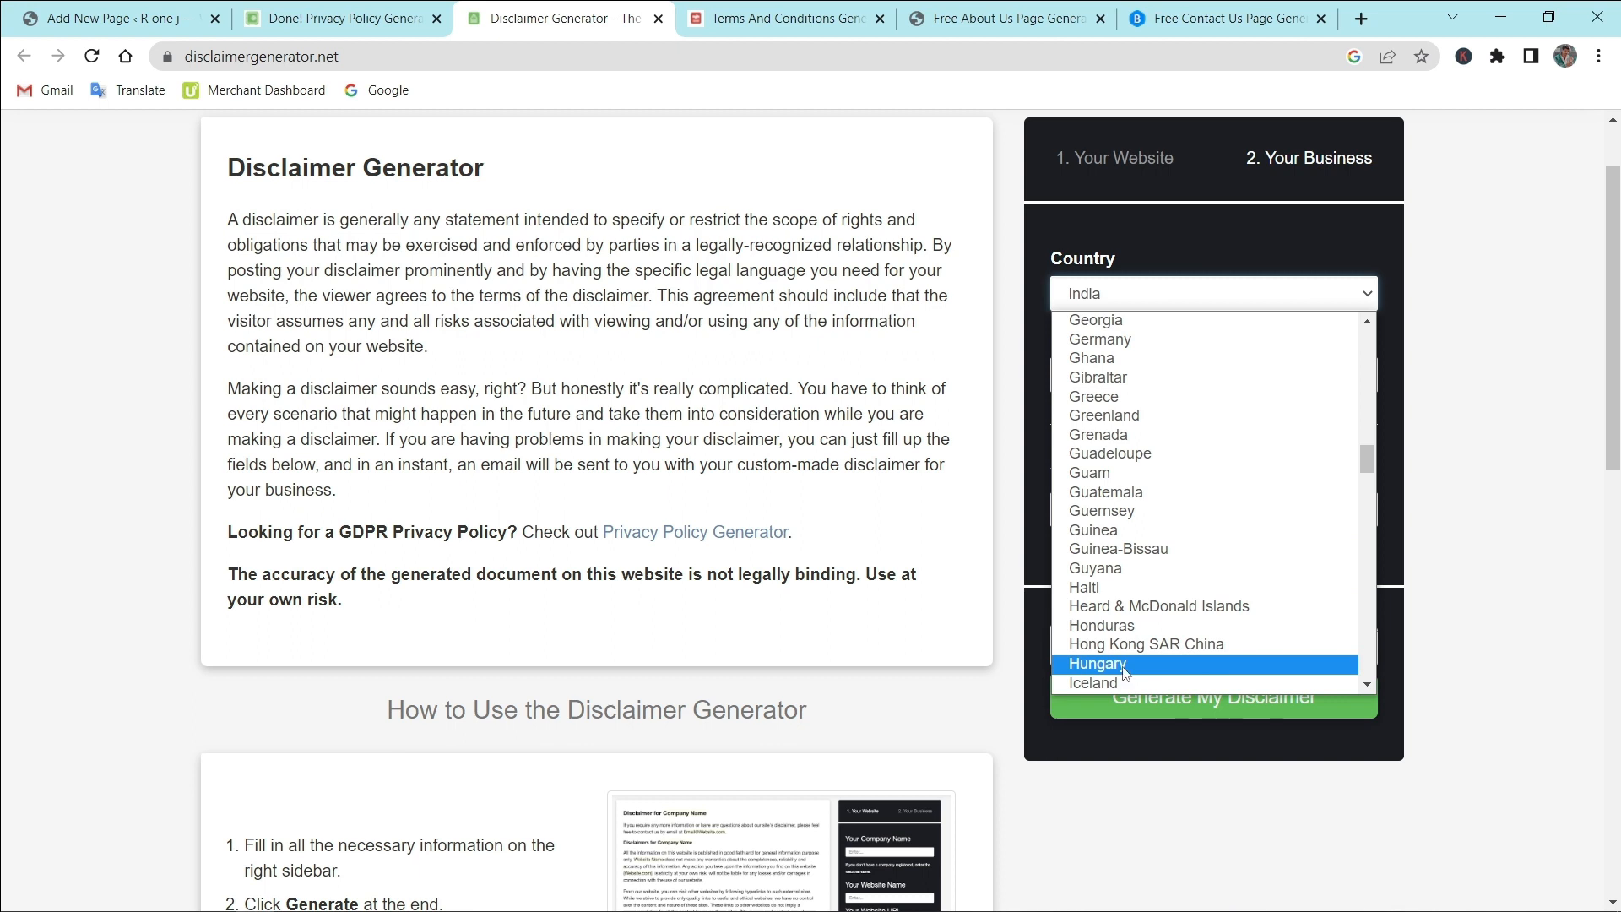
pyautogui.click(1130, 294)
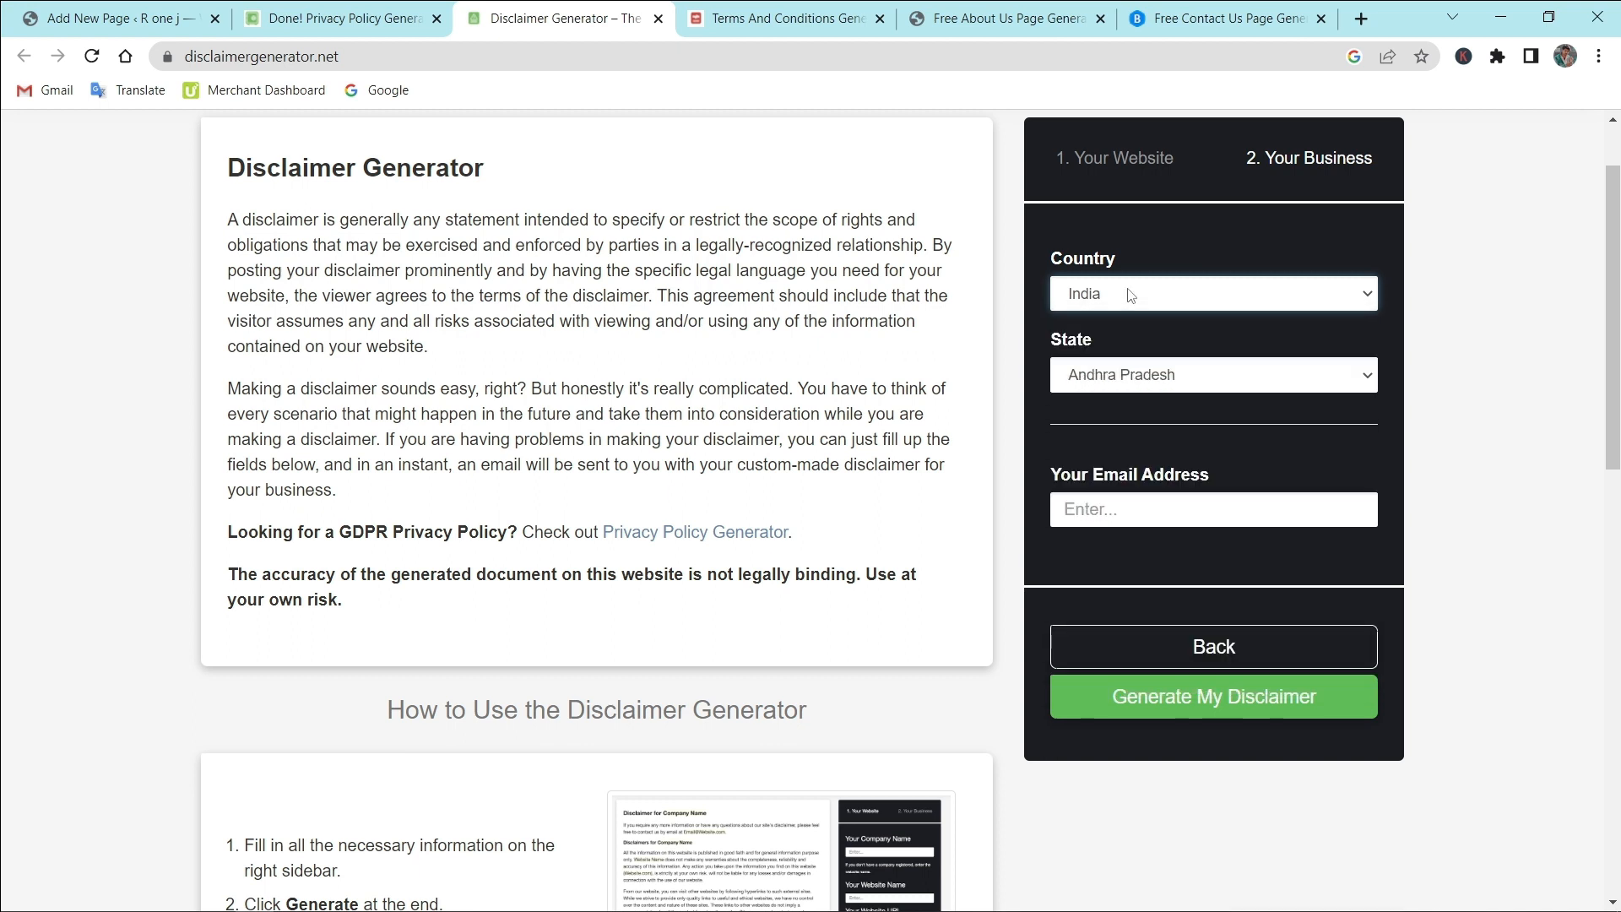
pyautogui.click(1135, 380)
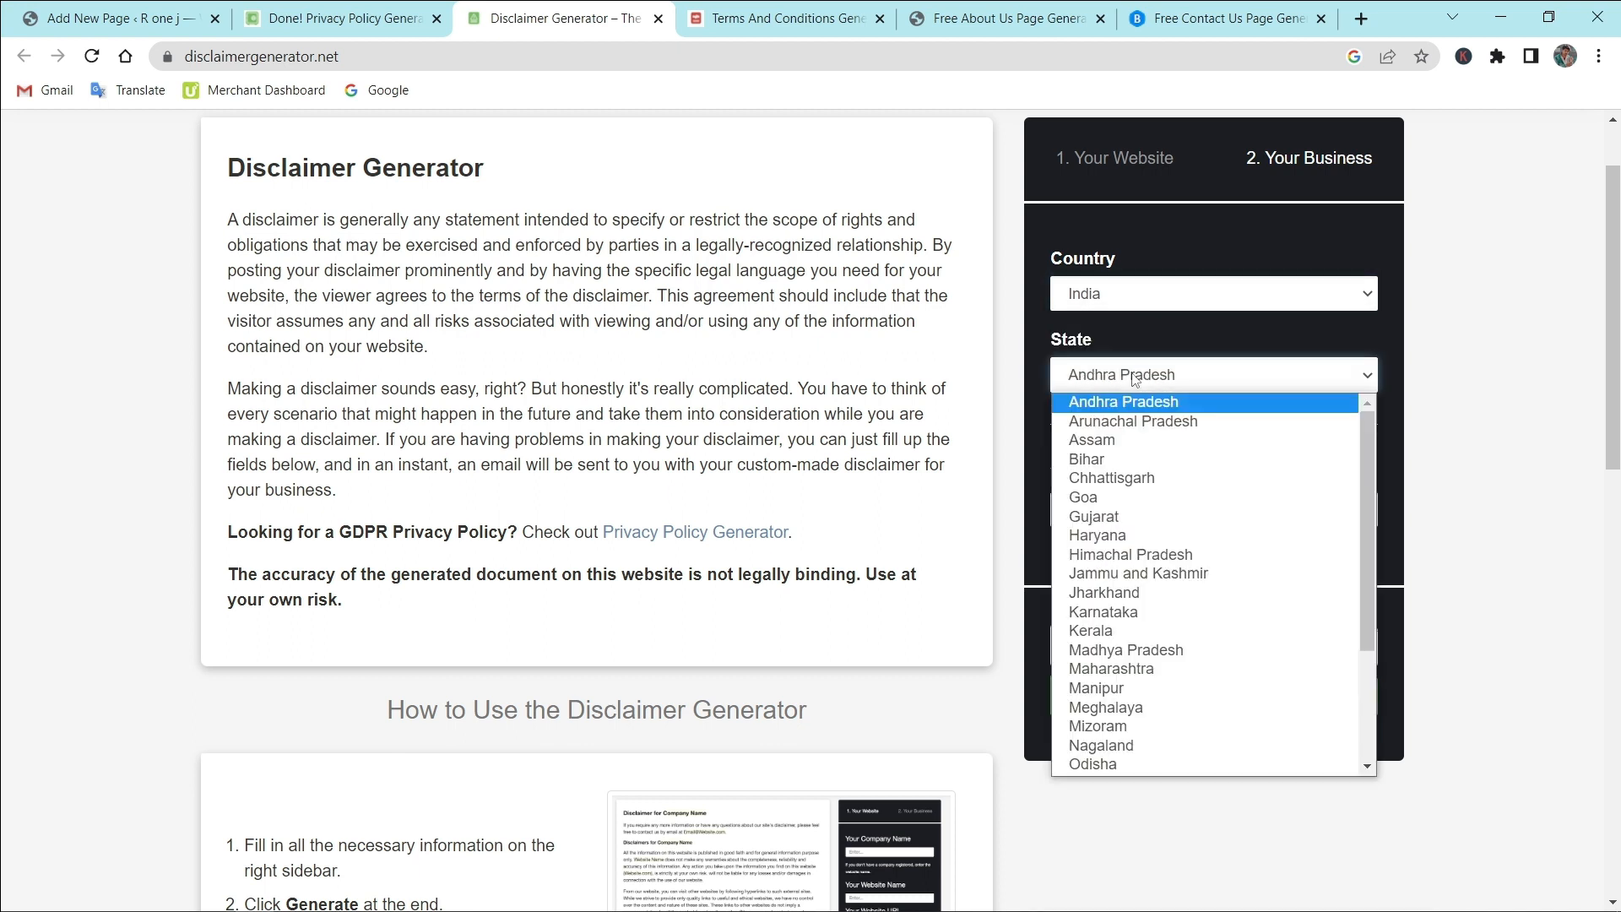
pyautogui.click(1131, 456)
# Step: Enter the contact email address and generate the disclaimer
pyautogui.click(1132, 507)
pyautogui.click(1199, 576)
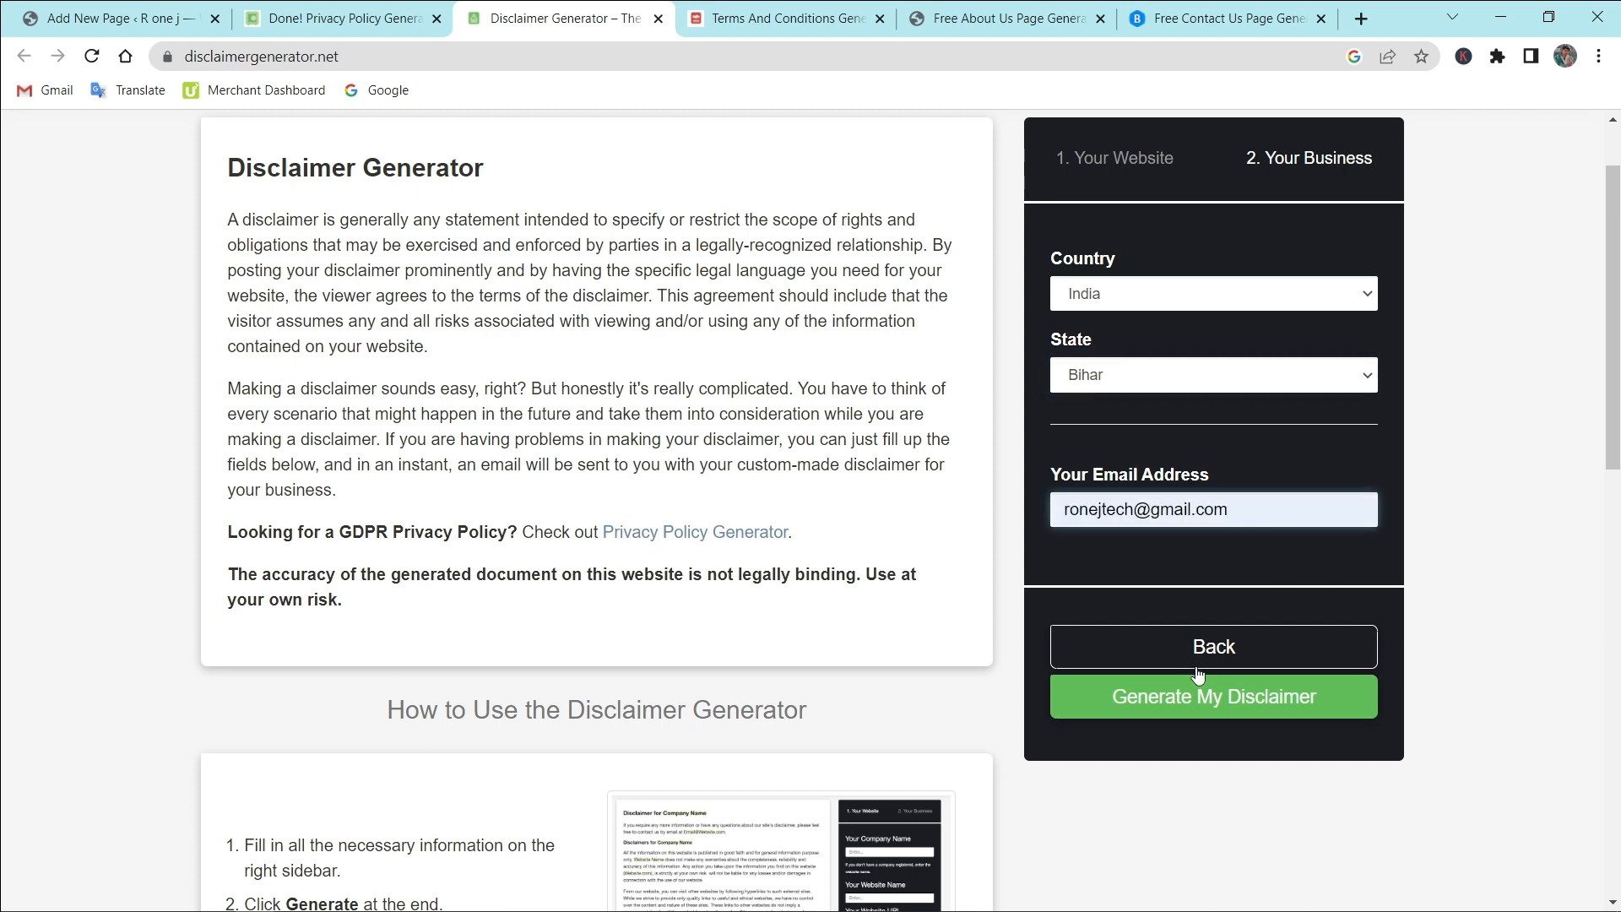
pyautogui.click(1200, 701)
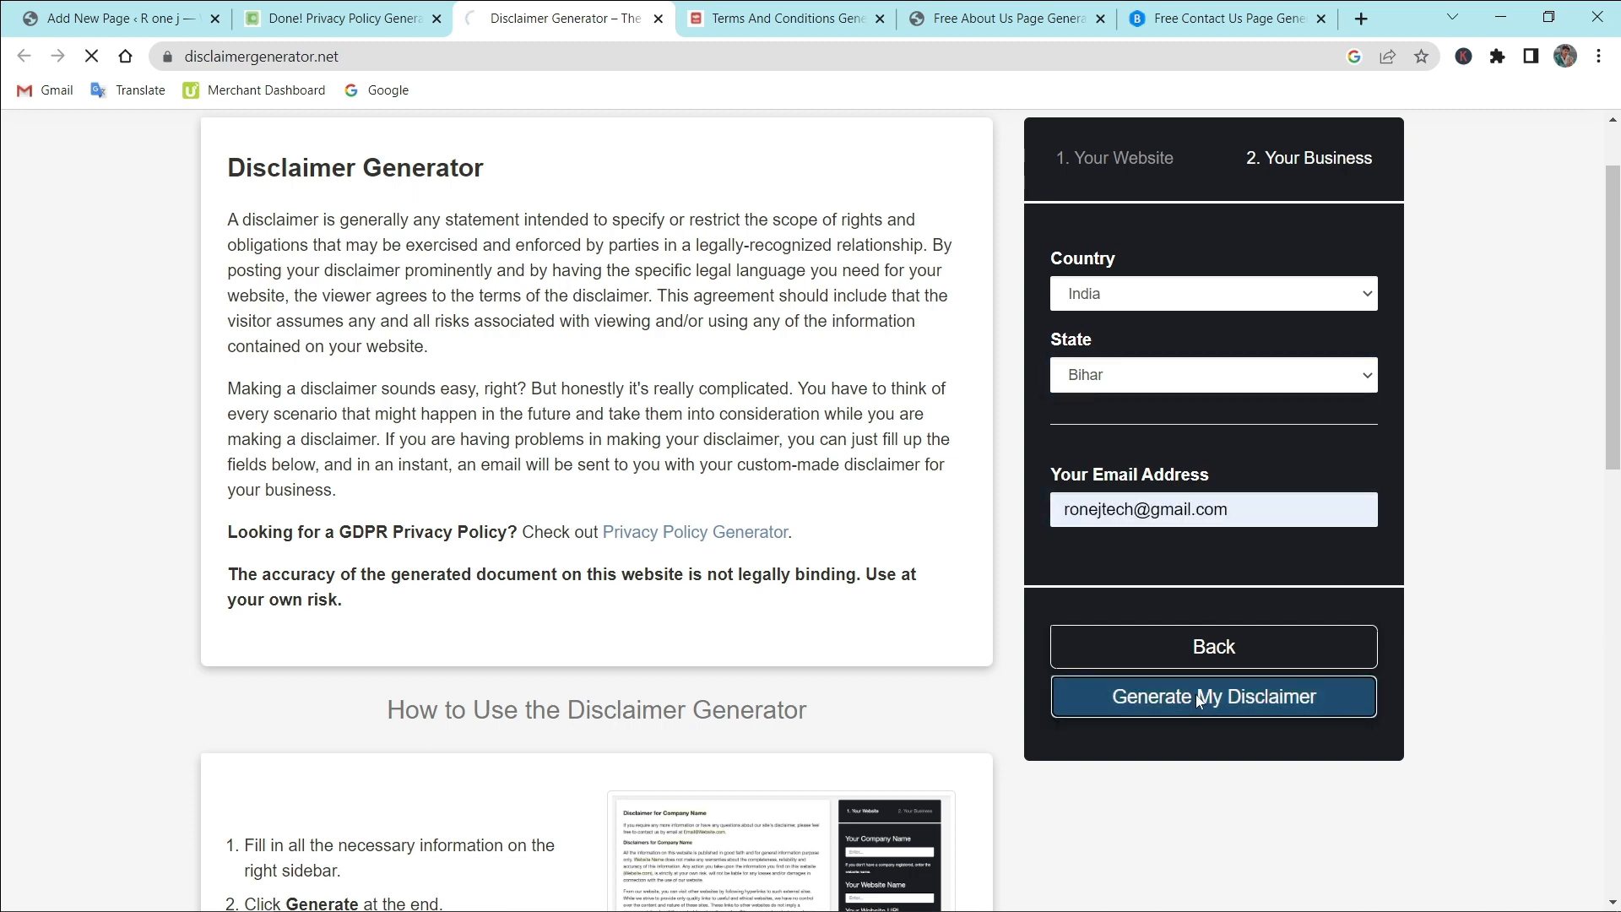
# Step: Review the generated disclaimer preview and its HTML source, and copy the HTML text to the clipboard
pyautogui.scroll(-3, 701, 490)
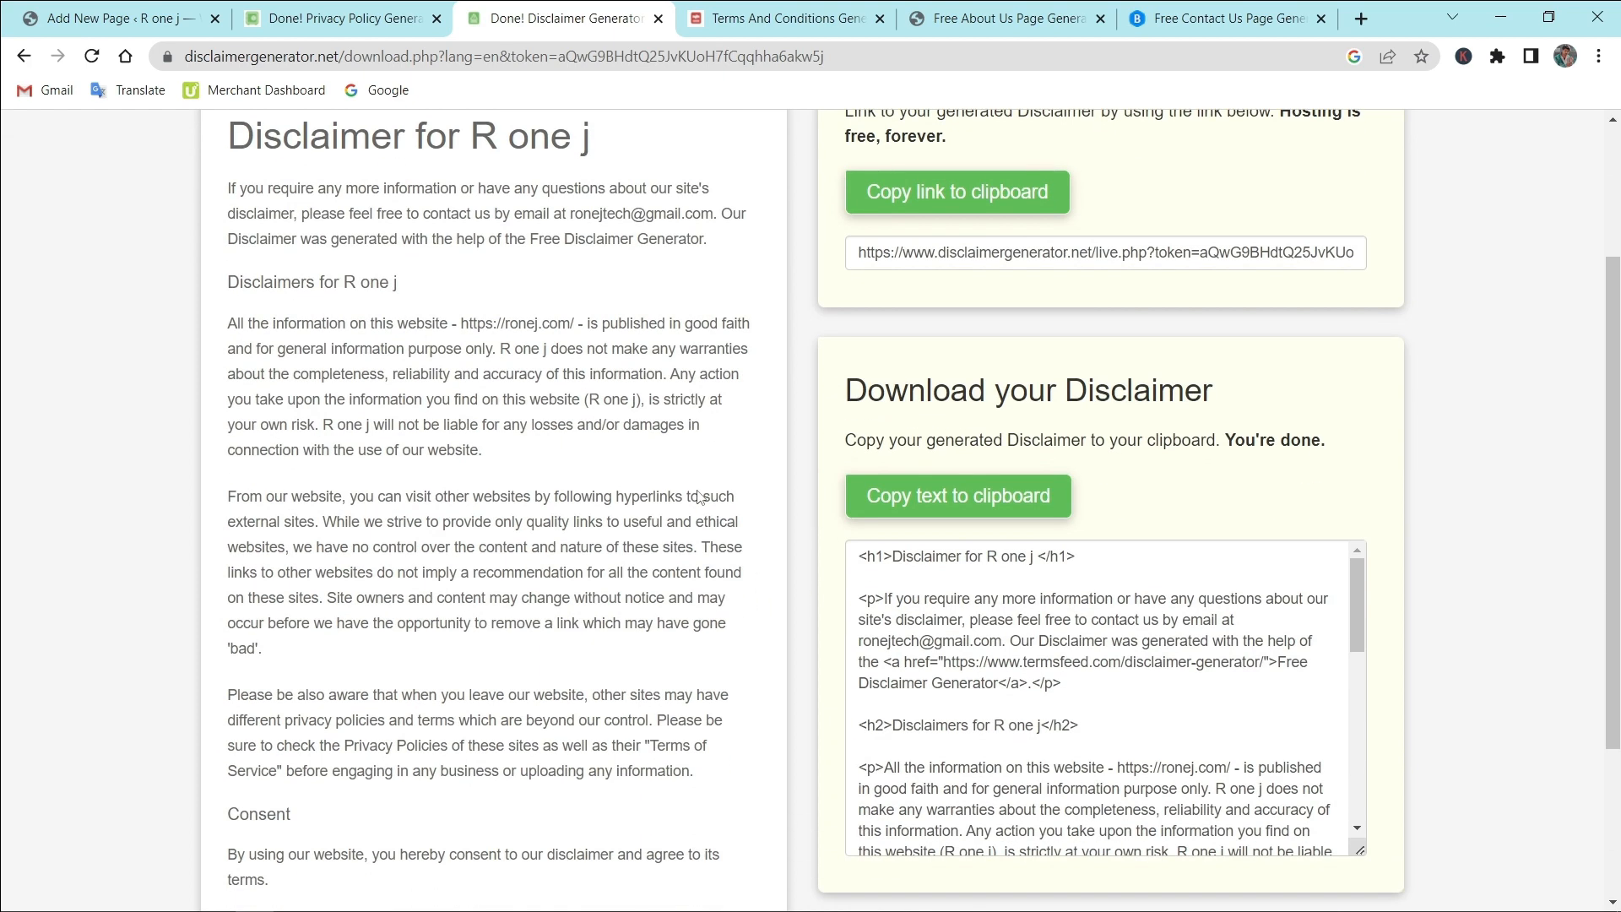
pyautogui.scroll(2, 701, 489)
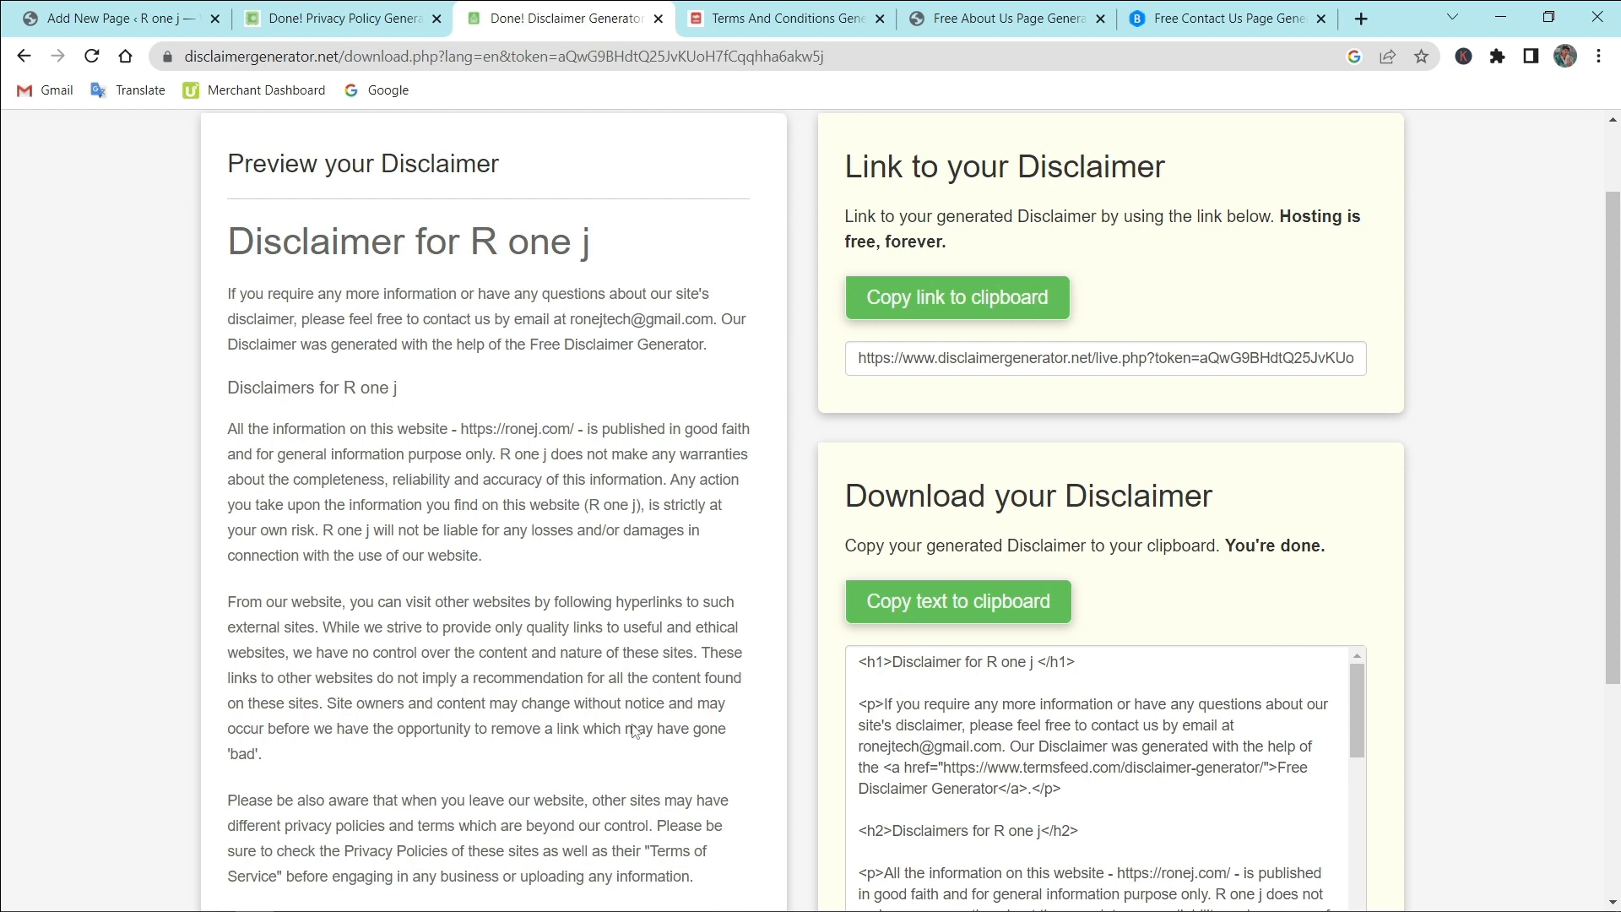
pyautogui.scroll(-1, 1128, 668)
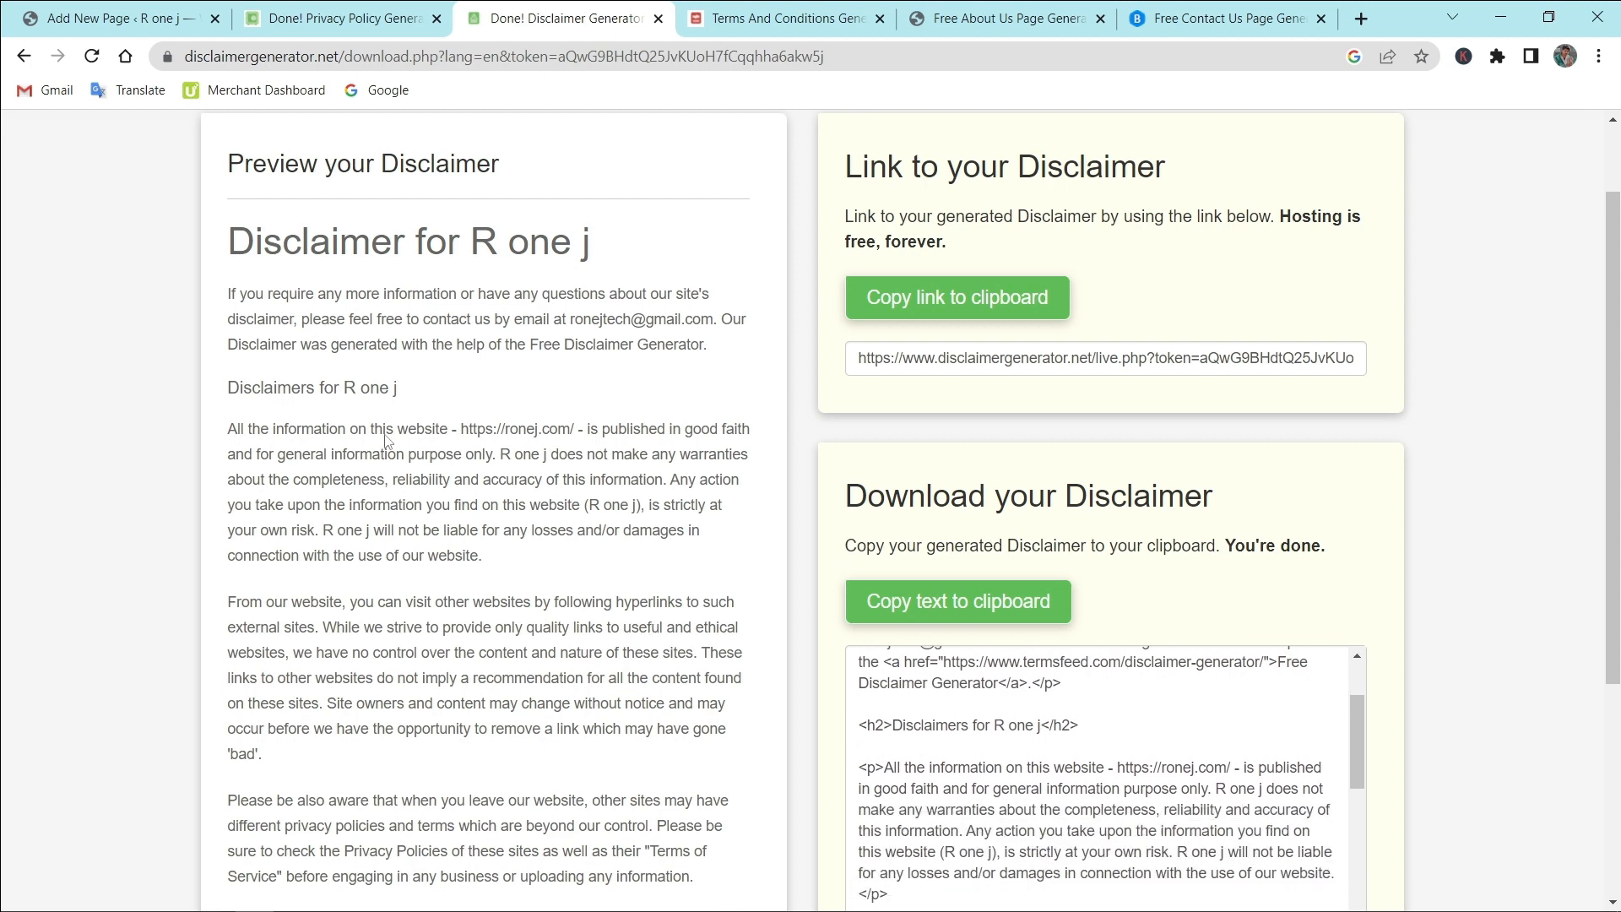
pyautogui.scroll(-3, 455, 635)
pyautogui.scroll(-4, 1006, 637)
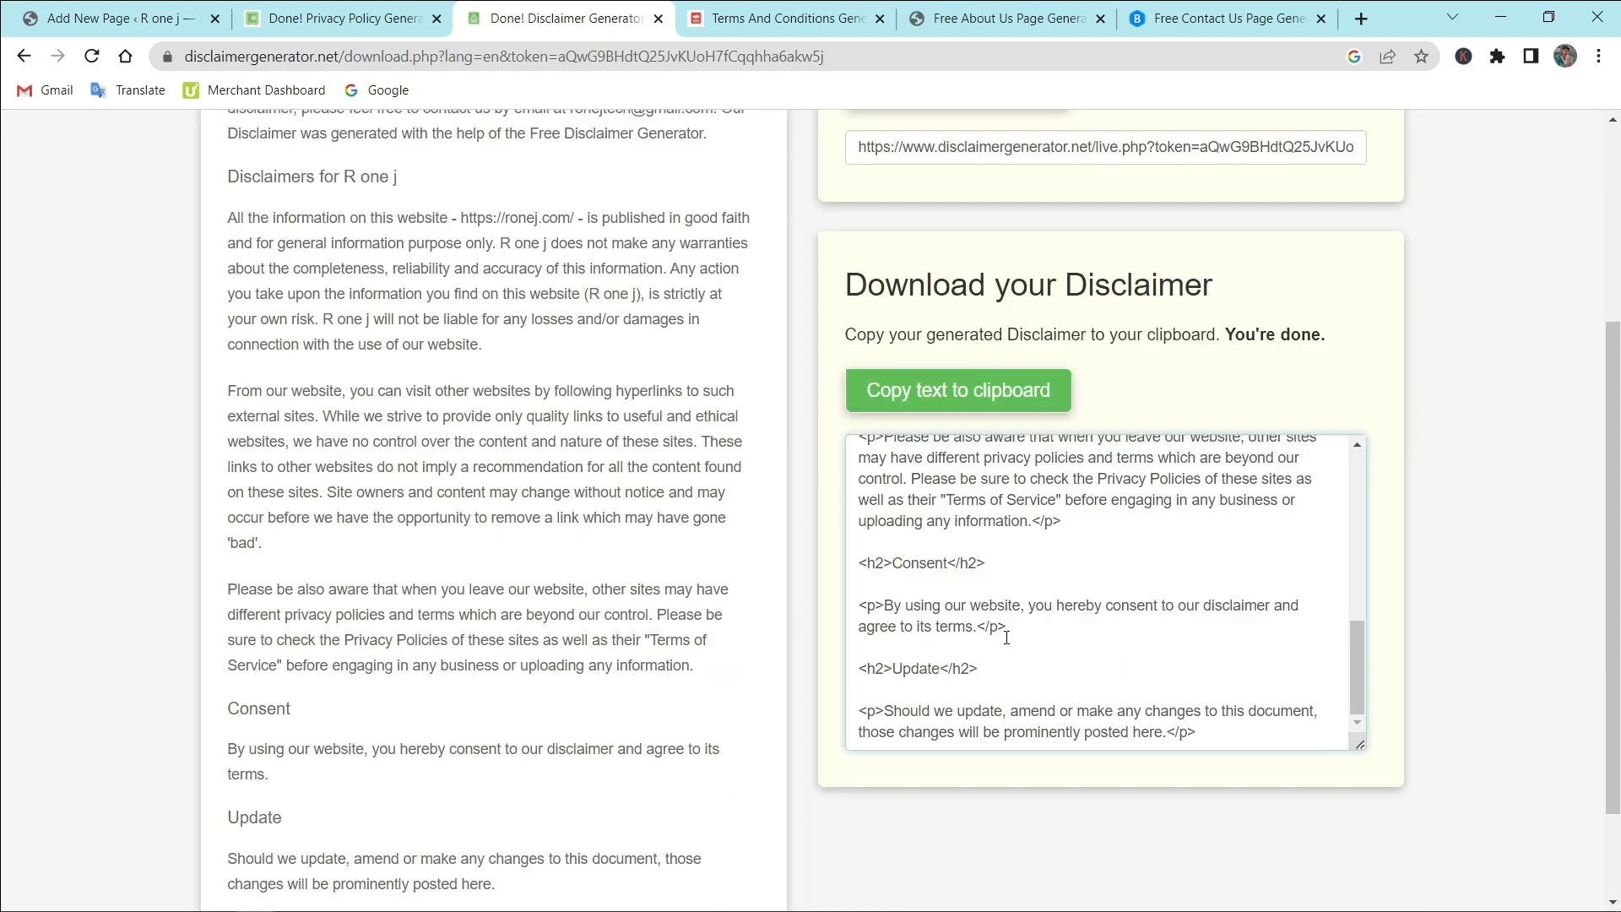
pyautogui.scroll(10, 1006, 638)
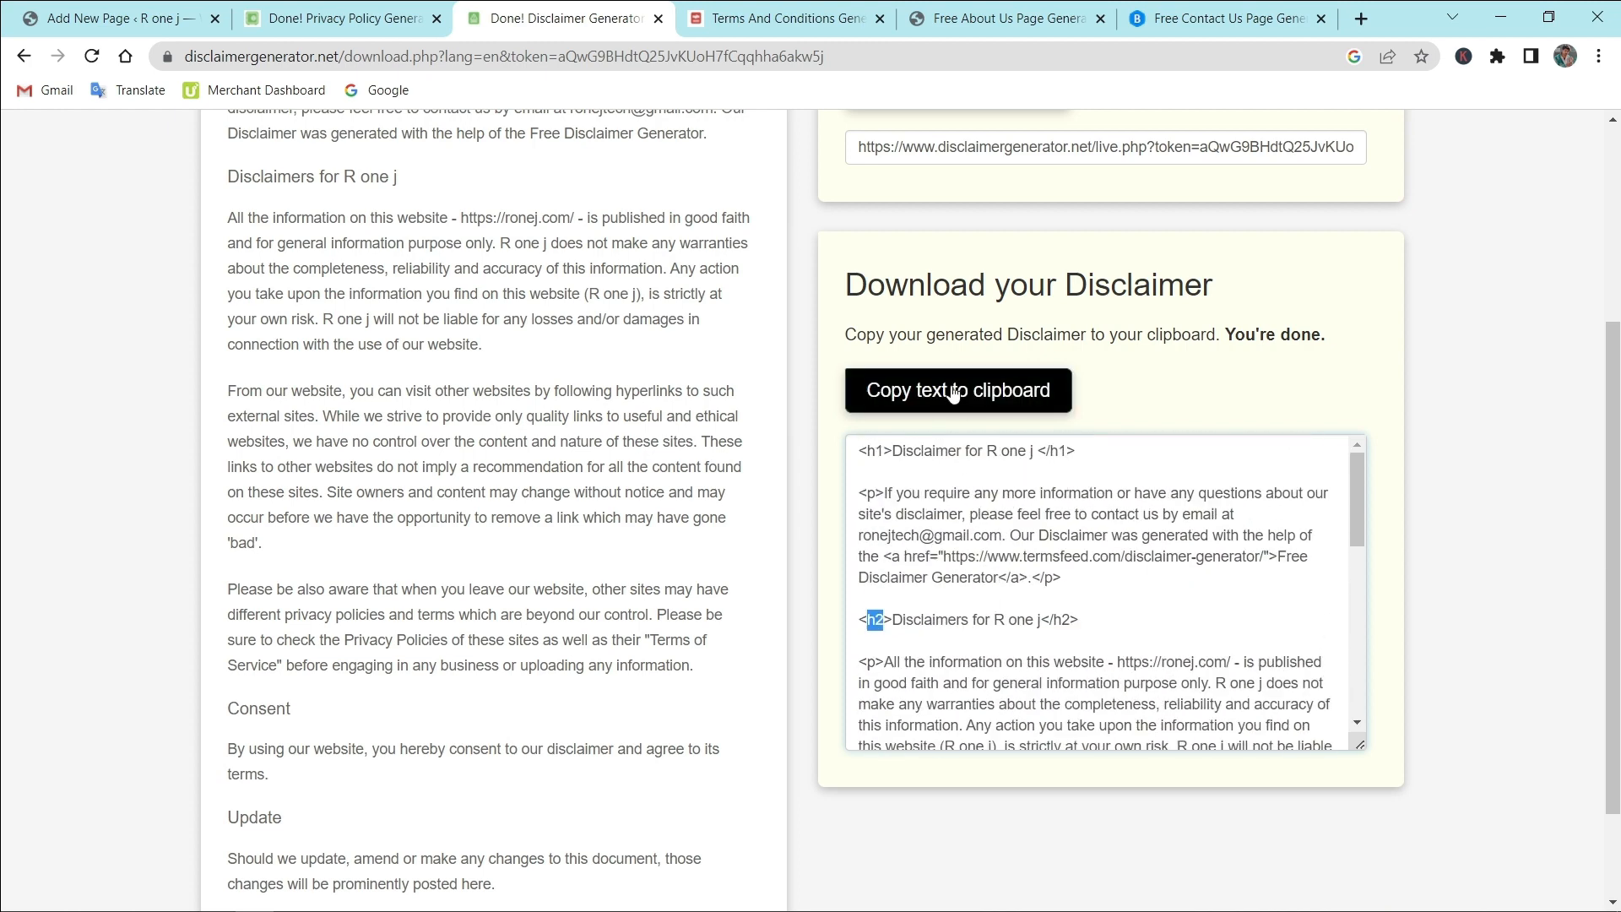
pyautogui.click(957, 390)
# Step: Paste the disclaimer HTML into the new WordPress page's body as source text and show it in the visual editor
pyautogui.hotkey('ctrl', '1')
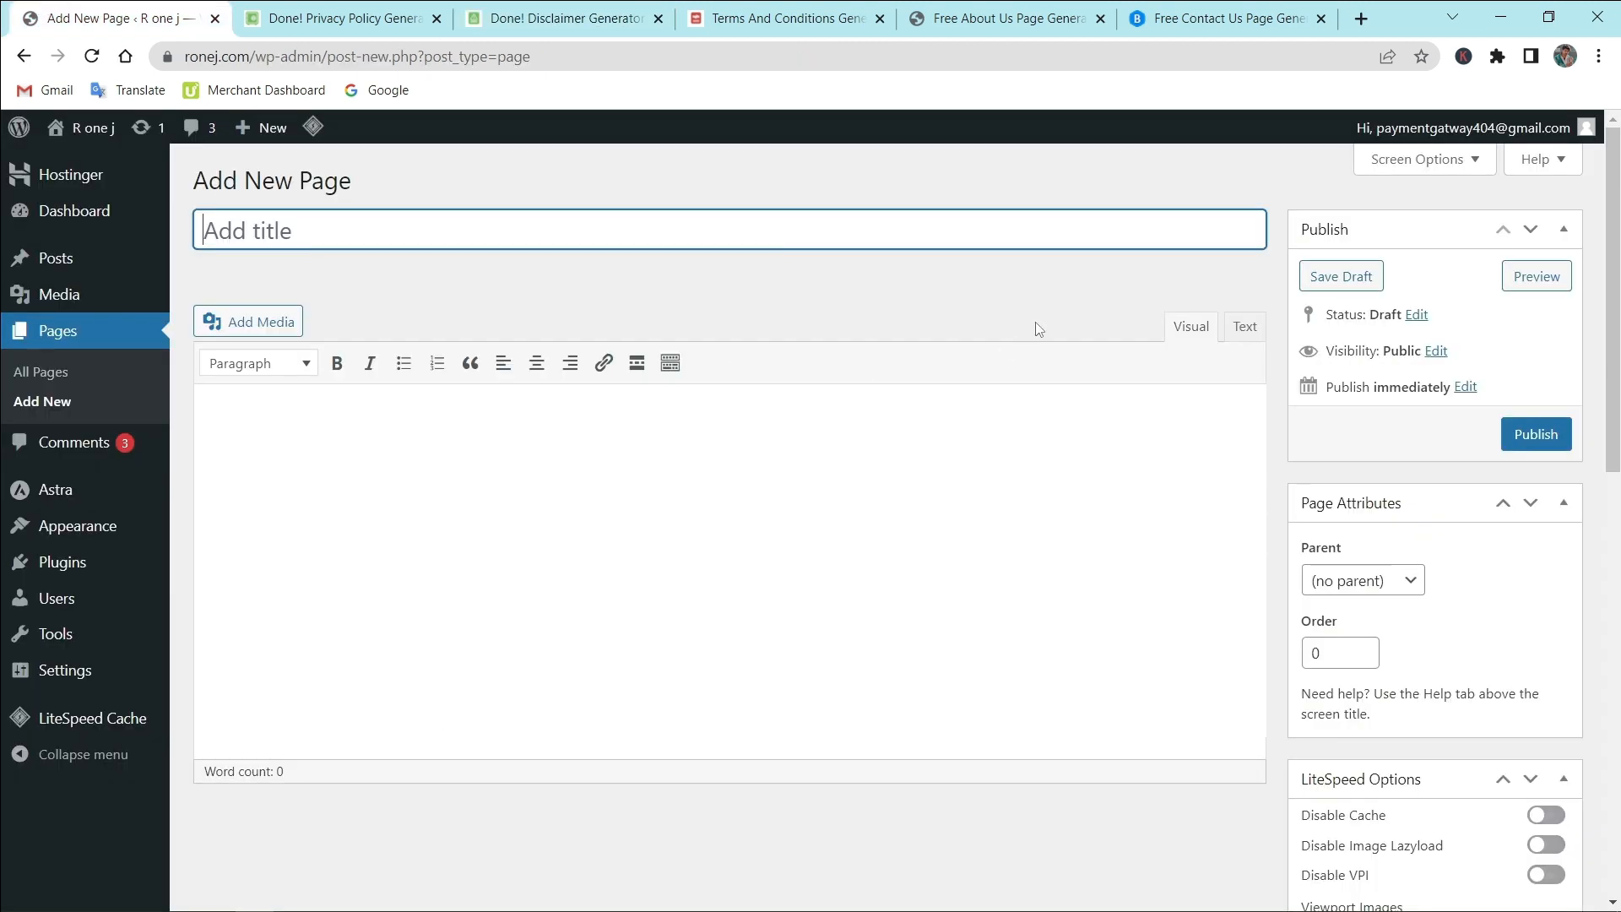
pyautogui.click(1244, 327)
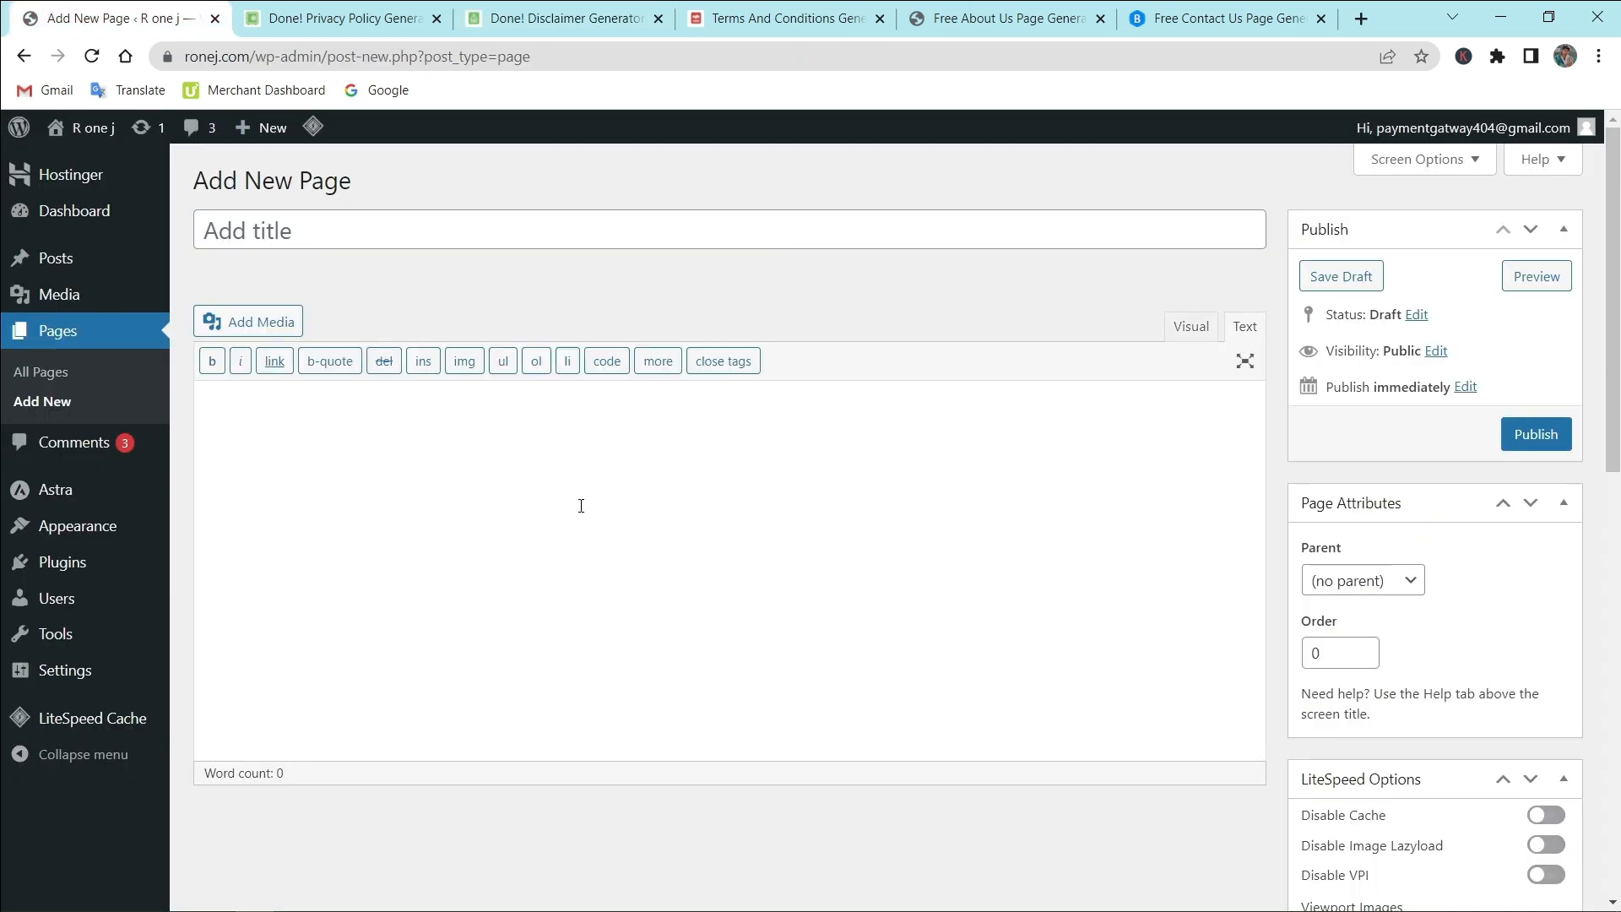
pyautogui.hotkey('ctrl', 'v')
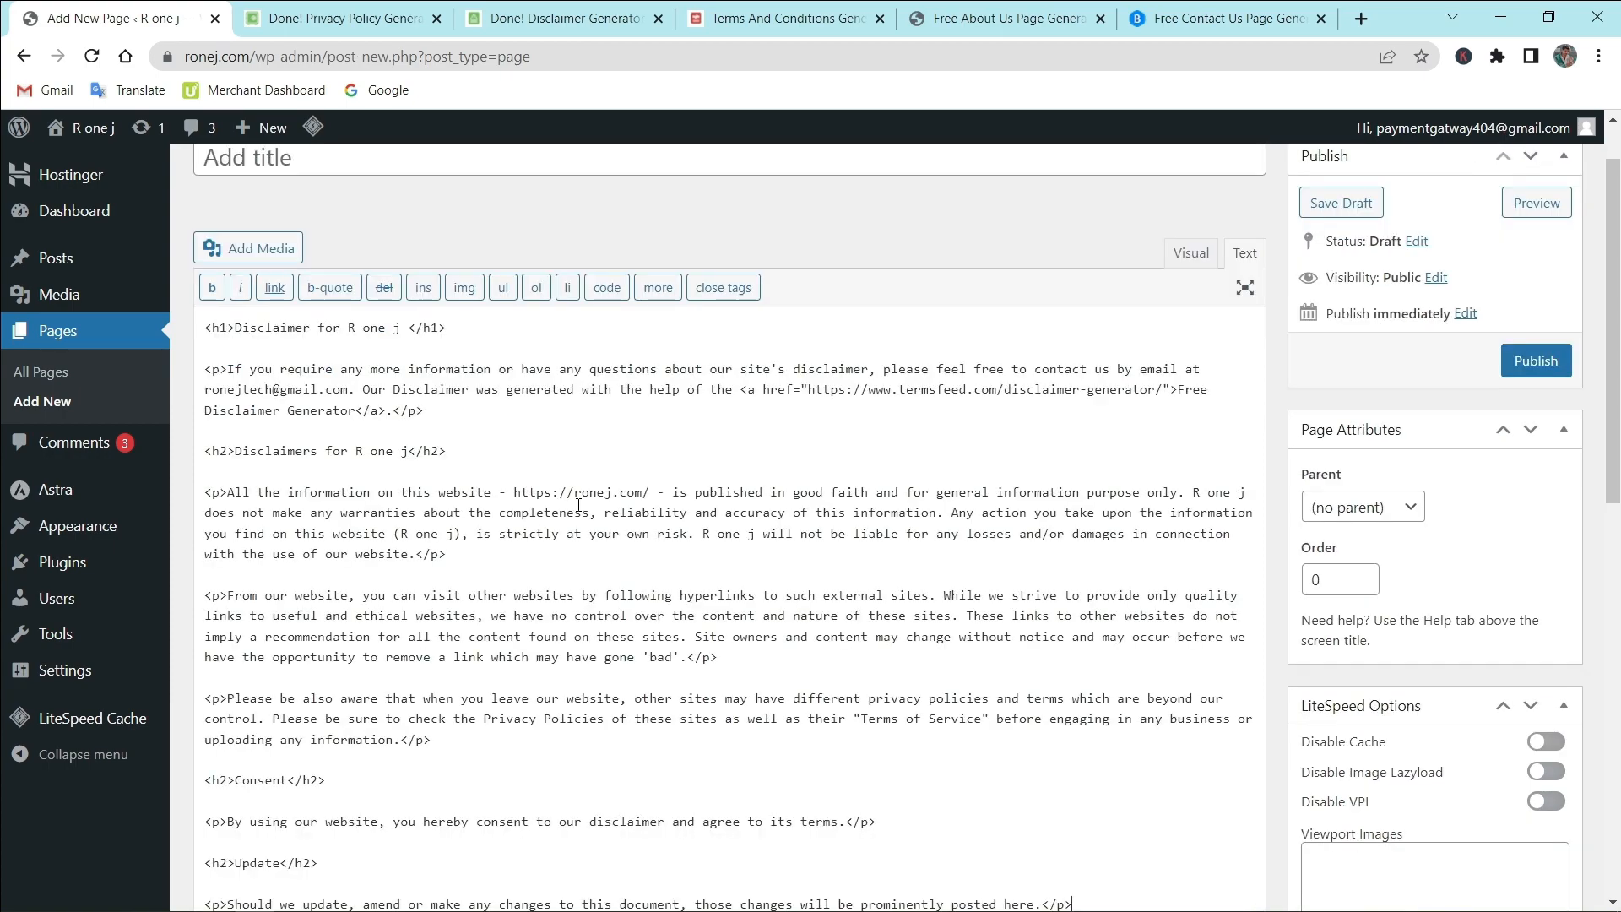
pyautogui.click(1189, 252)
pyautogui.scroll(10, 765, 515)
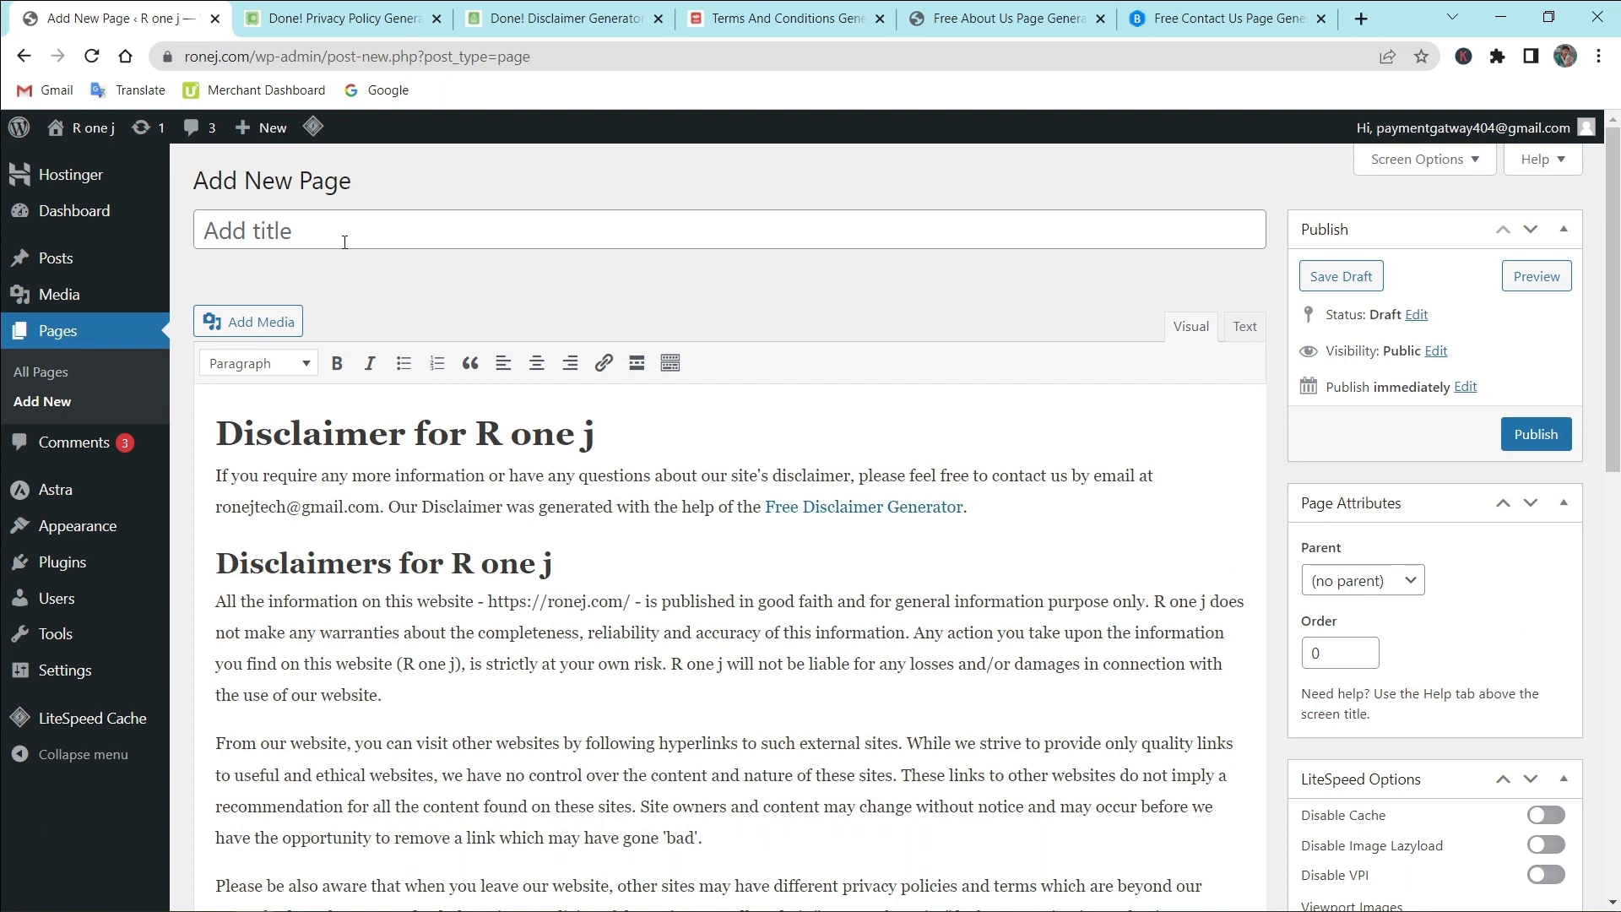
# Step: Title the page Disclaimer and delete the sentence crediting the Free Disclaimer Generator from the first paragraph
pyautogui.click(411, 434)
pyautogui.moveTo(406, 434); pyautogui.dragTo(217, 443)
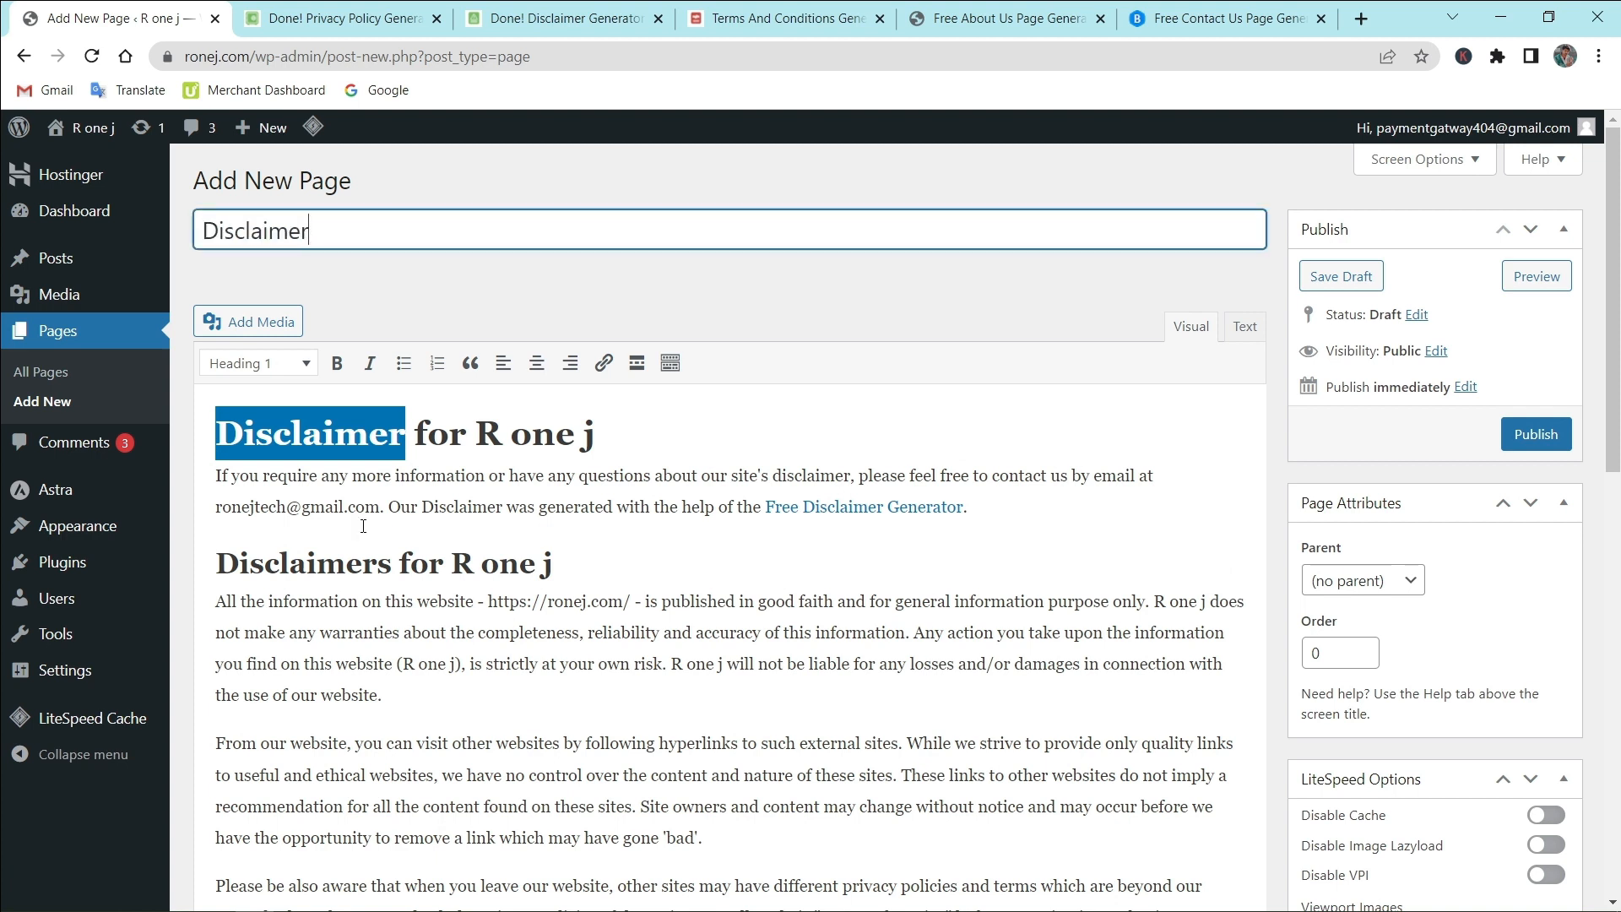
pyautogui.moveTo(390, 508); pyautogui.dragTo(1006, 508)
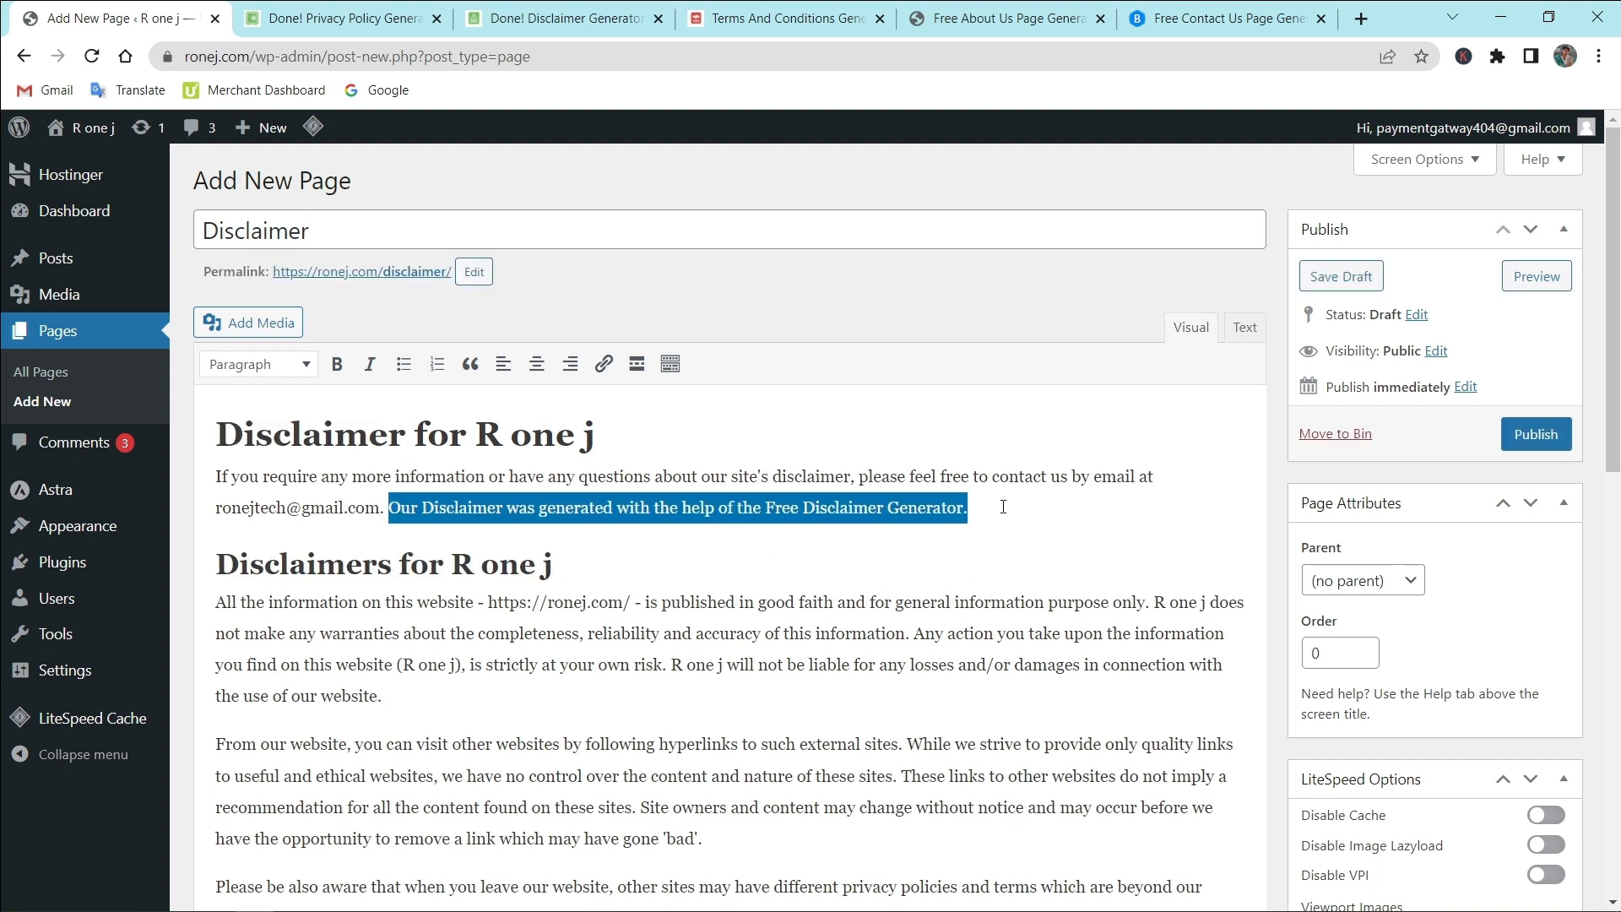
pyautogui.press('BackSpace')
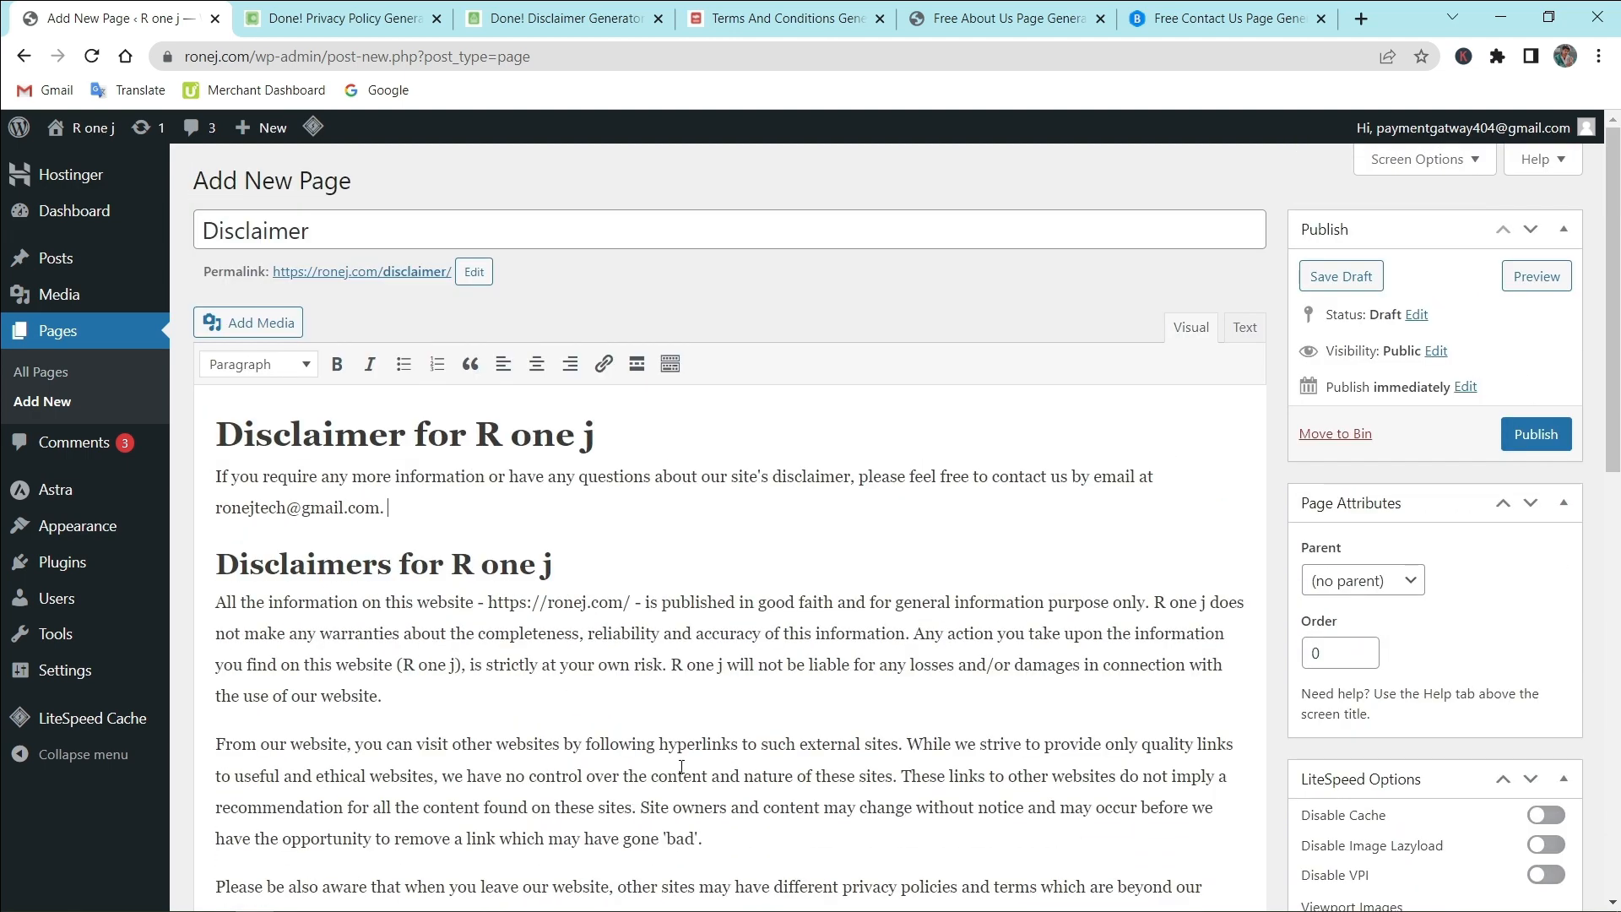
# Step: Check the remaining disclaimer text and publish the Disclaimer page
pyautogui.scroll(-3, 682, 767)
pyautogui.scroll(3, 681, 767)
pyautogui.click(1559, 452)
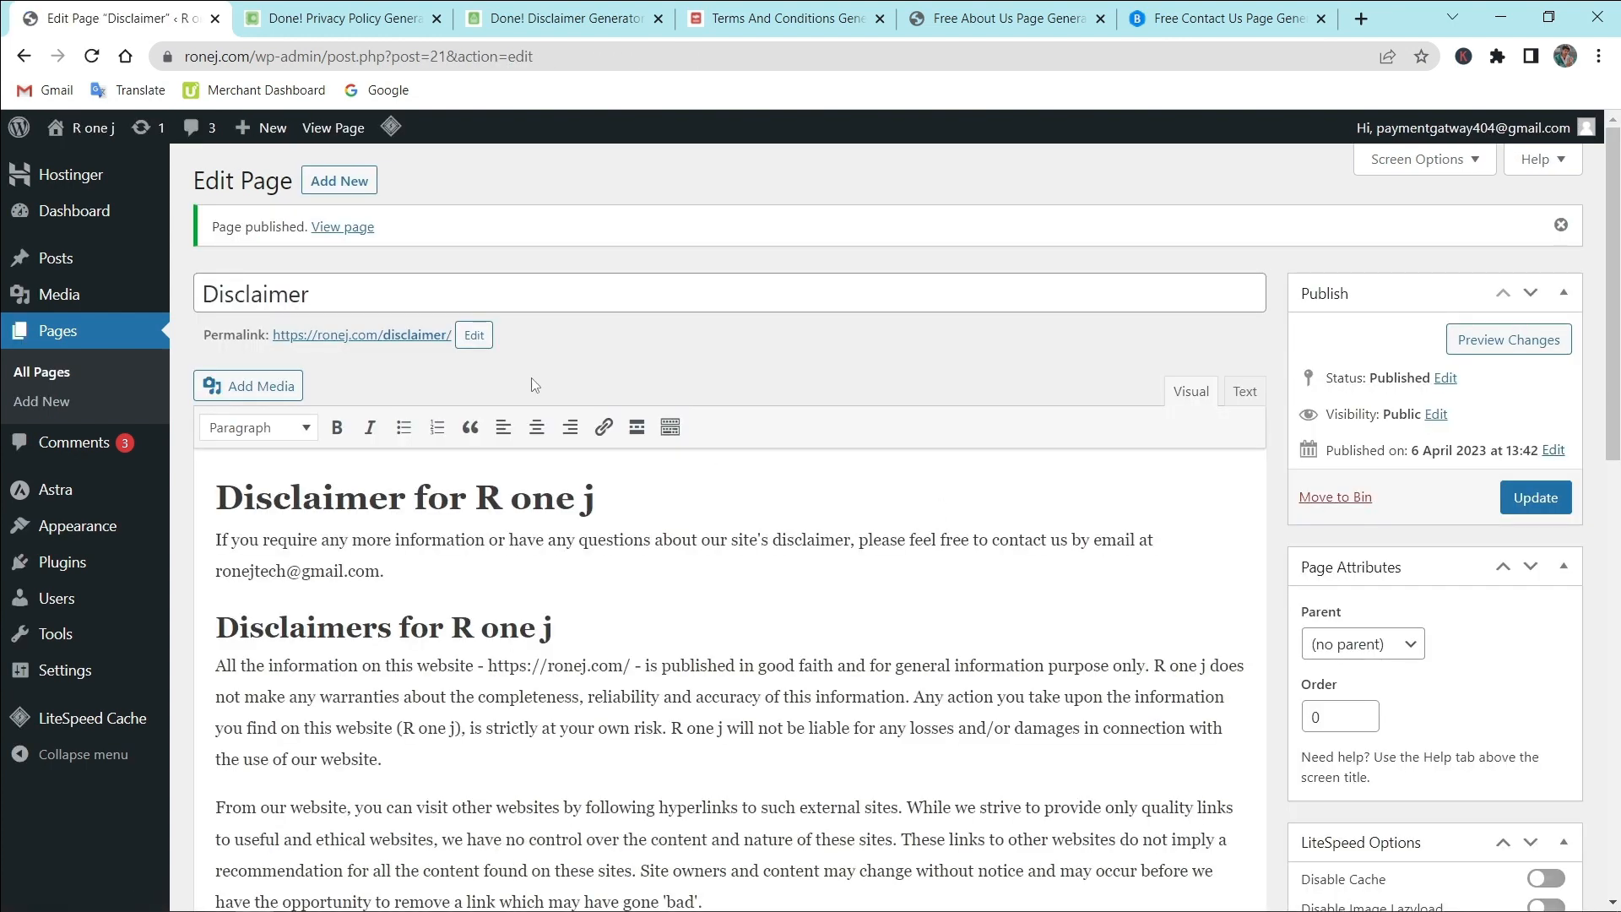
# Step: Look through the open generator tabs up to Terms and Conditions, and start another new WordPress page
pyautogui.click(342, 13)
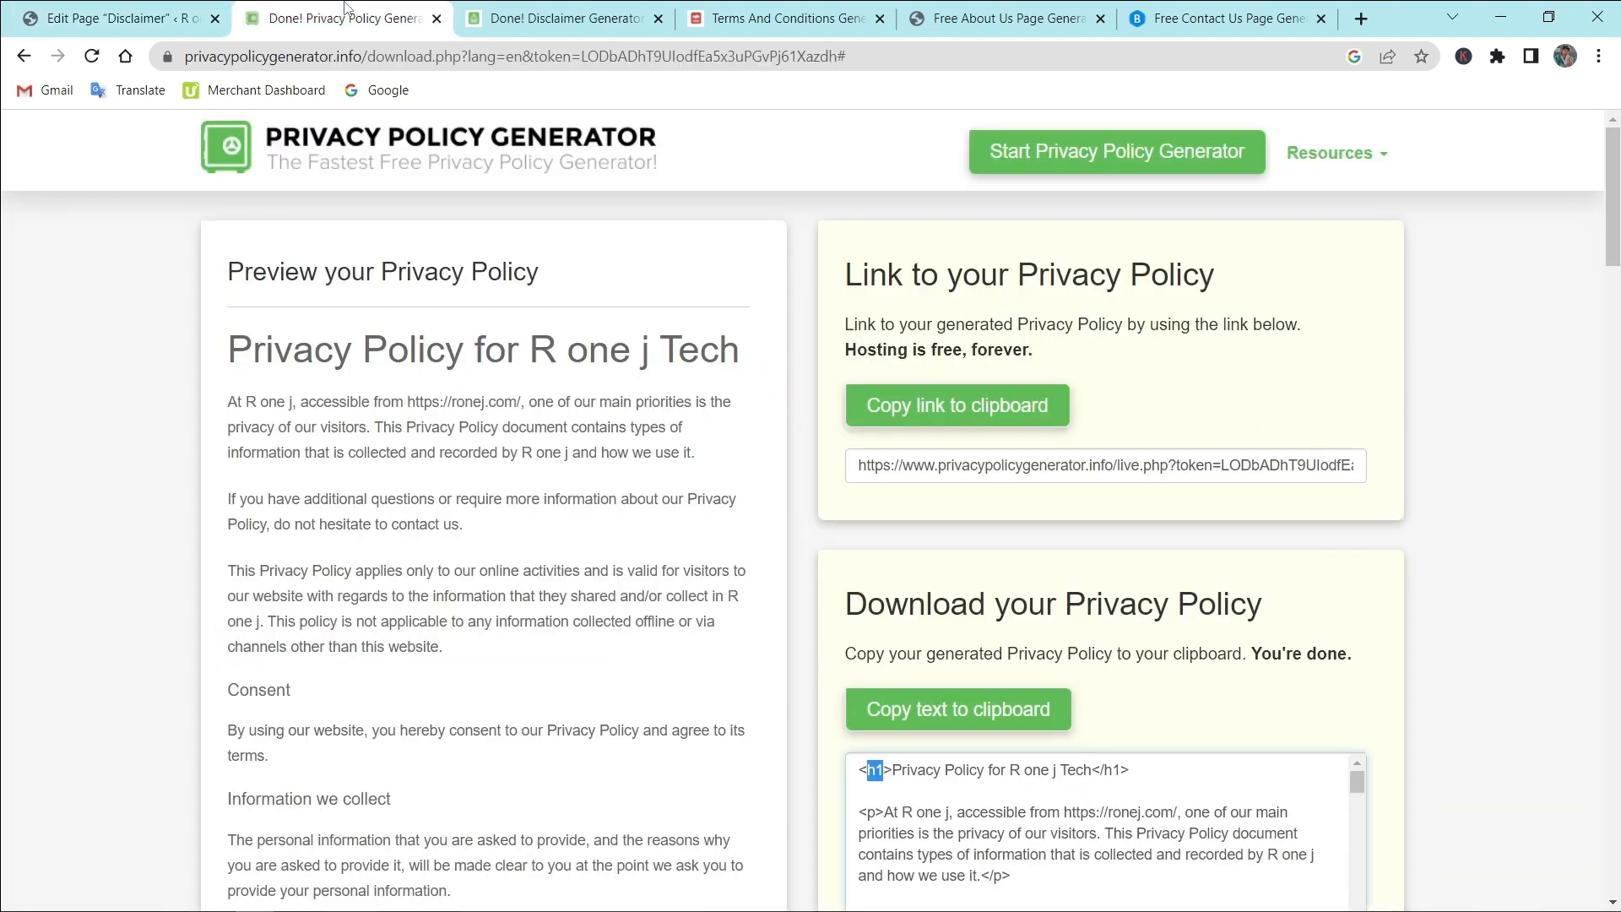
pyautogui.click(537, 10)
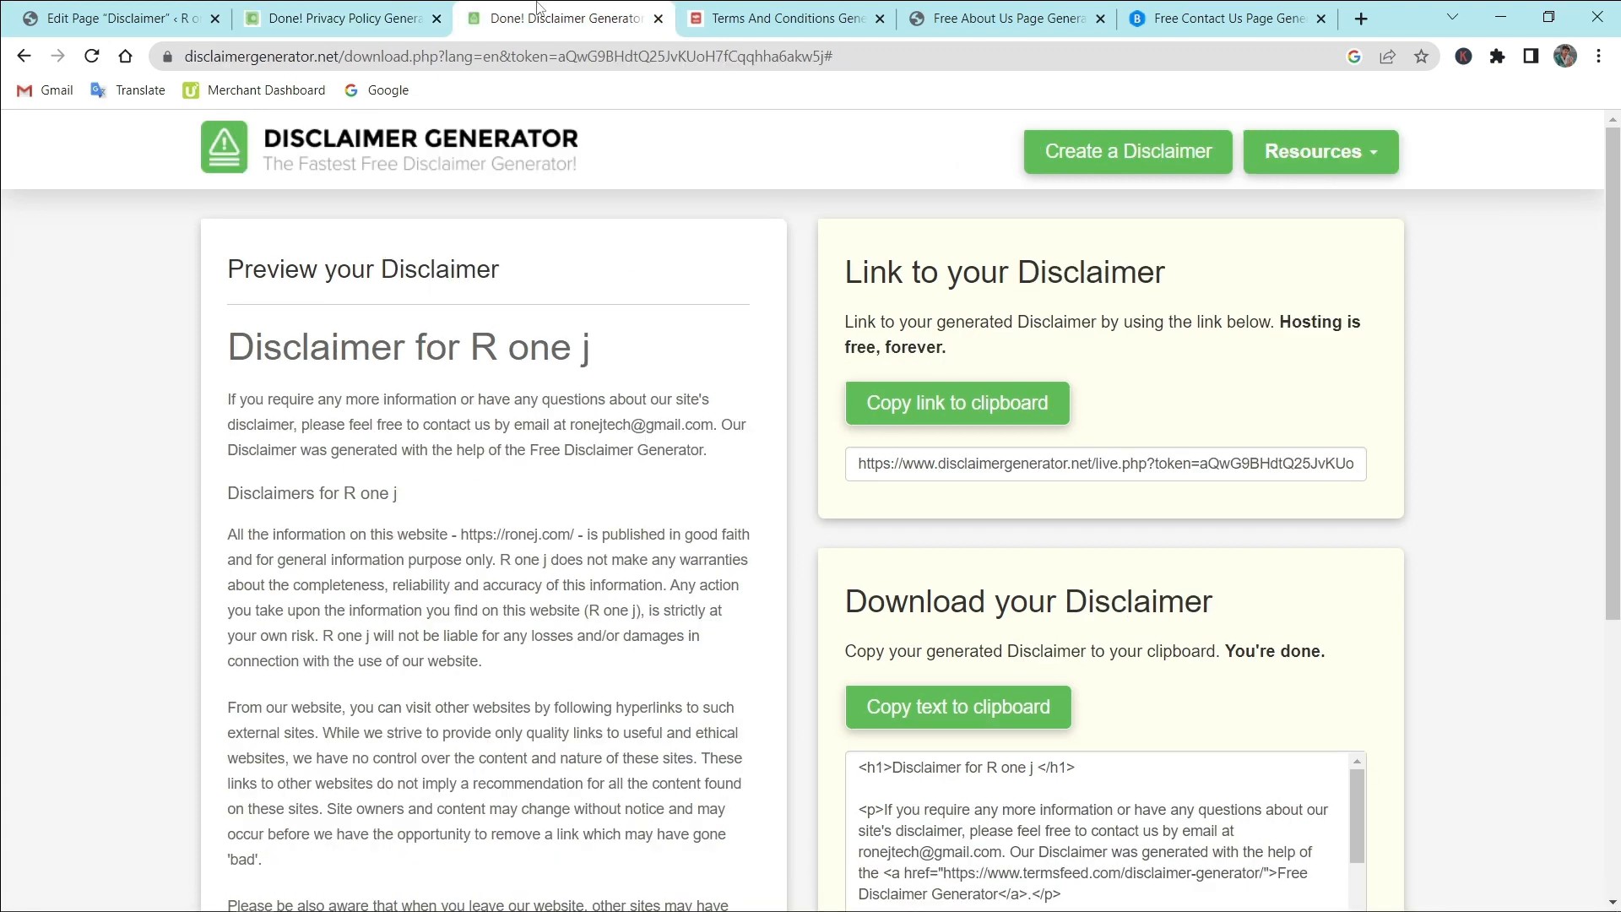
pyautogui.click(800, 12)
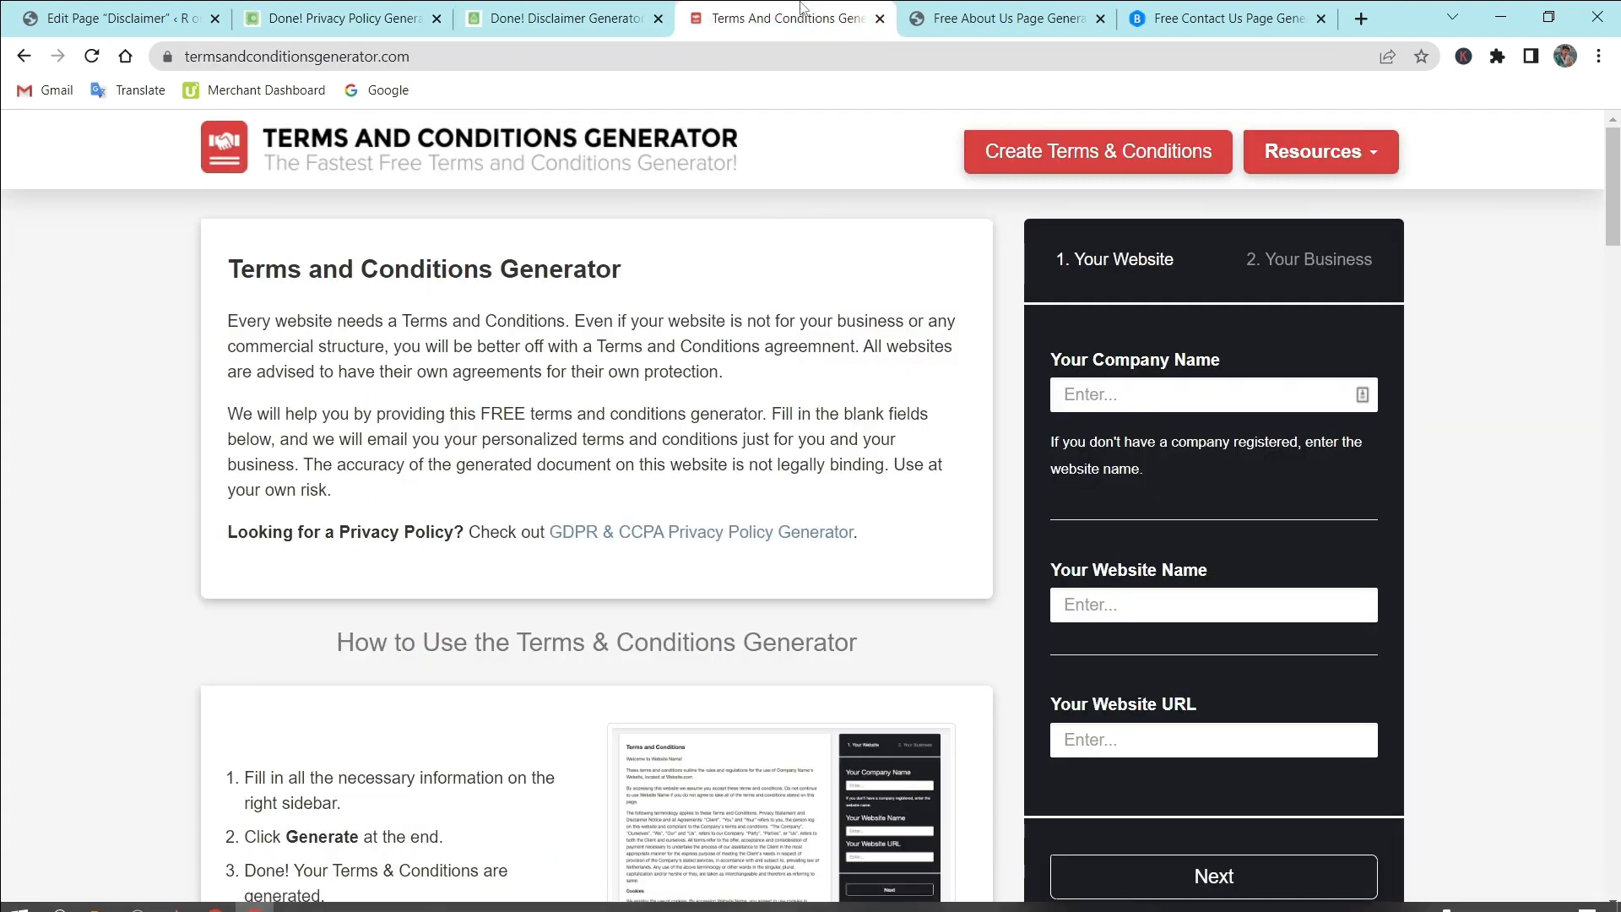
pyautogui.click(30, 17)
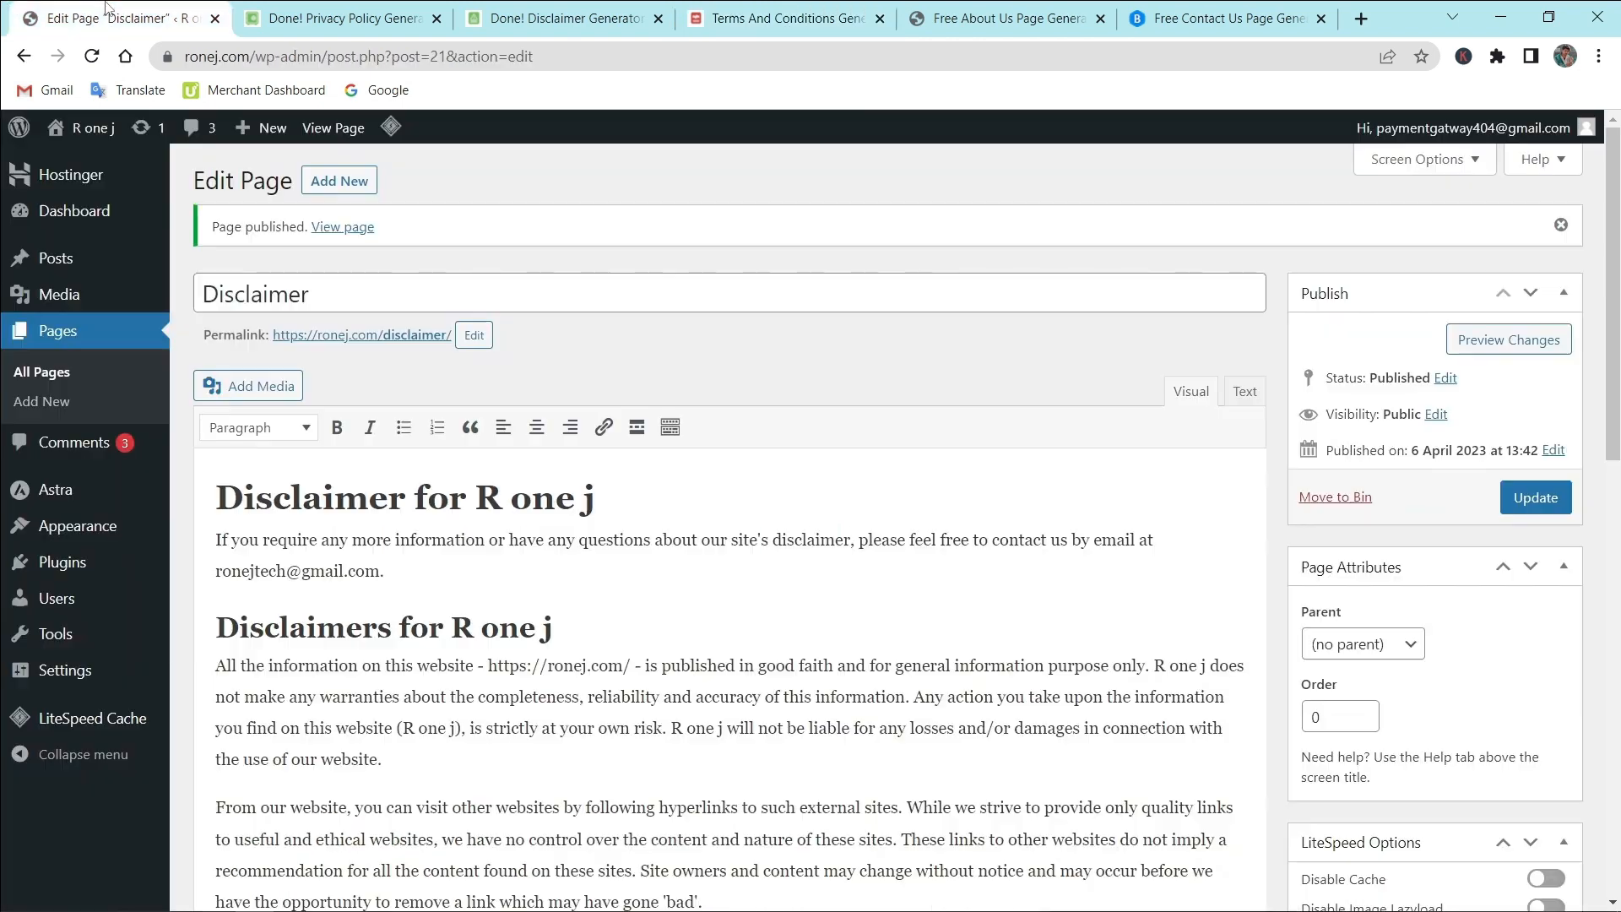
pyautogui.click(348, 181)
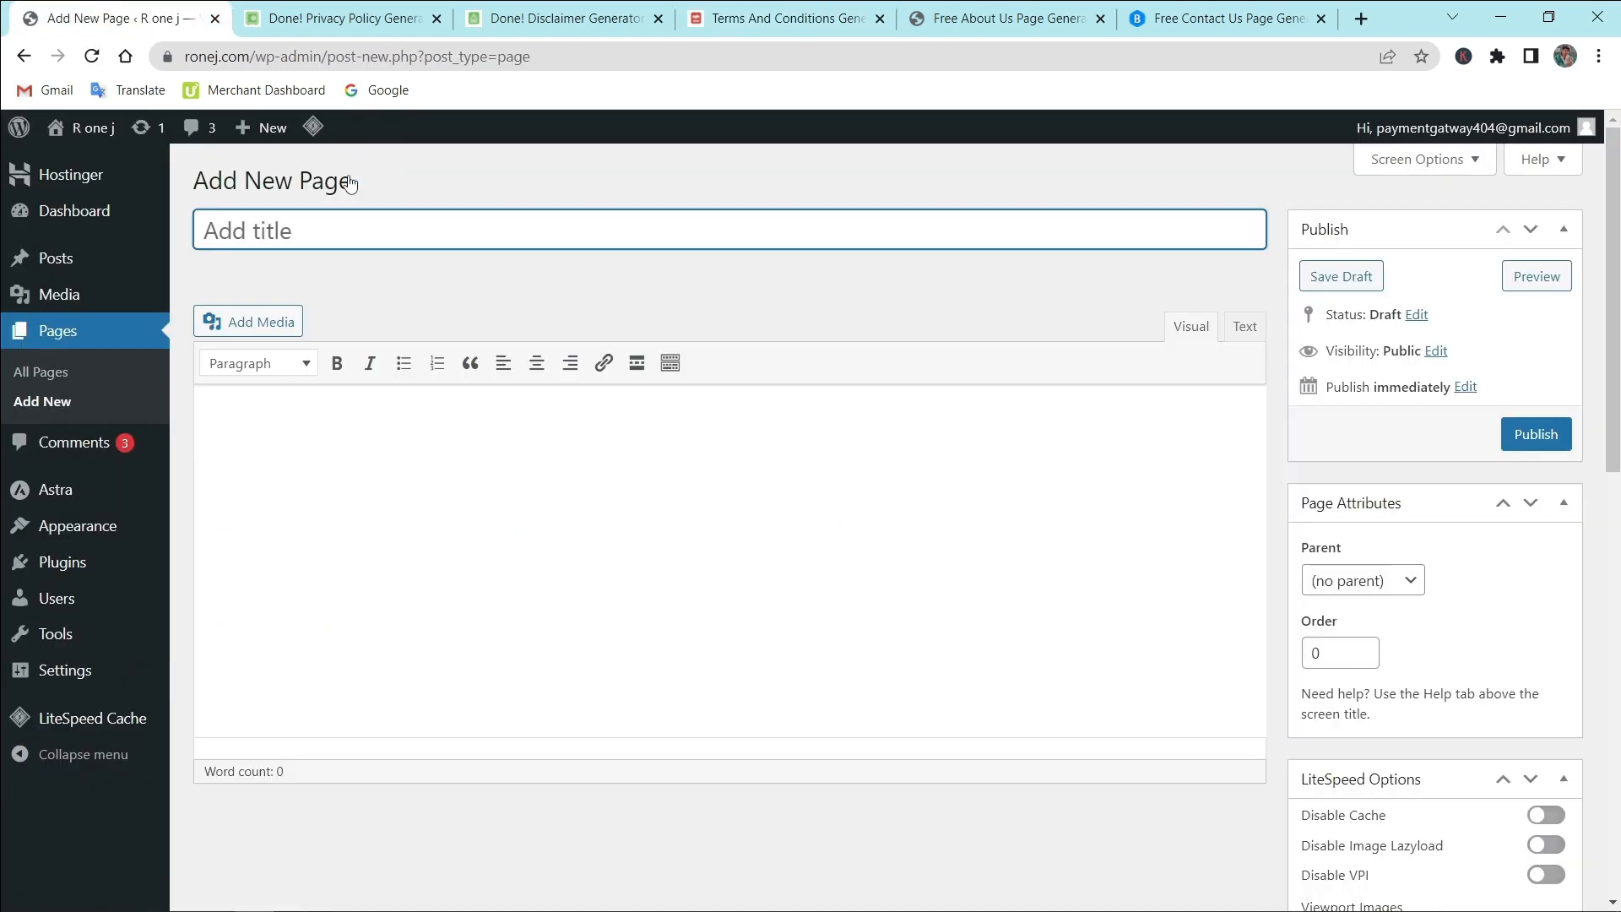
# Step: Copy "Terms and Conditions" from the generator's heading and paste it as the new WordPress page's title
pyautogui.click(1005, 17)
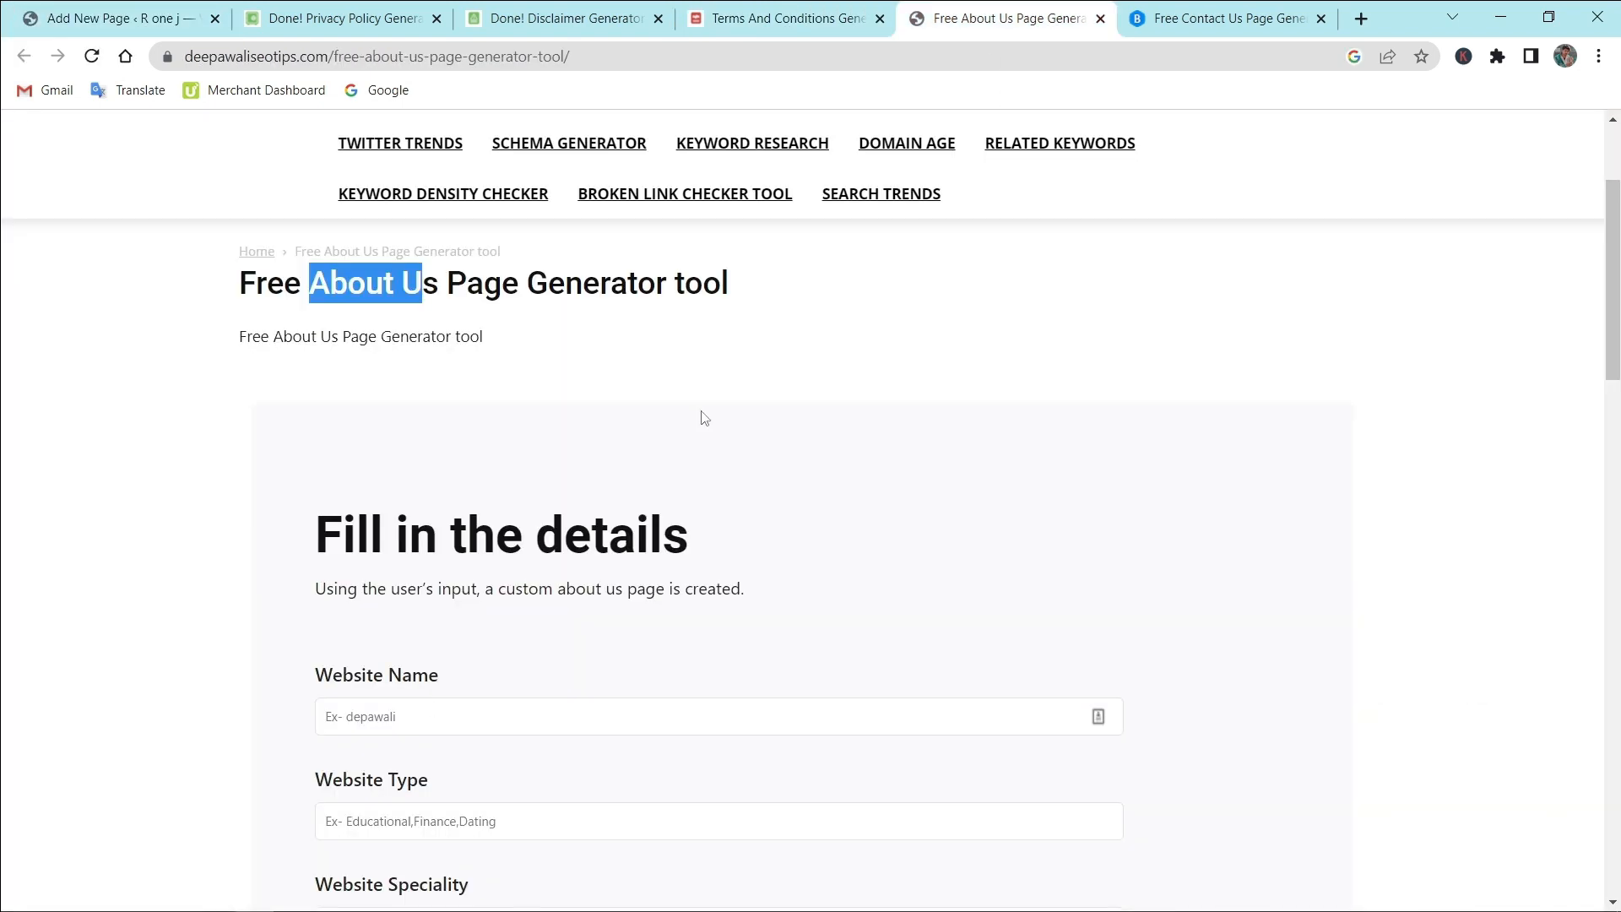
pyautogui.click(818, 11)
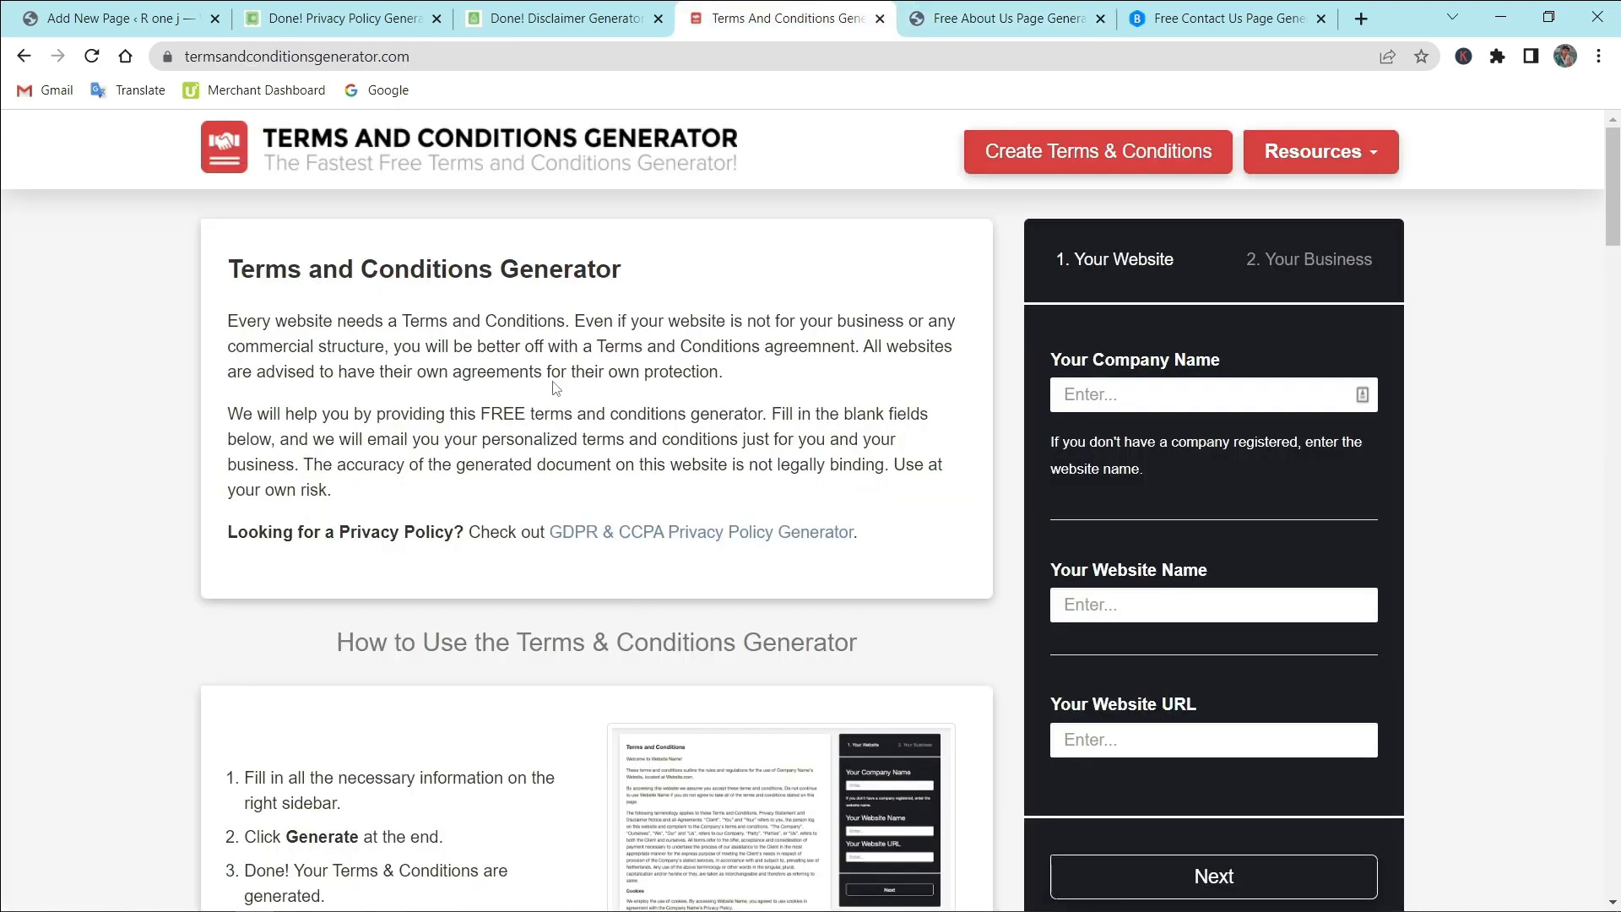
pyautogui.moveTo(510, 279); pyautogui.dragTo(233, 256)
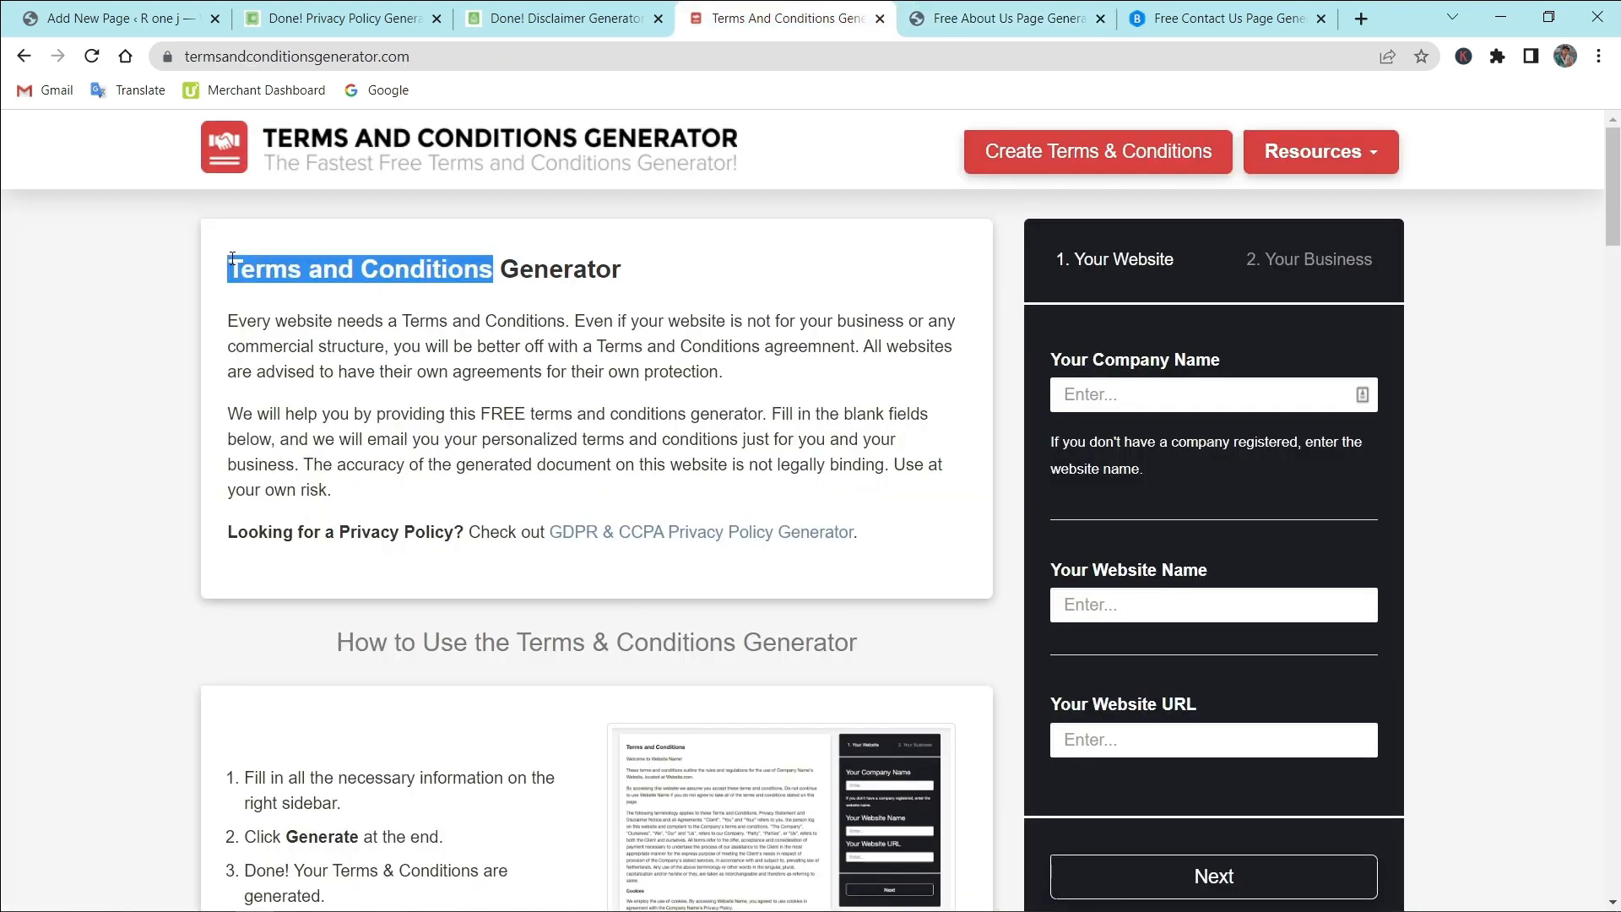
pyautogui.click(119, 18)
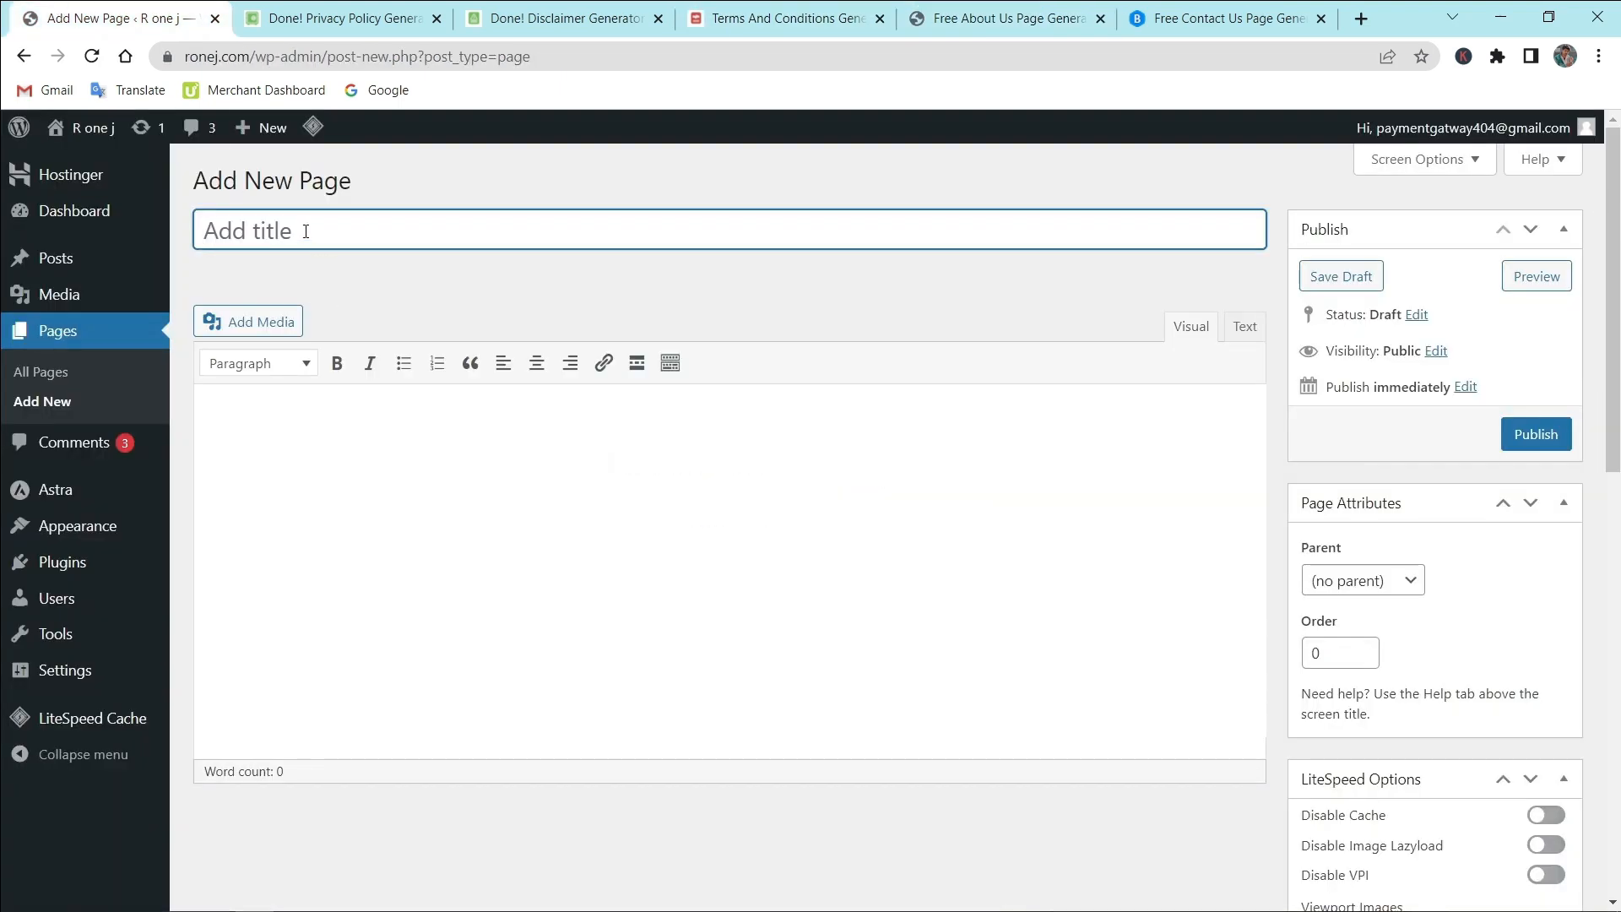
pyautogui.hotkey('ctrl', 'v')
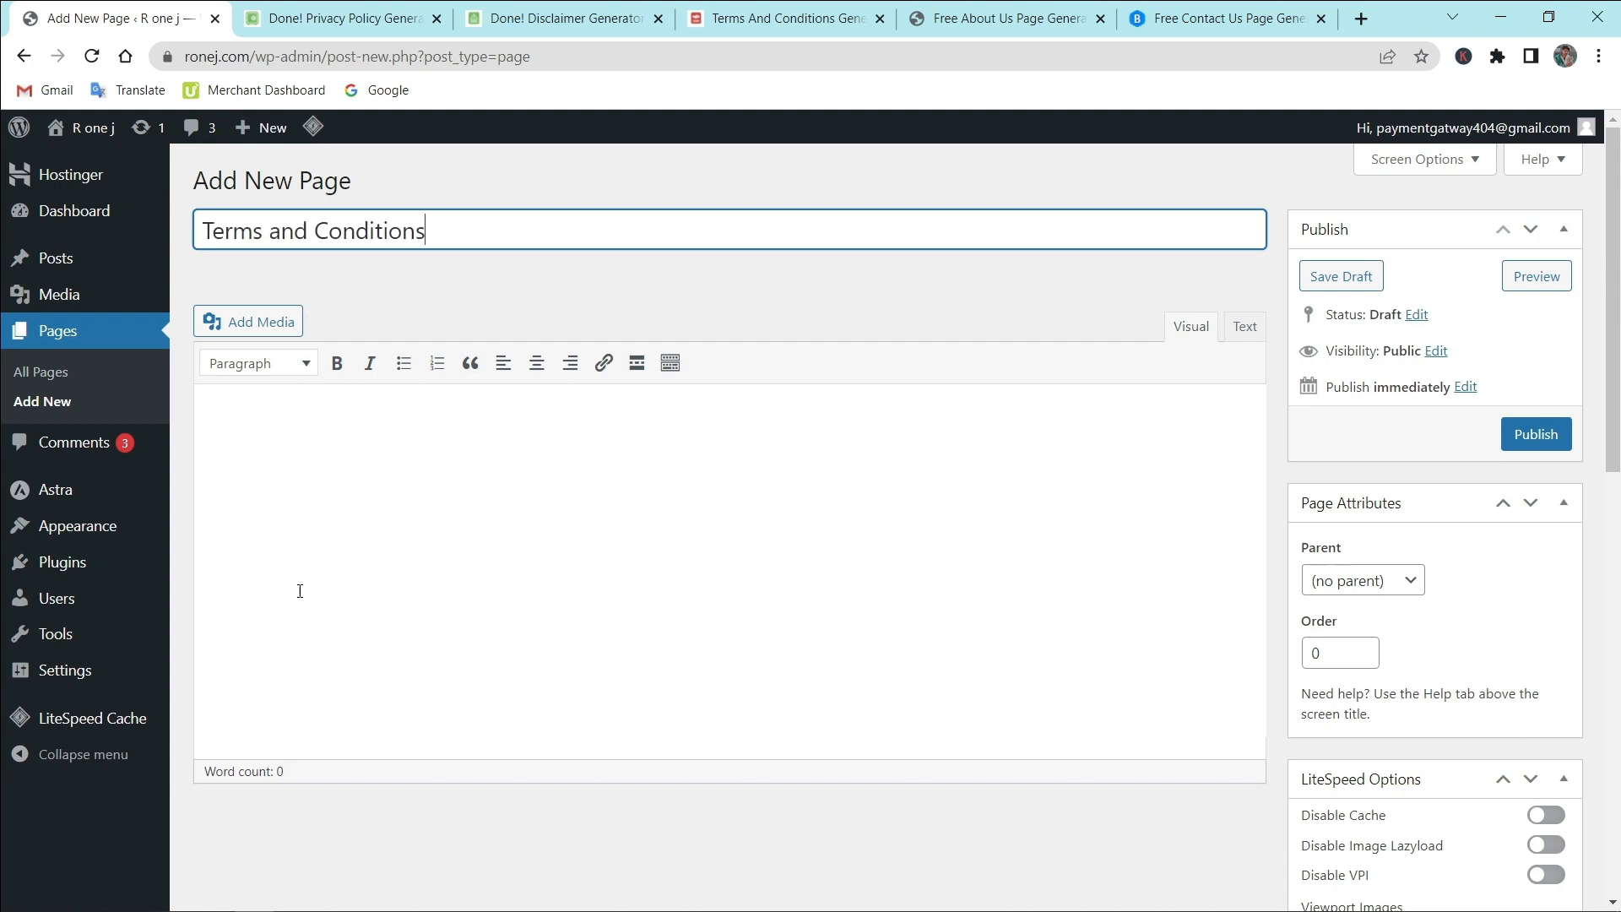
# Step: In the Terms and Conditions Generator, set both the company name and the website name to R one j
pyautogui.click(1004, 18)
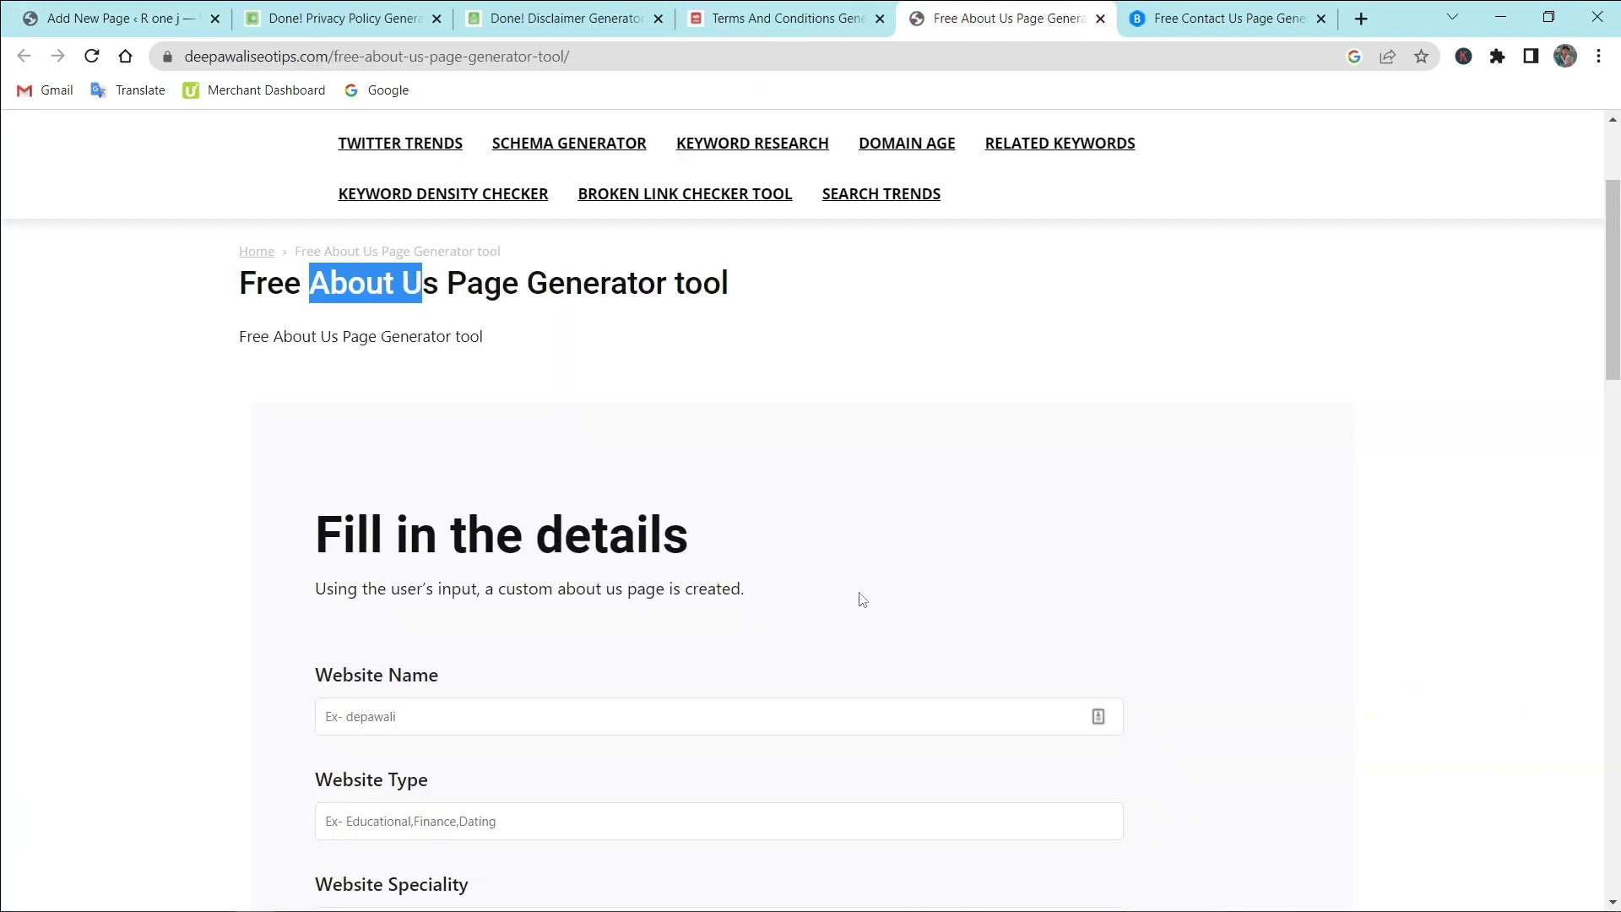
pyautogui.click(833, 9)
pyautogui.click(1207, 395)
pyautogui.click(1209, 485)
pyautogui.click(1178, 605)
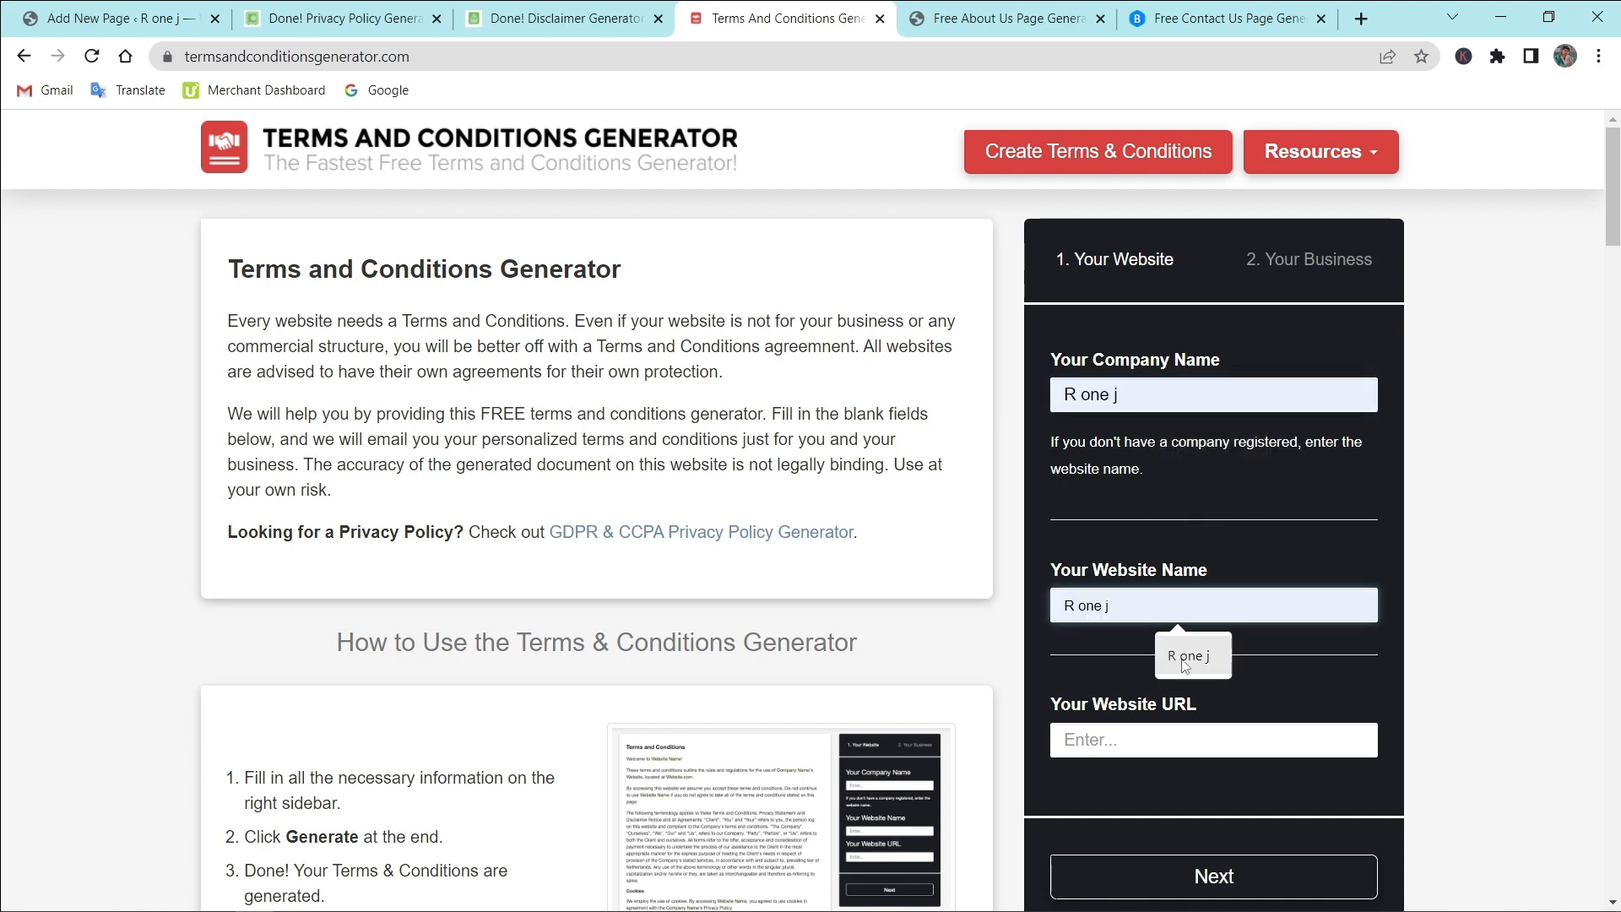
pyautogui.click(1186, 659)
# Step: Enter the R one j site's URL in the Terms and Conditions Generator and continue to the business details
pyautogui.scroll(-2, 1185, 658)
pyautogui.click(1182, 529)
pyautogui.click(1178, 581)
pyautogui.click(1214, 667)
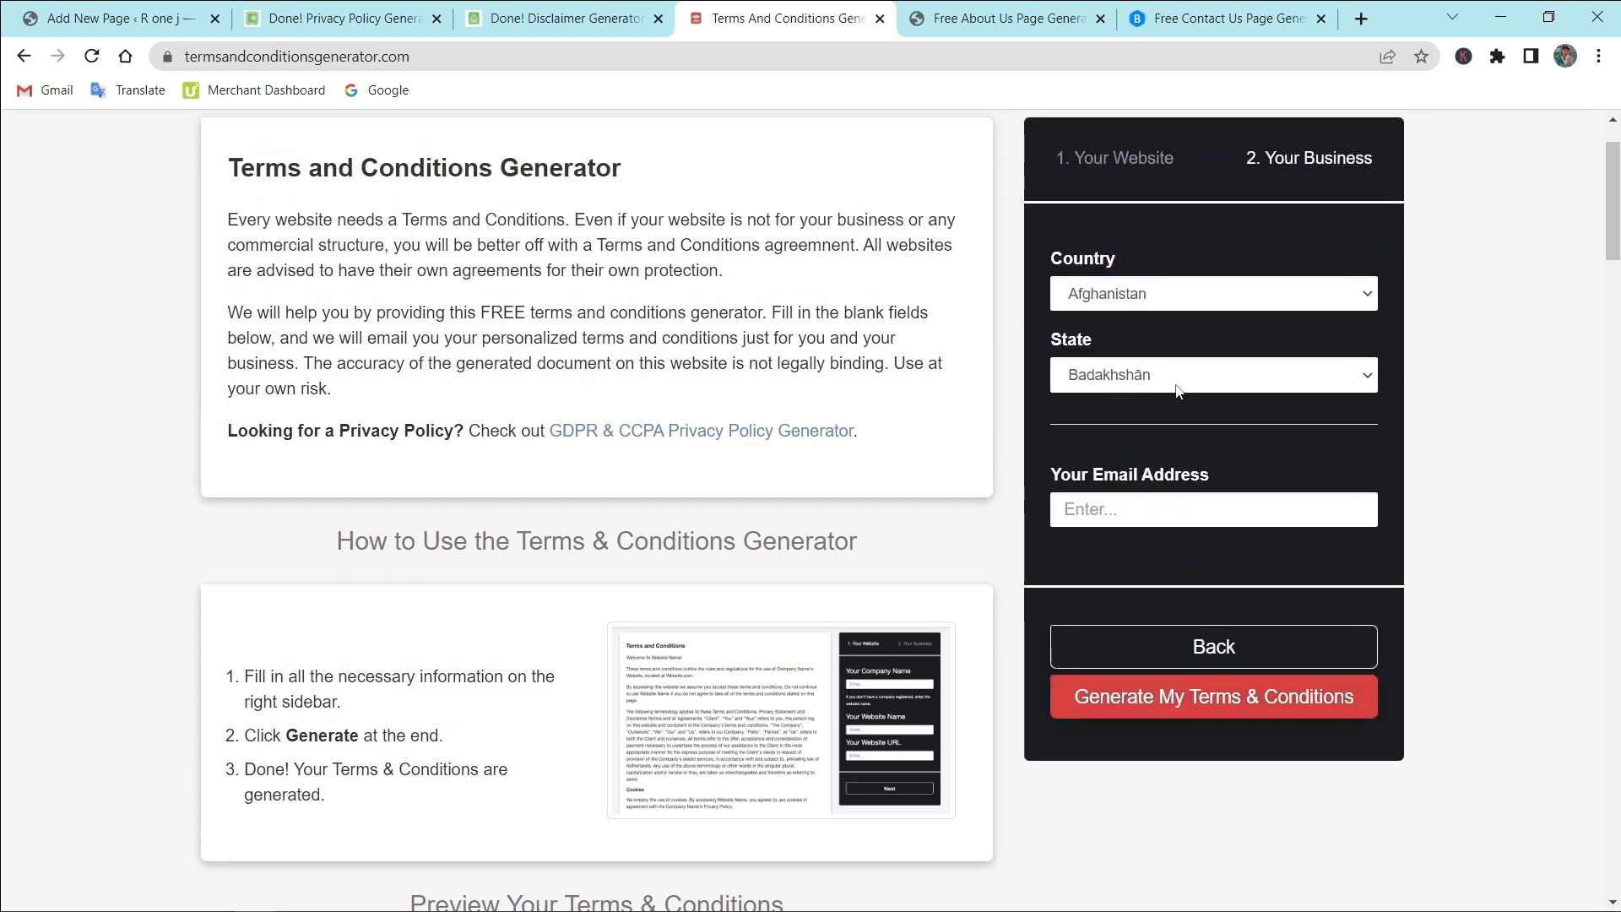
# Step: In the Terms and Conditions Generator's business details, set the country to India and the state to Bihar
pyautogui.click(1158, 306)
pyautogui.write('india')
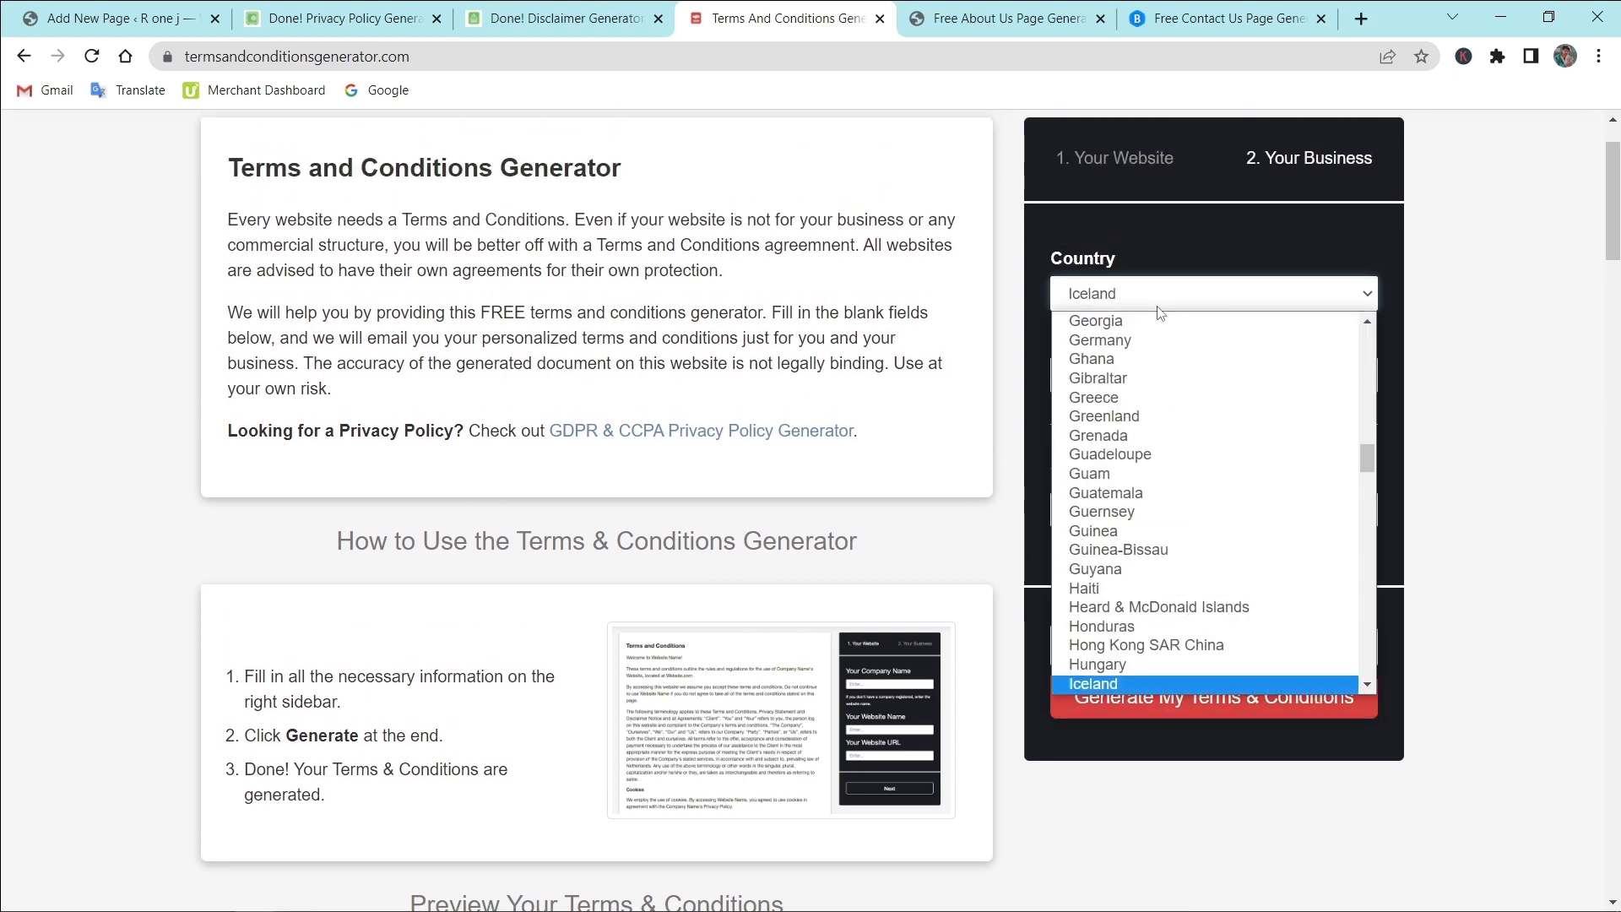
pyautogui.click(1108, 299)
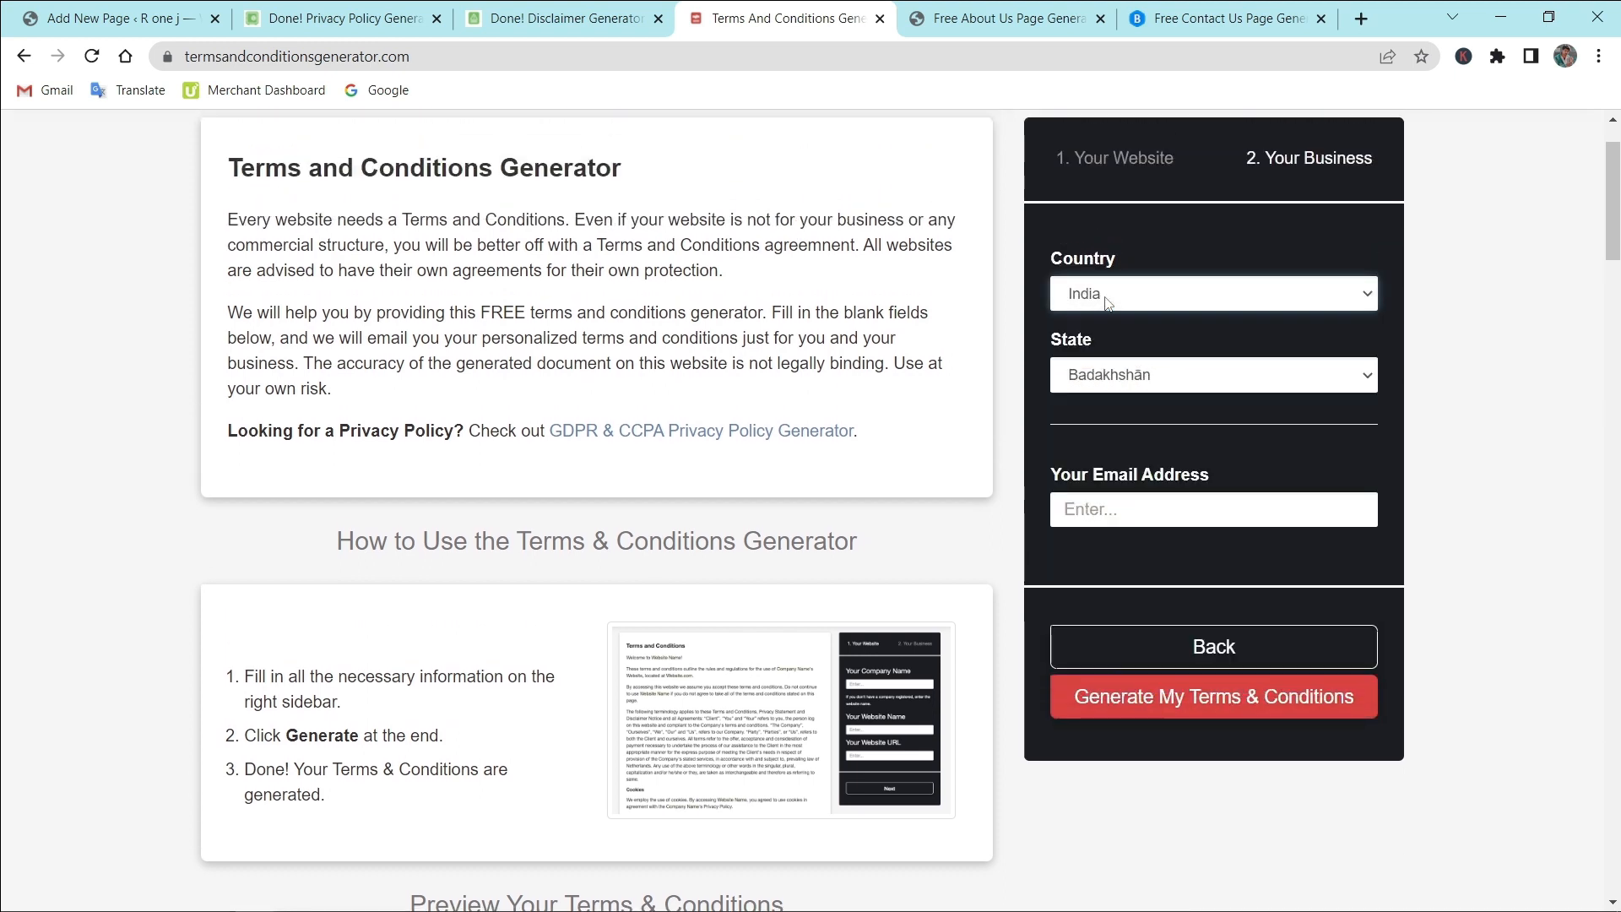
pyautogui.click(1113, 383)
pyautogui.click(1123, 447)
pyautogui.click(1132, 372)
pyautogui.click(1128, 458)
# Step: Fill in the contact e-mail address and generate the Terms and Conditions
pyautogui.click(1124, 509)
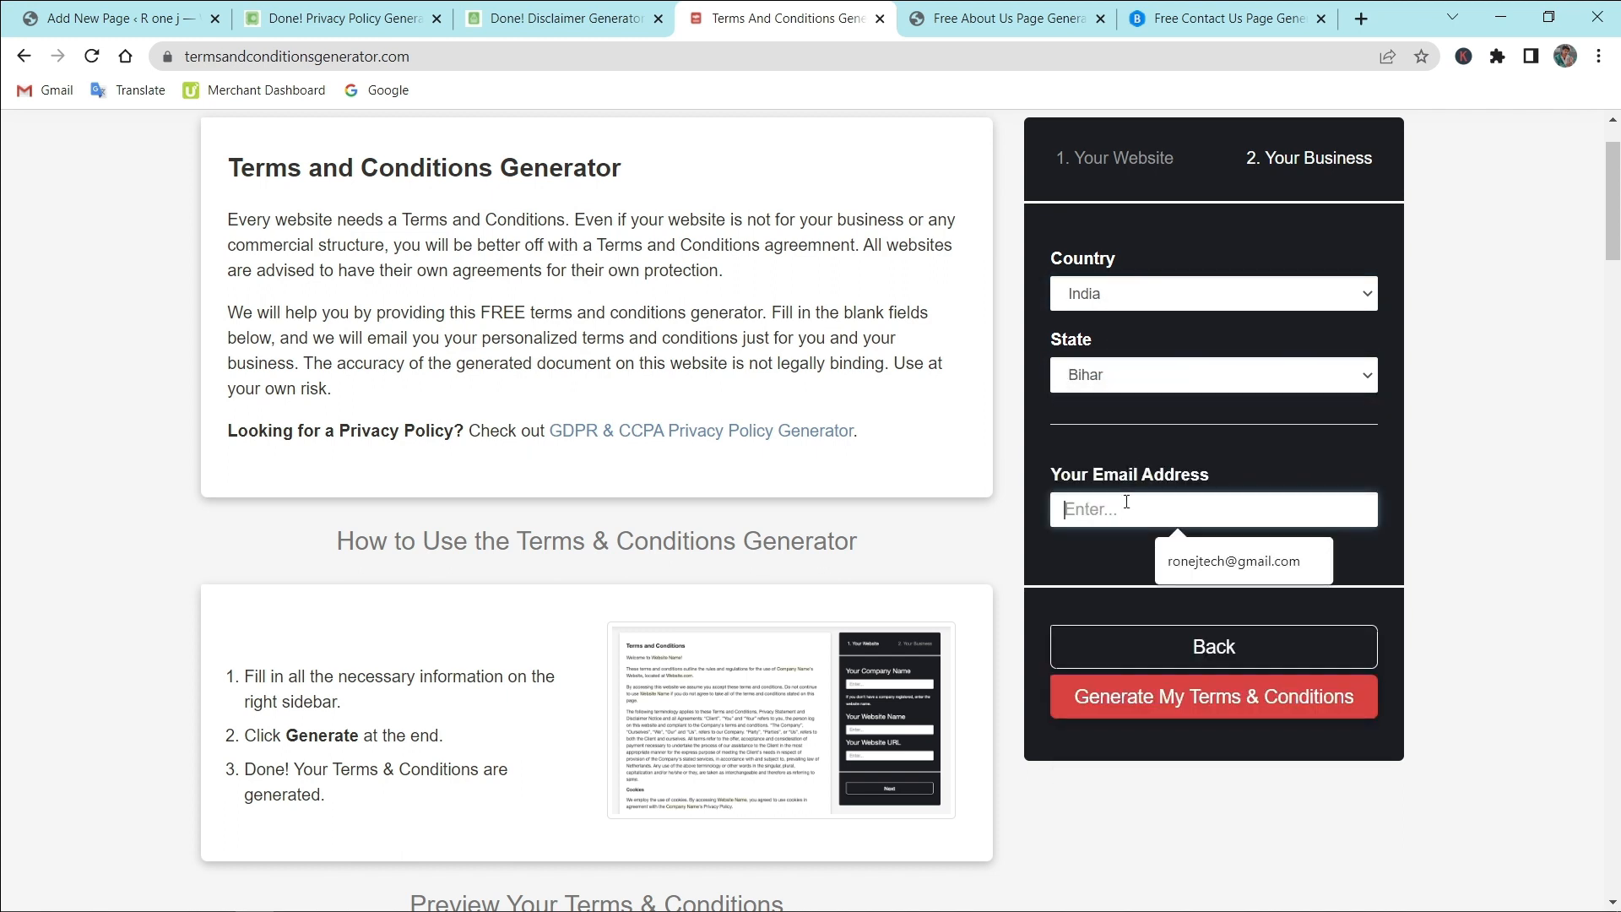
pyautogui.click(1216, 561)
pyautogui.click(1180, 697)
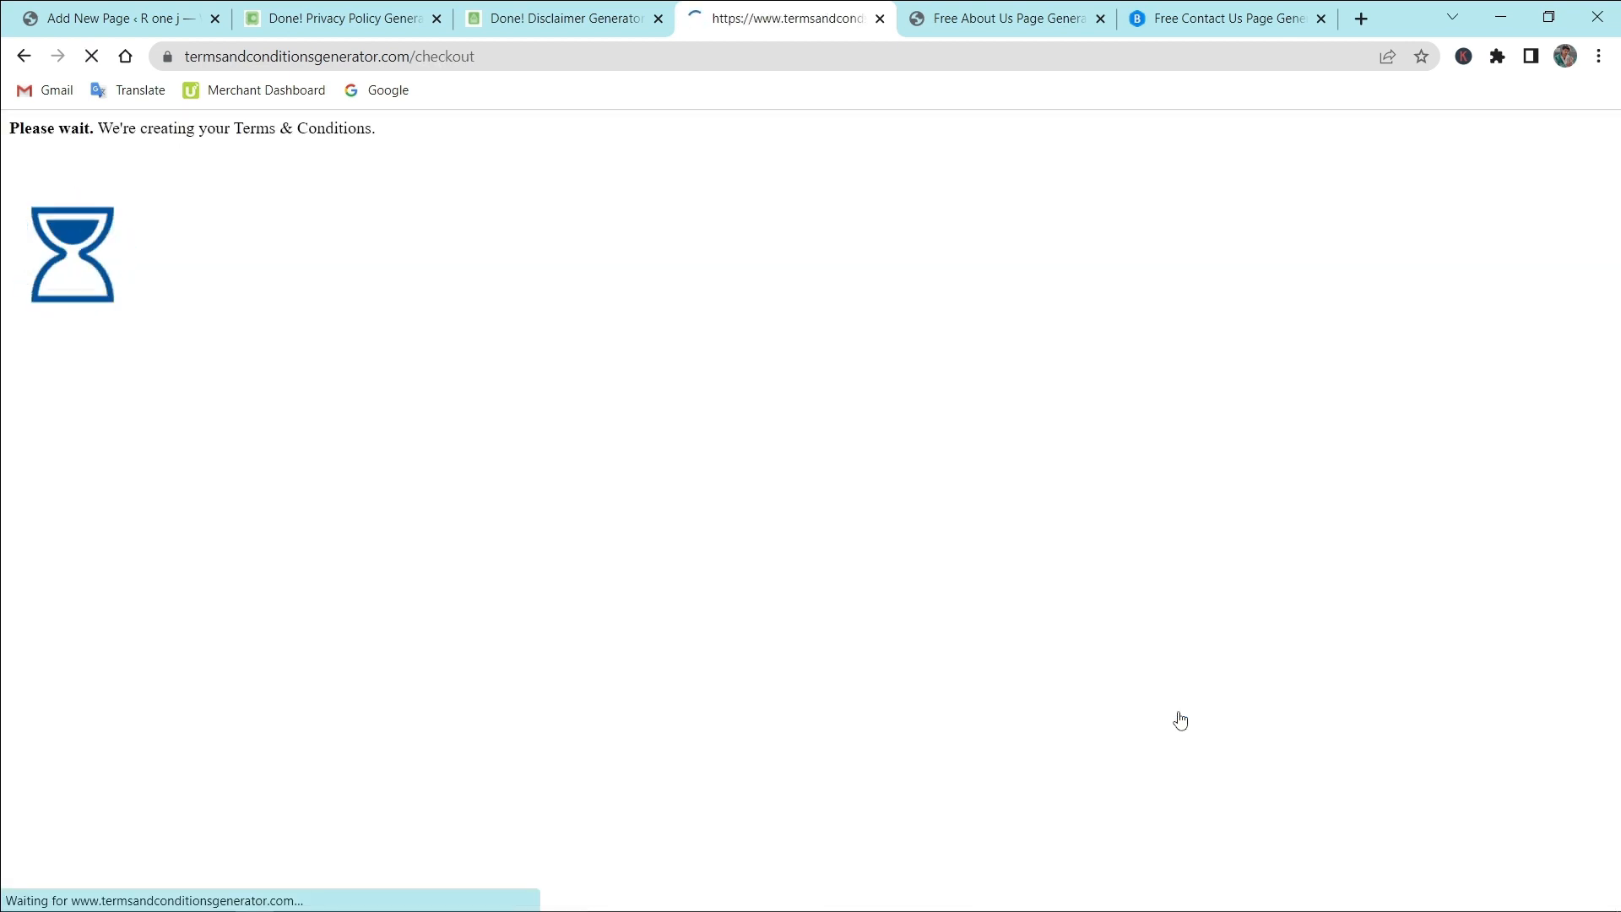
# Step: Copy the generated Terms and Conditions text and paste it as HTML into the body of the WordPress page
pyautogui.scroll(-2, 1088, 676)
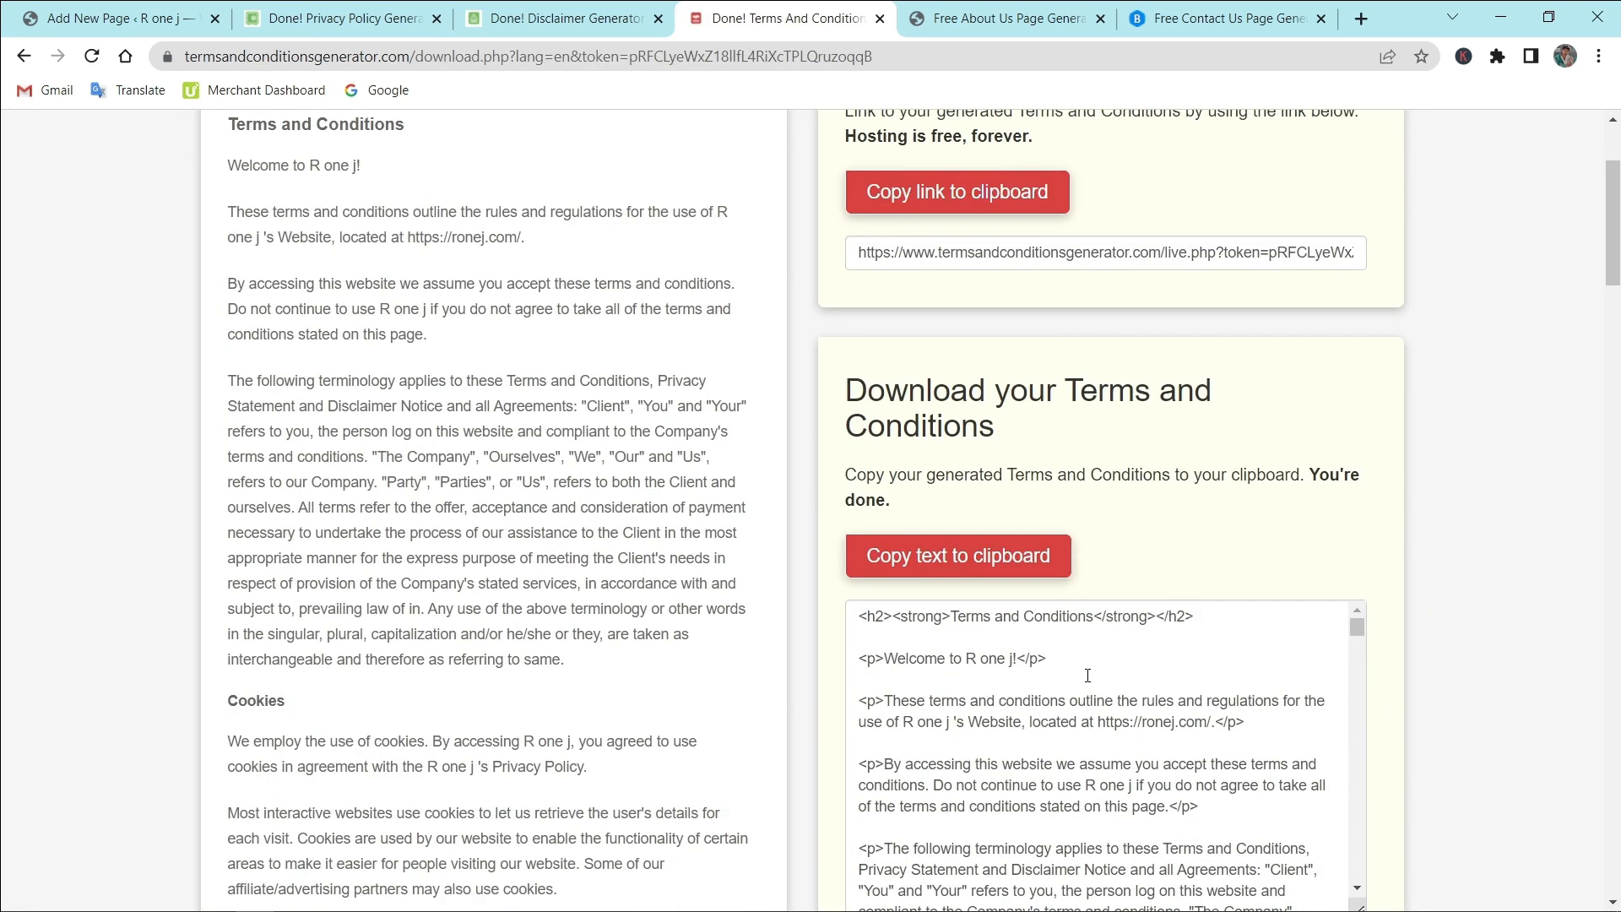
pyautogui.scroll(1, 1088, 675)
pyautogui.scroll(-2, 971, 507)
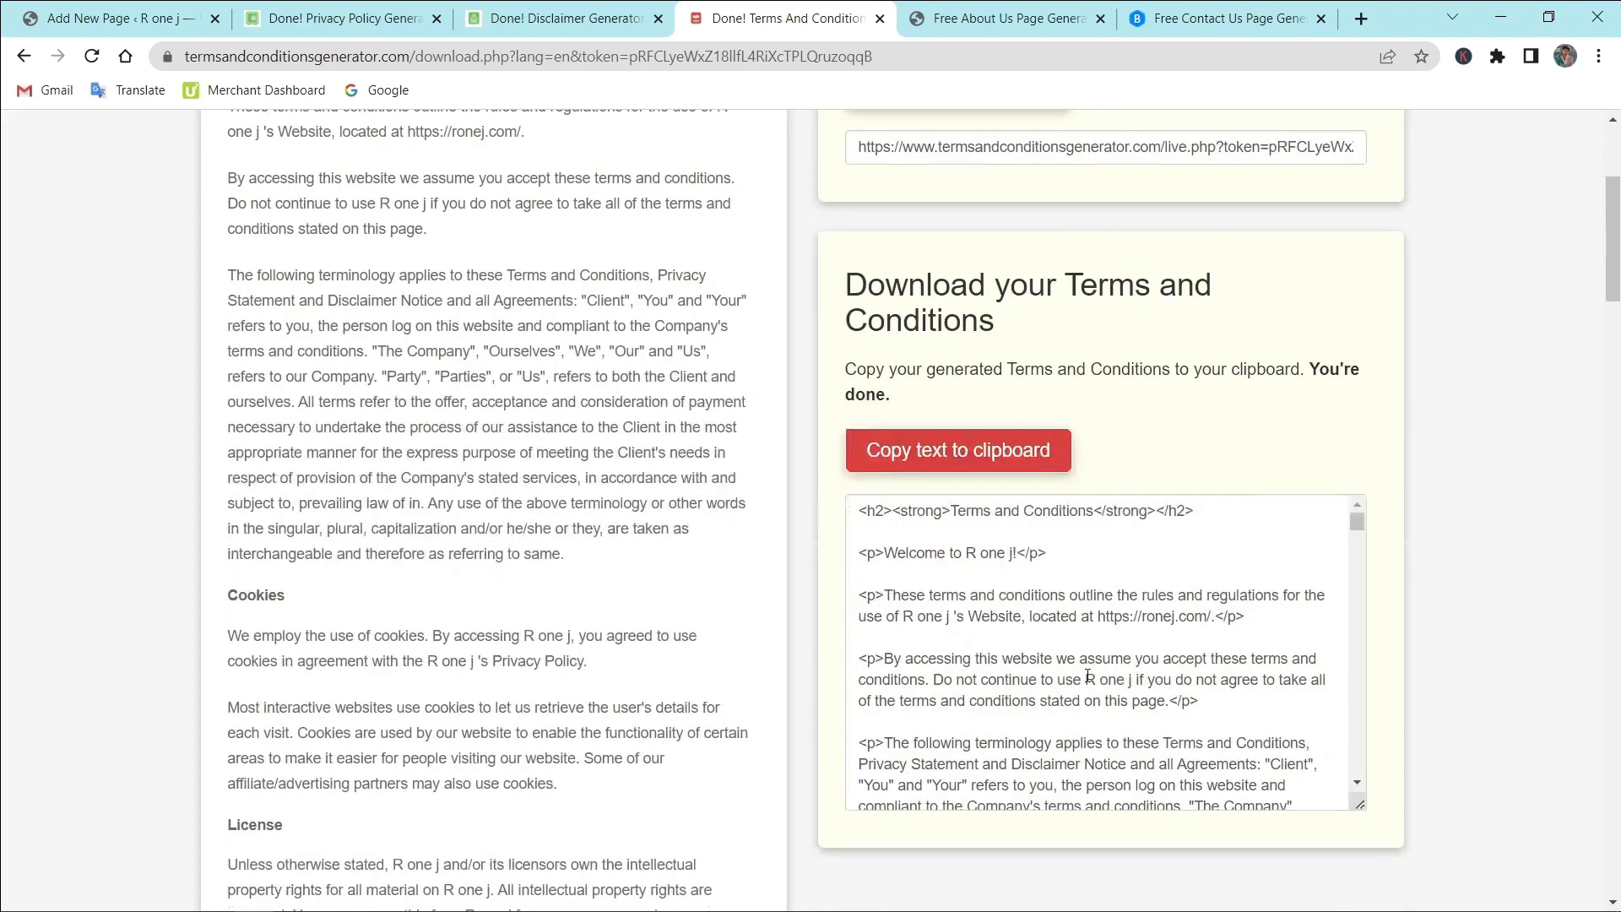
pyautogui.click(961, 452)
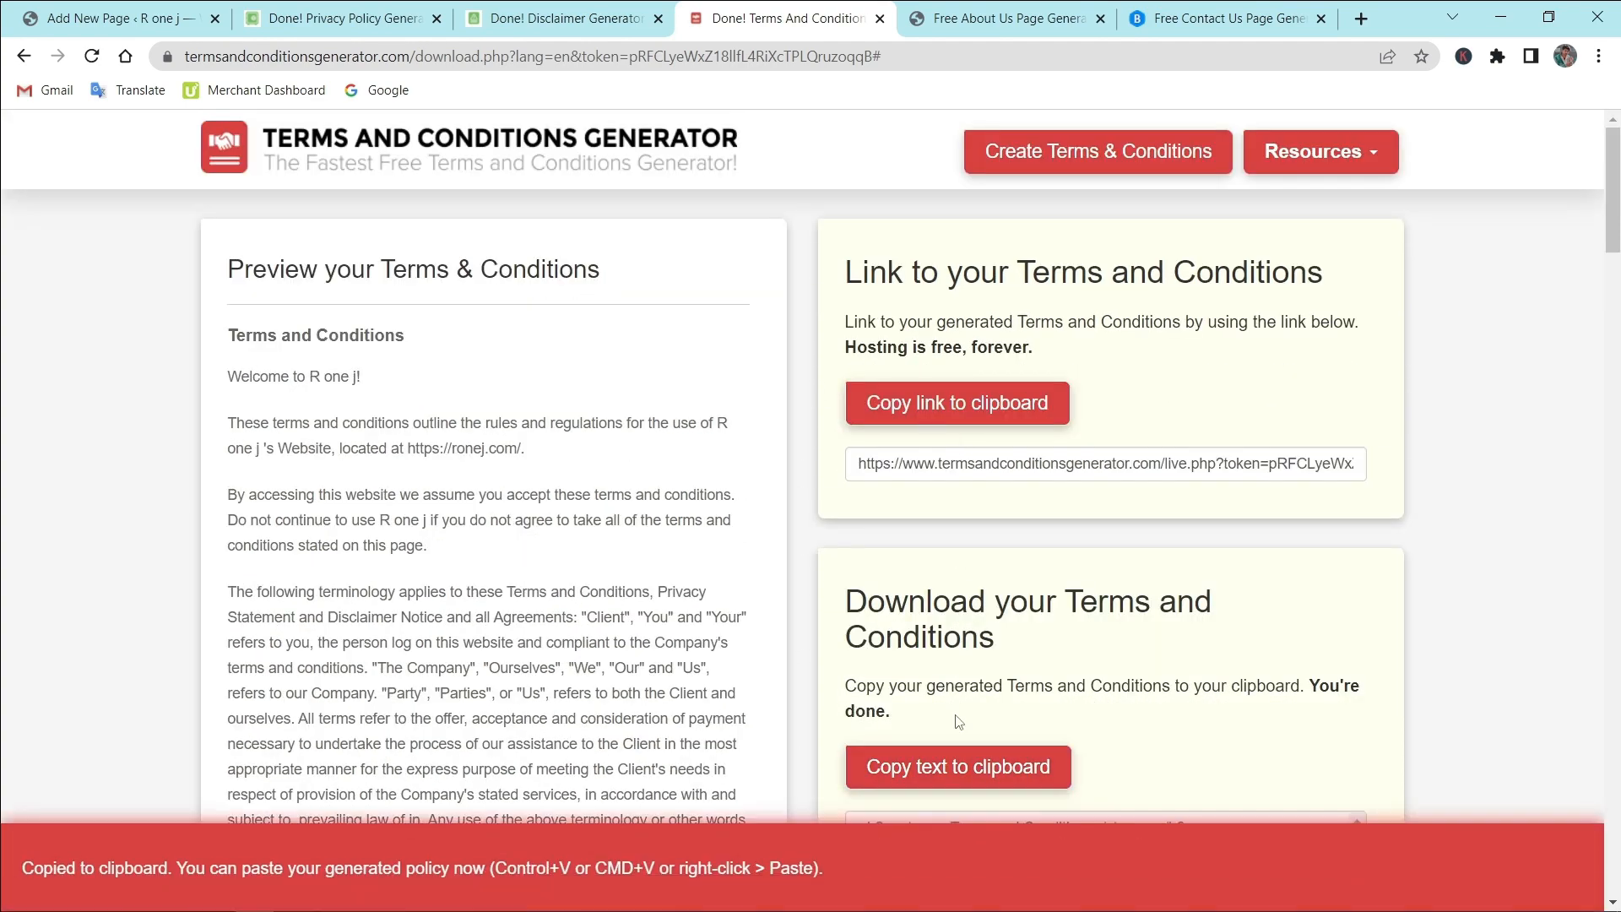
pyautogui.scroll(-3, 957, 717)
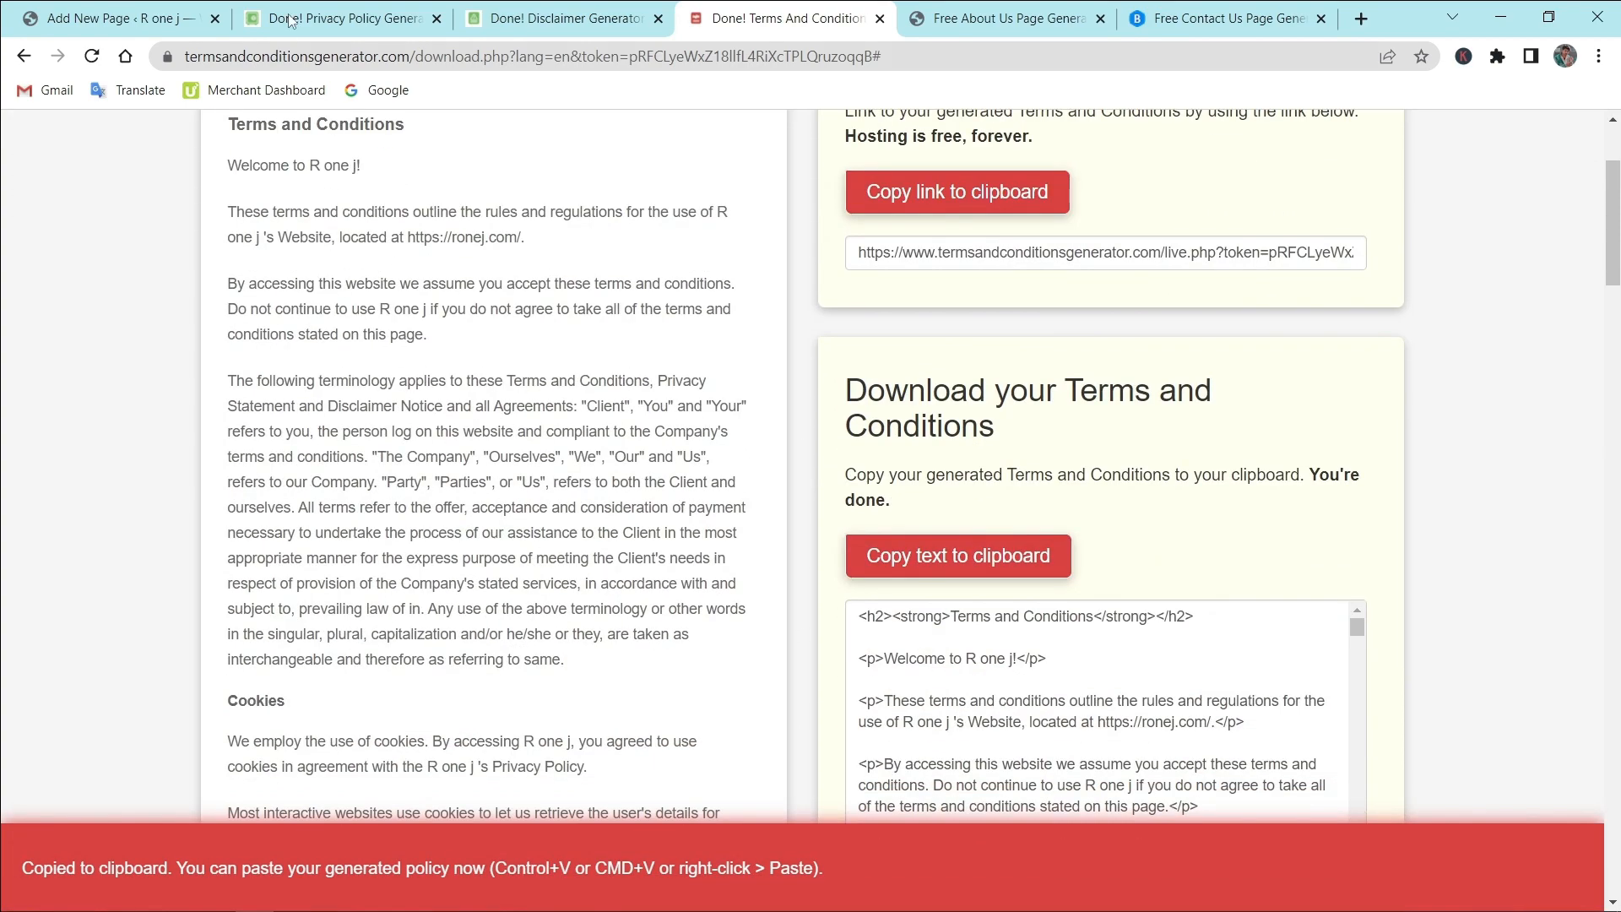
pyautogui.click(118, 18)
pyautogui.click(423, 448)
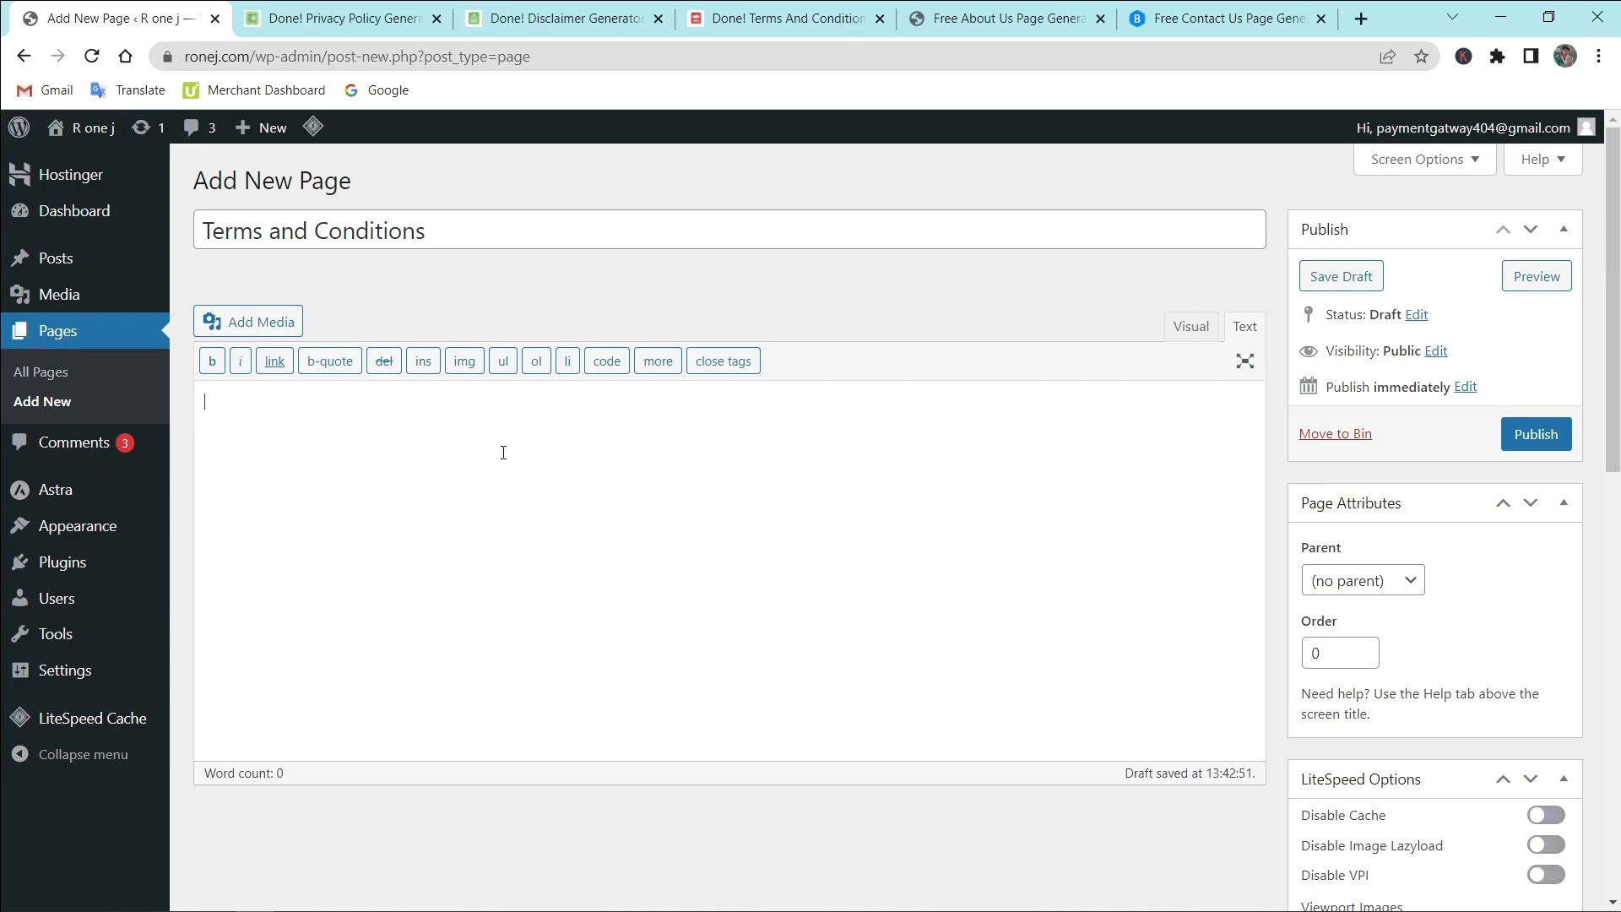
pyautogui.hotkey('ctrl', 'v')
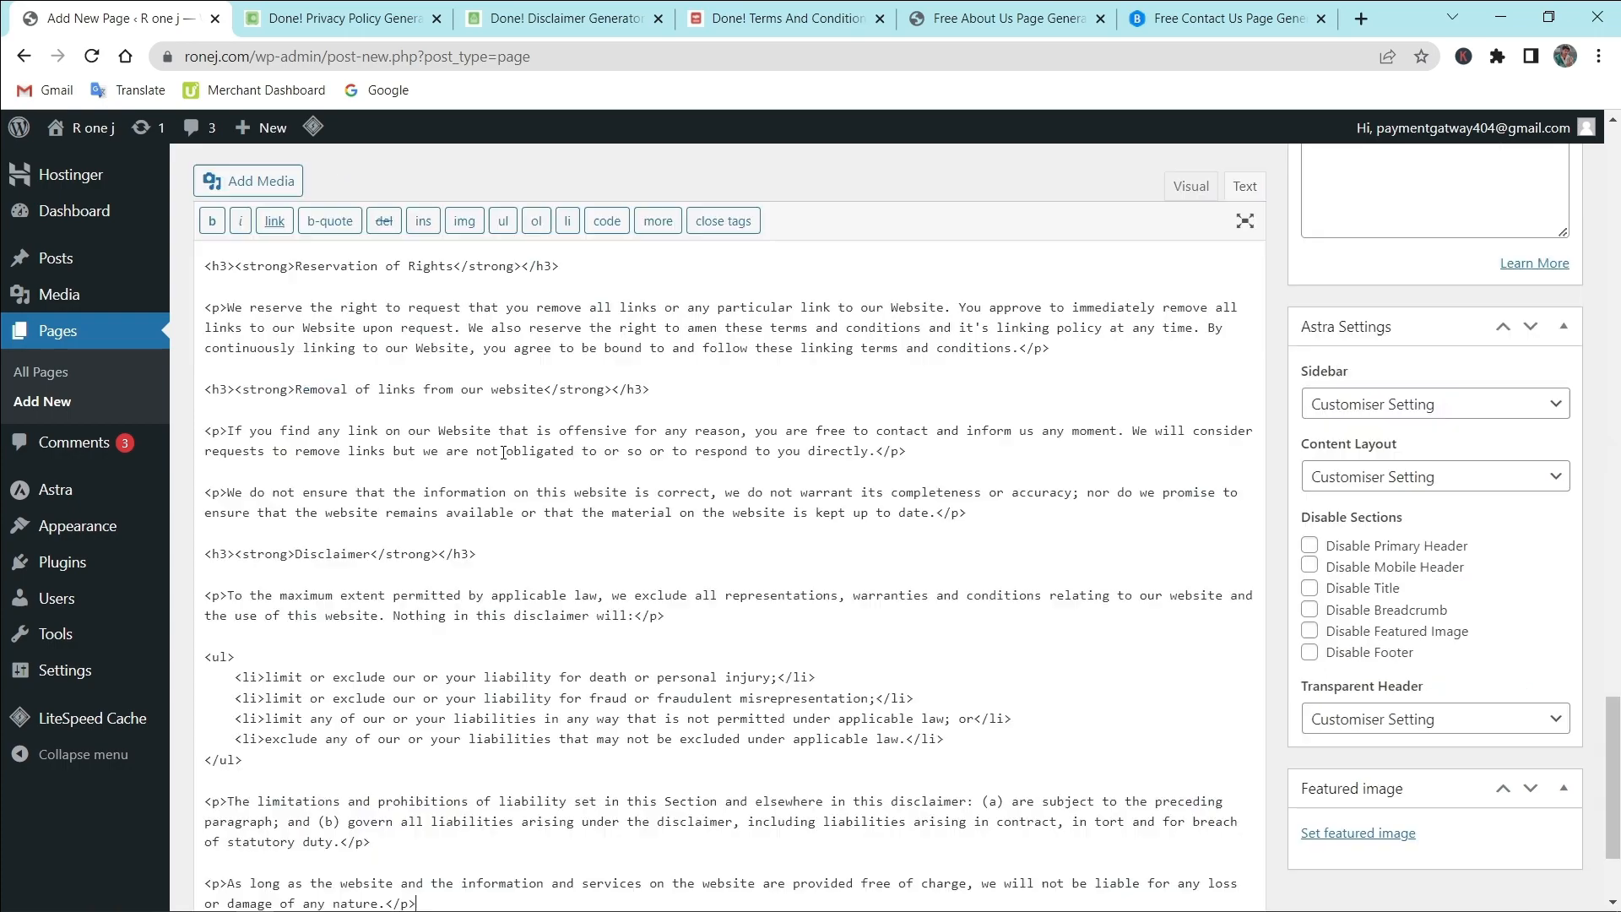
# Step: Show the page body in visual mode and delete the text directly below the "Redistribute content from R one j" bullet
pyautogui.click(1199, 194)
pyautogui.scroll(10, 1066, 585)
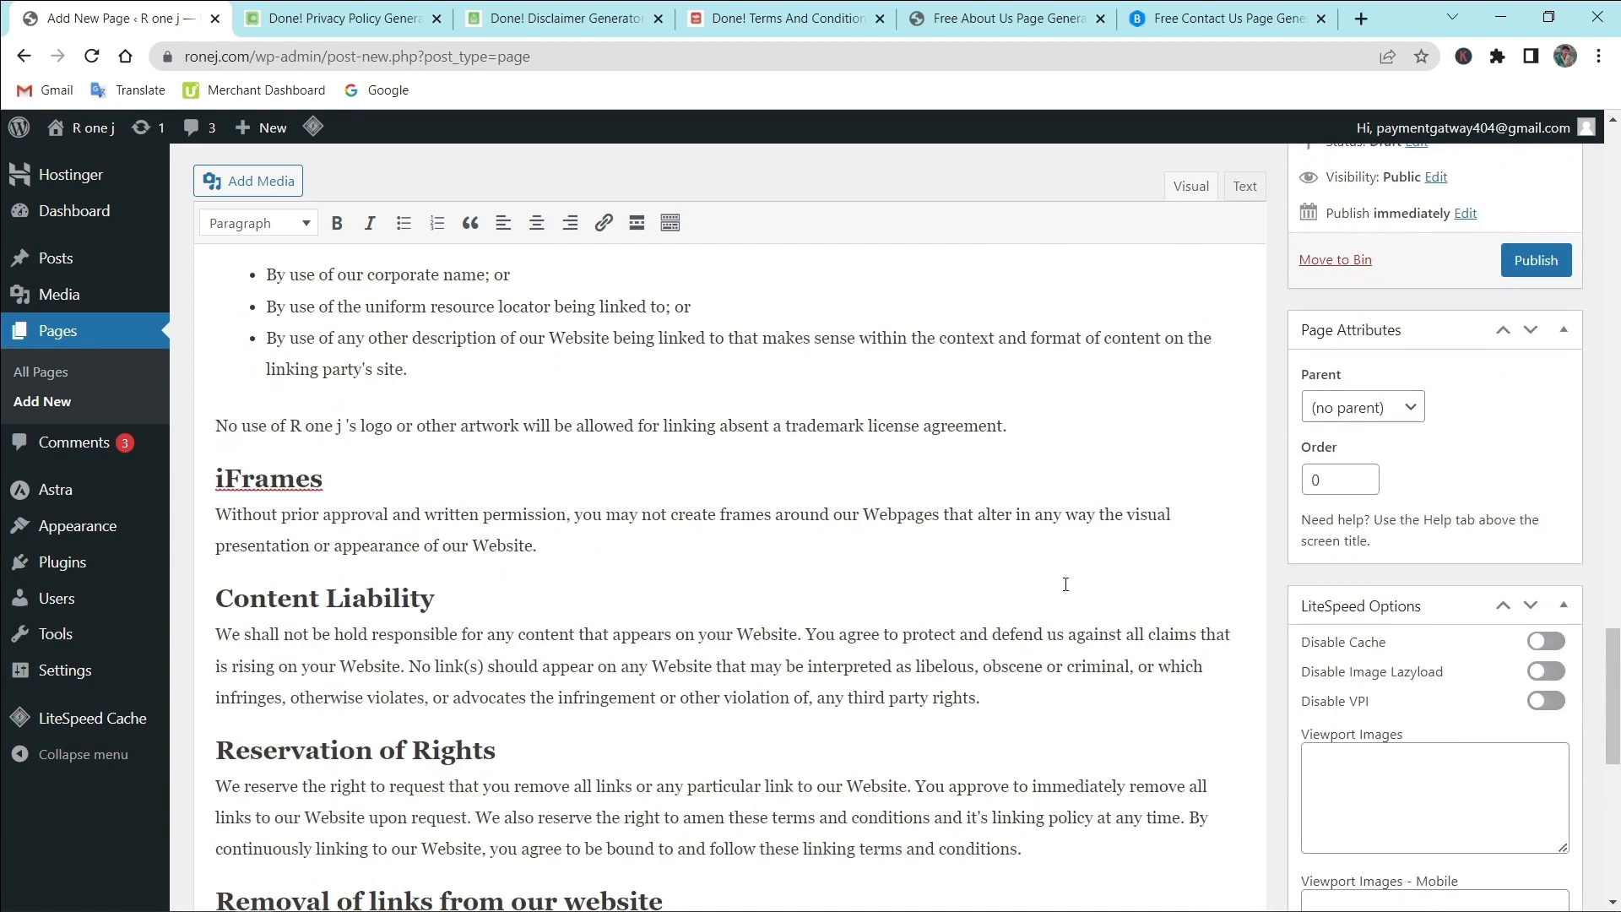
pyautogui.scroll(5, 1066, 585)
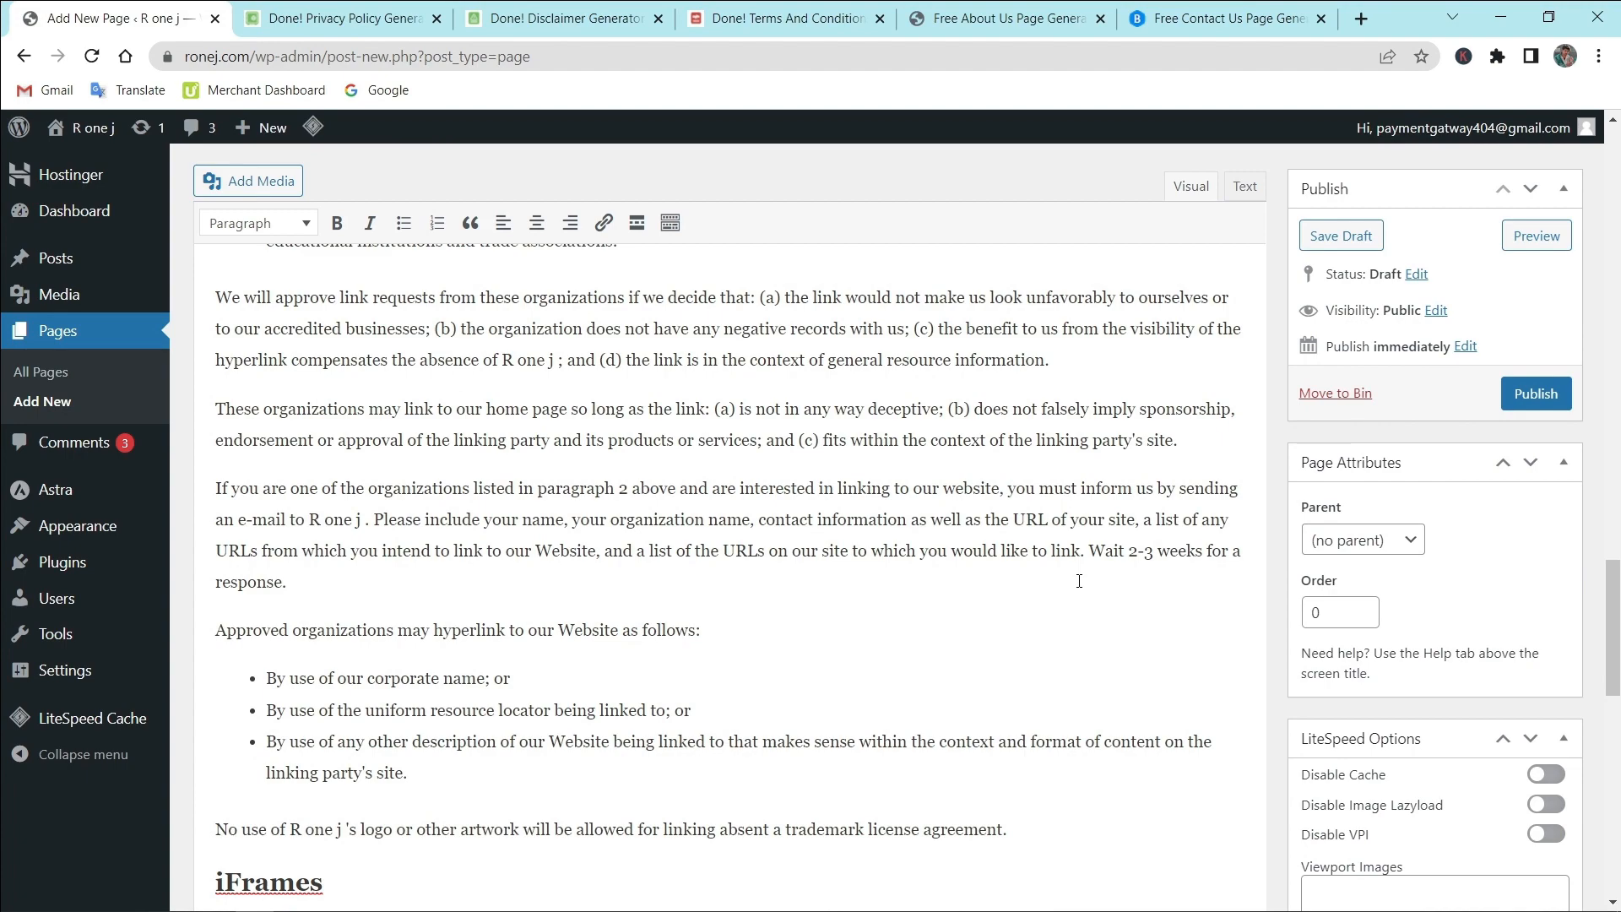
pyautogui.scroll(5, 1079, 581)
pyautogui.moveTo(297, 495); pyautogui.dragTo(206, 457)
pyautogui.press('BackSpace')
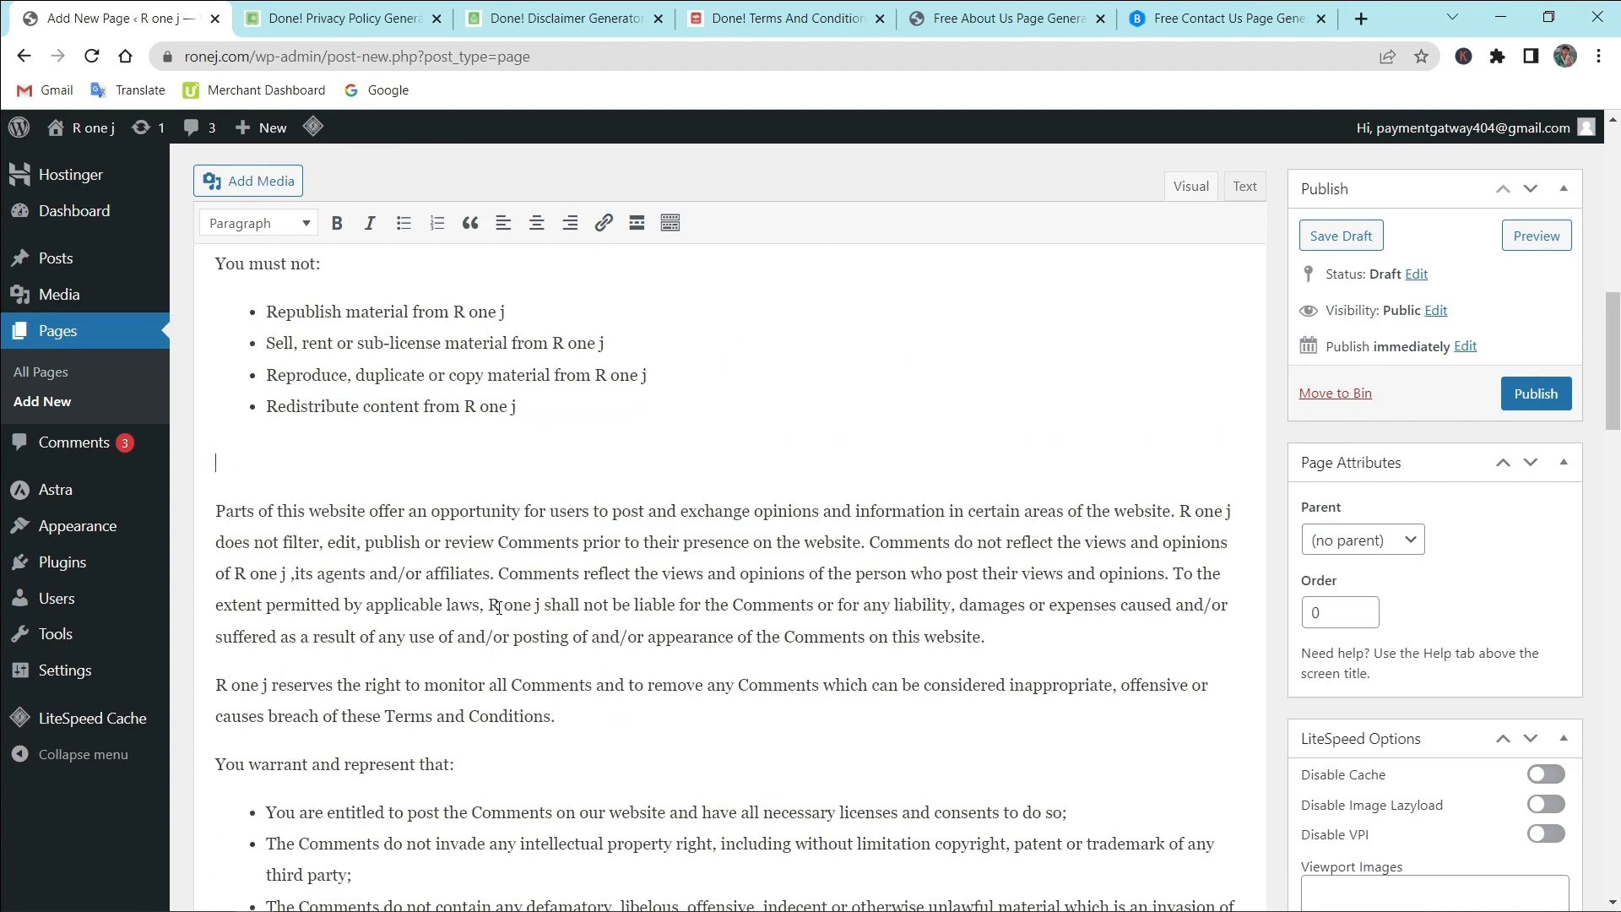
# Step: Publish the Terms and Conditions page and start another new WordPress page
pyautogui.scroll(15, 610, 604)
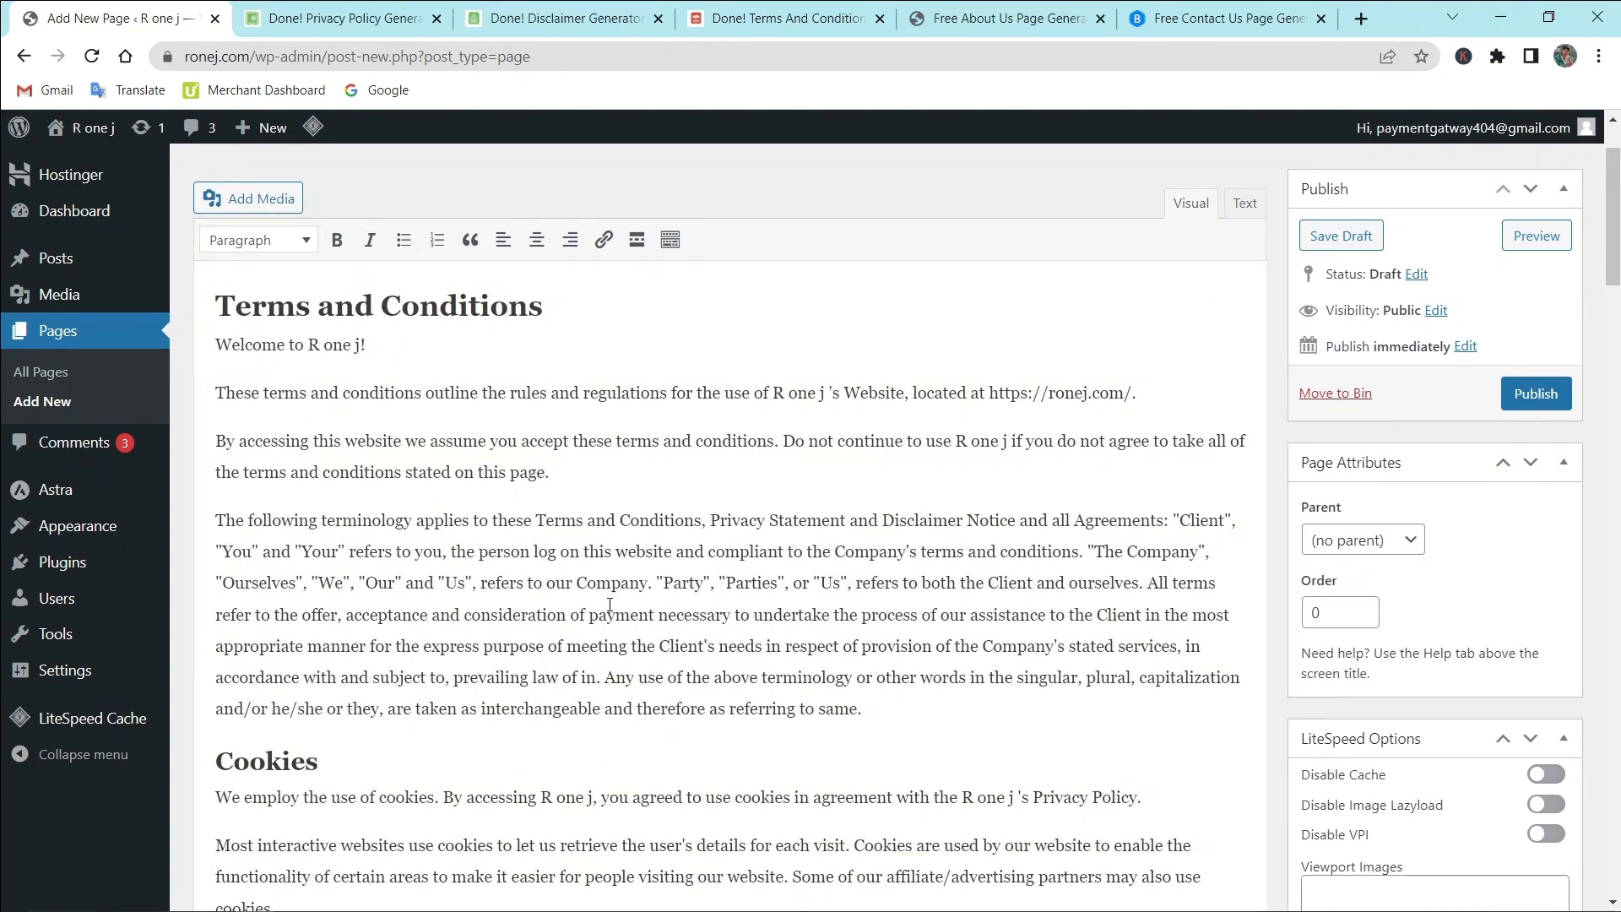
pyautogui.scroll(2, 610, 605)
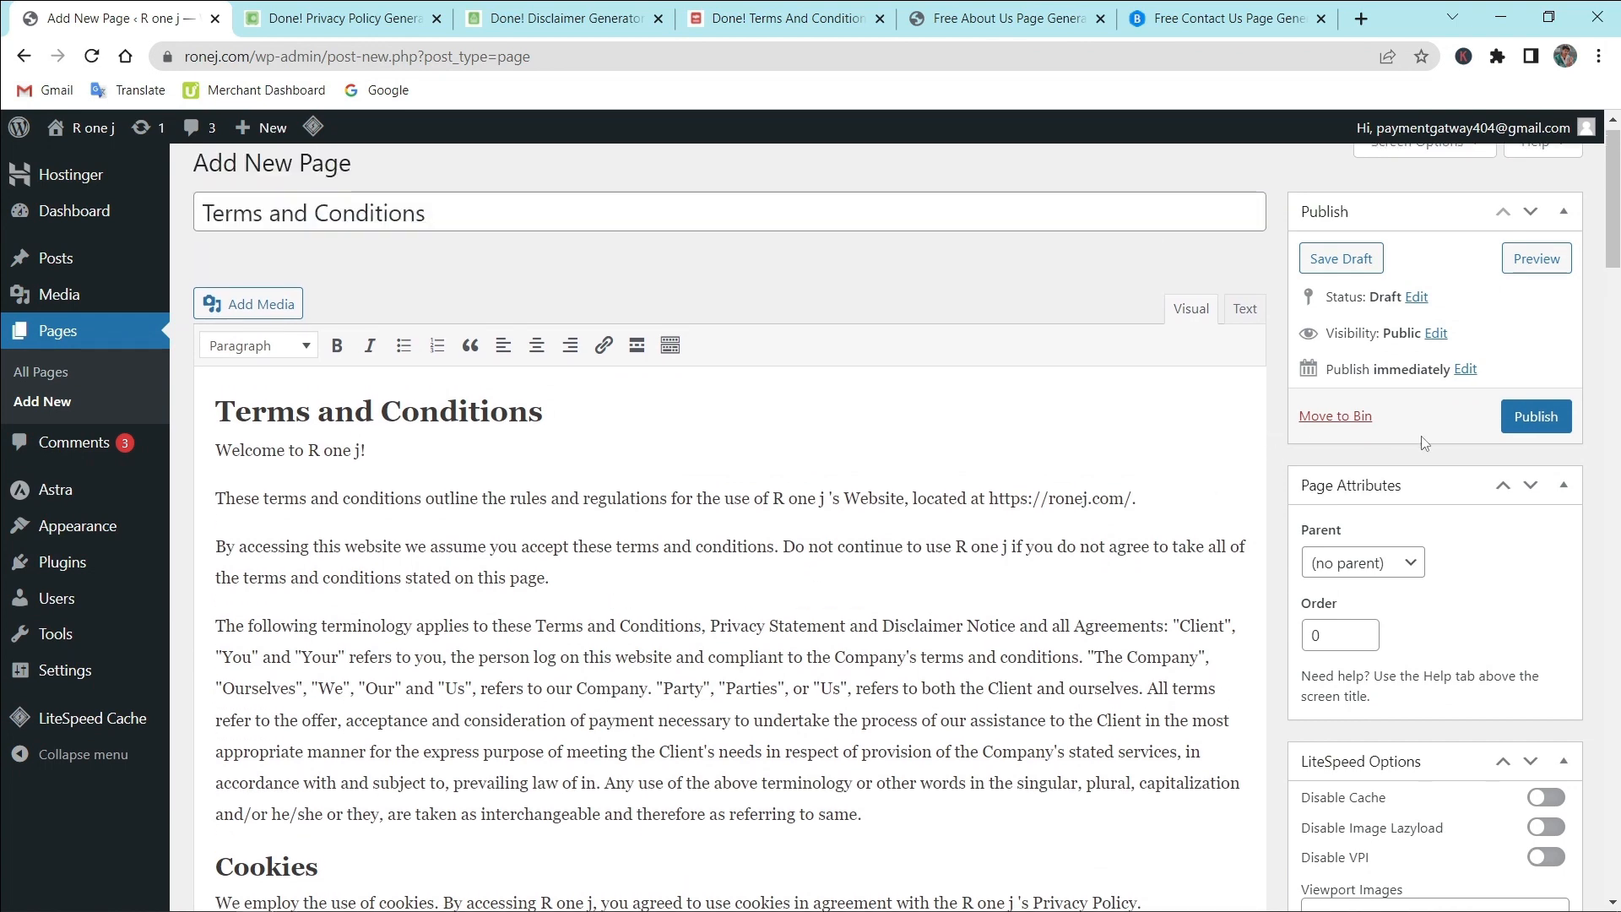
pyautogui.click(1516, 416)
pyautogui.click(353, 181)
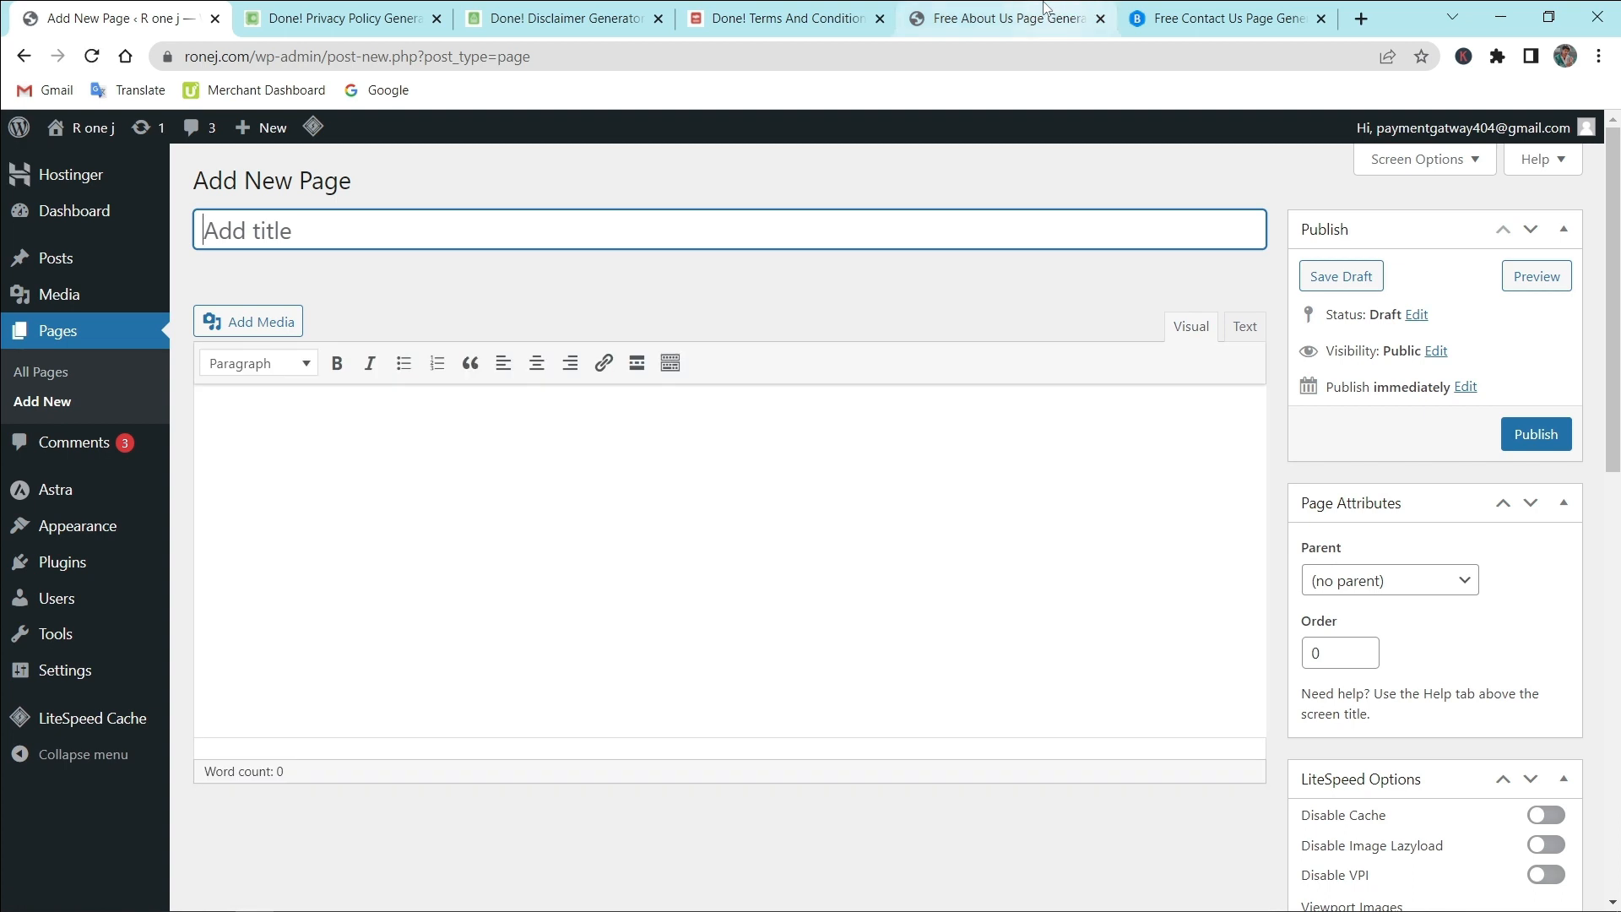
# Step: Copy "About Us" from the About Us generator's heading and paste it as the new WordPress page's title
pyautogui.click(1044, 7)
pyautogui.click(676, 318)
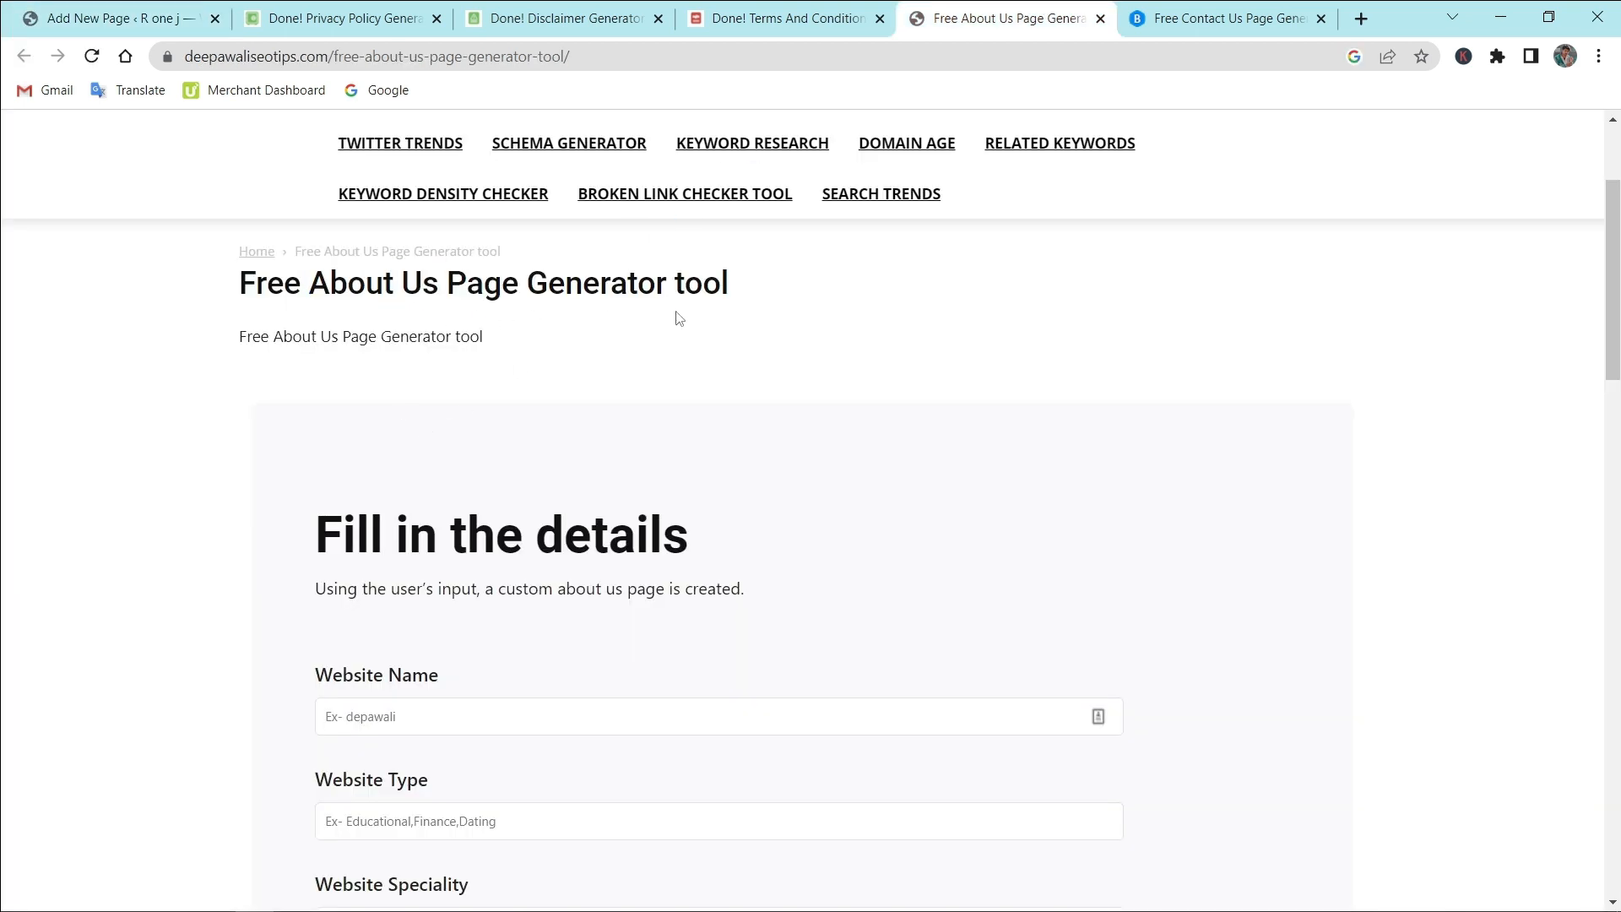
pyautogui.moveTo(436, 287); pyautogui.dragTo(309, 284)
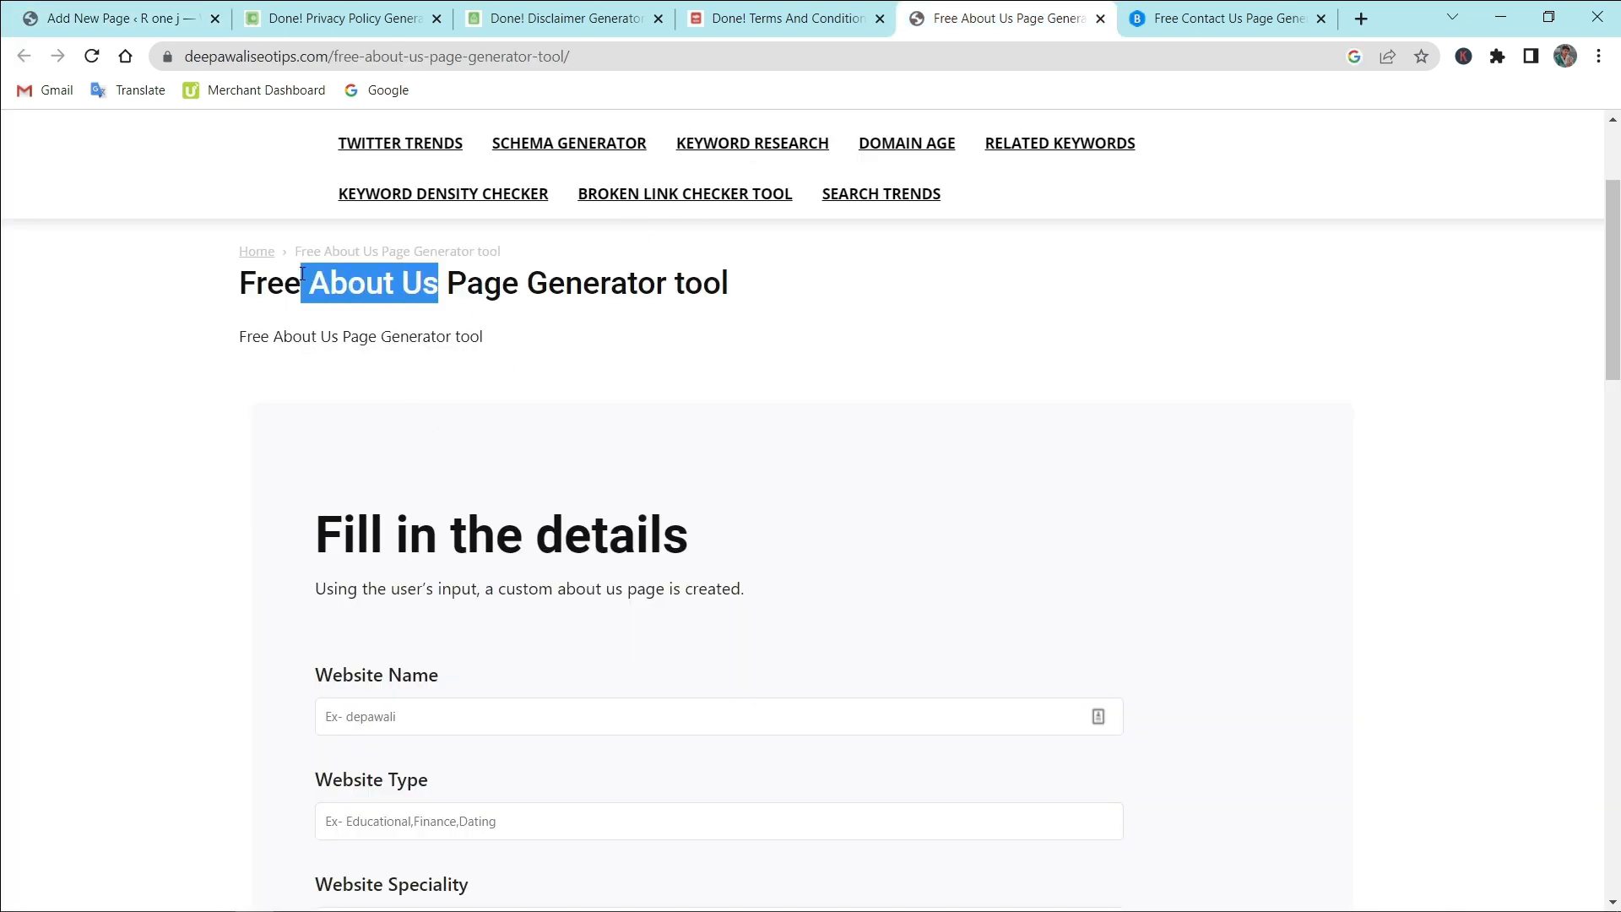
pyautogui.rightClick(319, 270)
pyautogui.click(356, 285)
pyautogui.click(118, 17)
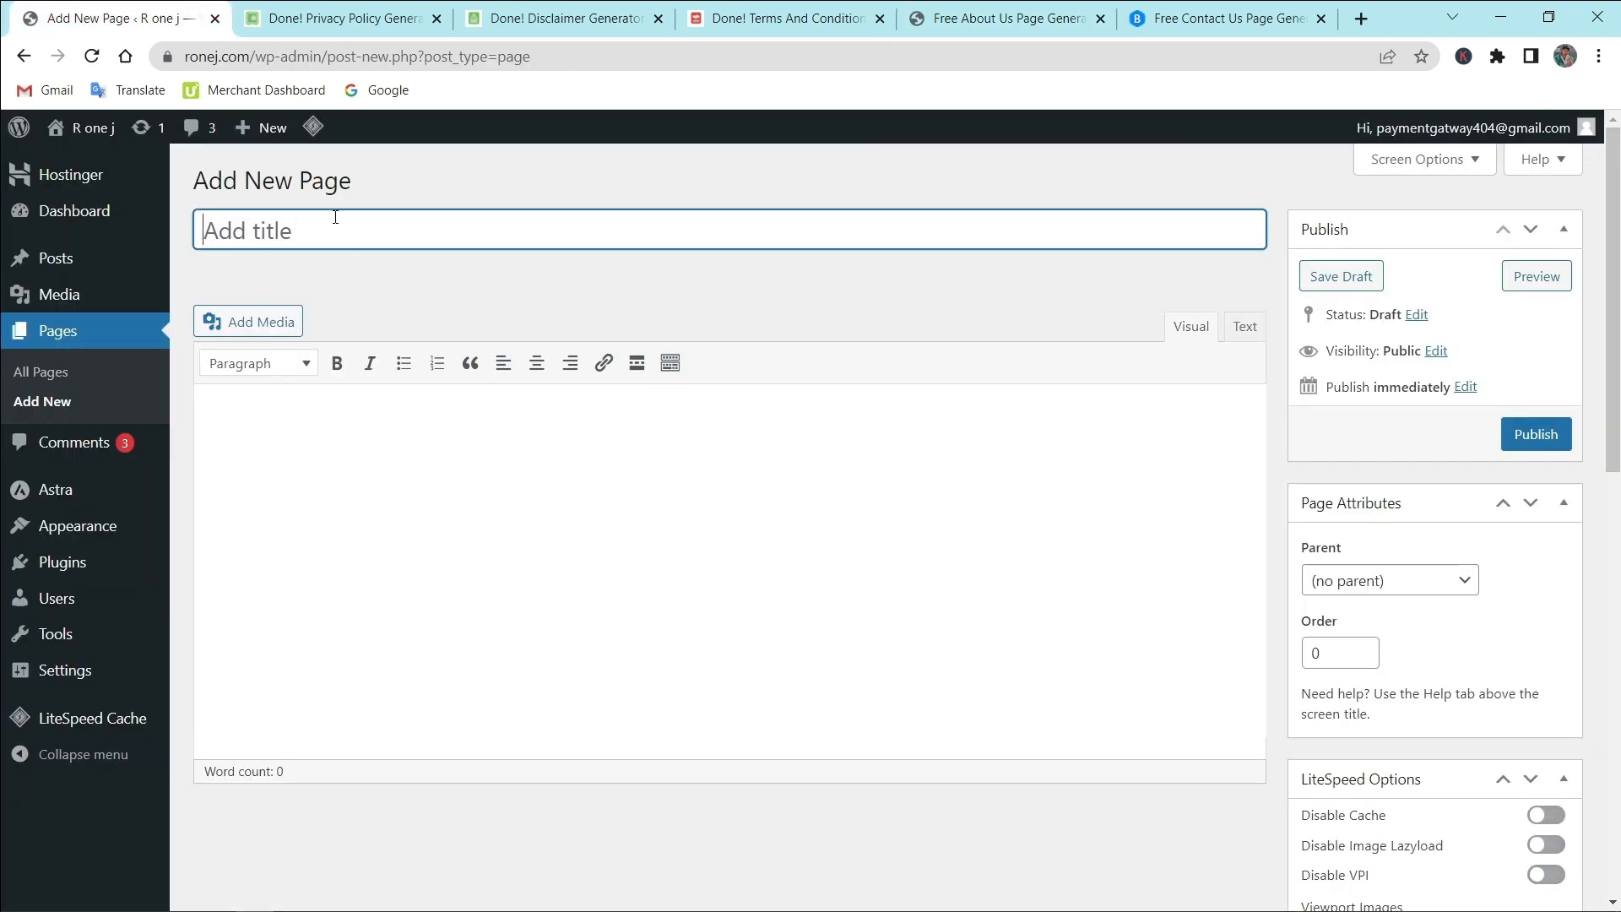
pyautogui.hotkey('ctrl', 'v')
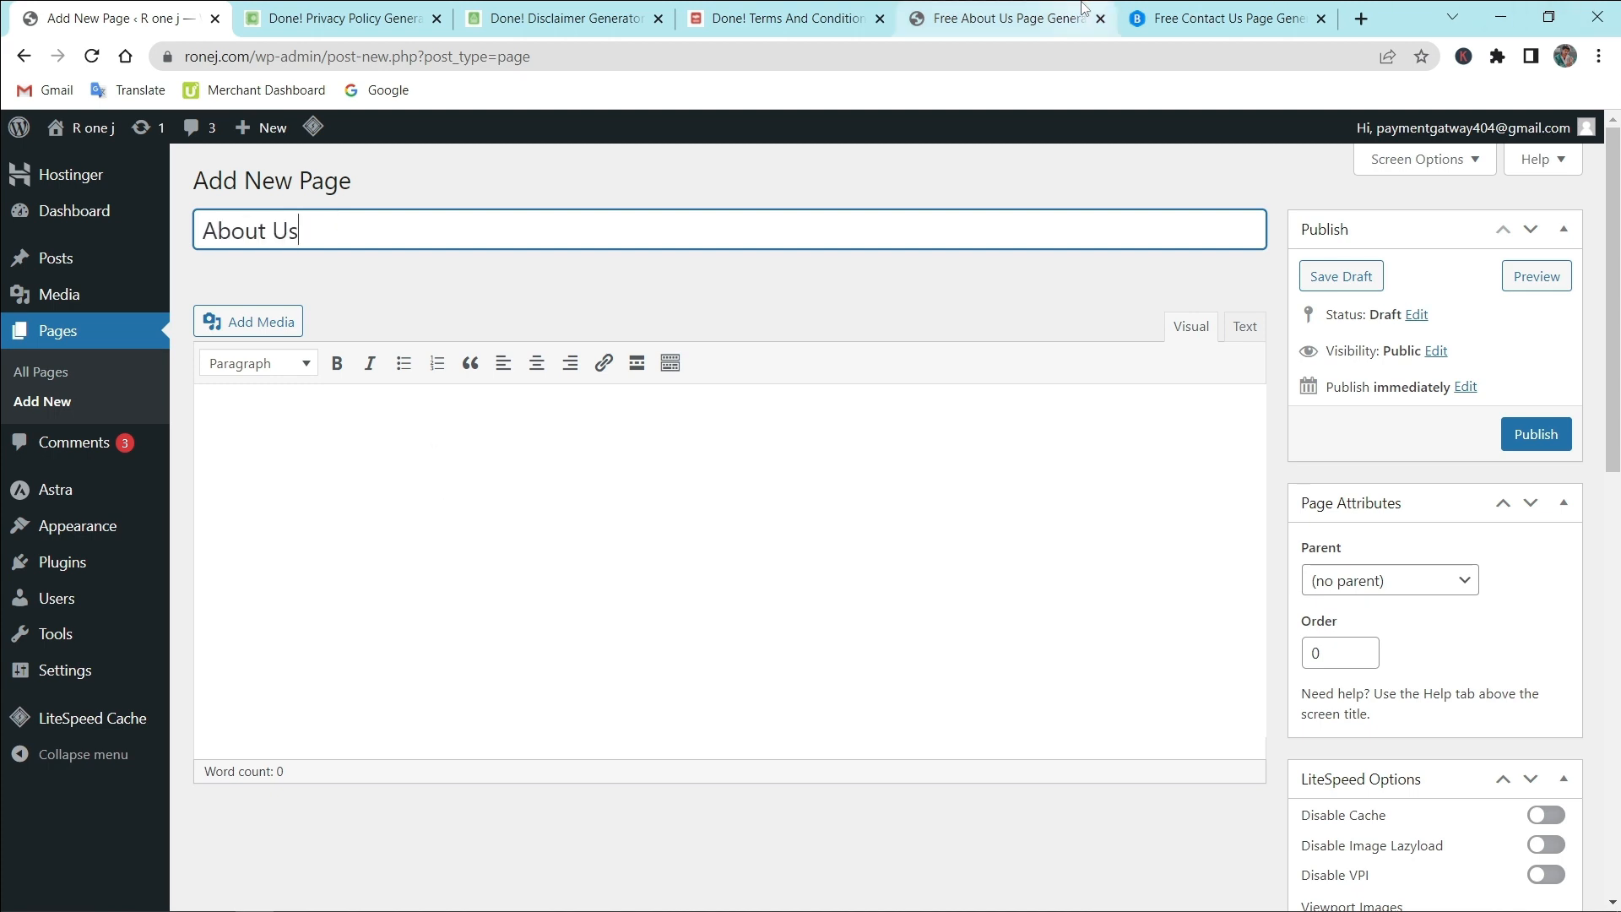
# Step: Generate the About Us page with website name R one j, type Technology and speciality Tech Tutorial
pyautogui.click(1005, 18)
pyautogui.scroll(-2, 902, 450)
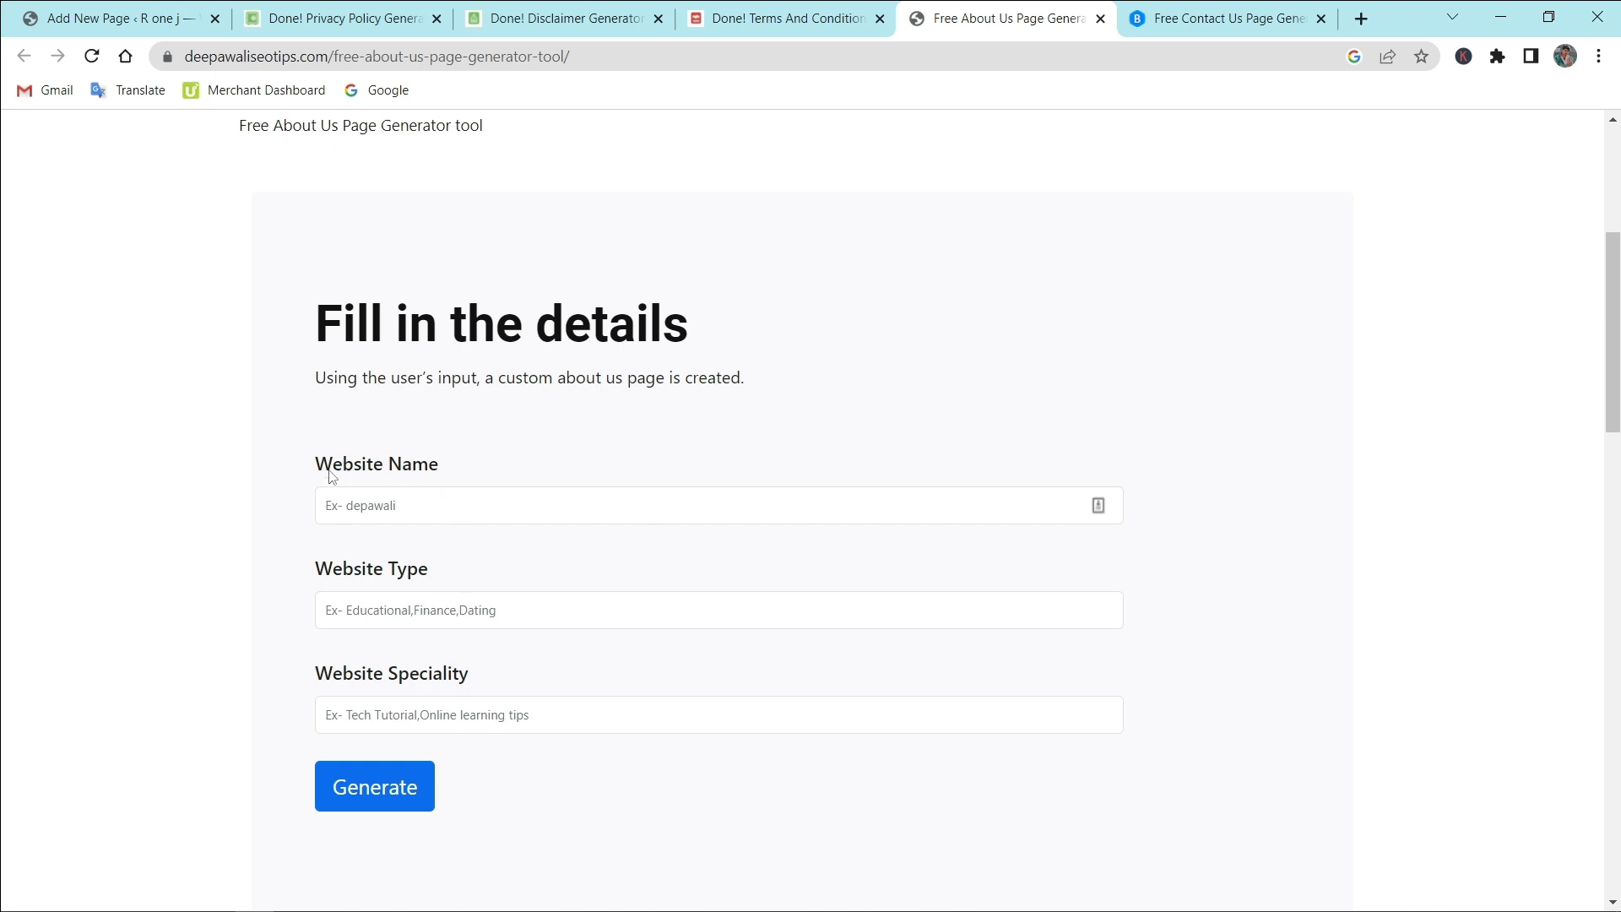
pyautogui.click(431, 506)
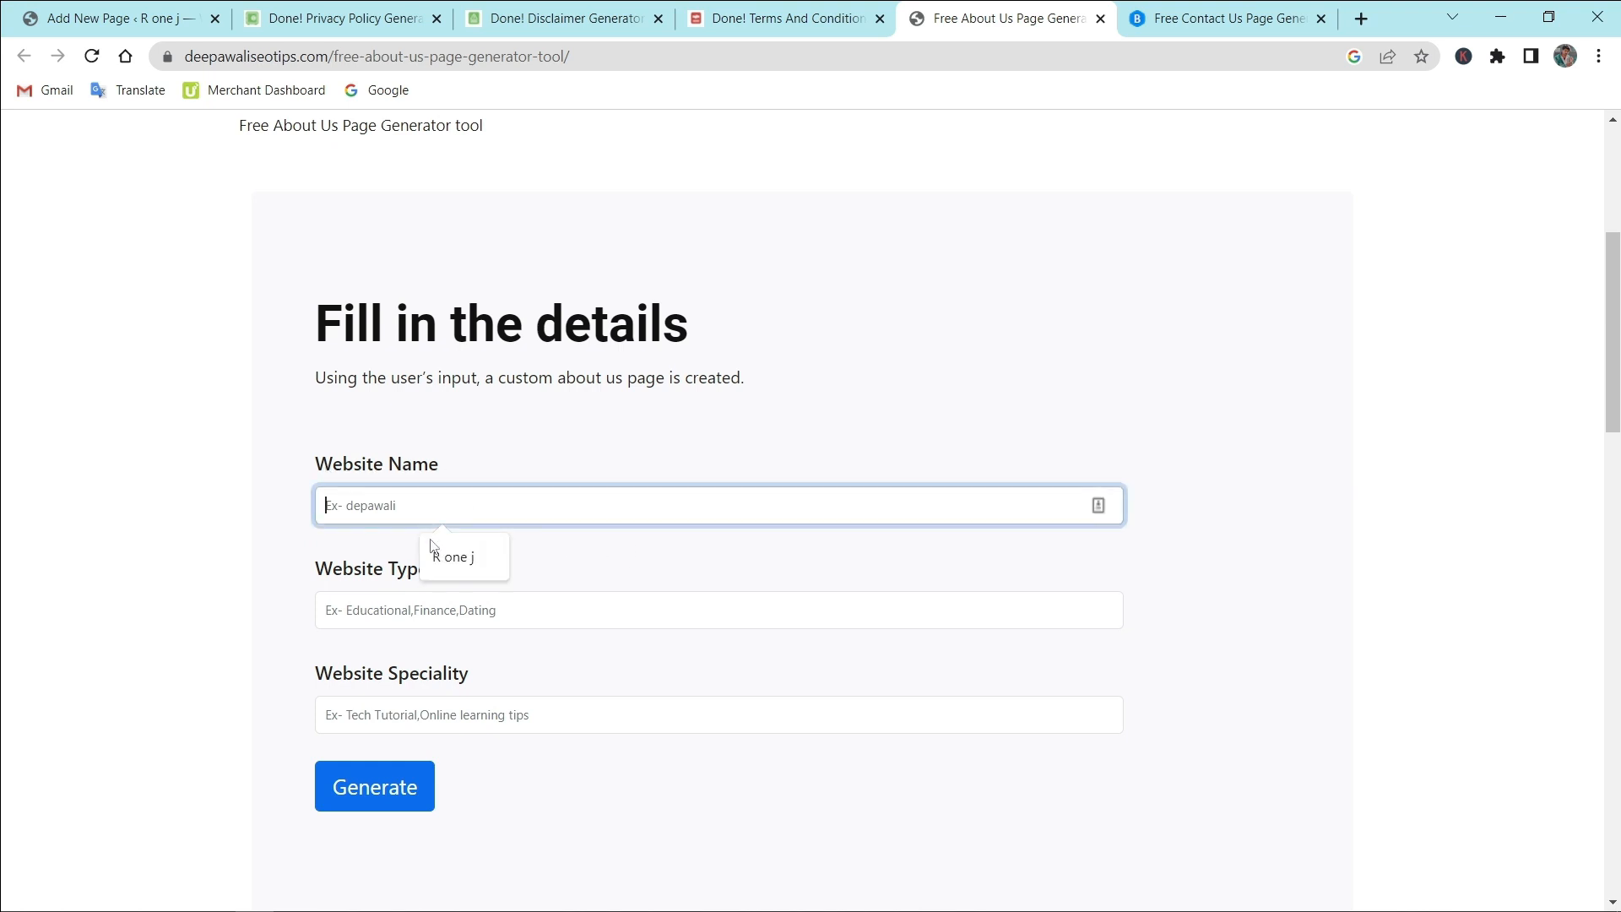
pyautogui.click(438, 555)
pyautogui.click(403, 621)
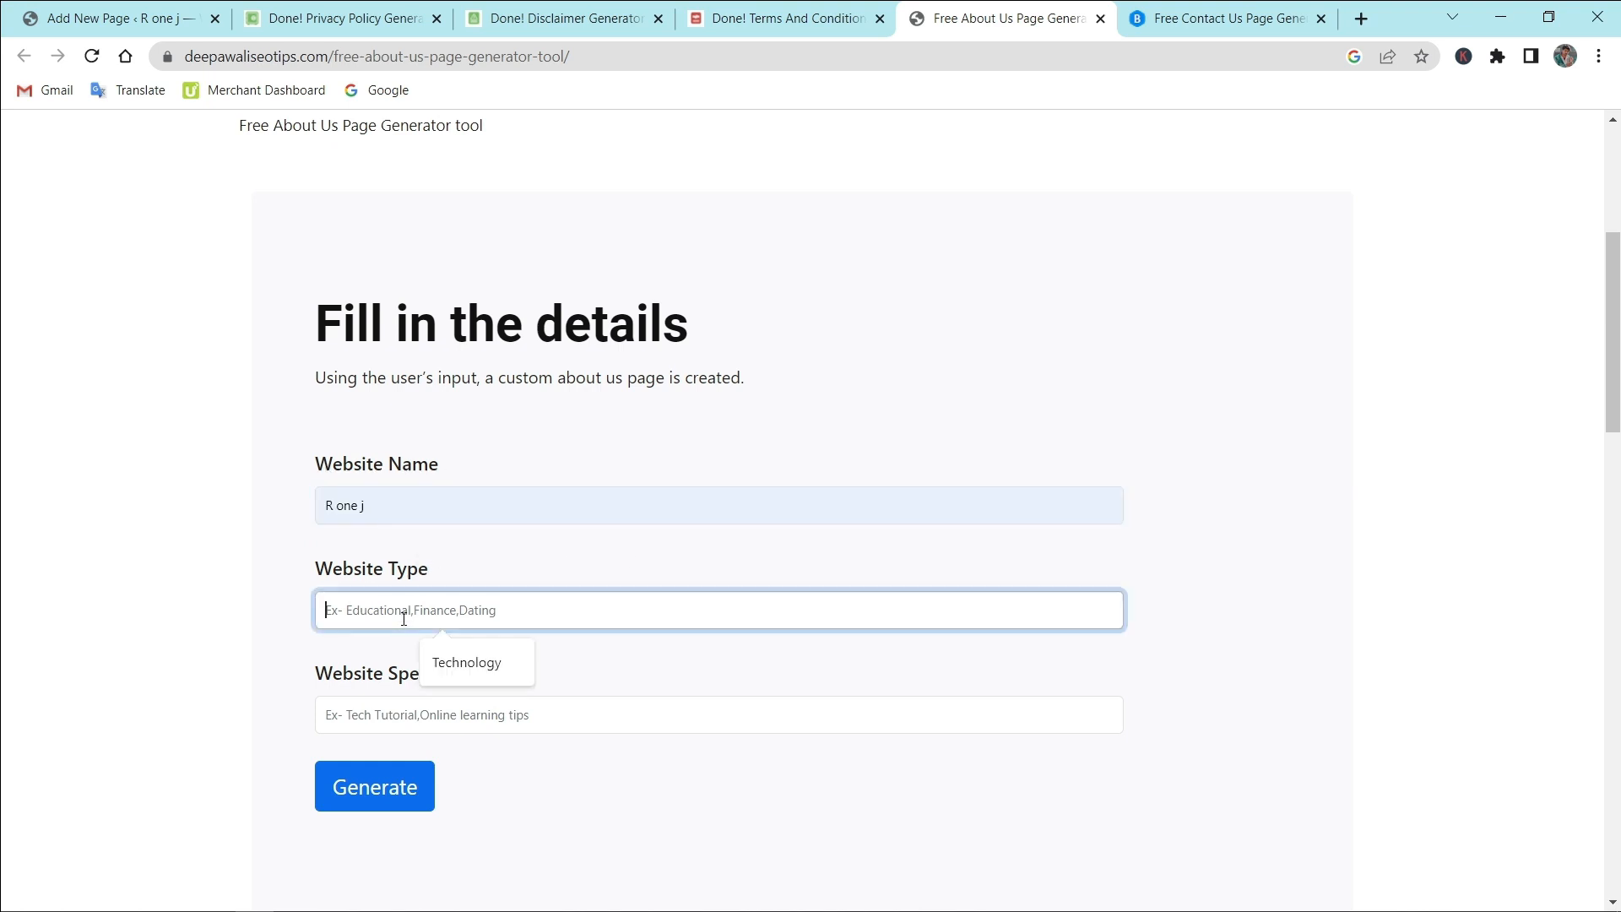
pyautogui.click(467, 663)
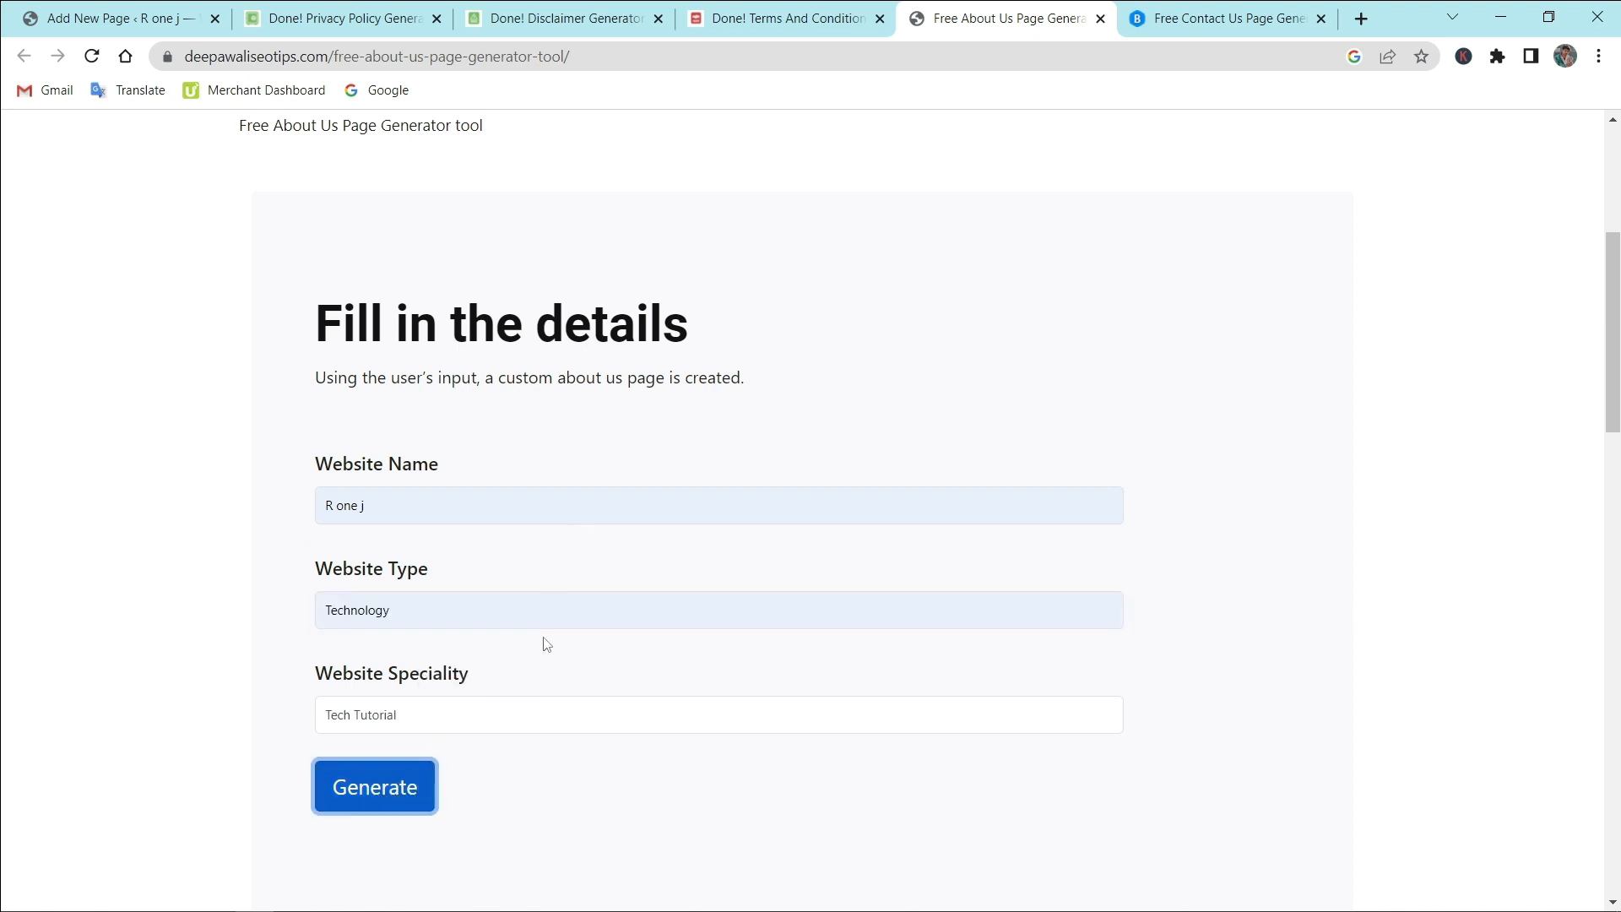
# Step: Copy the generated About Us HTML code and paste it into the WordPress page's body in text mode
pyautogui.scroll(-5, 550, 409)
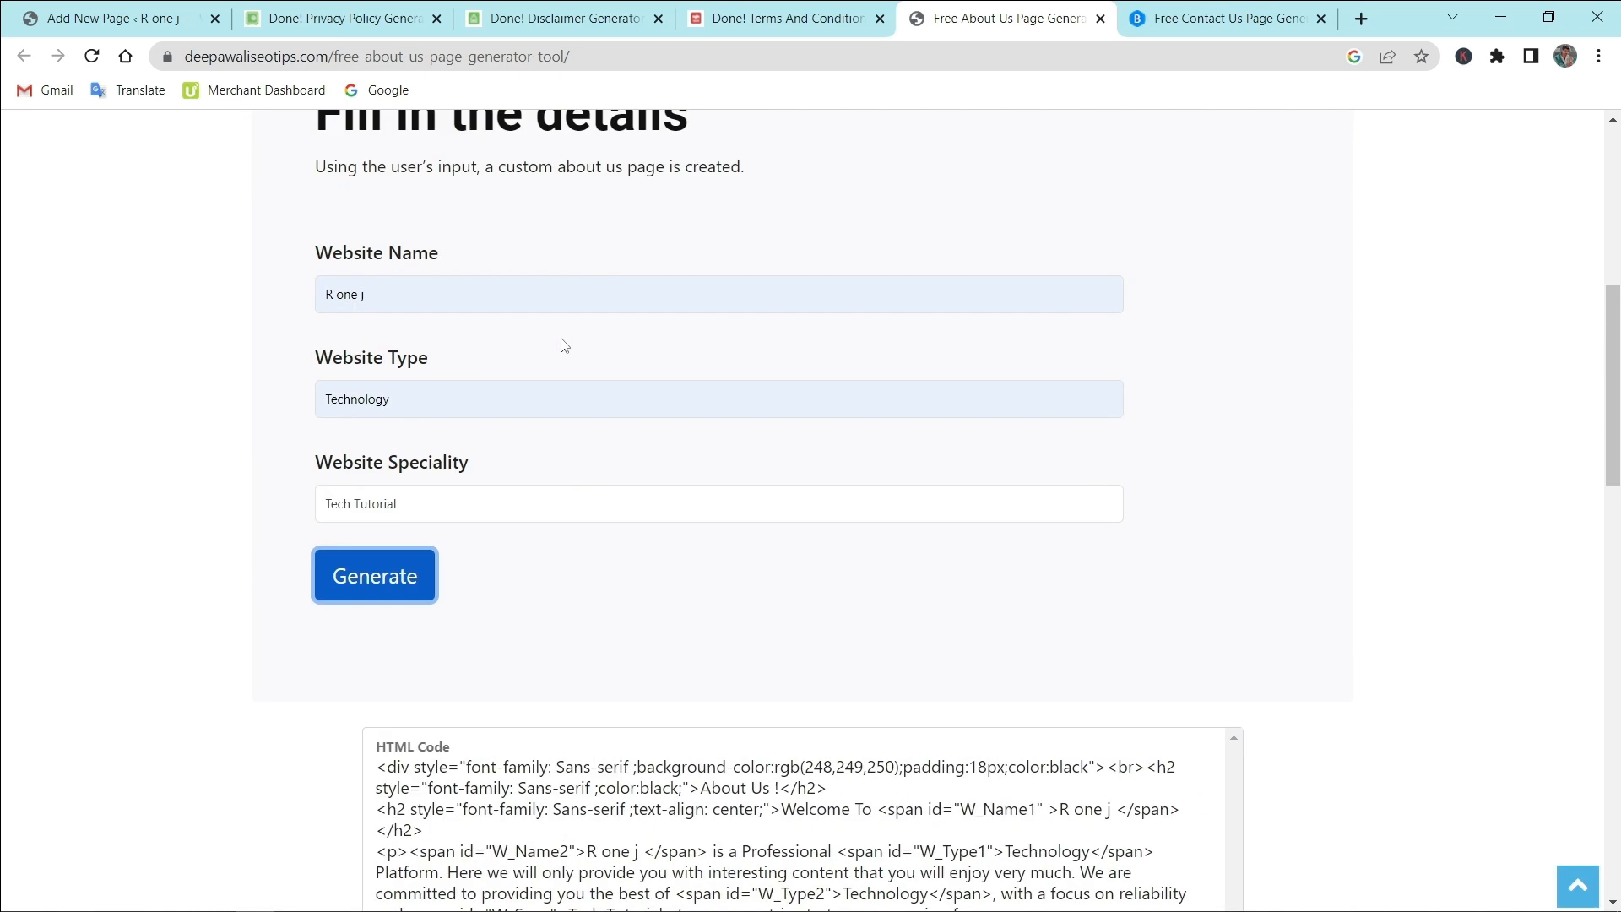
pyautogui.scroll(-1, 554, 352)
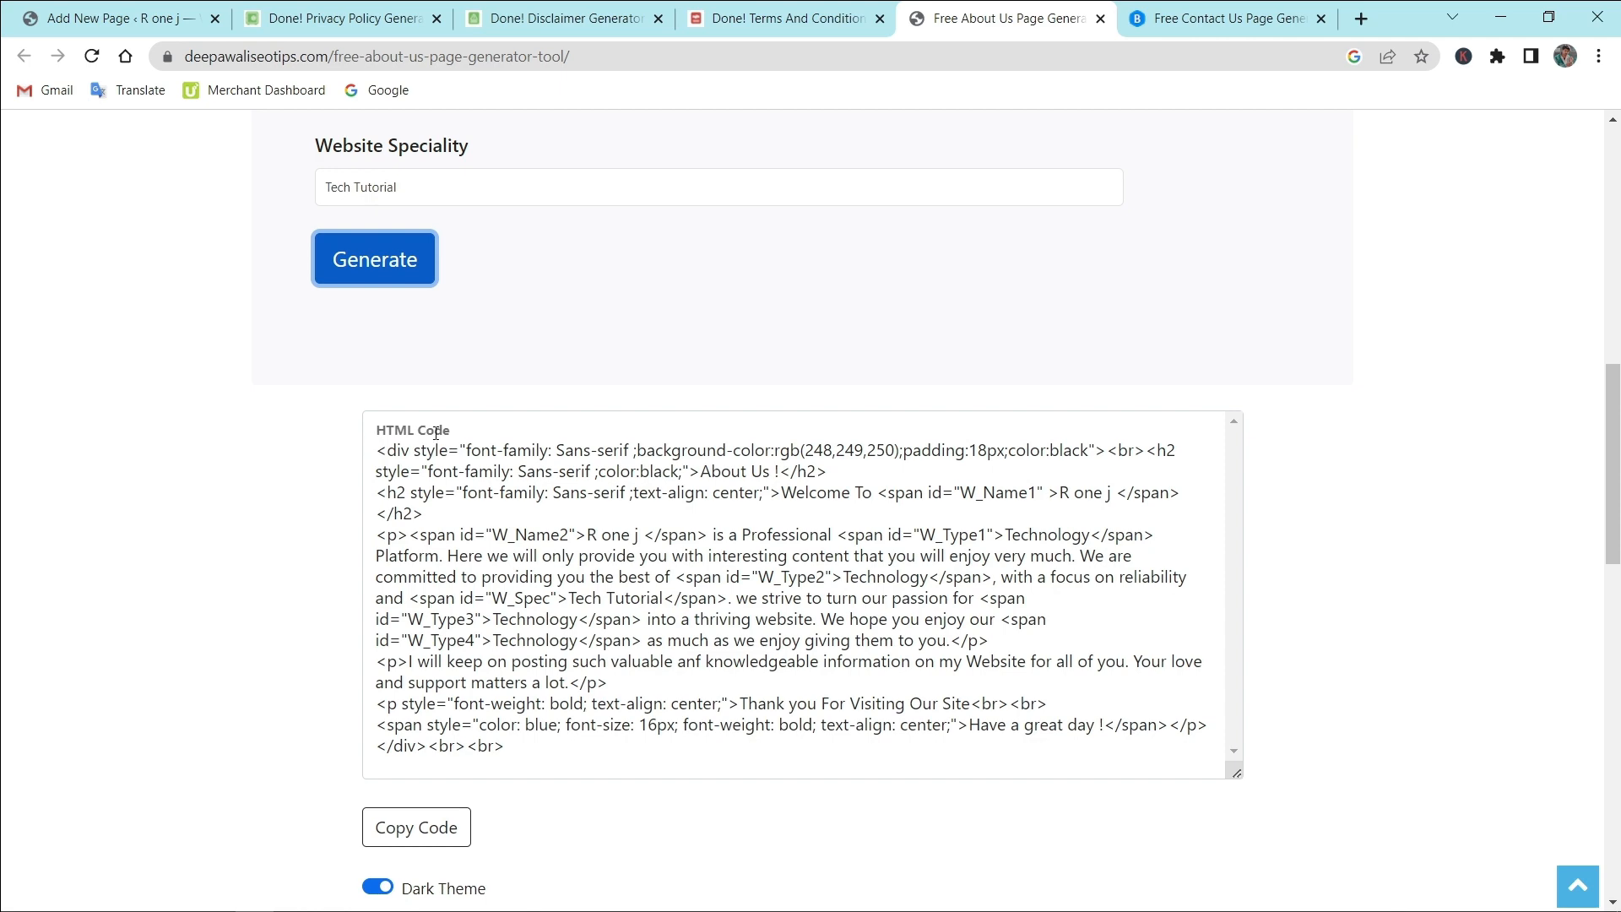
pyautogui.click(427, 828)
pyautogui.click(67, 31)
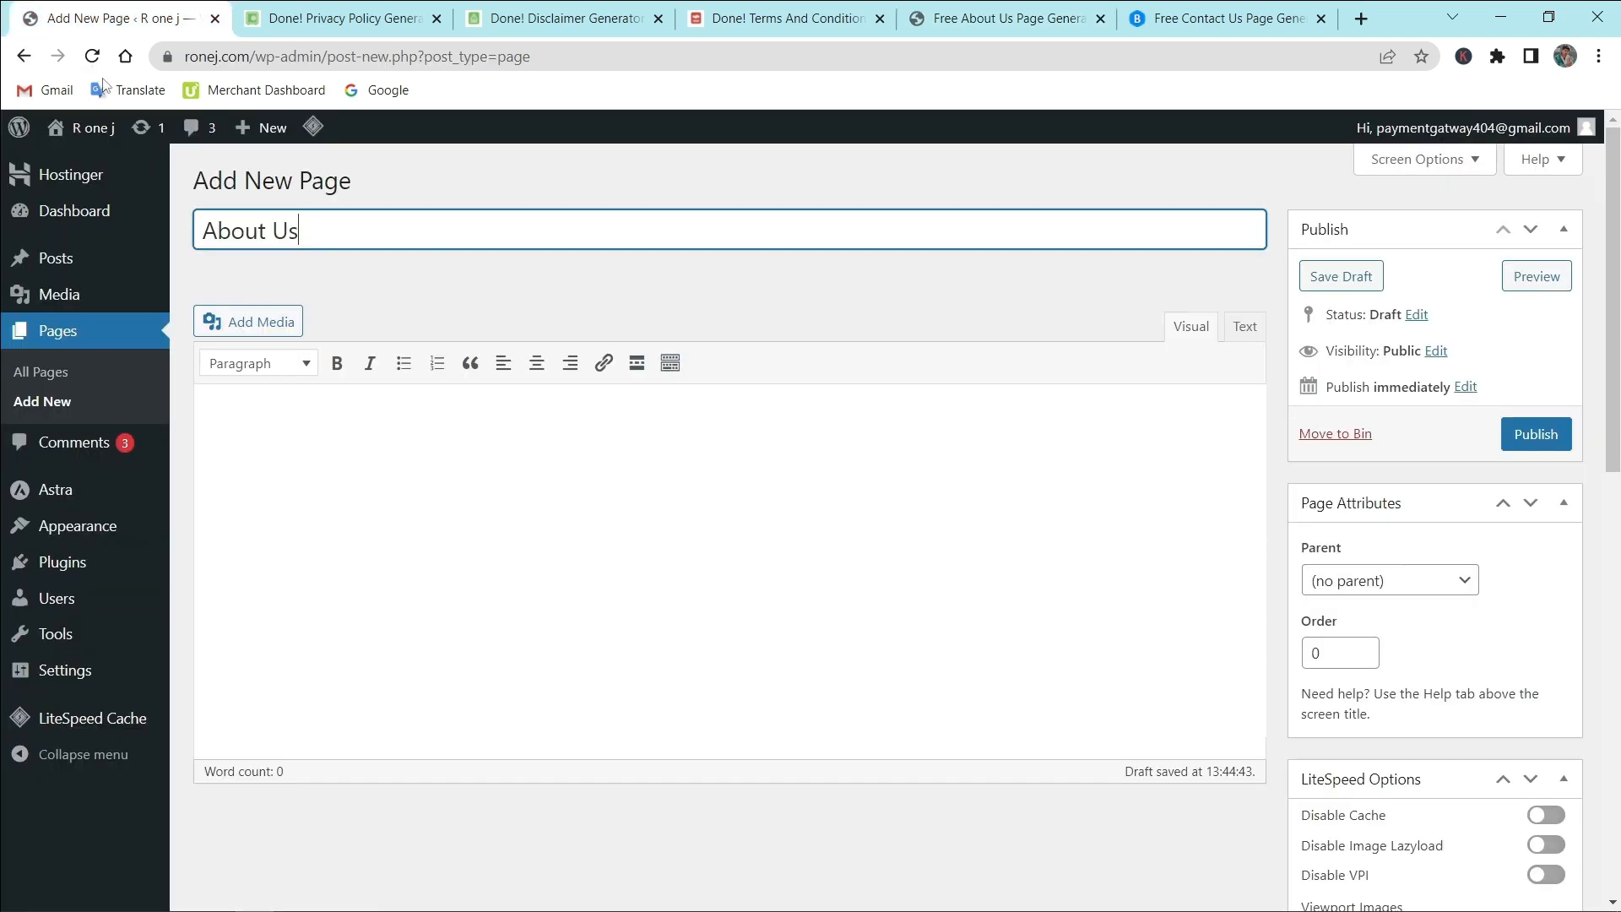
pyautogui.click(351, 492)
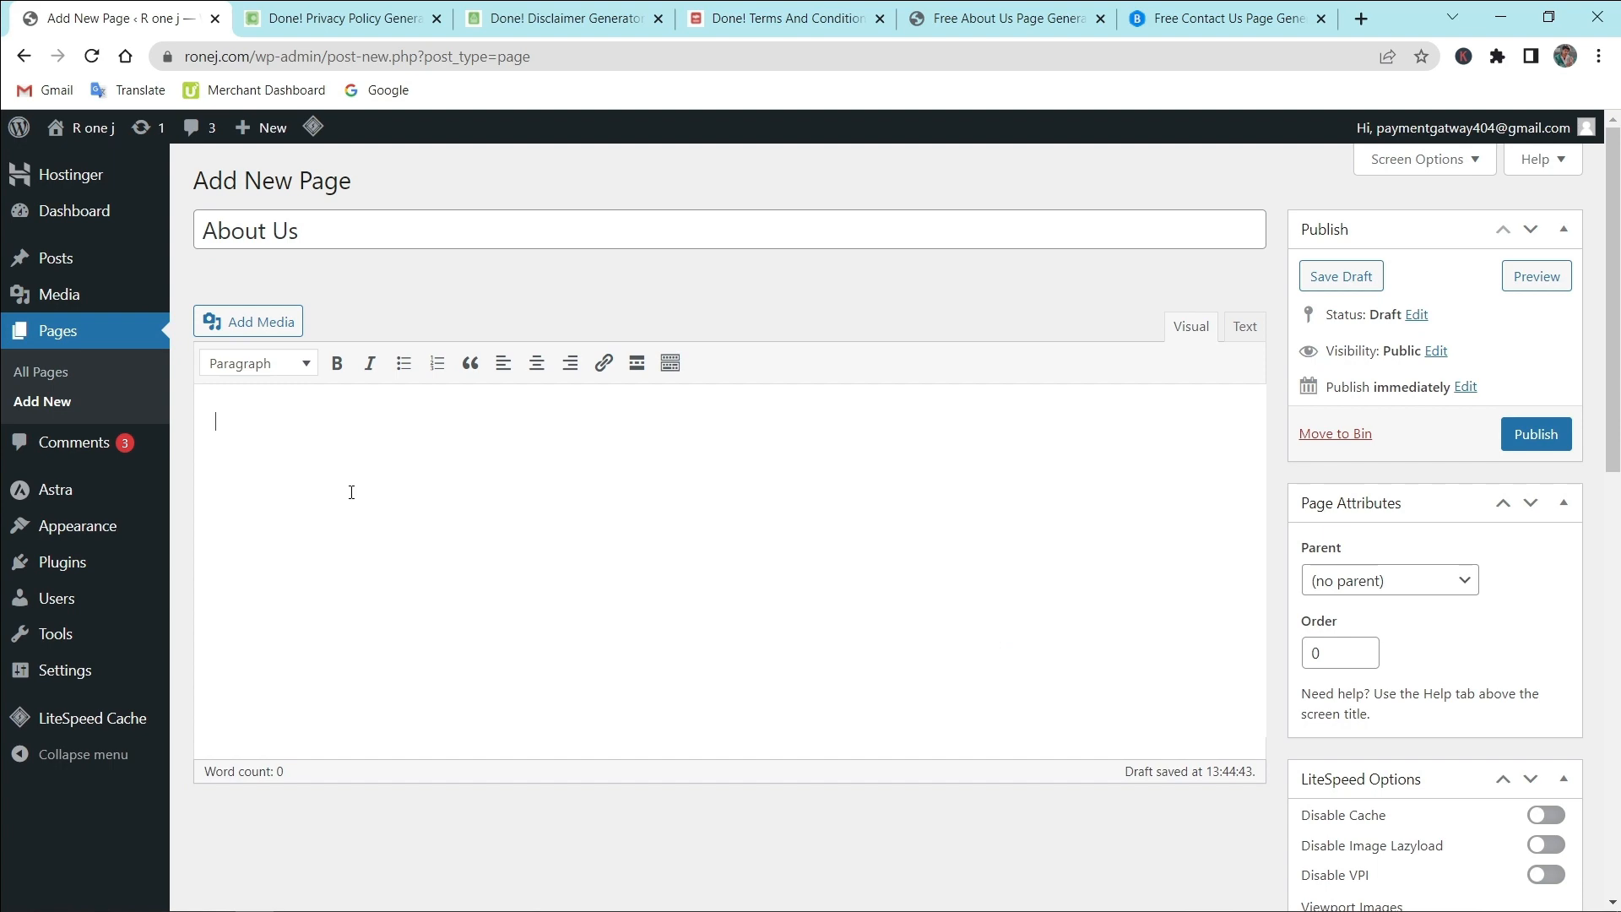
pyautogui.click(1245, 327)
pyautogui.hotkey('ctrl', 'v')
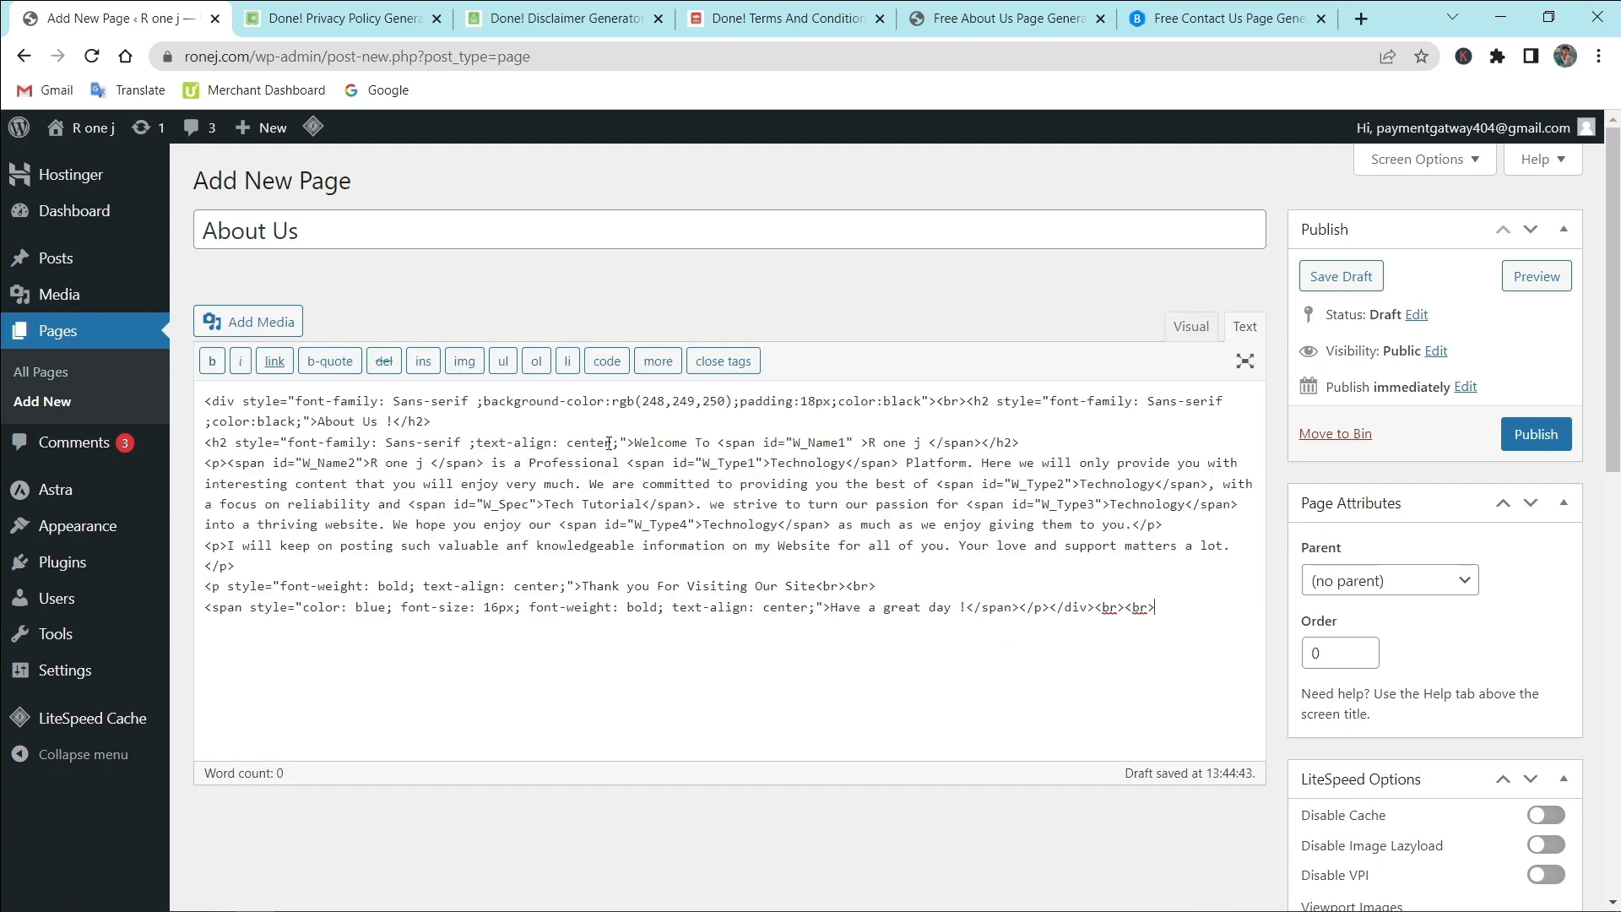
# Step: Check the About Us content in visual mode and publish the page
pyautogui.click(1191, 327)
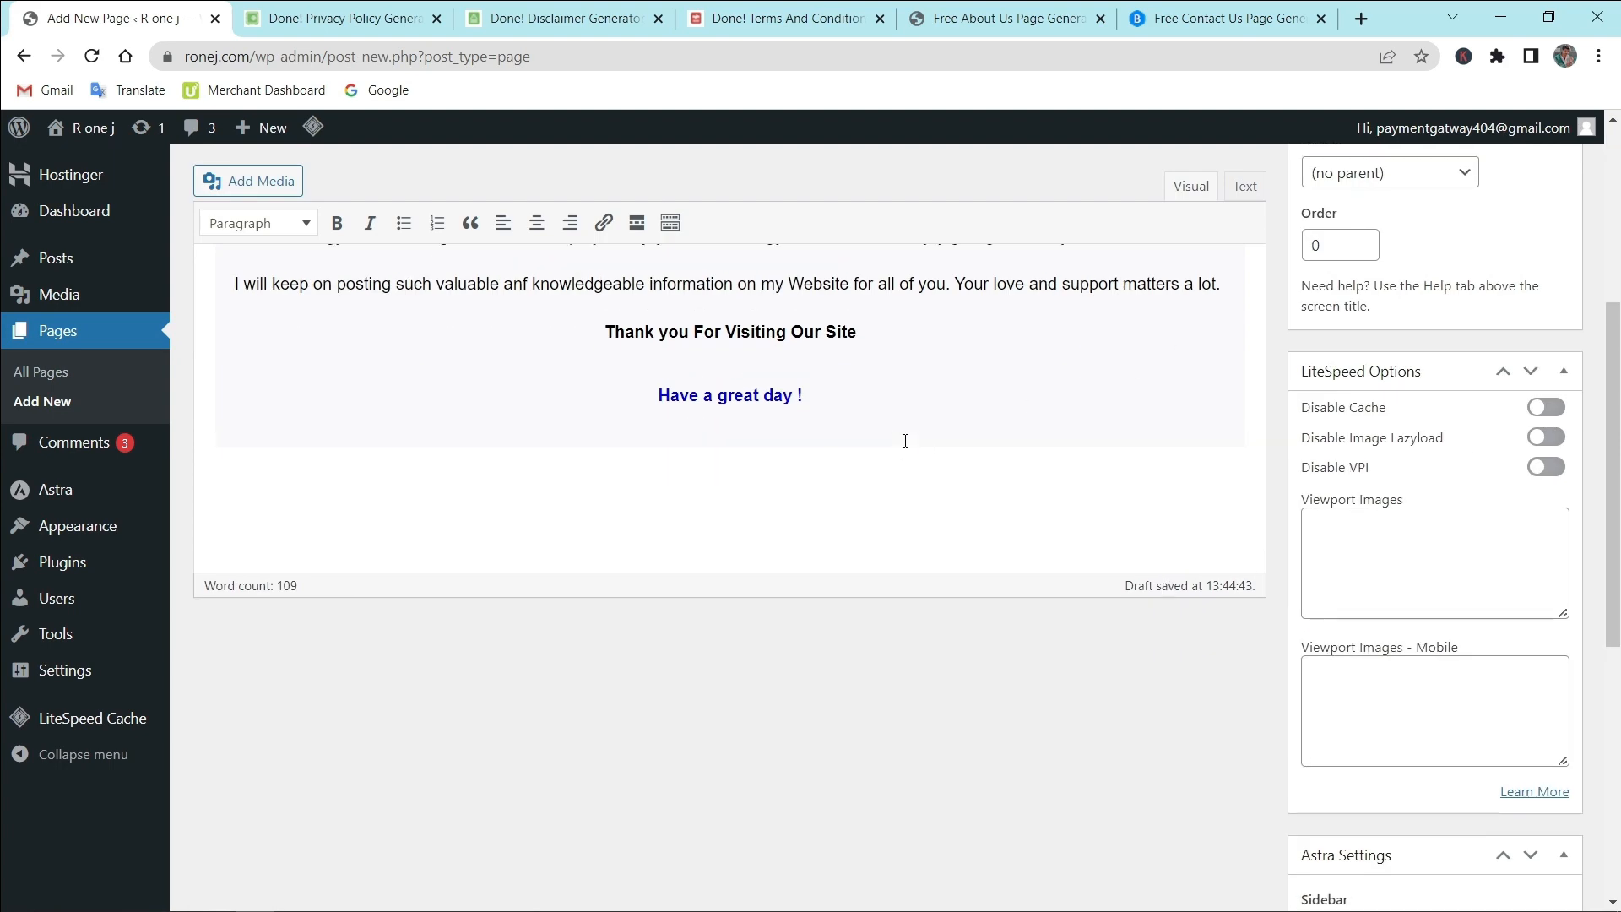
pyautogui.scroll(1, 747, 503)
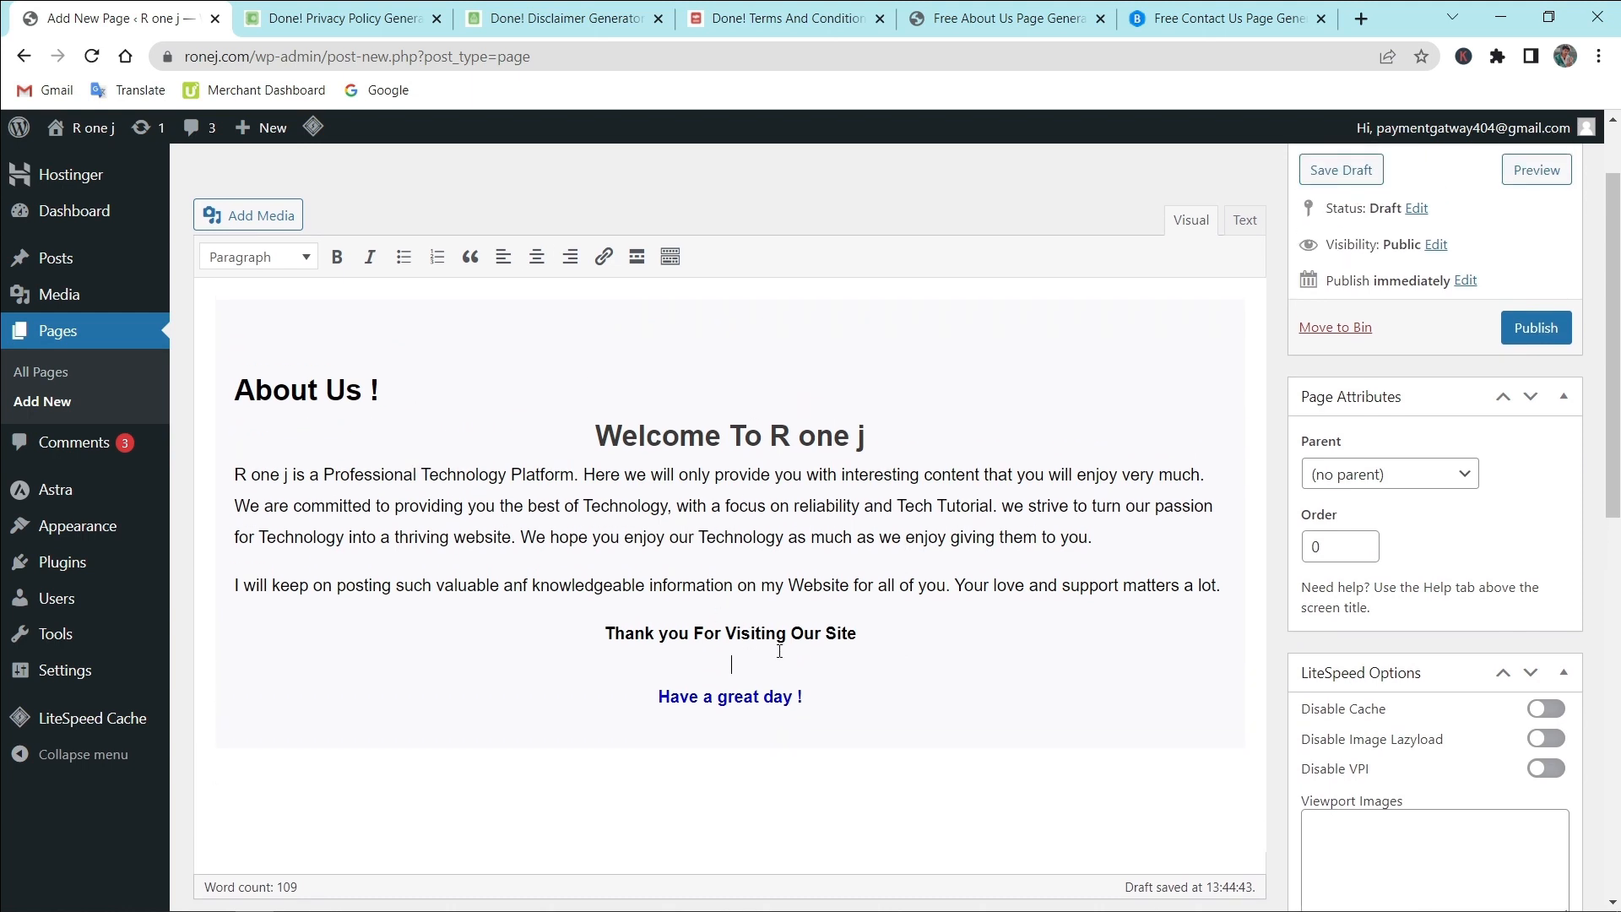
pyautogui.click(1533, 338)
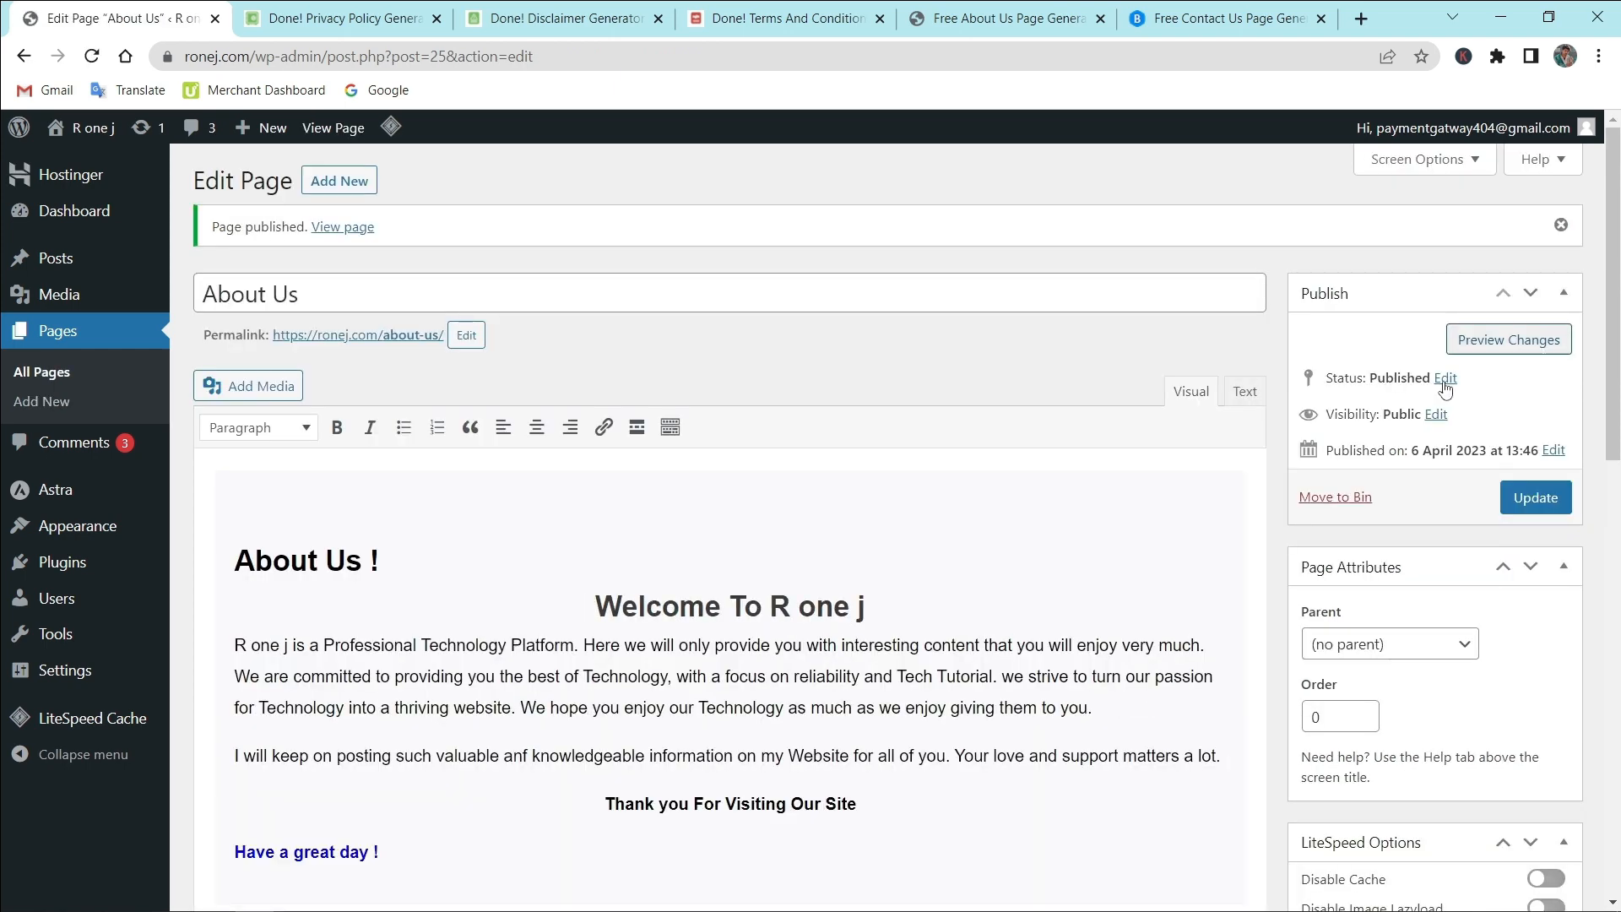
# Step: Generate the Contact Us page with website name r one j and the prefilled business email, leaving the WhatsApp number empty
pyautogui.click(999, 12)
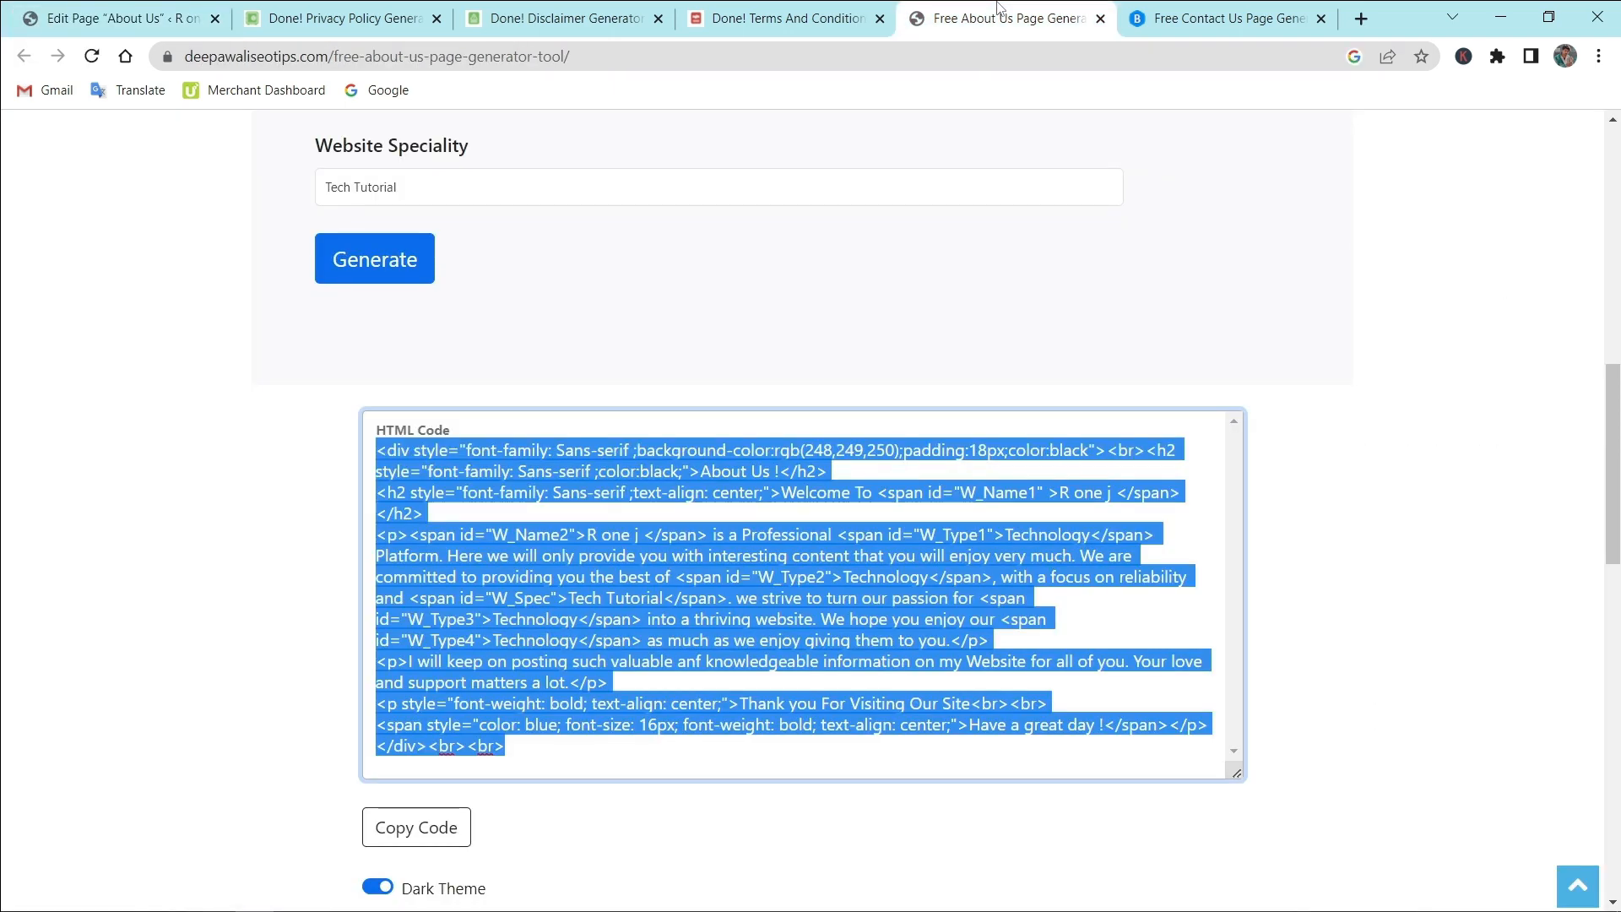
pyautogui.click(1224, 12)
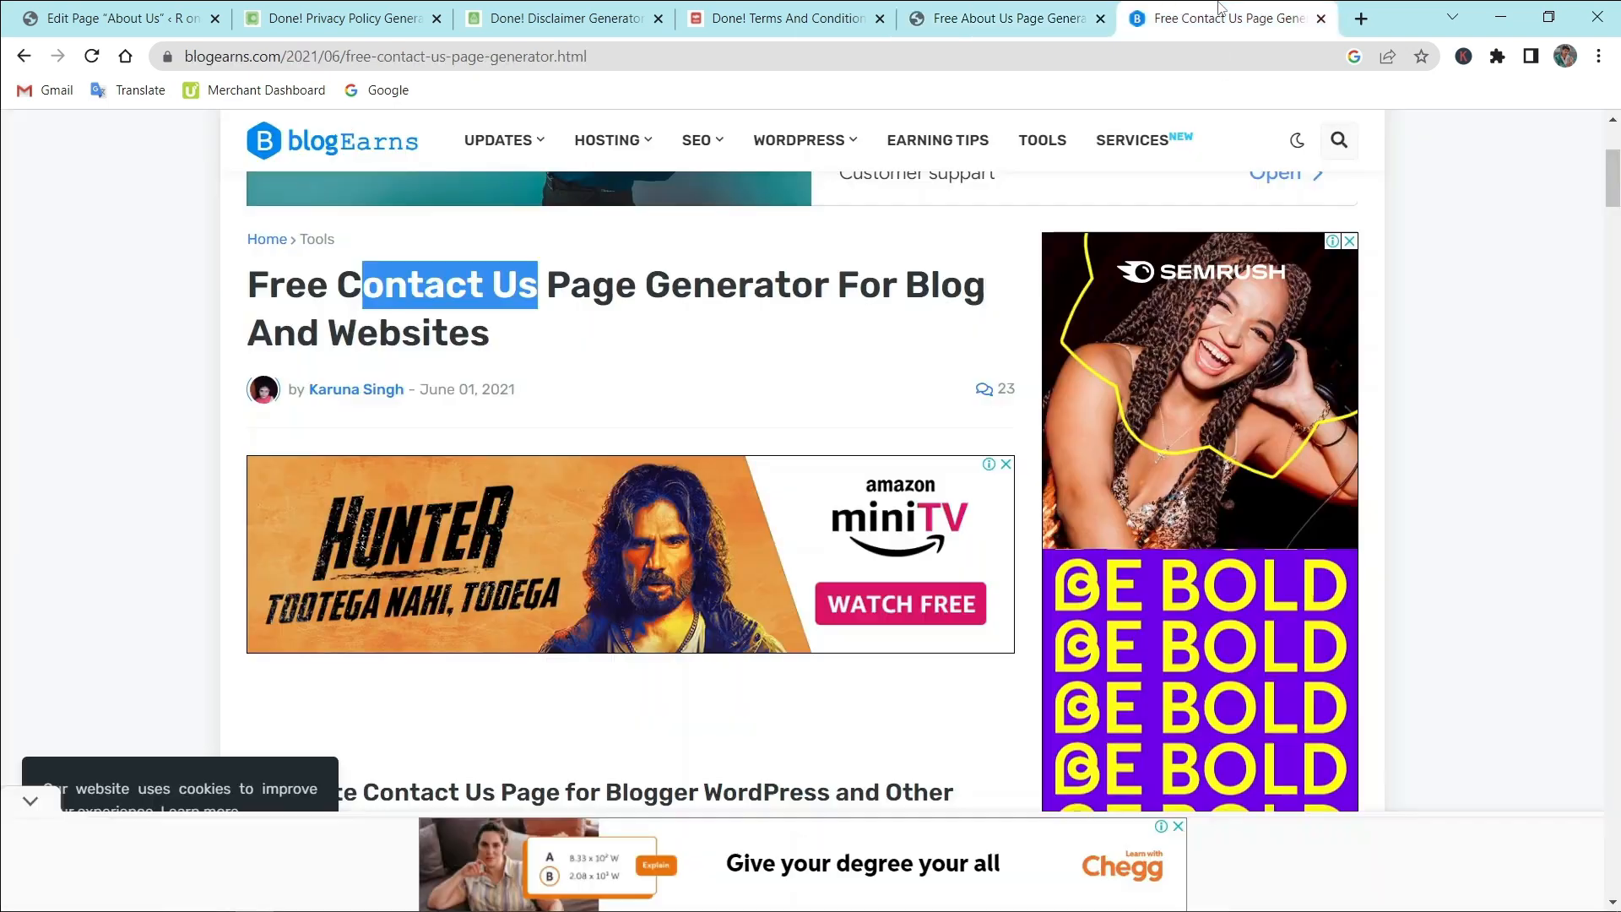
pyautogui.scroll(-6, 959, 265)
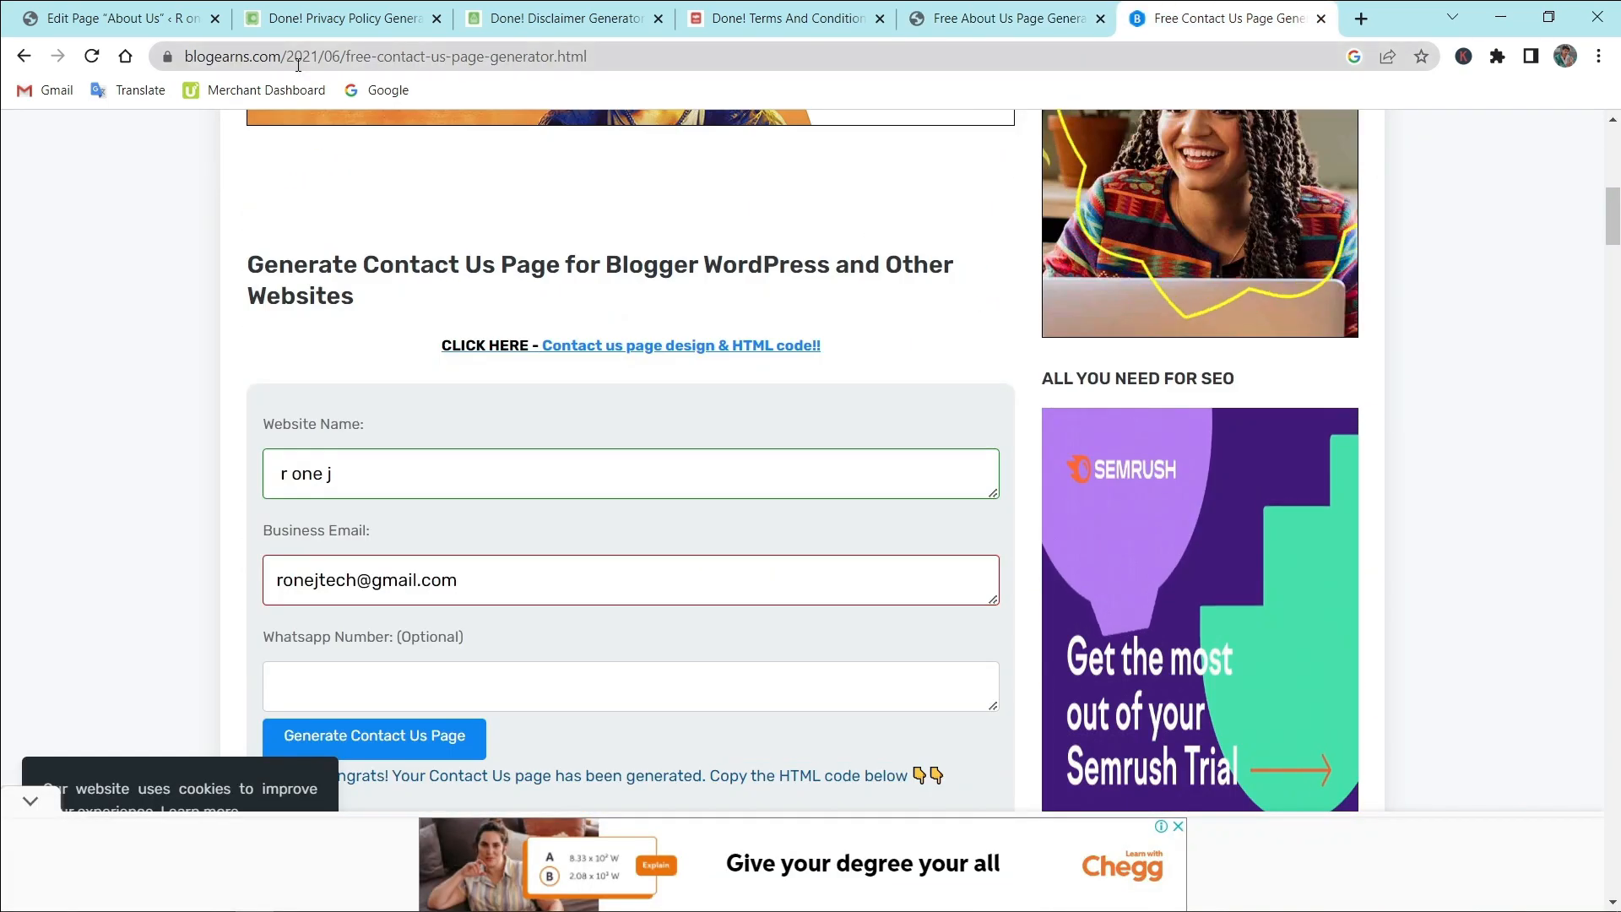
pyautogui.scroll(-1, 445, 463)
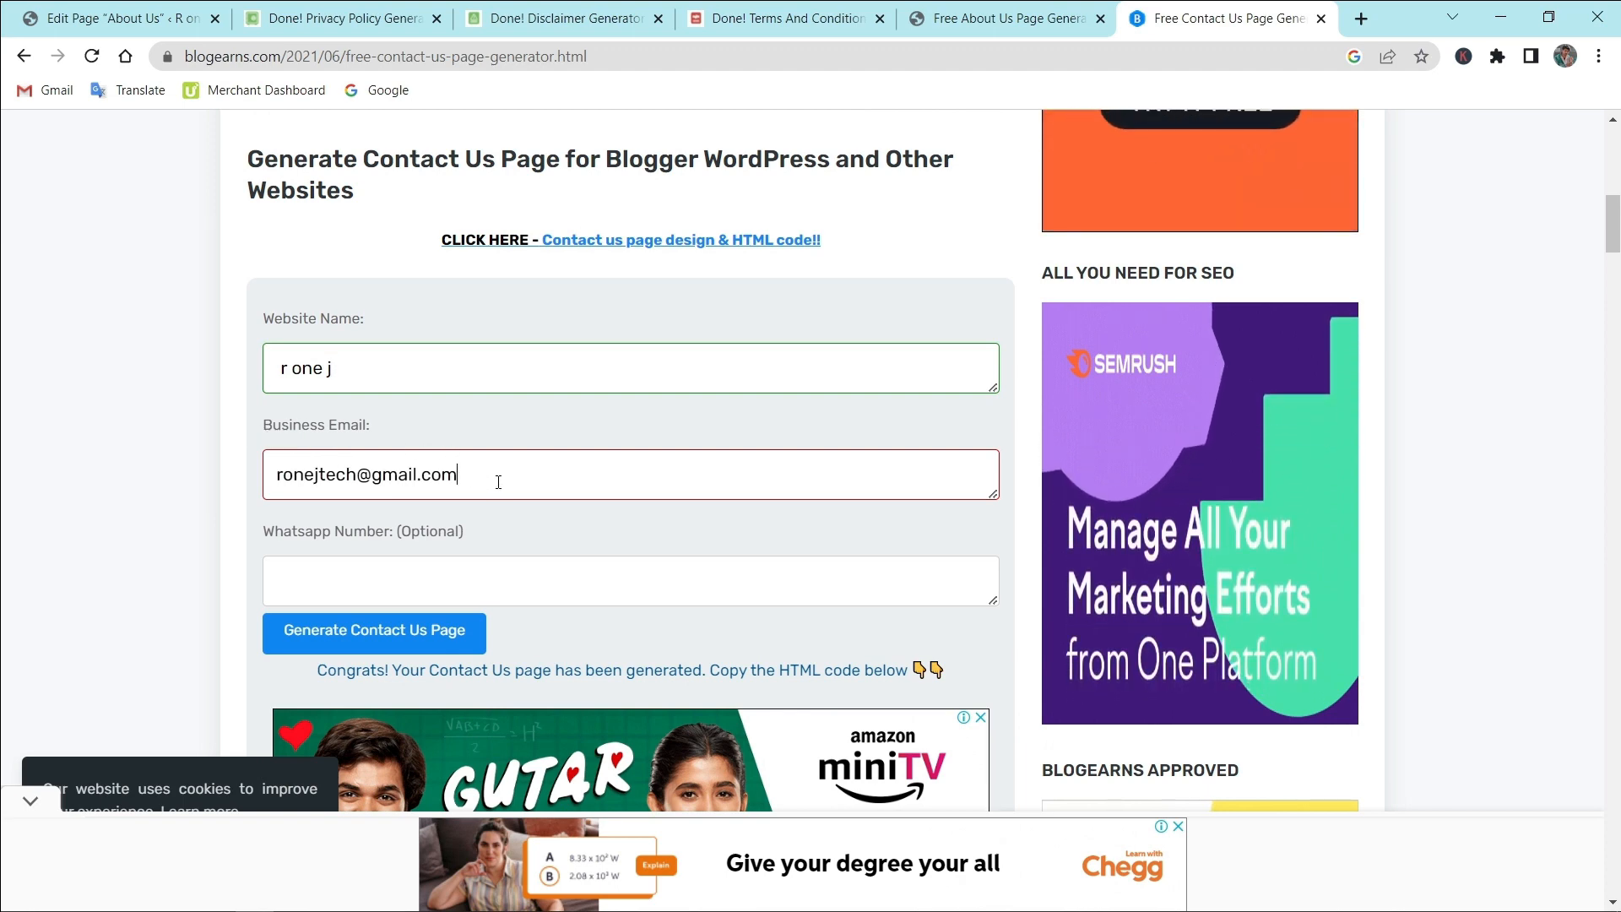
pyautogui.click(377, 568)
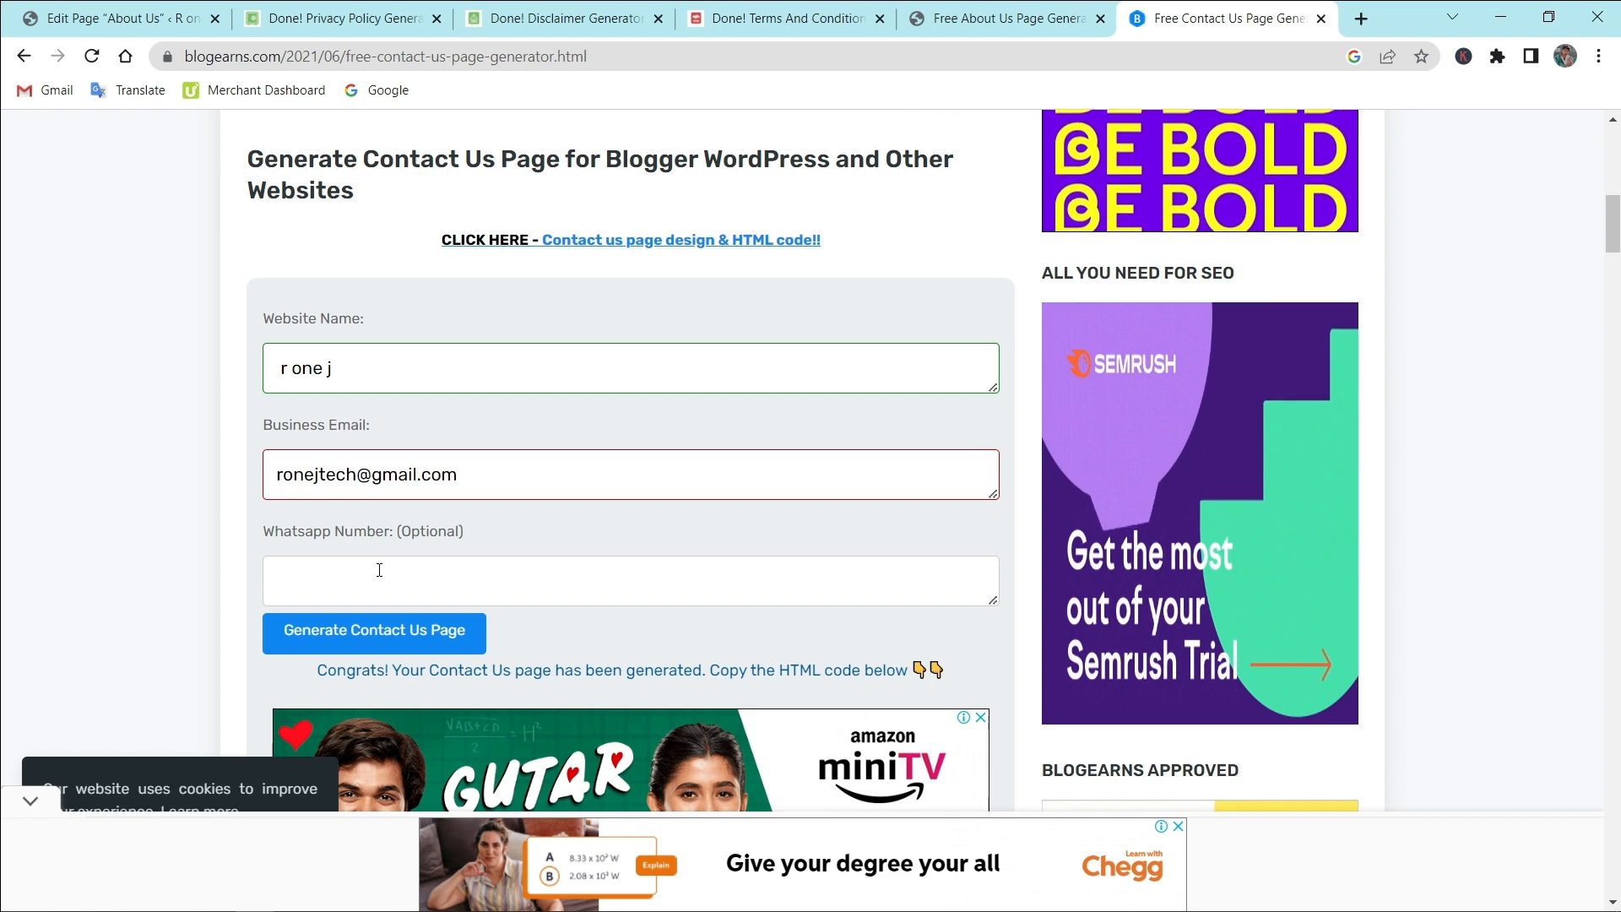
pyautogui.click(367, 644)
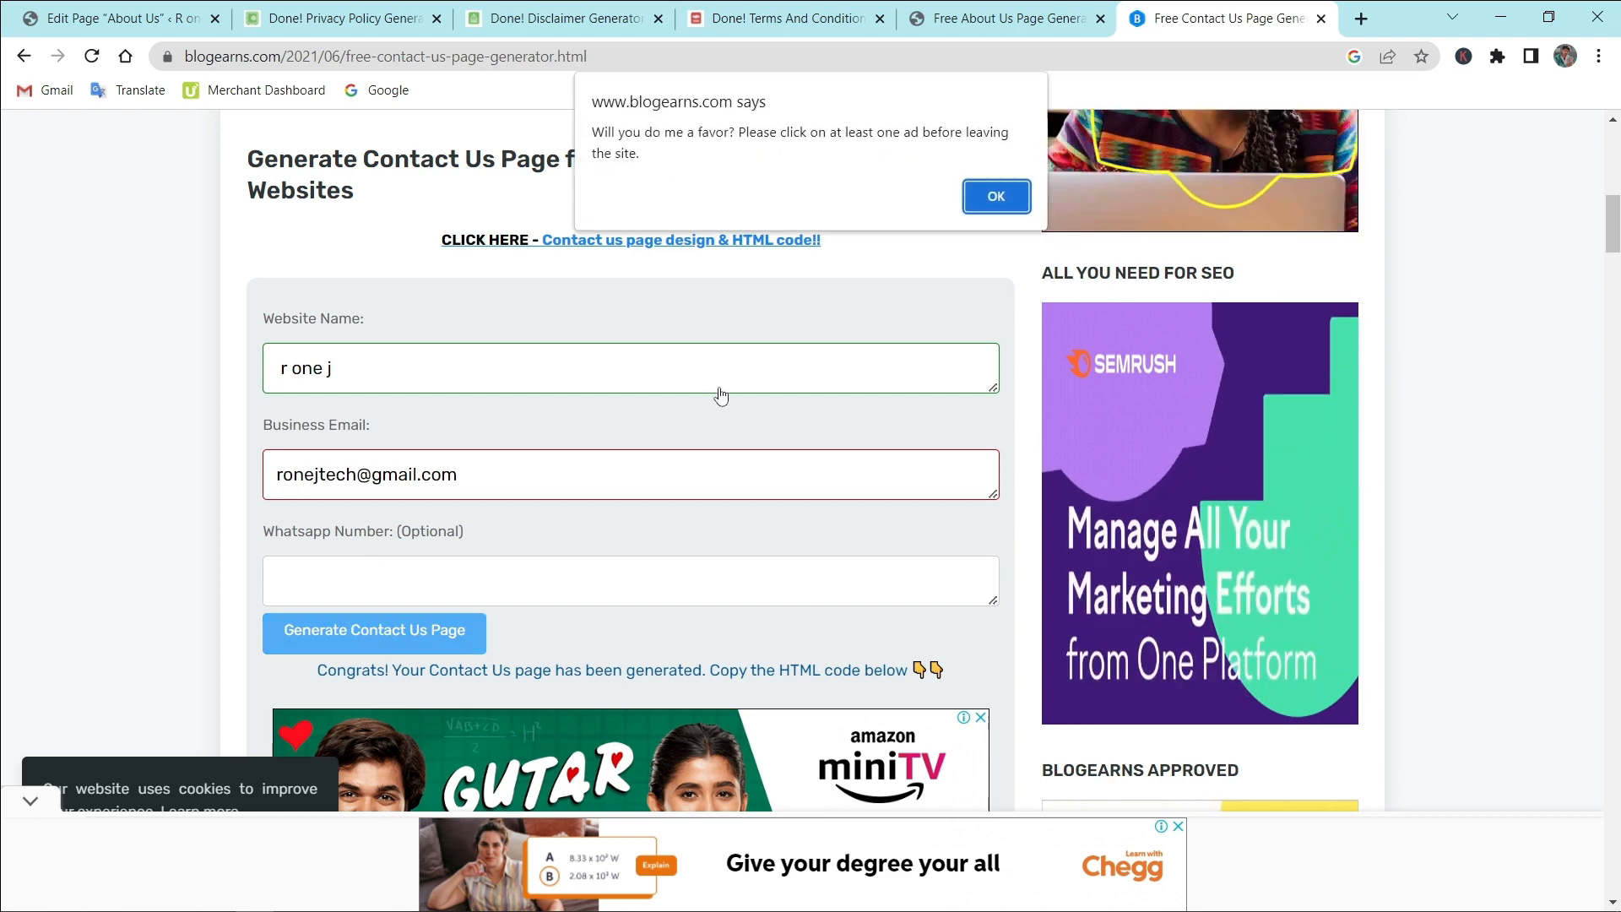
pyautogui.click(995, 192)
# Step: Copy the generated Contact Us HTML code and paste it into the body of a new WordPress page in text mode
pyautogui.scroll(-1, 743, 409)
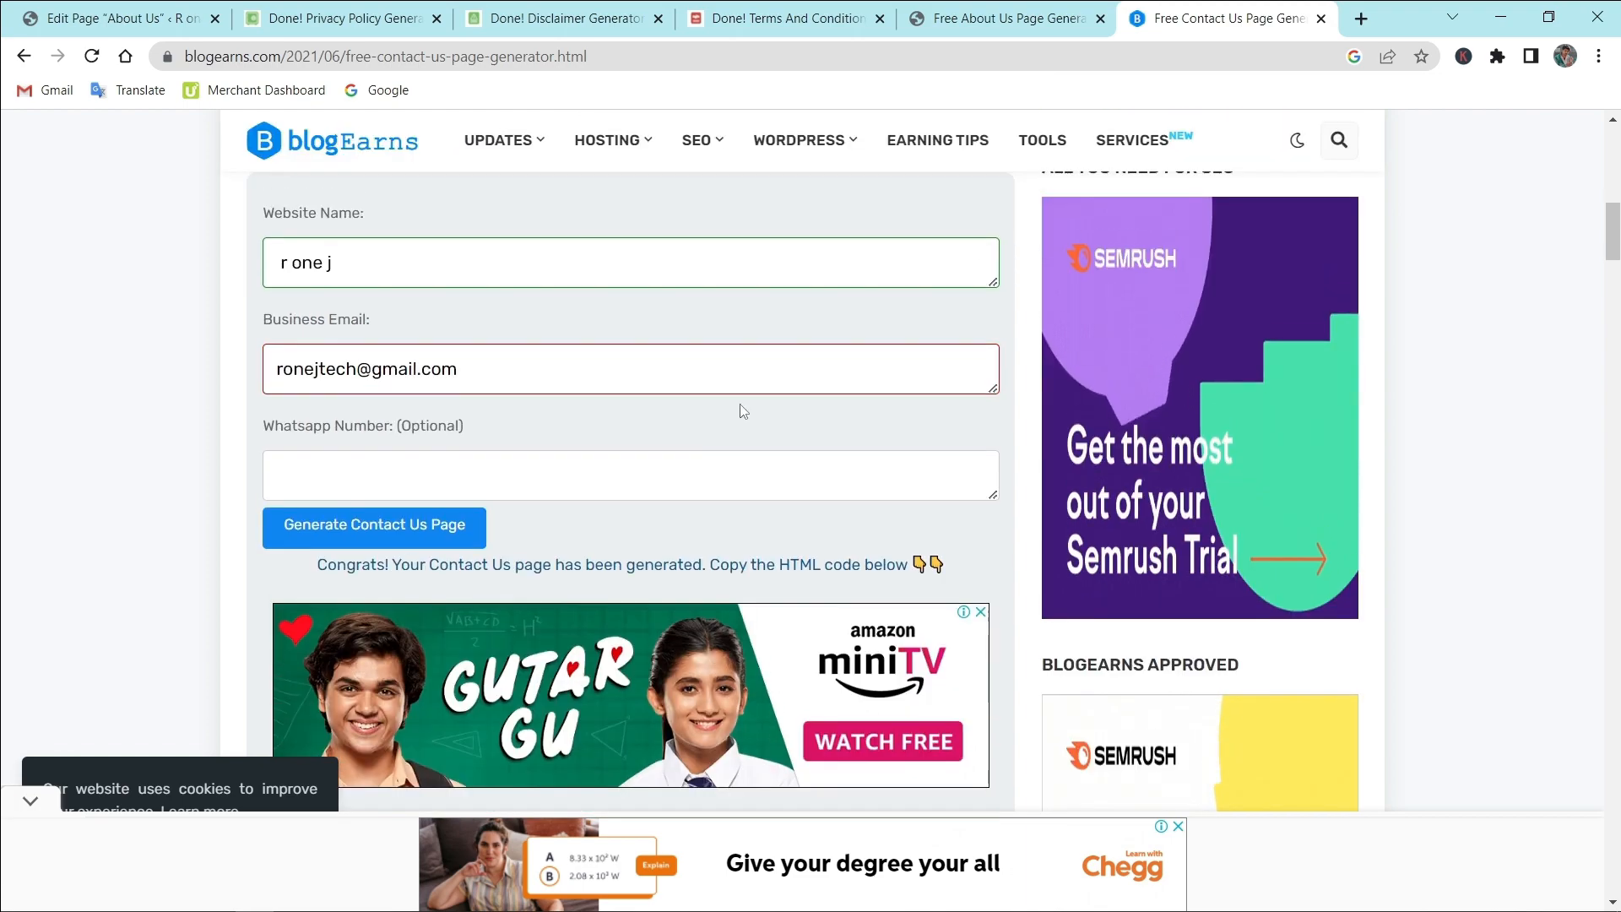
pyautogui.scroll(-5, 742, 412)
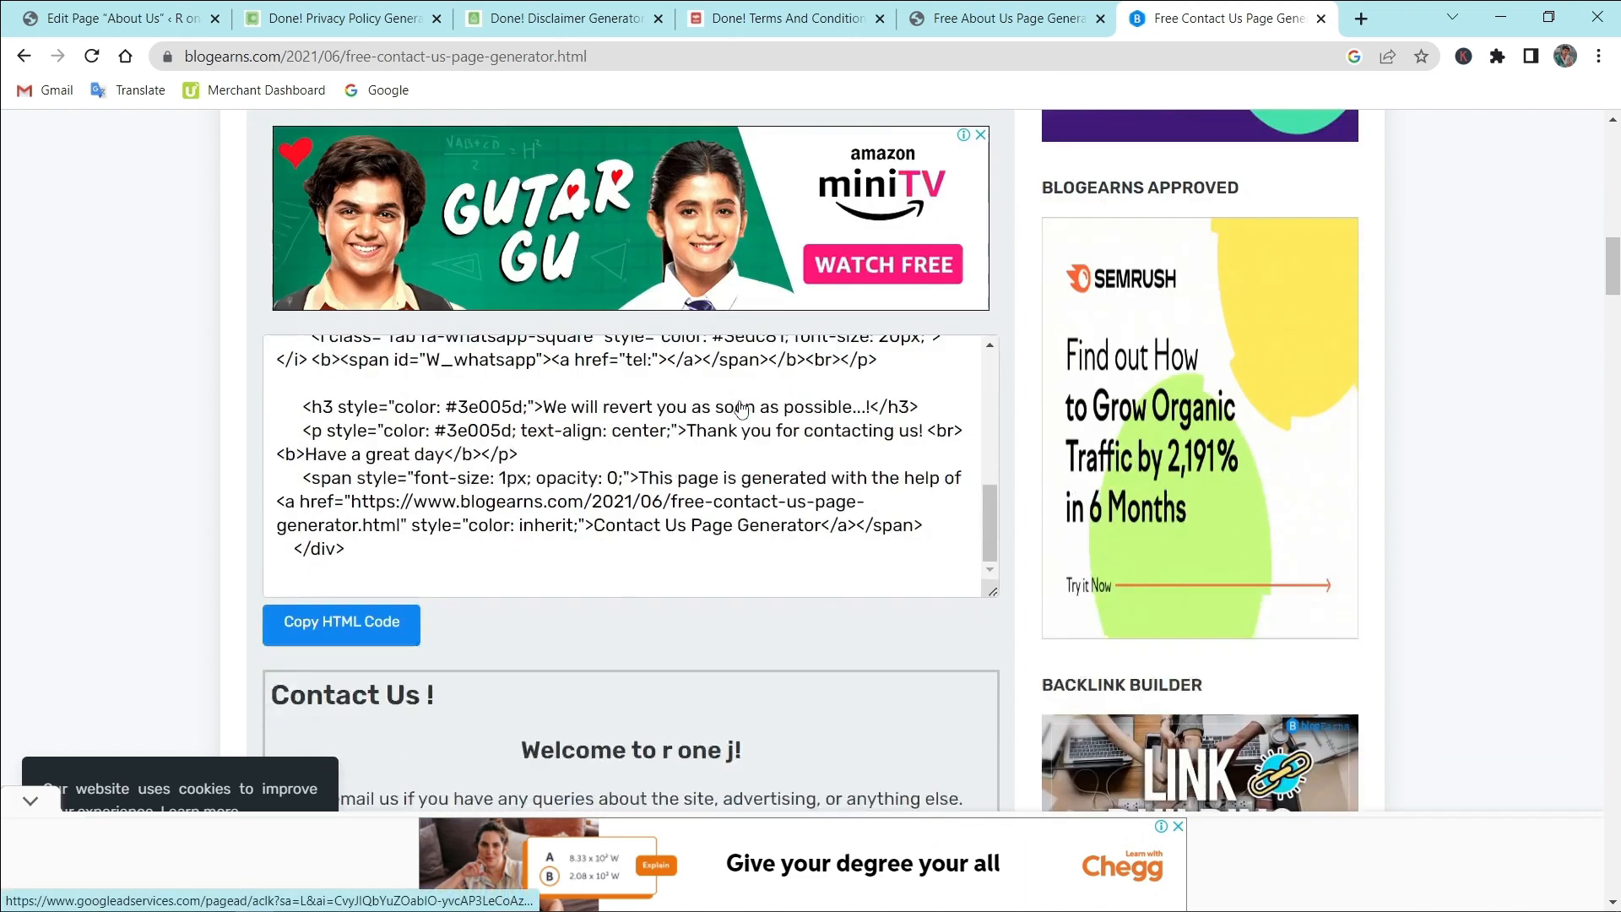
pyautogui.scroll(5, 571, 420)
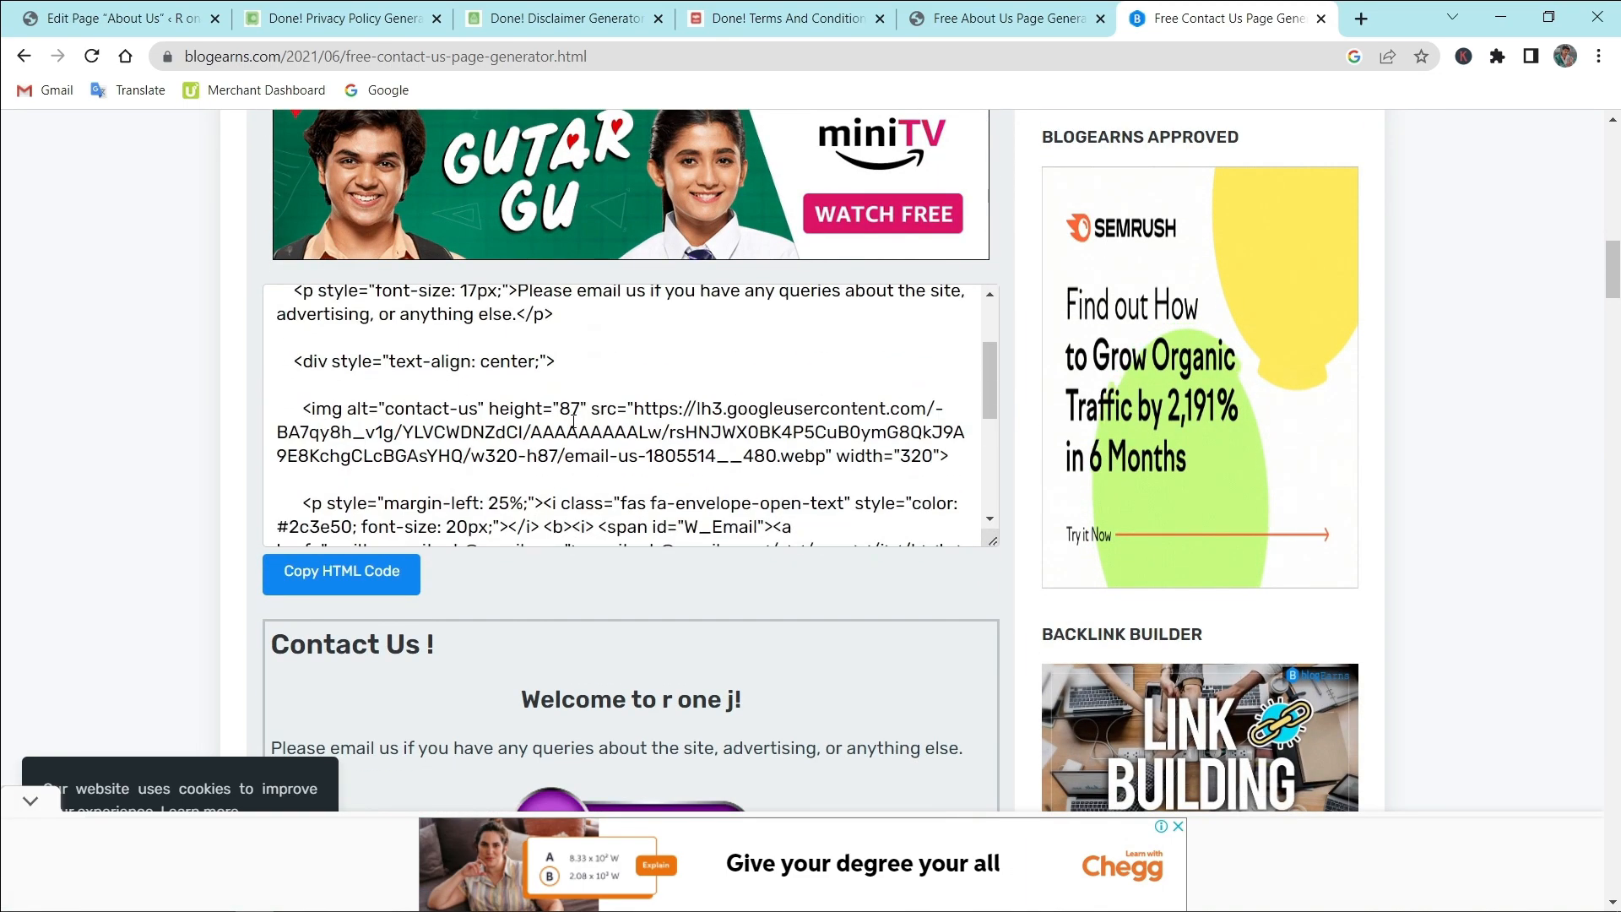
pyautogui.click(341, 574)
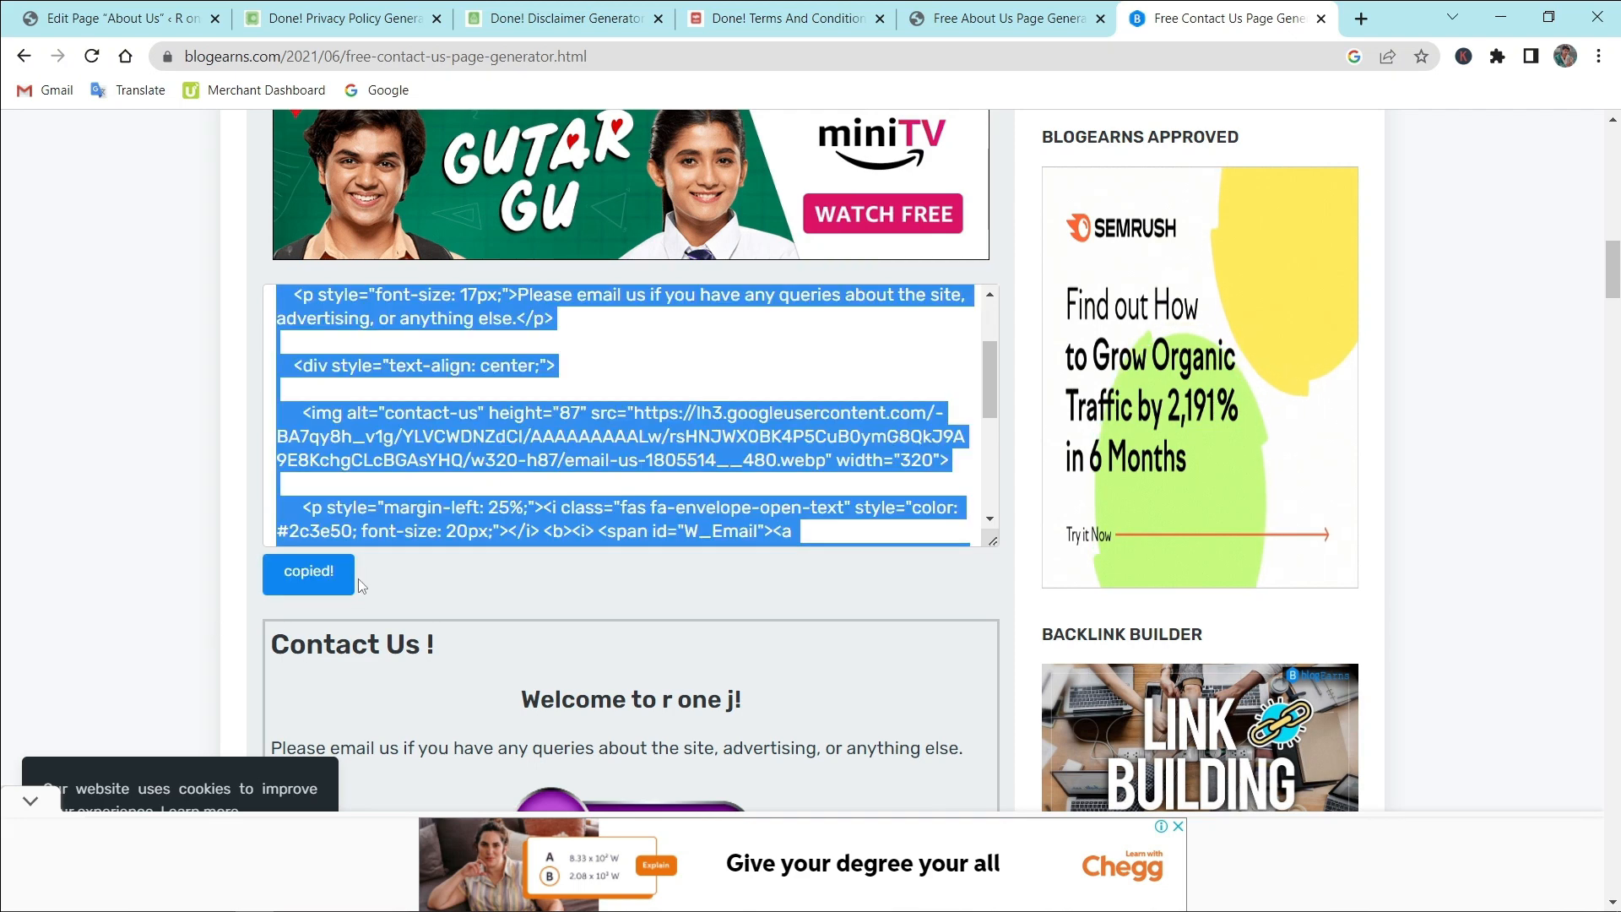
pyautogui.click(142, 10)
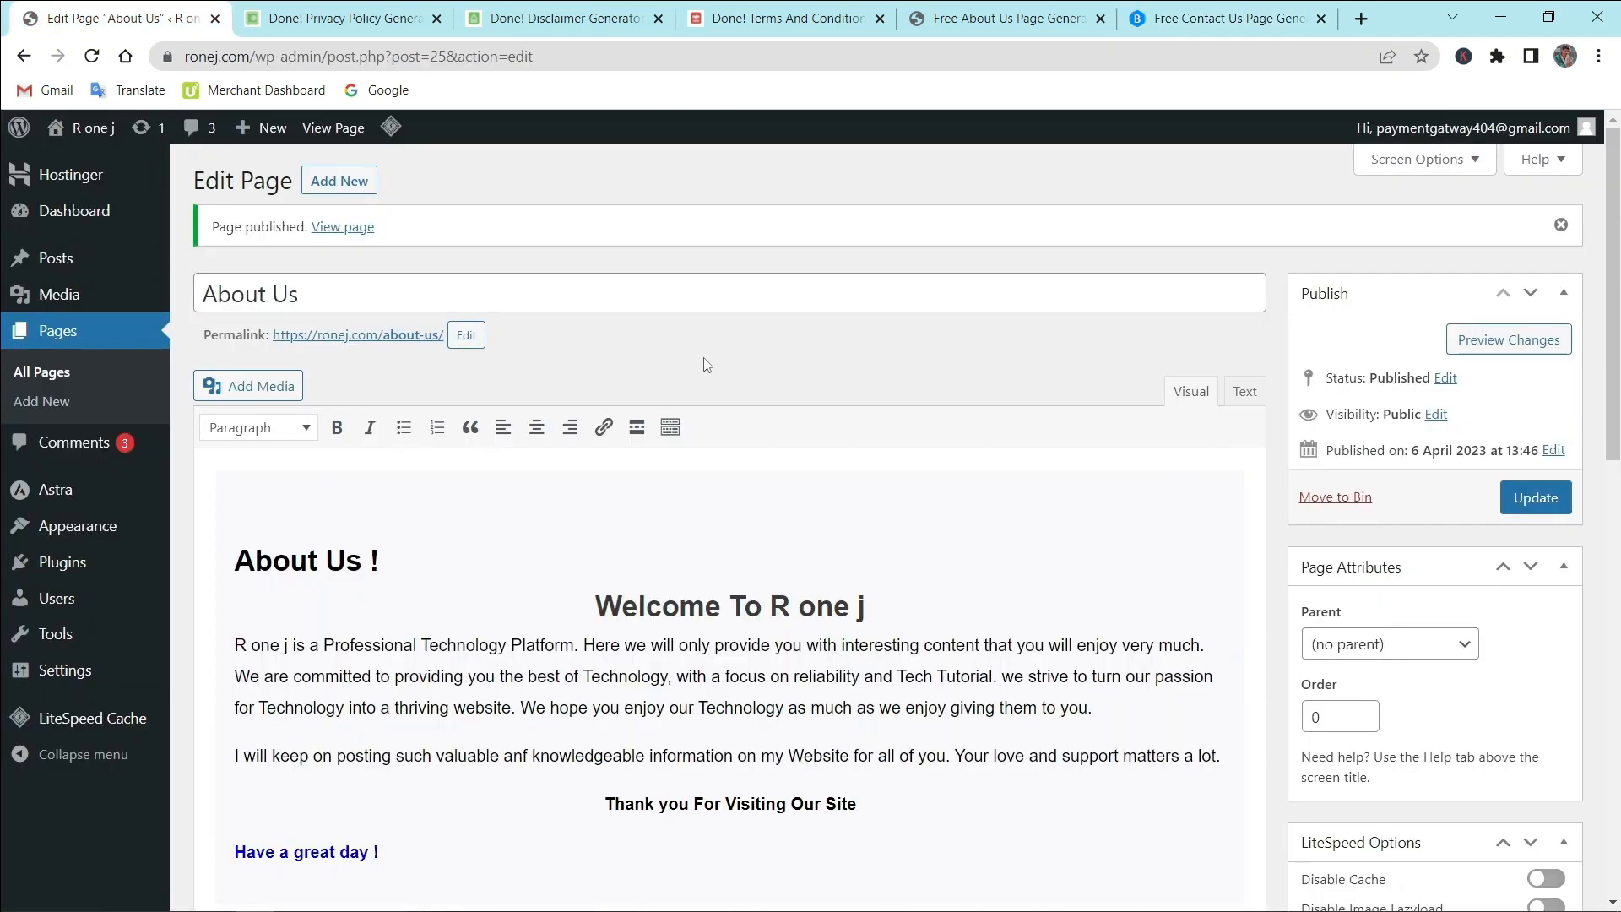
pyautogui.click(345, 182)
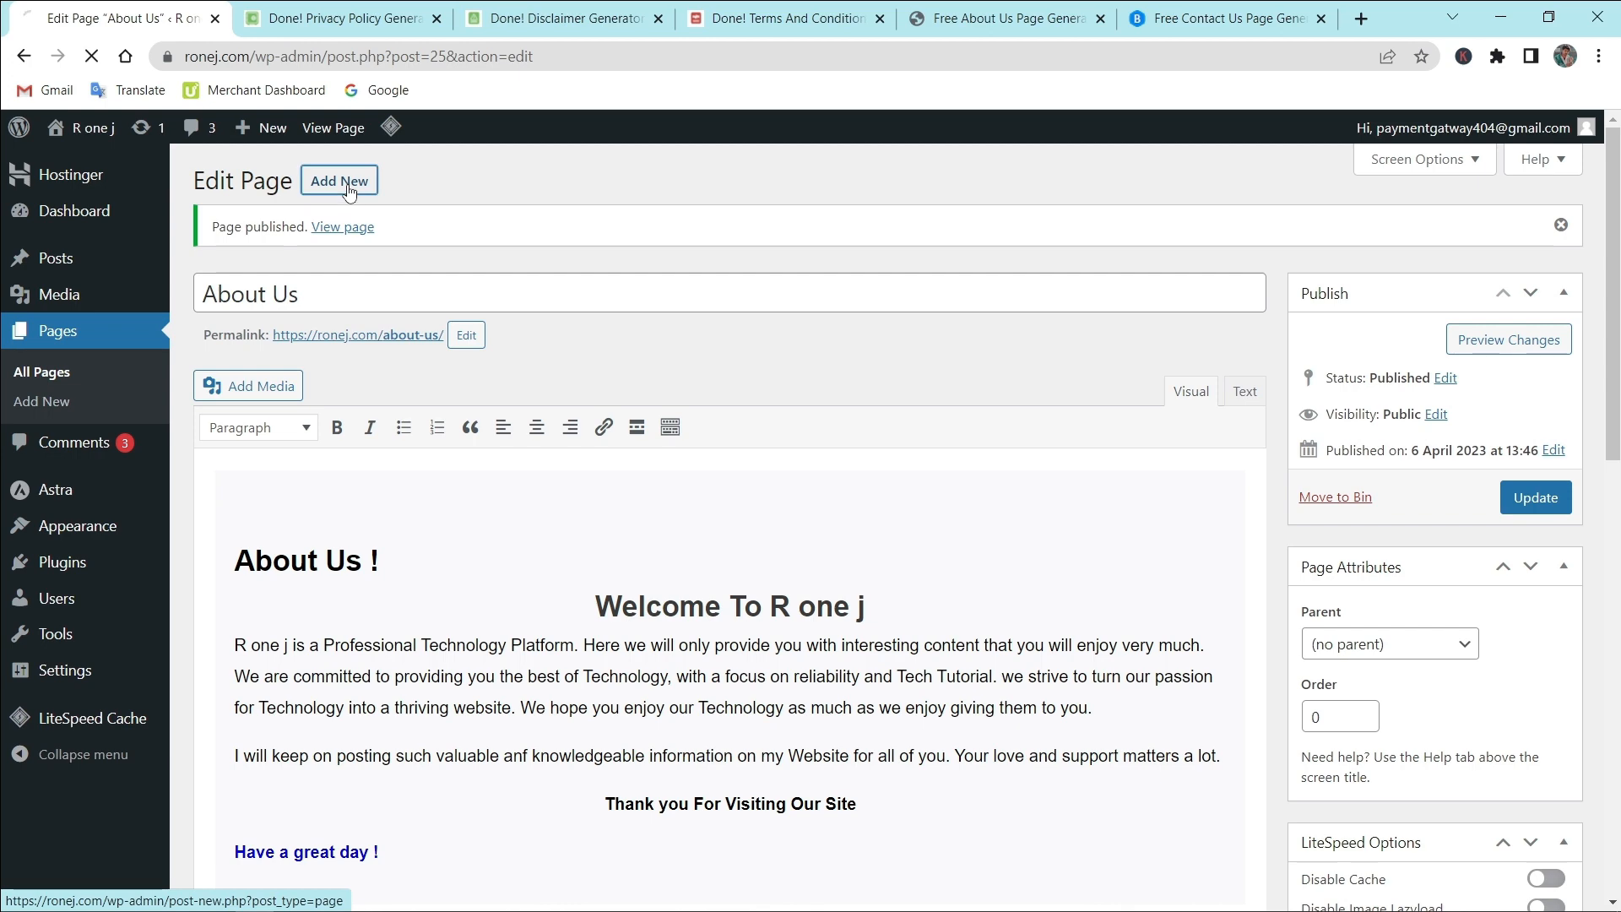
pyautogui.click(1244, 328)
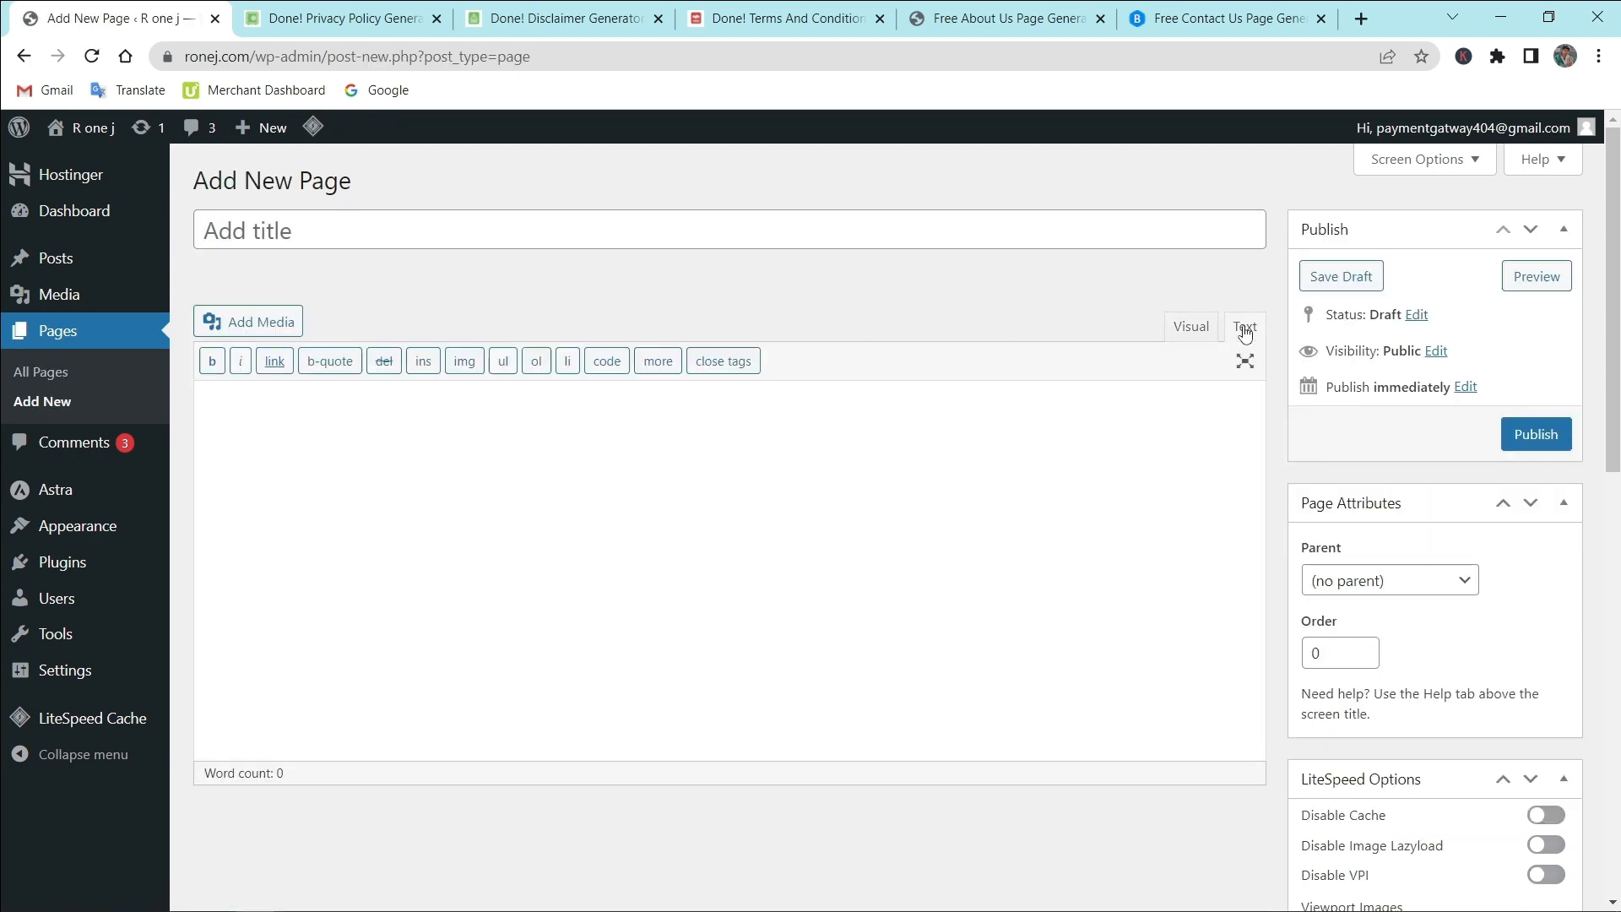
pyautogui.hotkey('ctrl', 'v')
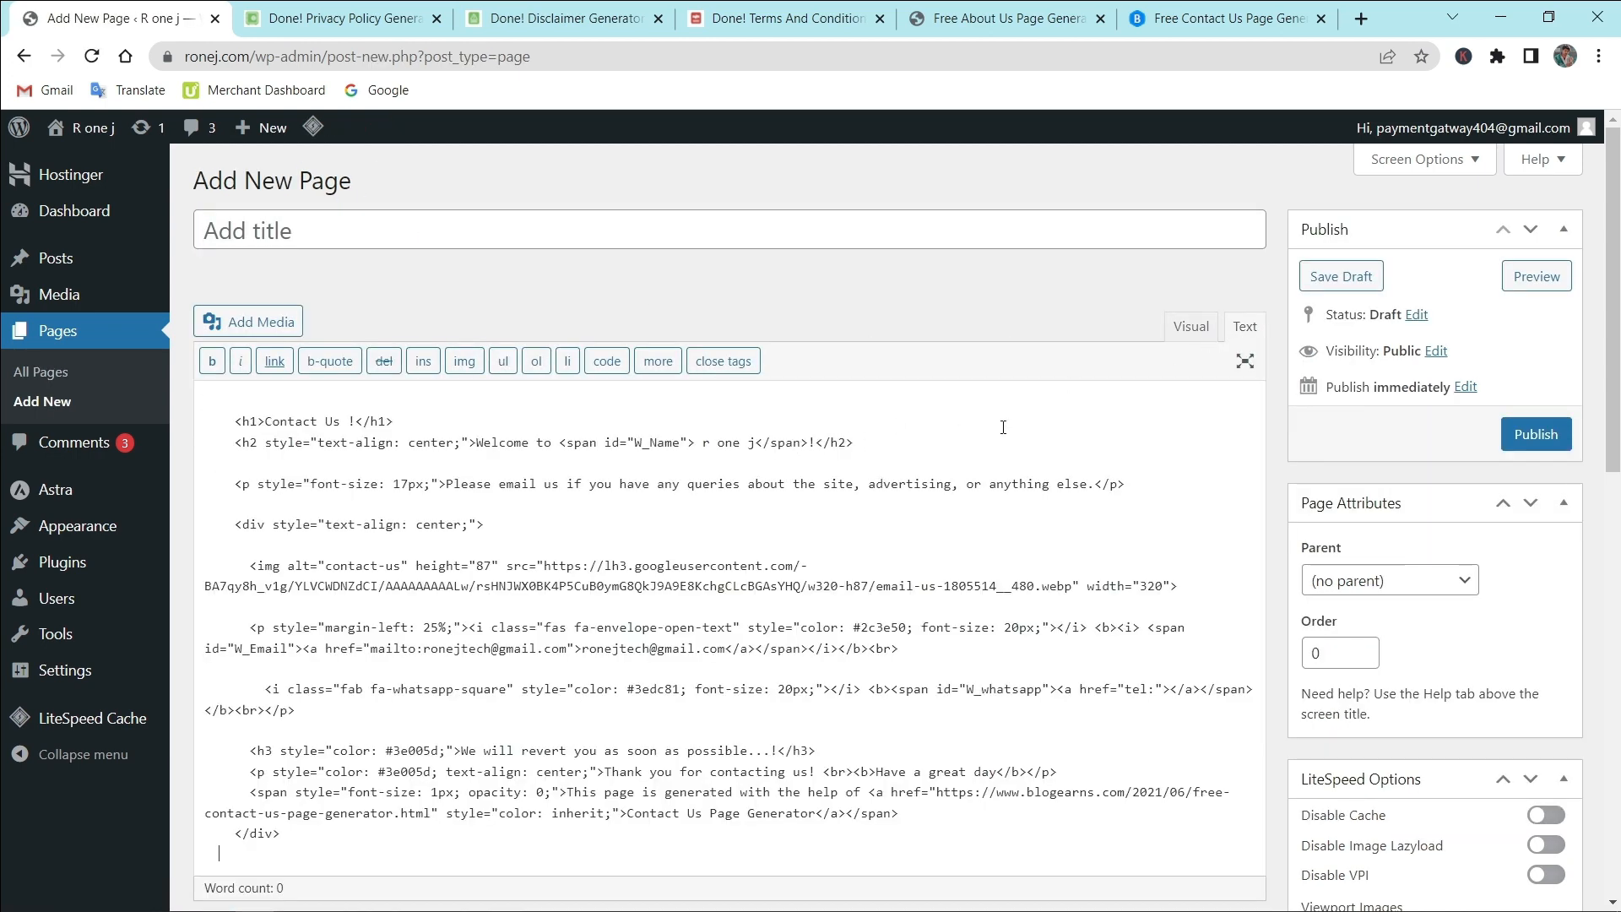
# Step: In visual mode, copy "Contact Us" from the body heading into the page title and publish the page
pyautogui.click(1191, 326)
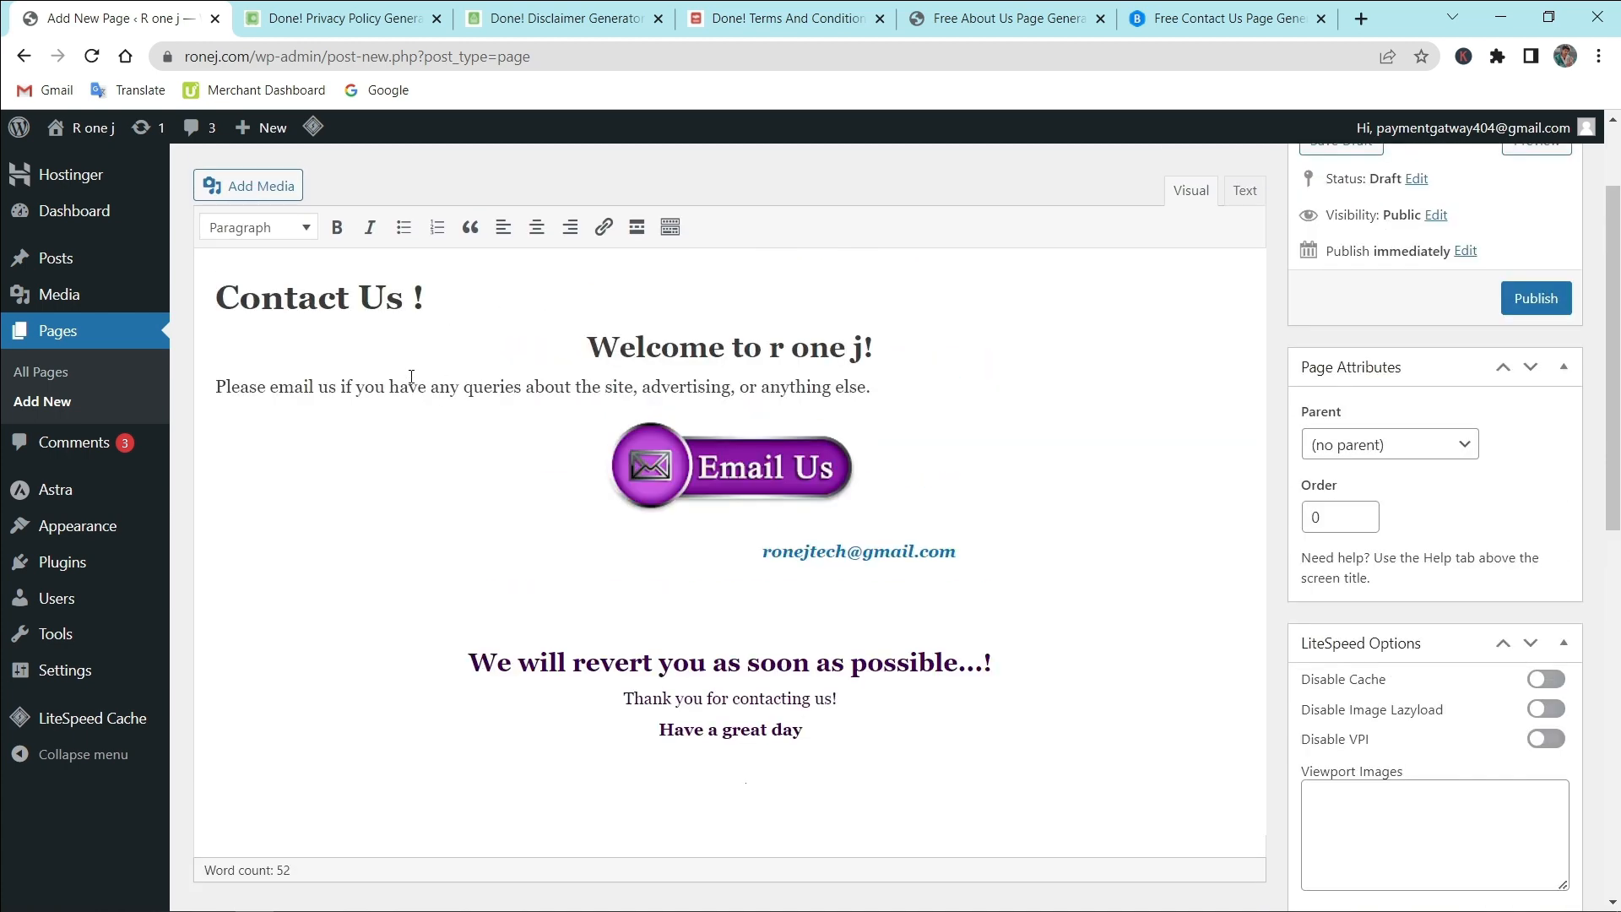
pyautogui.moveTo(413, 296); pyautogui.dragTo(214, 288)
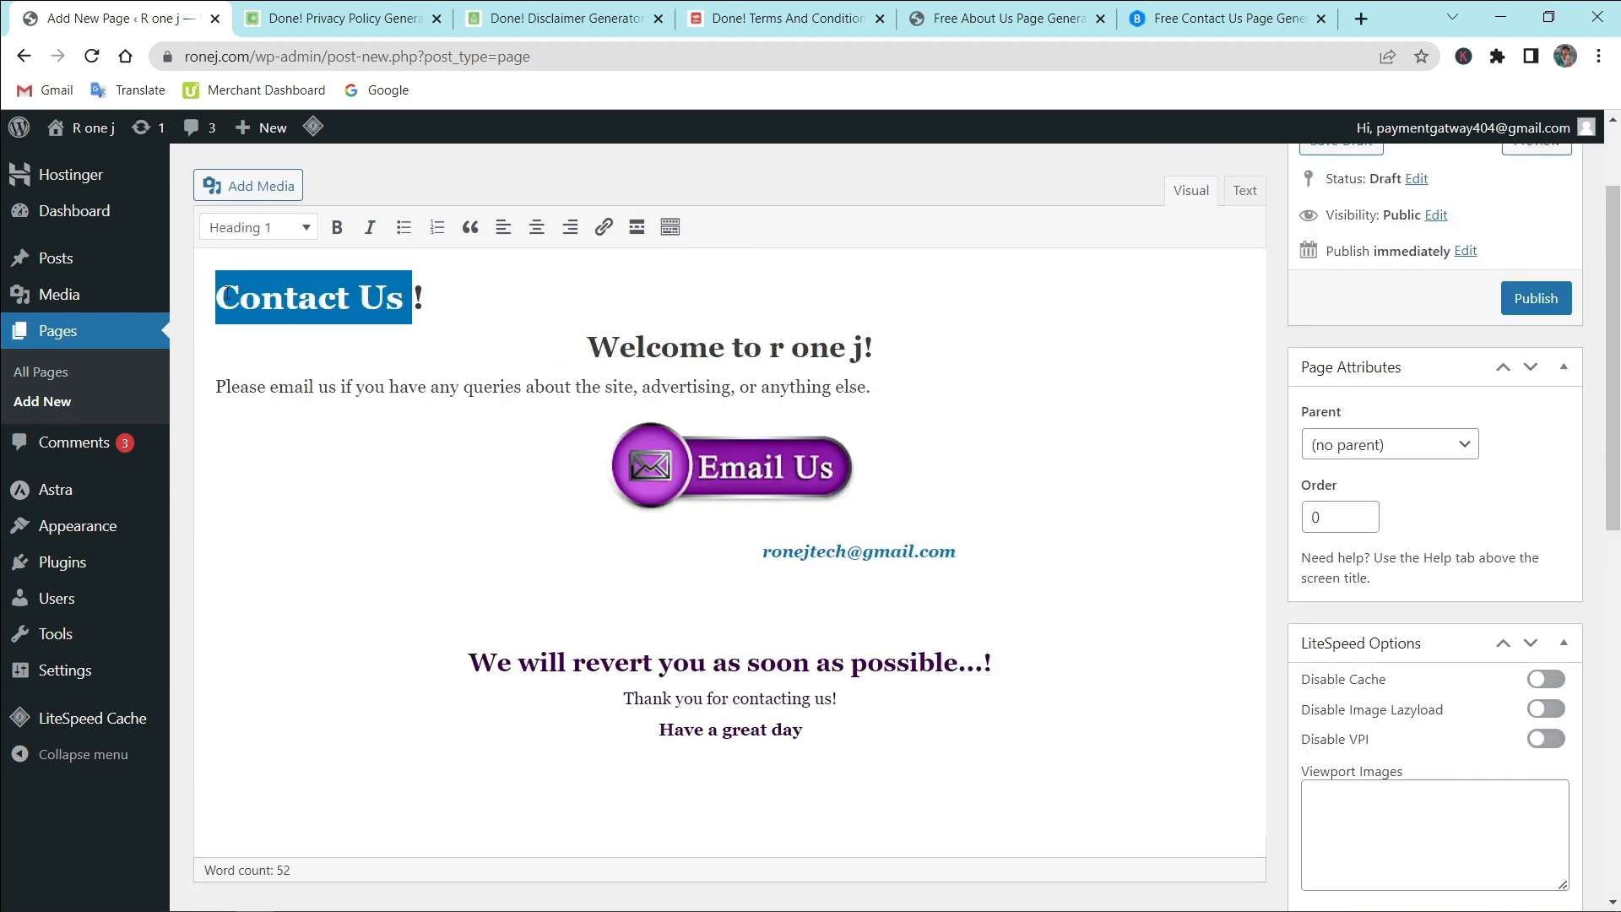
pyautogui.scroll(2, 338, 245)
pyautogui.click(345, 224)
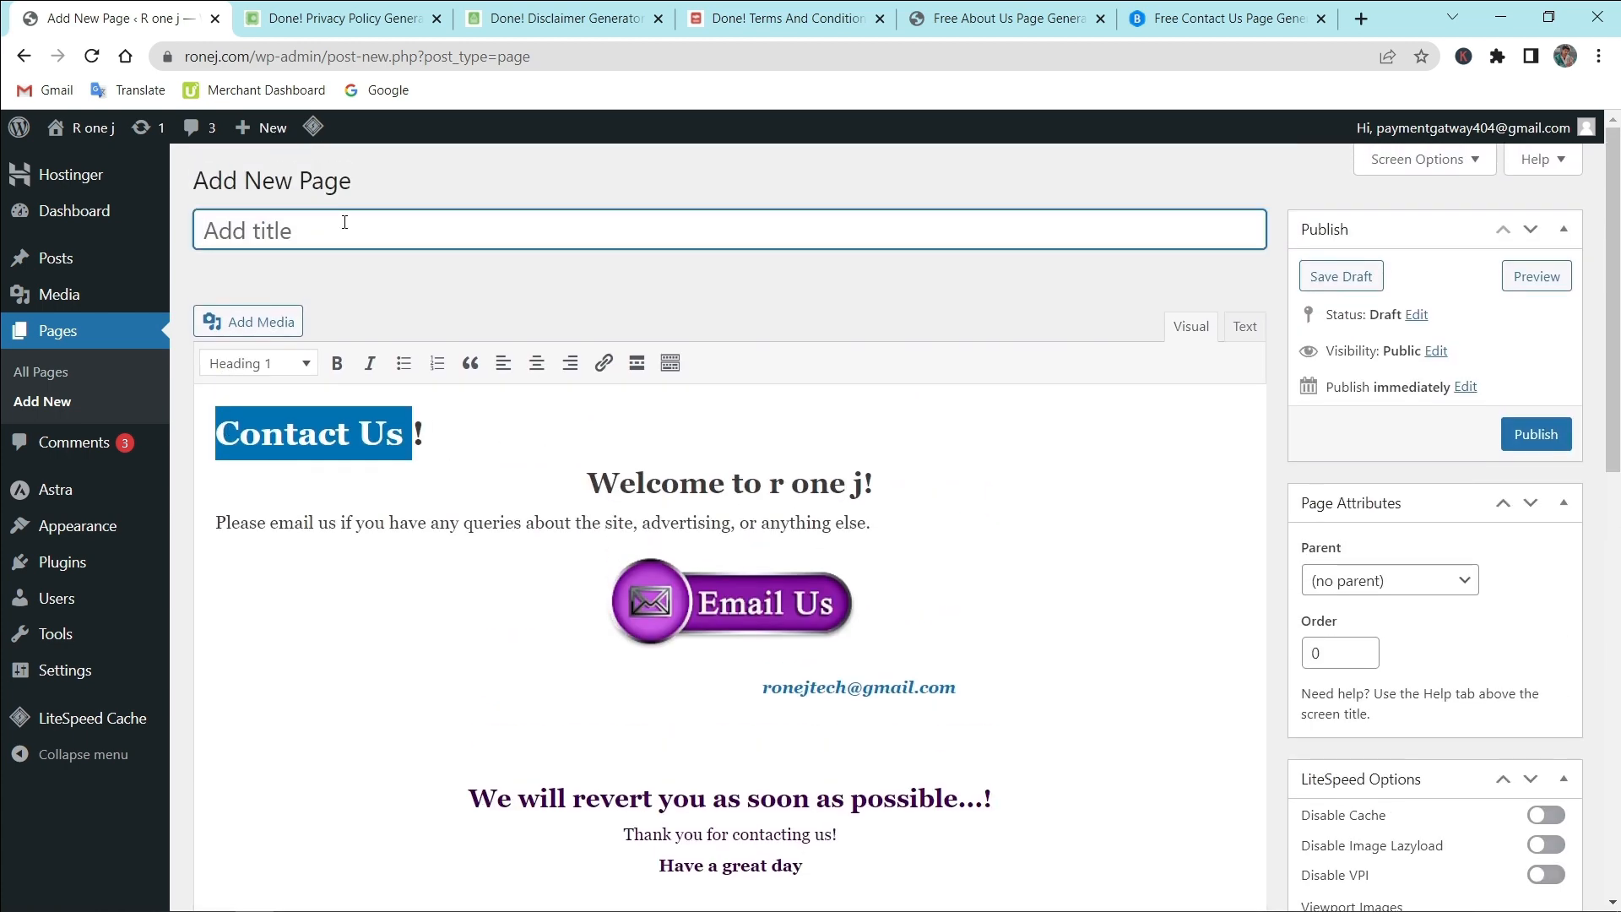
pyautogui.hotkey('ctrl', 'v')
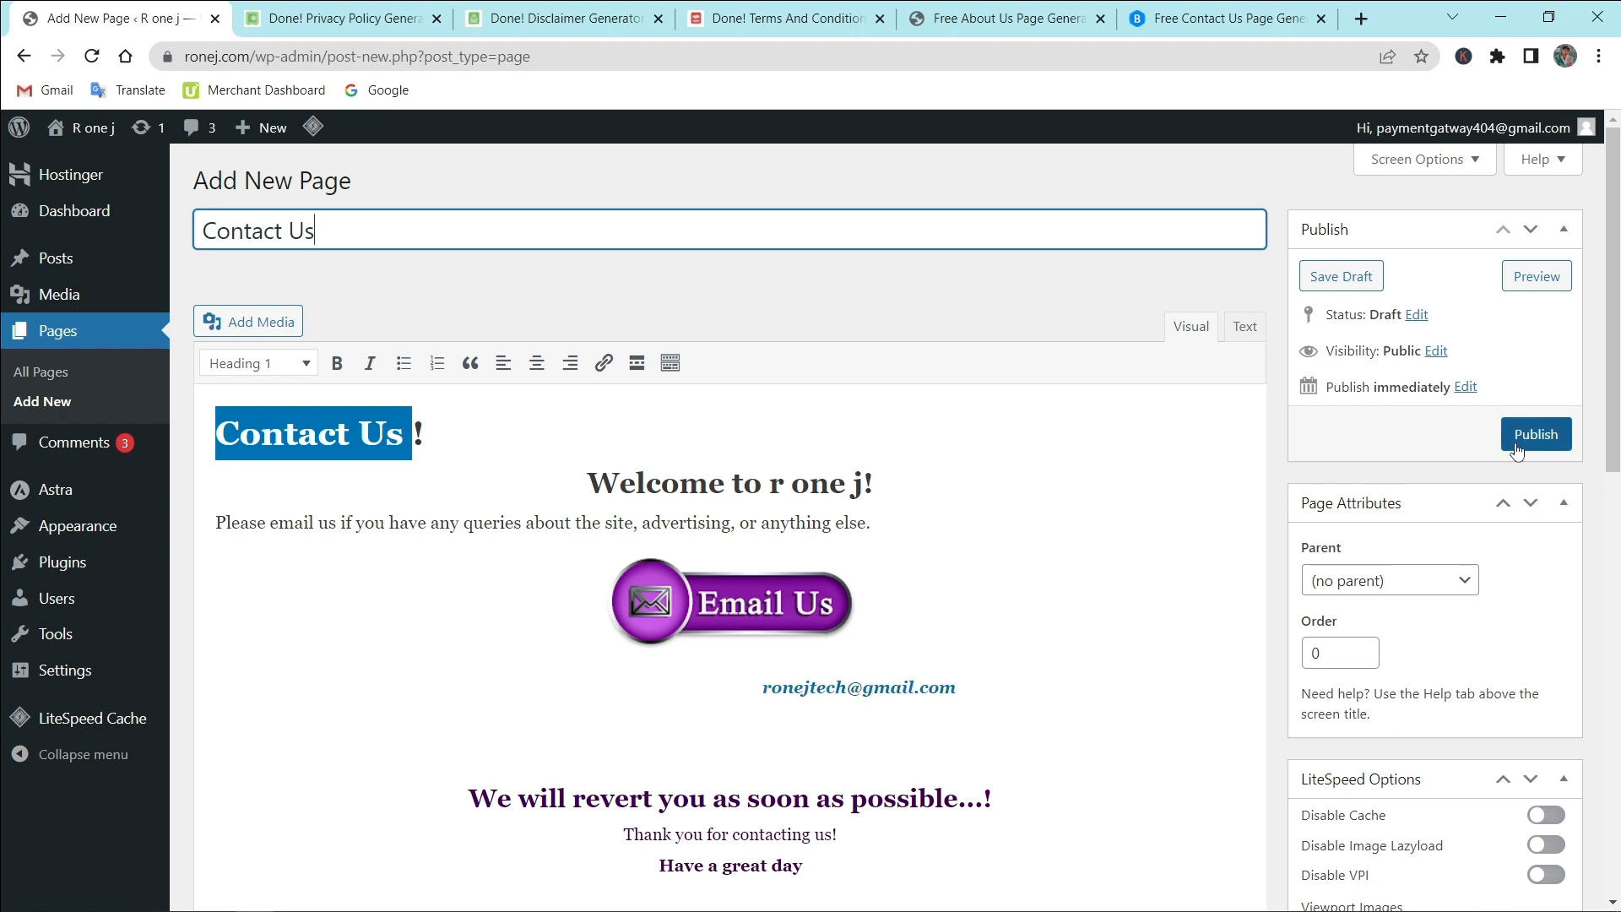
pyautogui.click(1529, 445)
# Step: Review the list of all pages, and set Privacy Policy as the site's privacy policy page in the privacy settings
pyautogui.click(72, 373)
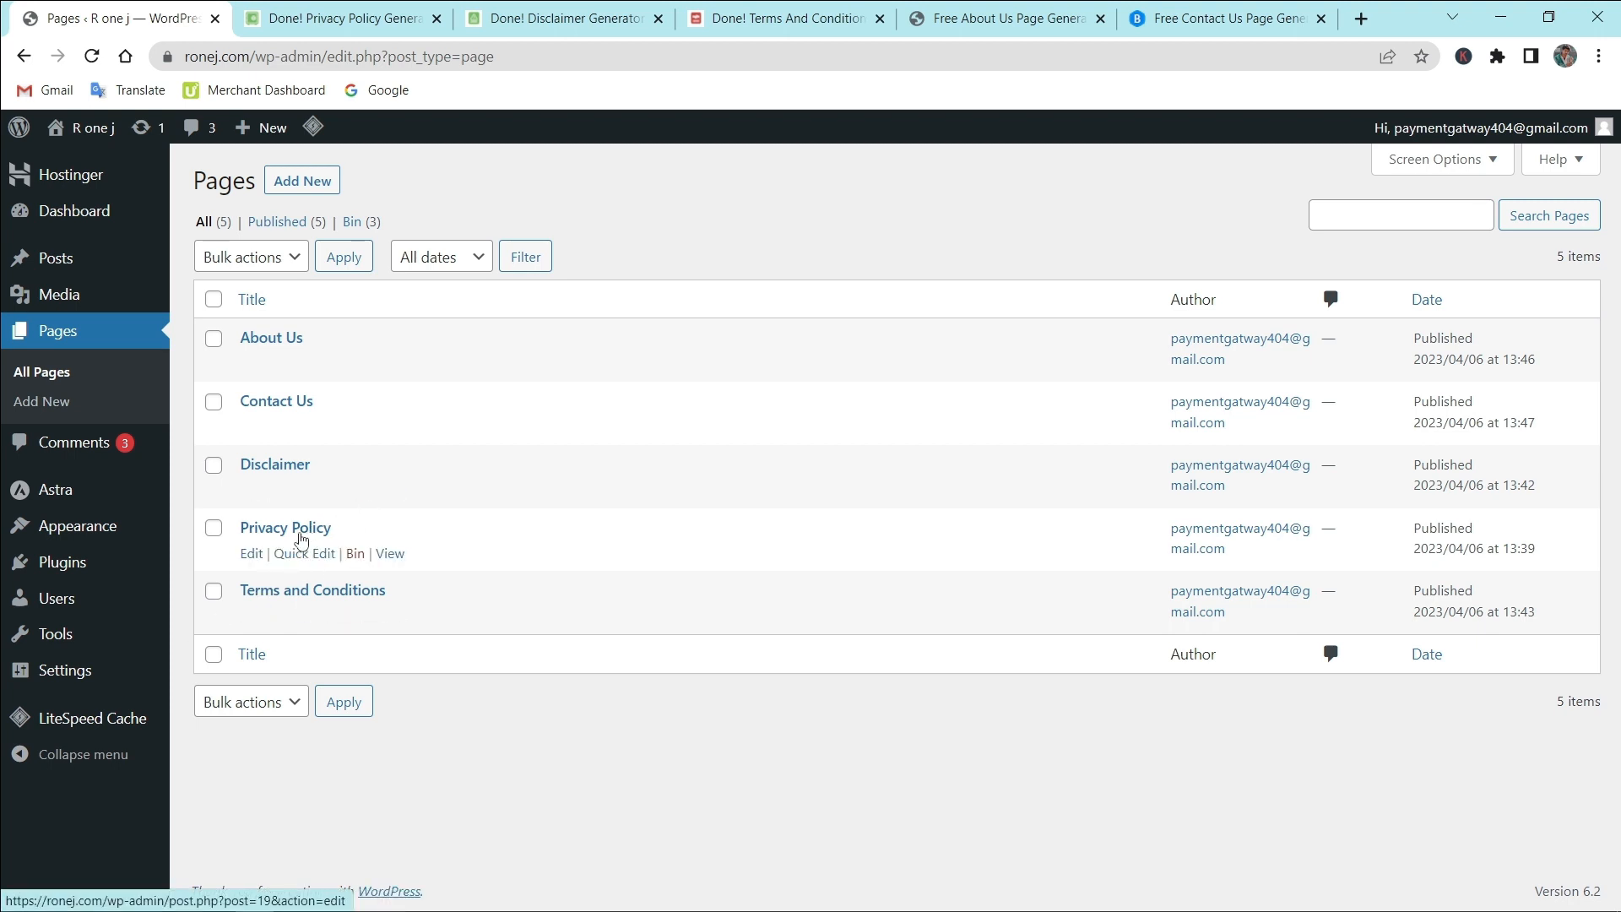
pyautogui.moveTo(90, 671)
pyautogui.click(215, 786)
pyautogui.scroll(-1, 995, 647)
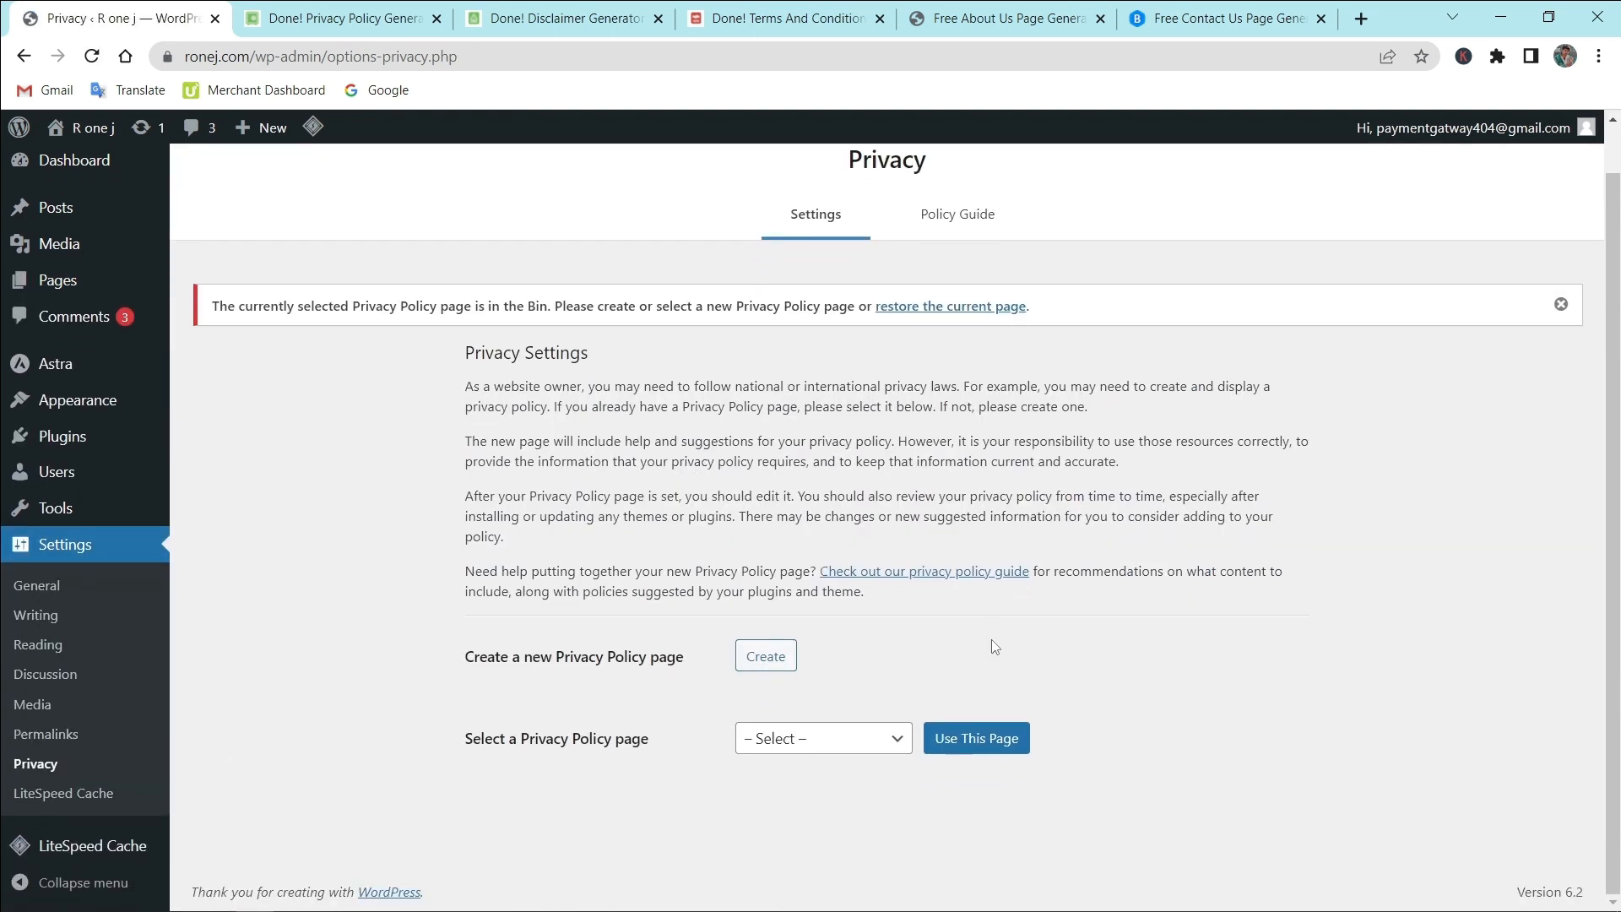
pyautogui.click(840, 737)
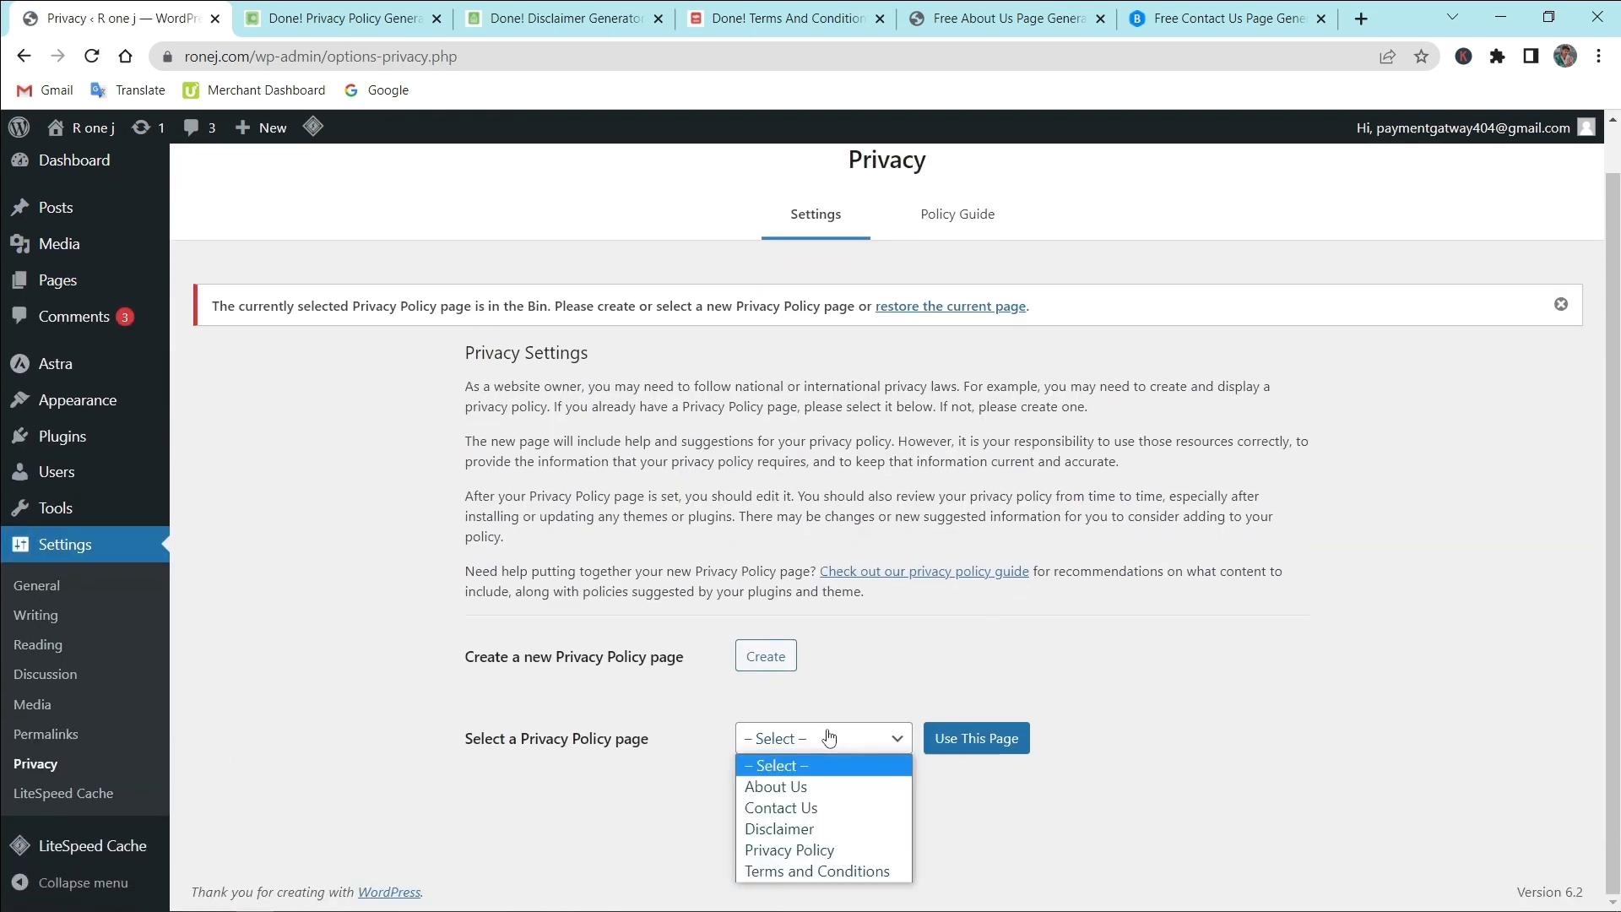
pyautogui.click(788, 850)
pyautogui.click(971, 750)
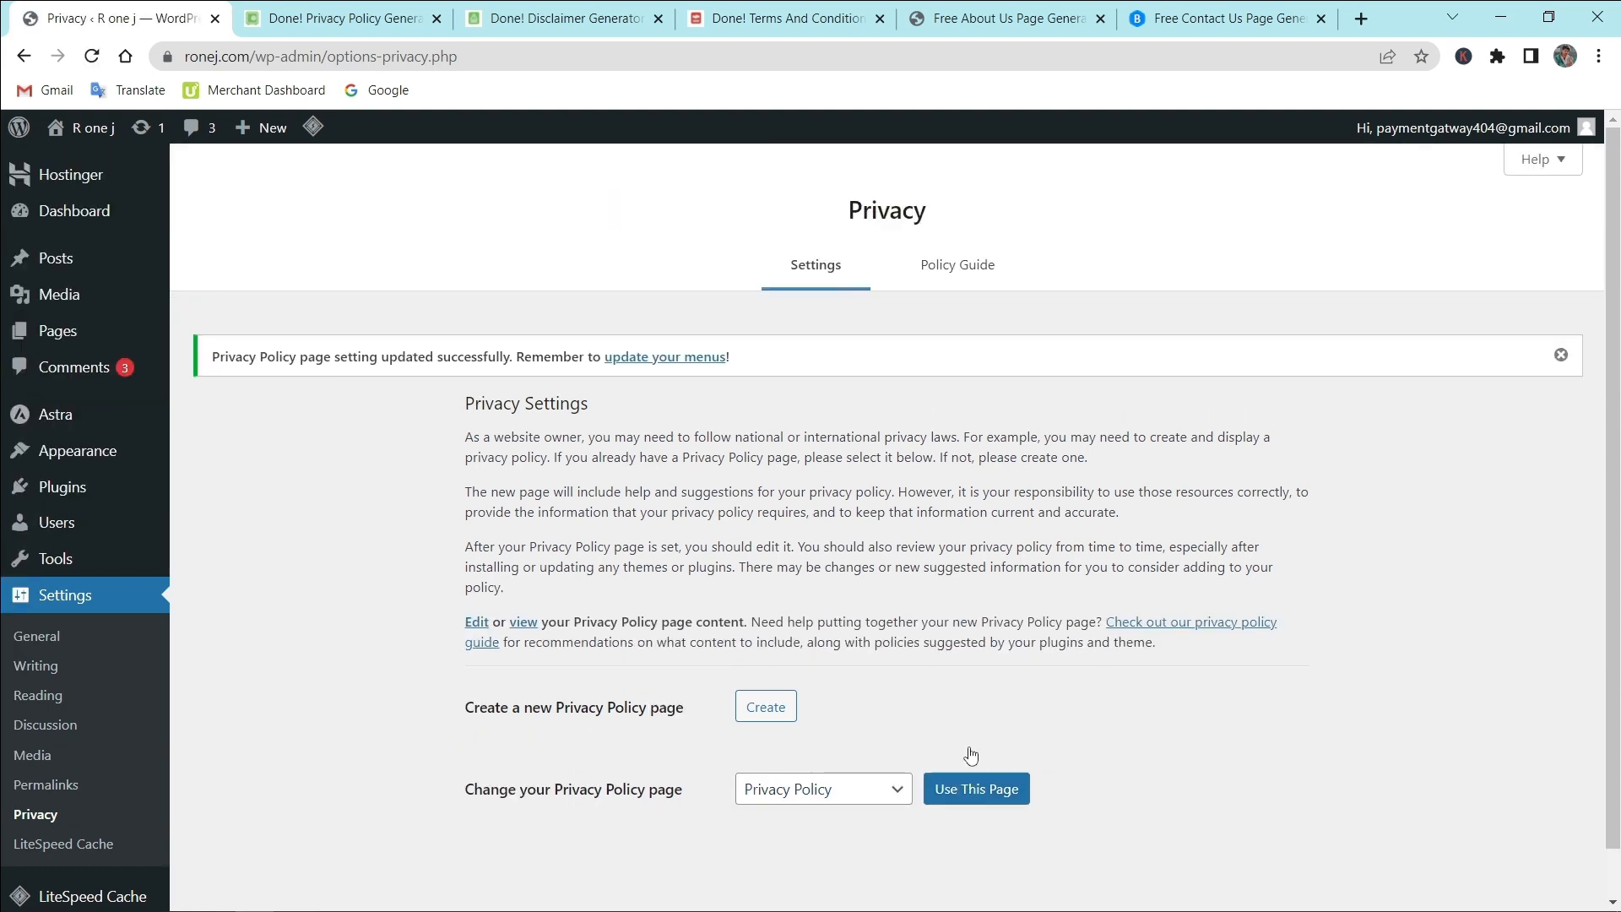
# Step: View the site's list of posts, and search Google in a new tab for "Privacy Policy Generator" copied from the generator's heading
pyautogui.click(43, 269)
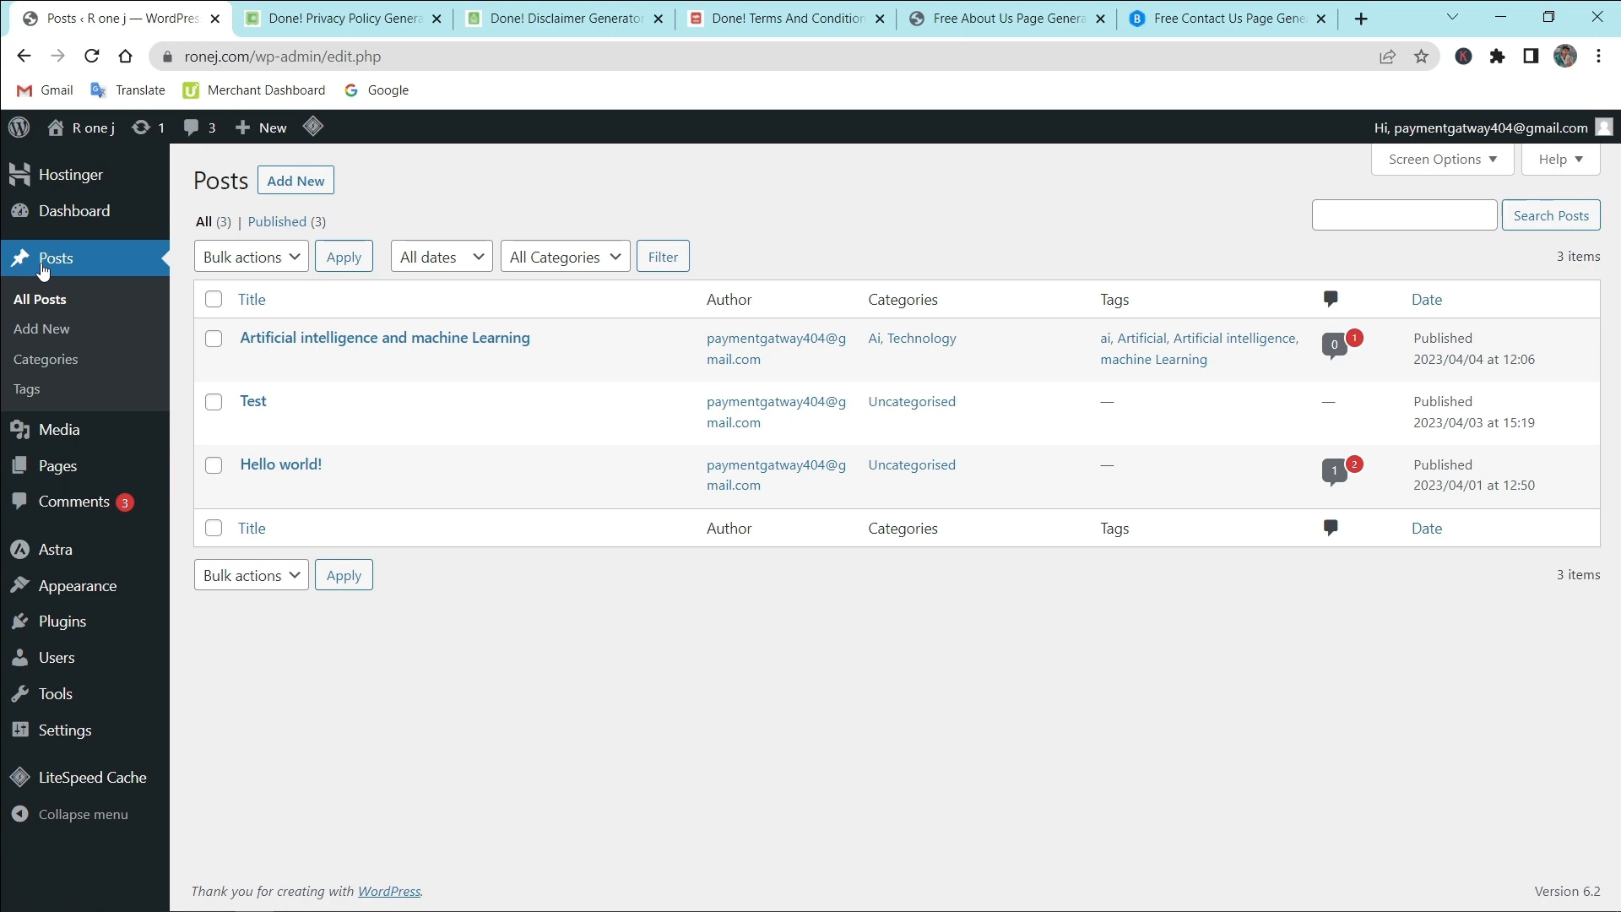
pyautogui.hotkey('ctrl', 'Tab')
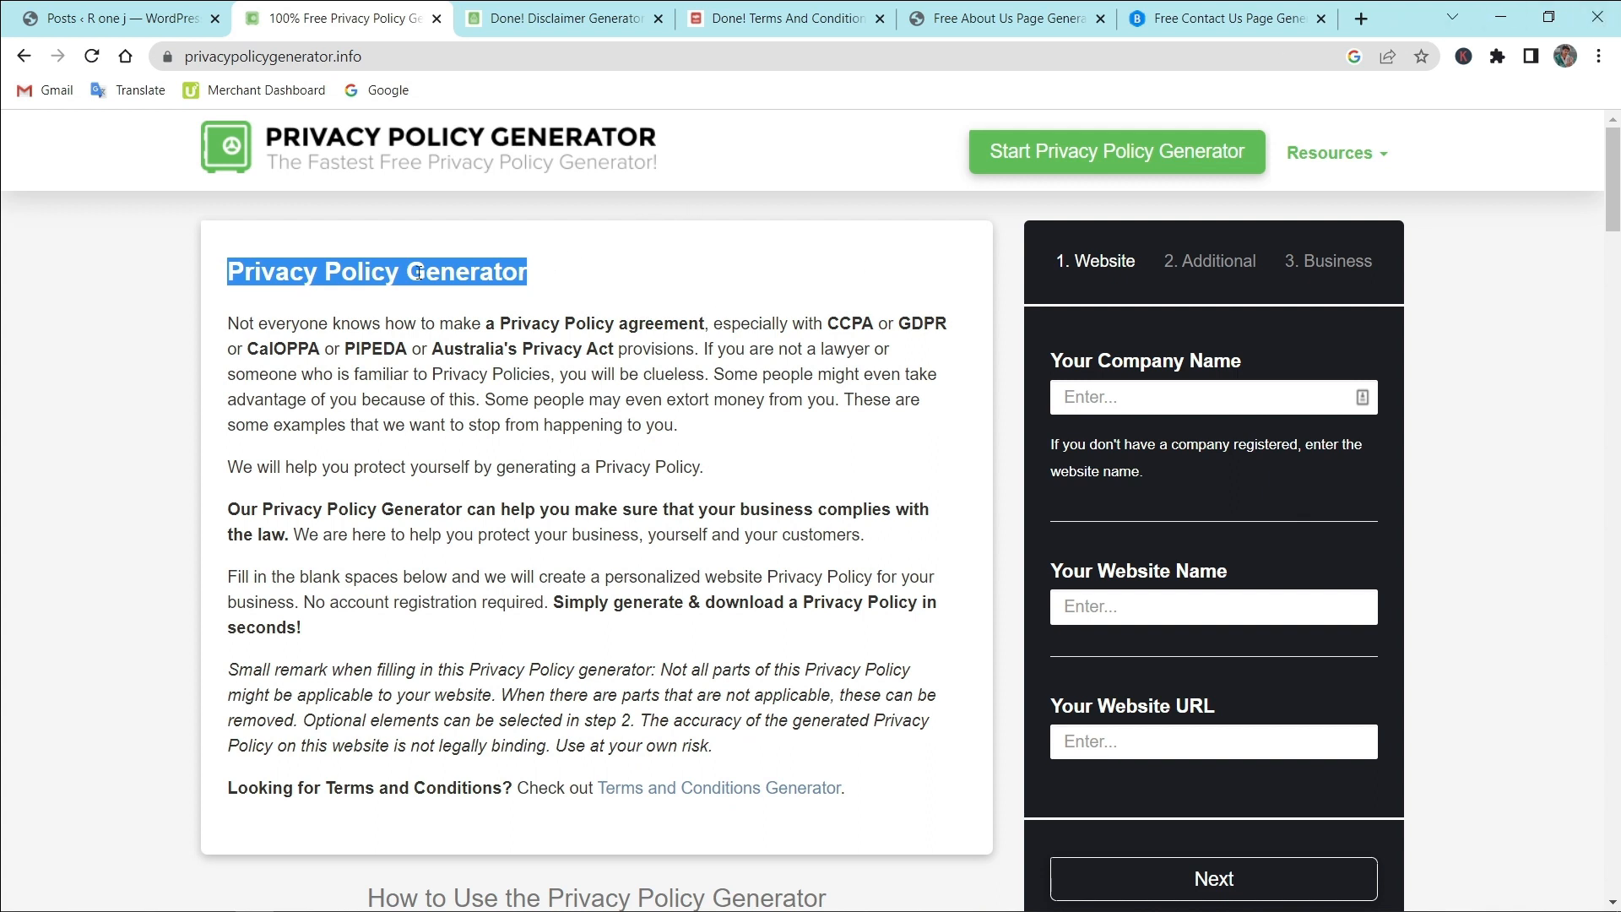
pyautogui.click(1361, 32)
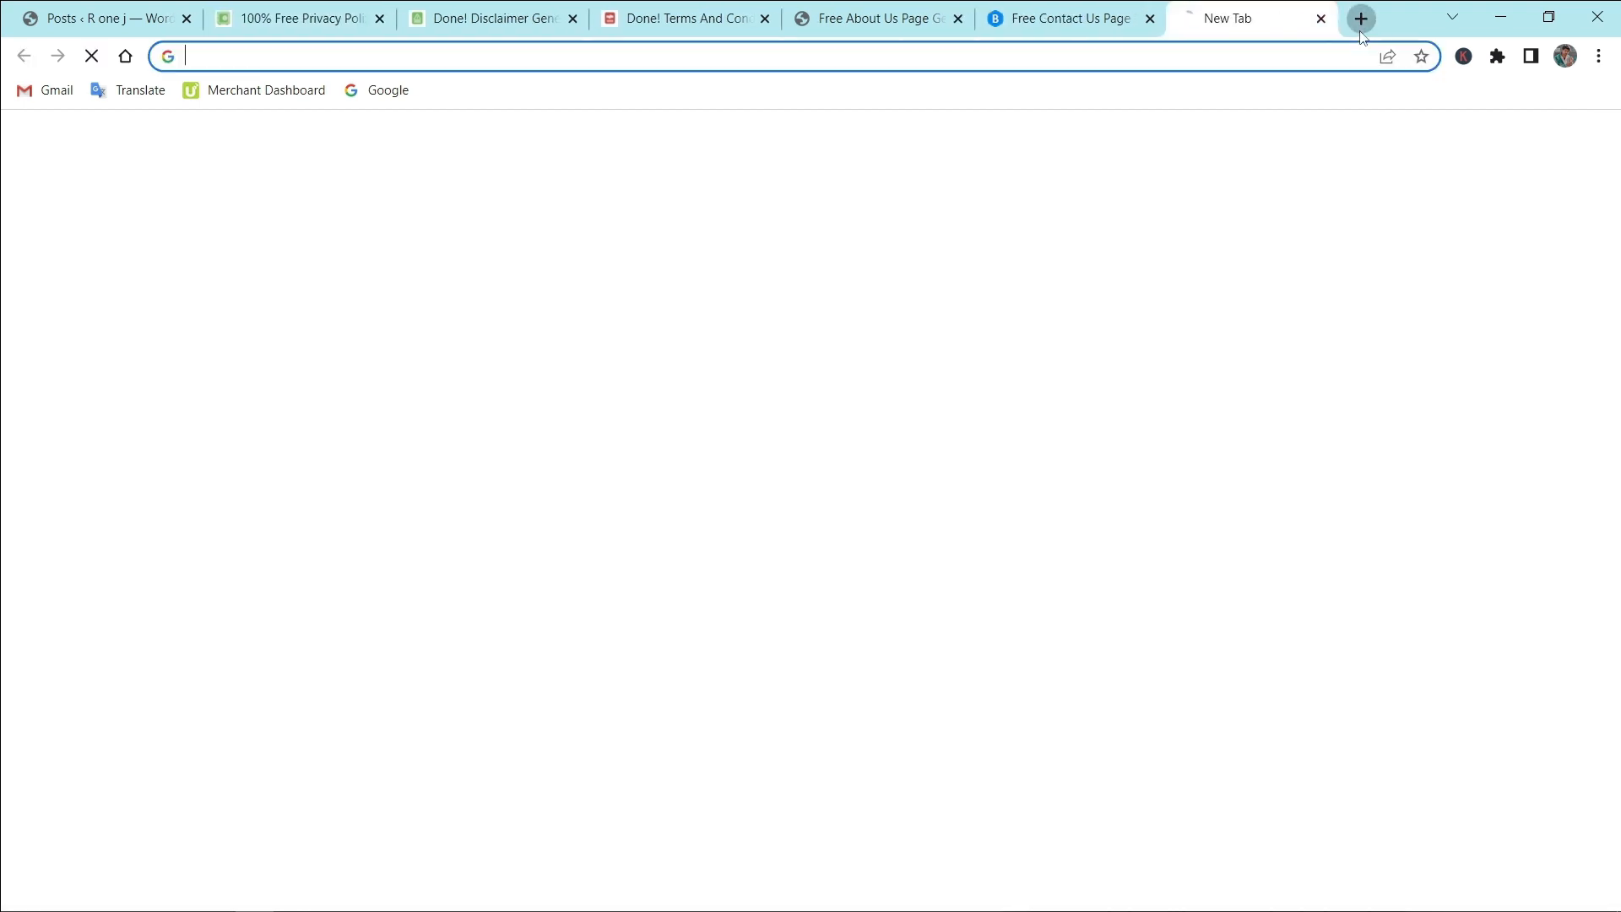
pyautogui.hotkey('ctrl', 'v')
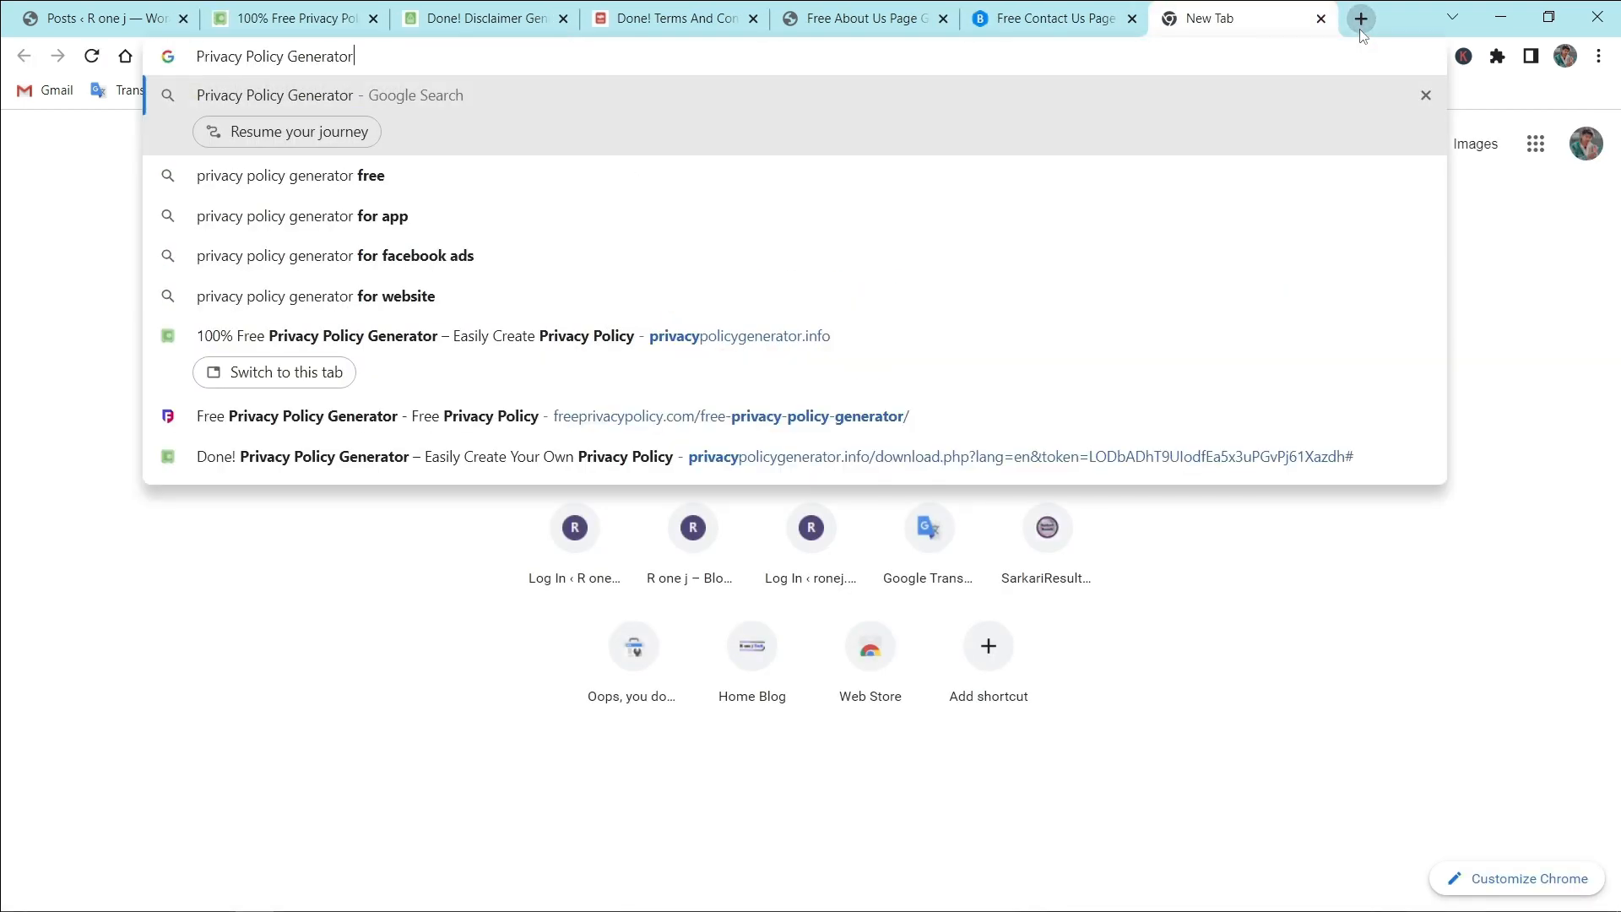
pyautogui.press('Return')
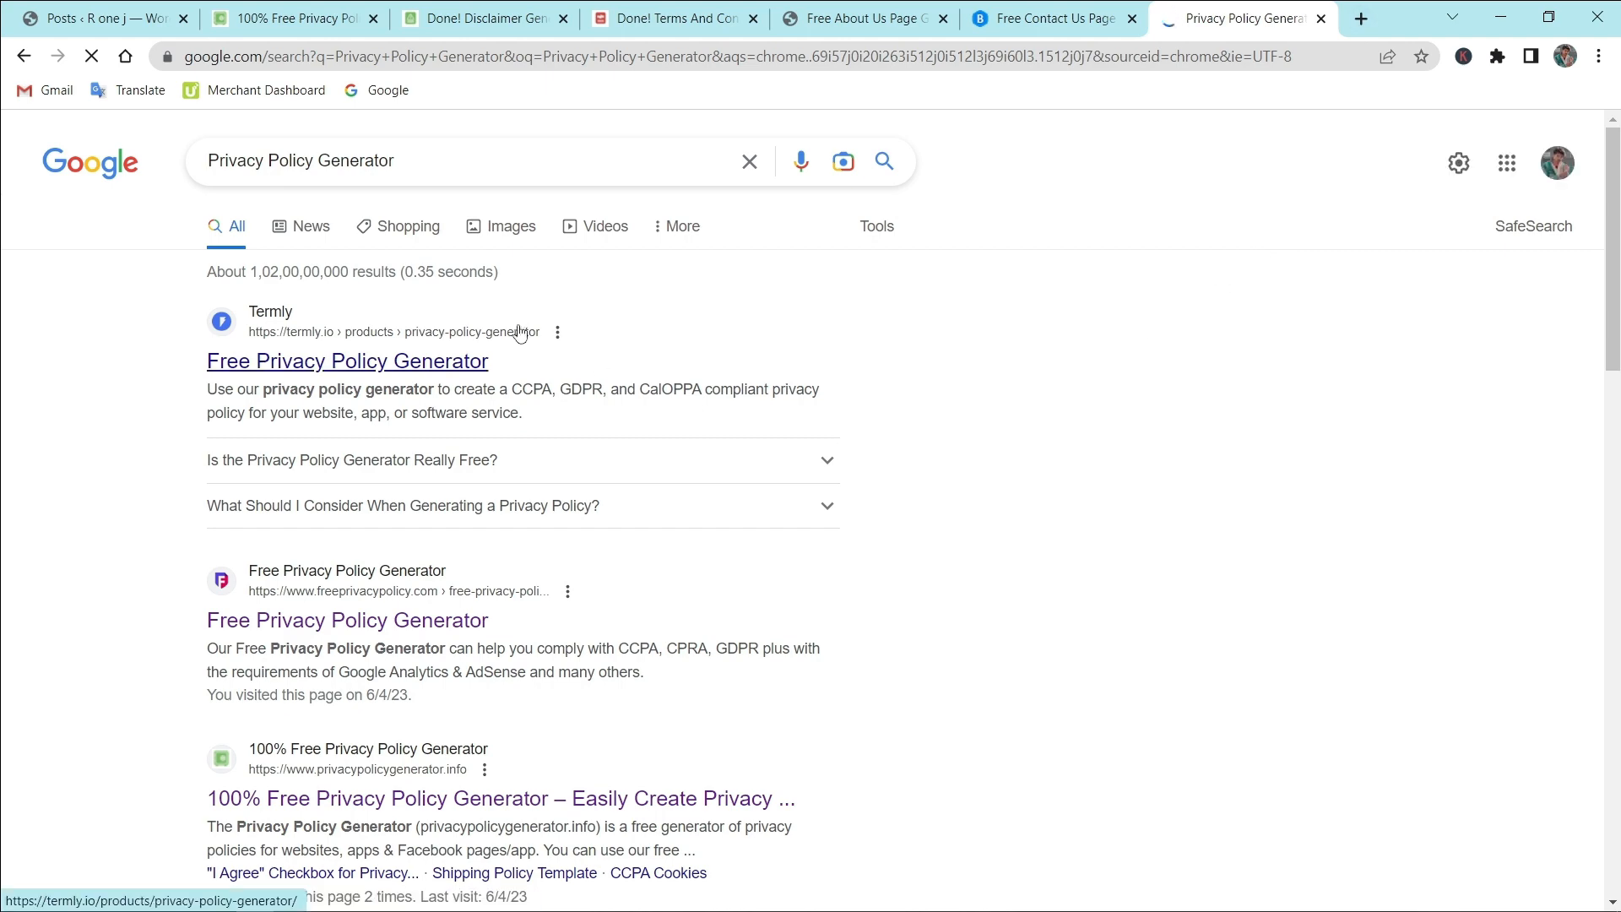
# Step: Open the App Privacy Policy Generator and TermsFeed results in new tabs and look at TermsFeed's generator pages as alternatives
pyautogui.scroll(-3, 523, 332)
pyautogui.scroll(-1, 509, 341)
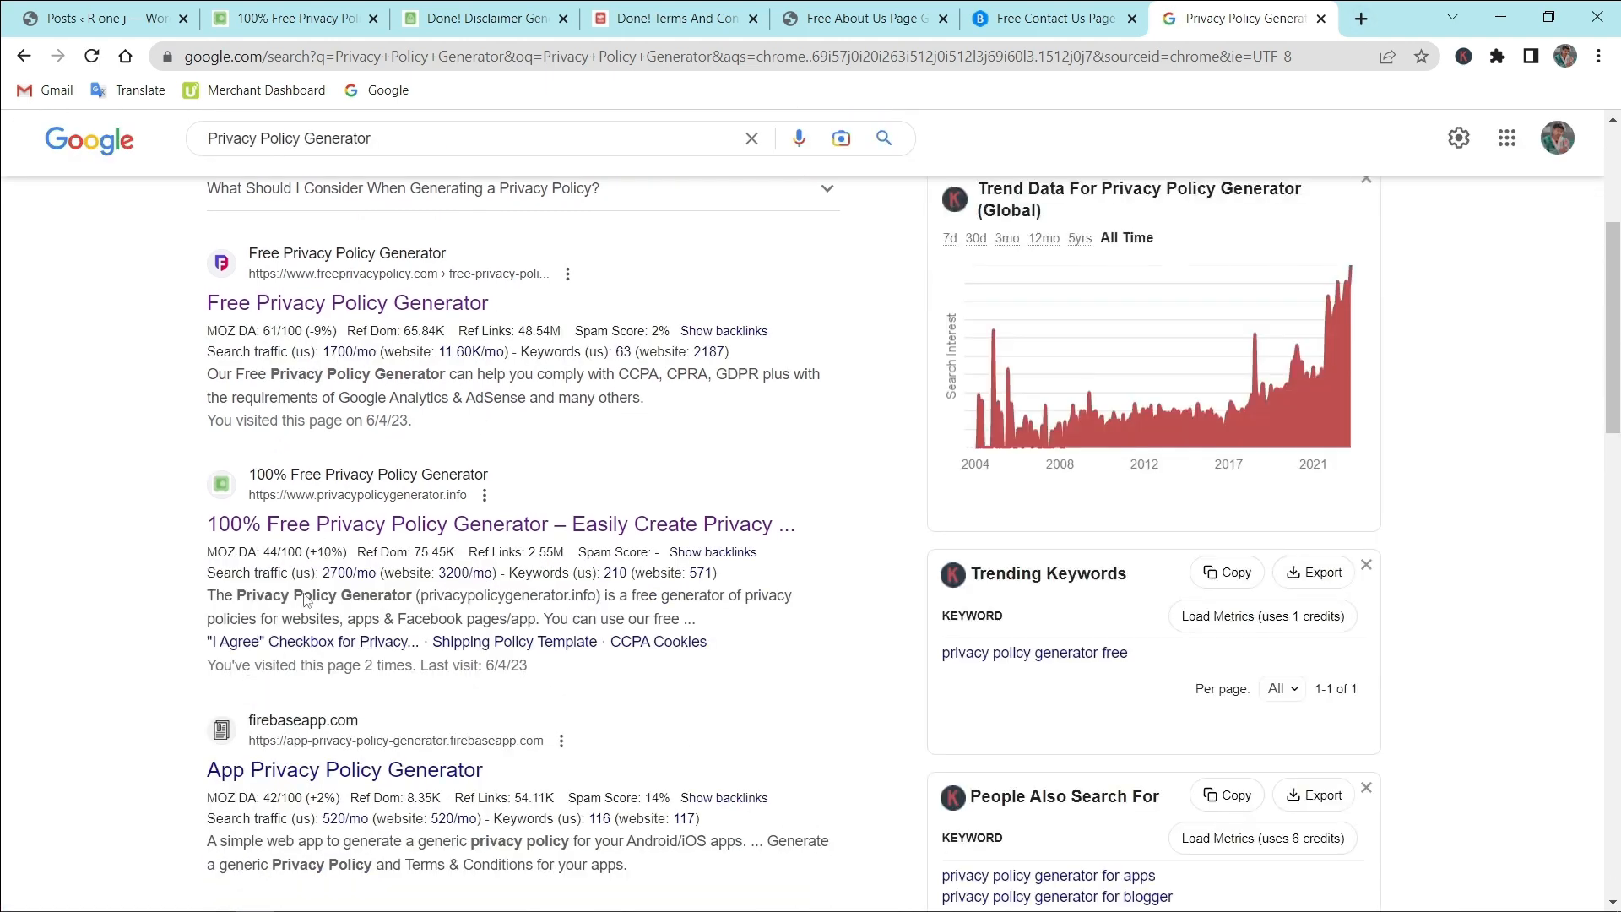
pyautogui.scroll(-2, 504, 607)
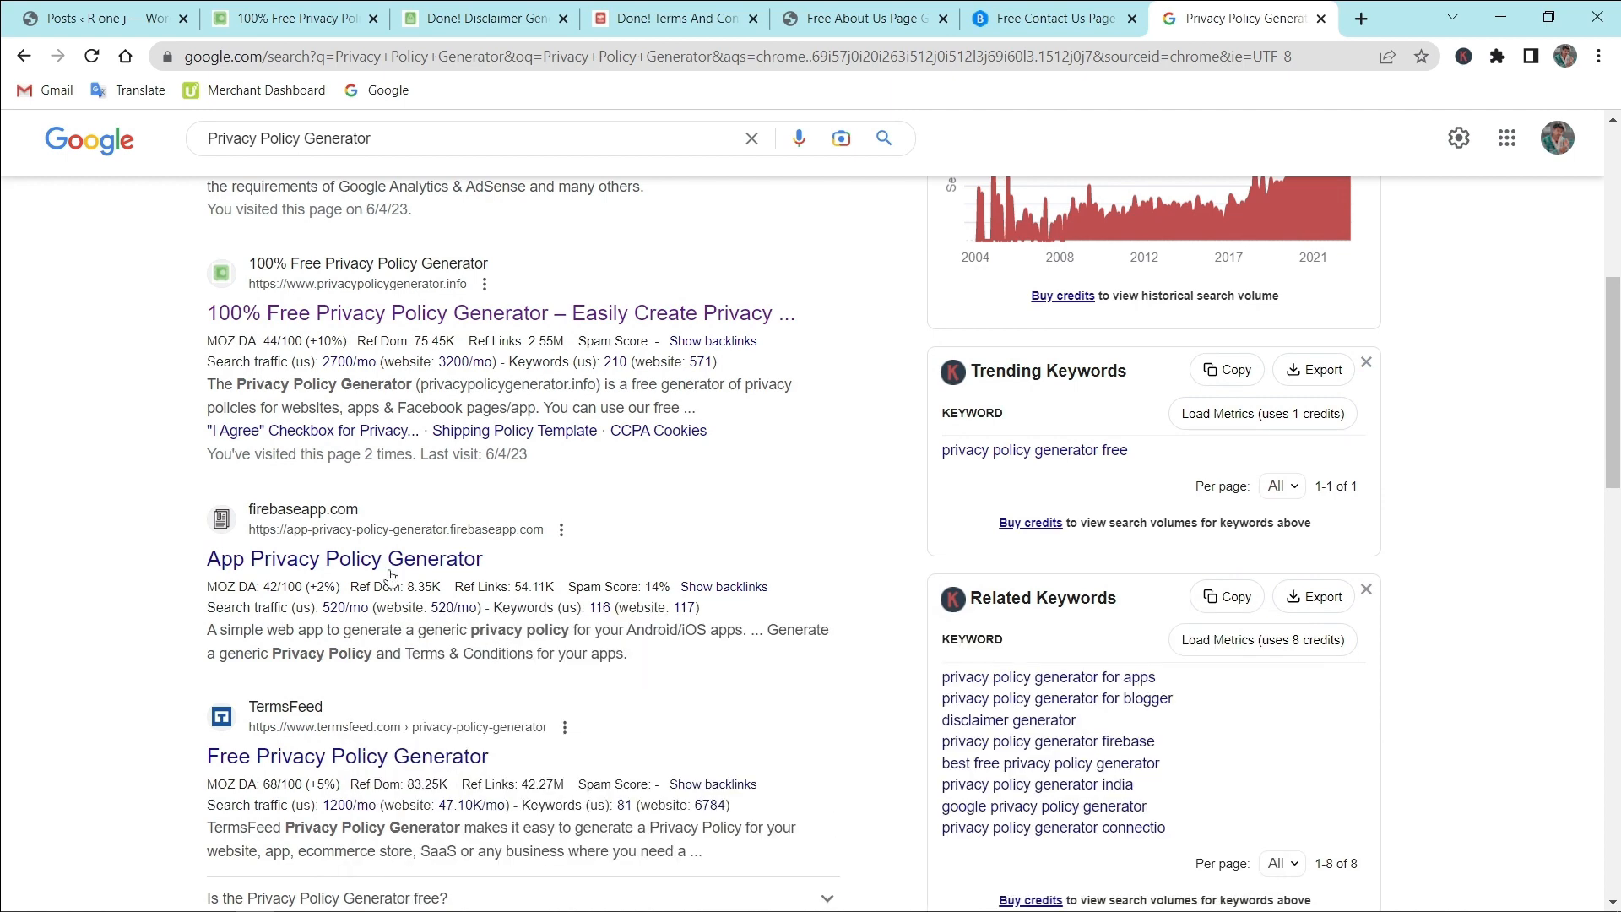
pyautogui.rightClick(381, 562)
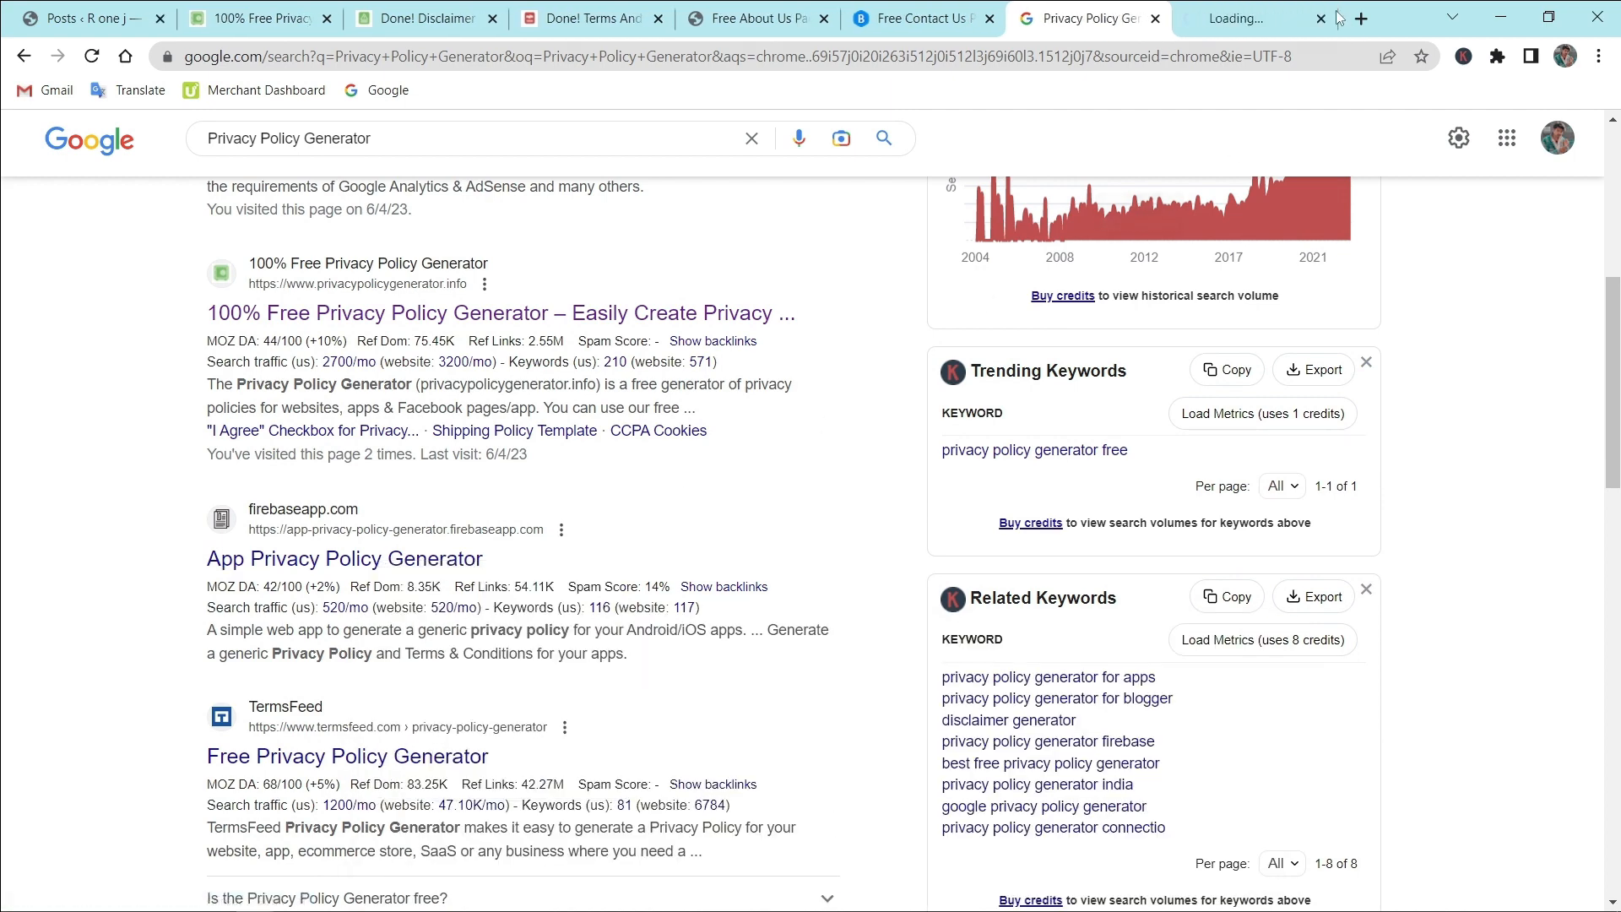
pyautogui.click(1266, 15)
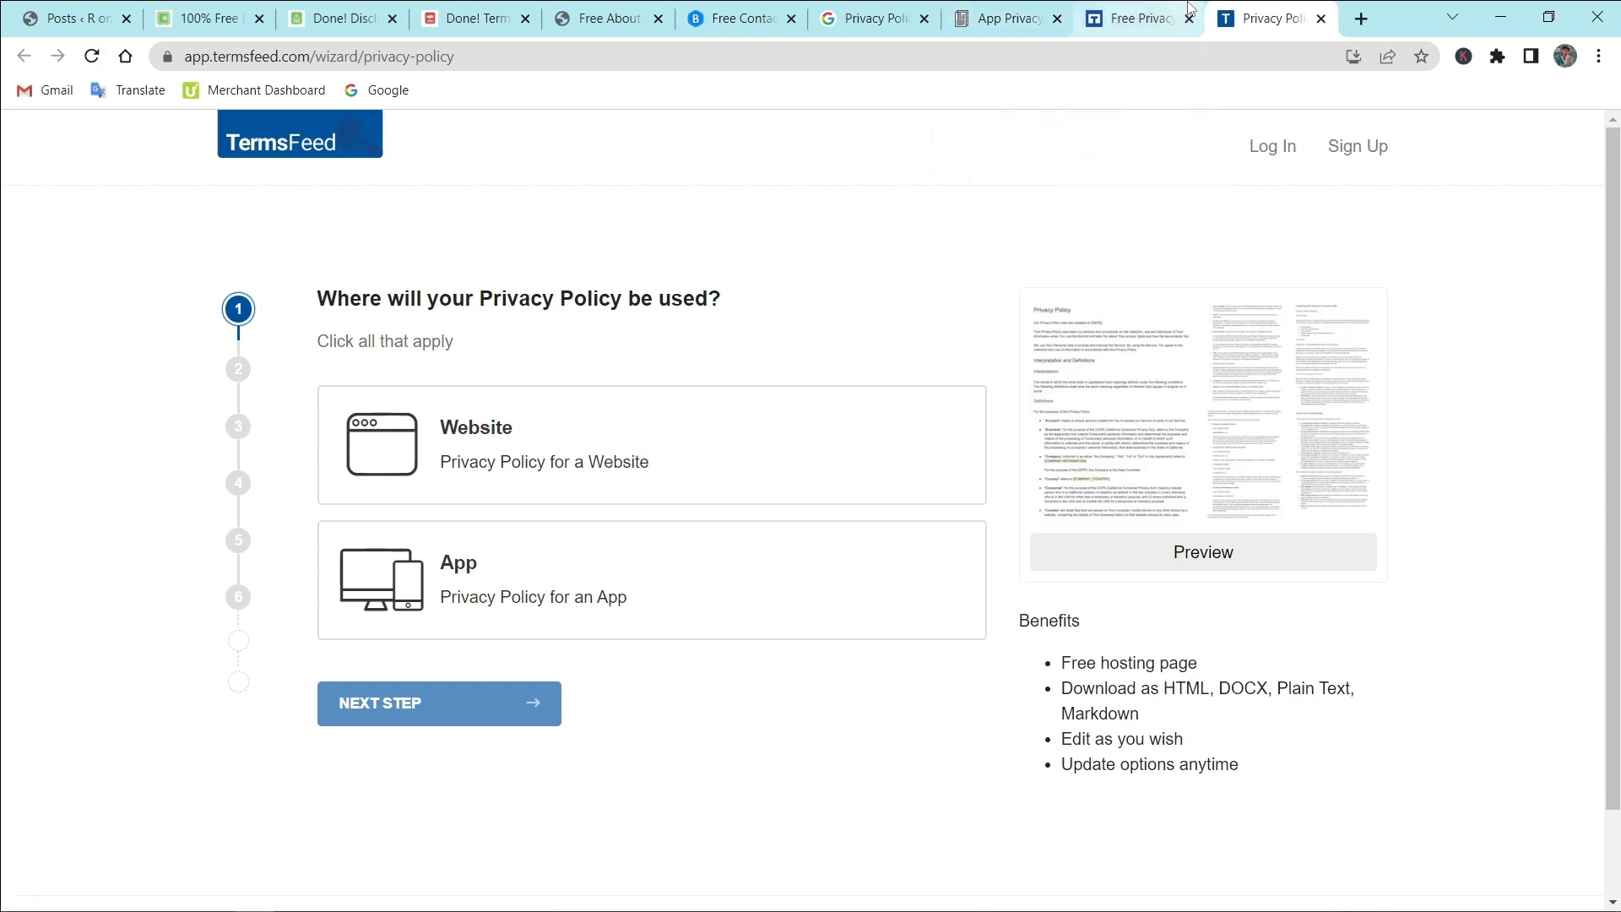
pyautogui.click(1136, 19)
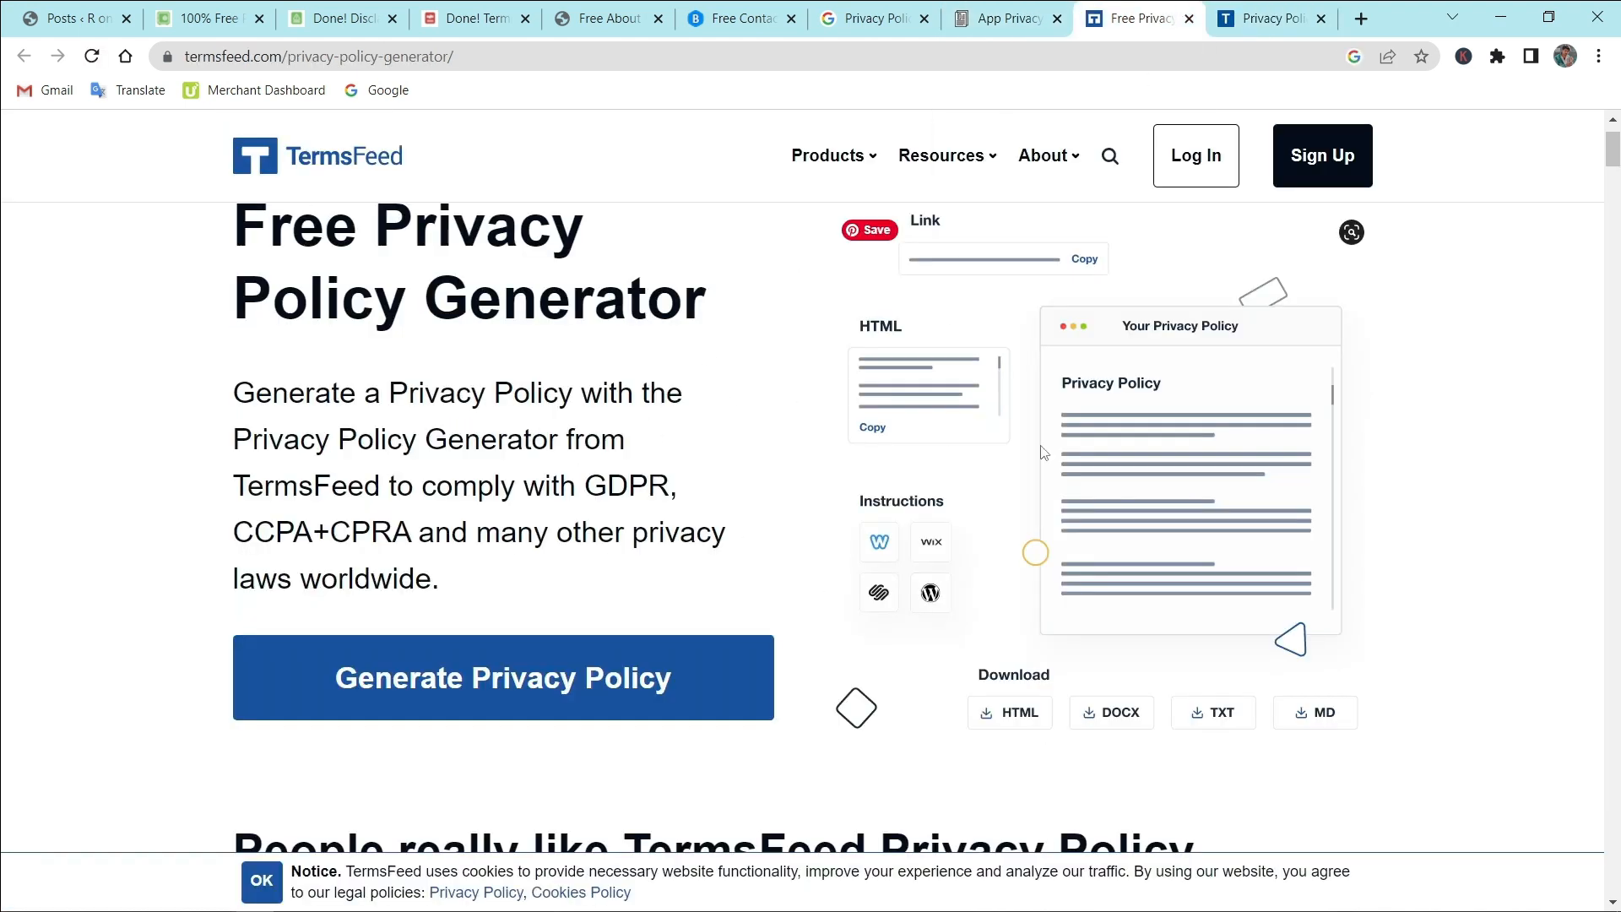